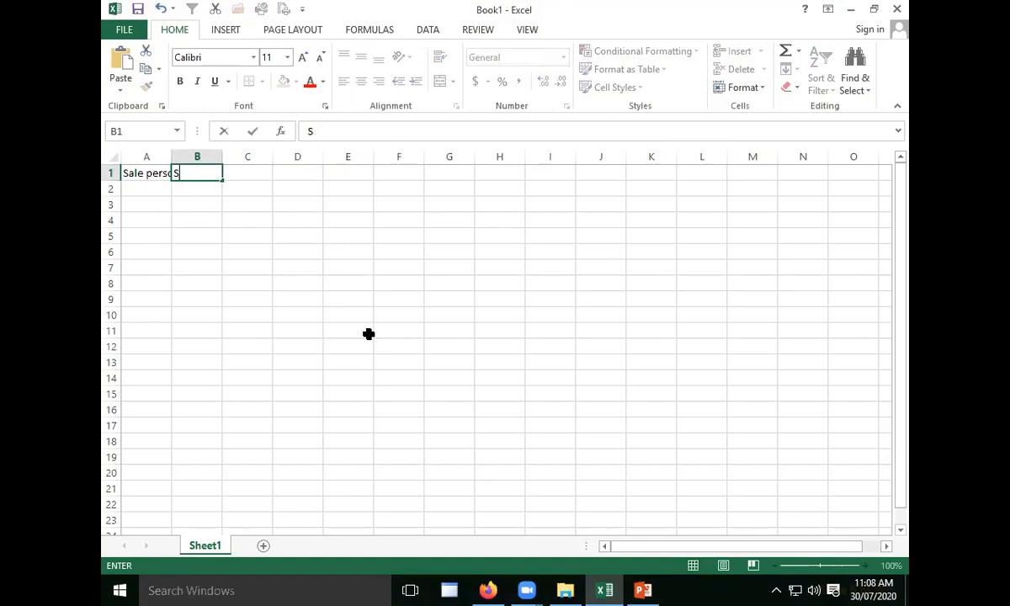
- Enter the headers "Sold Qty", "Target" and "Commission" in cells B1, C1 and D1
type("old Qty")
key("Tab")
type("Target")
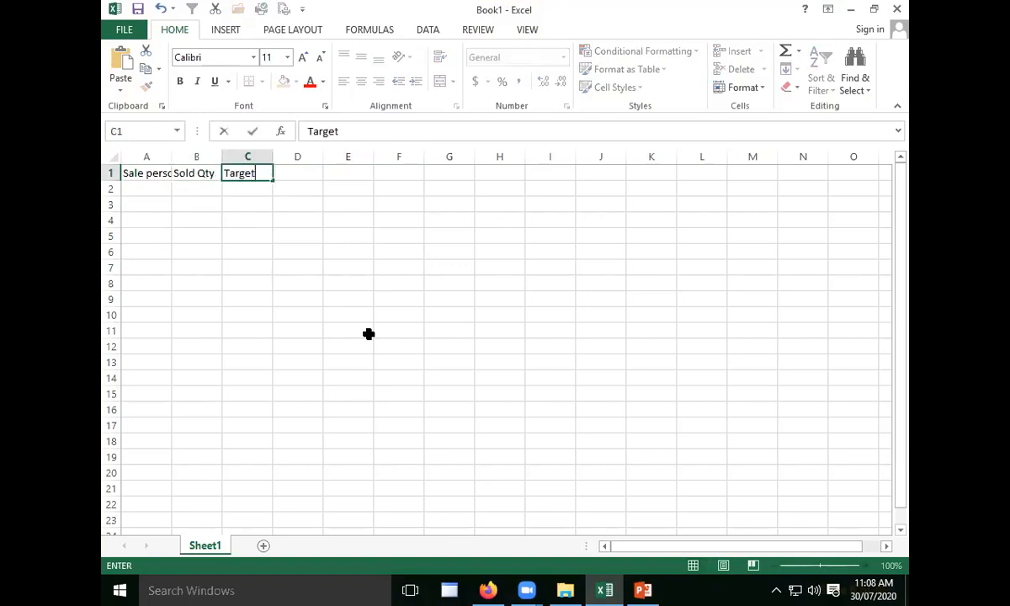
key("Tab")
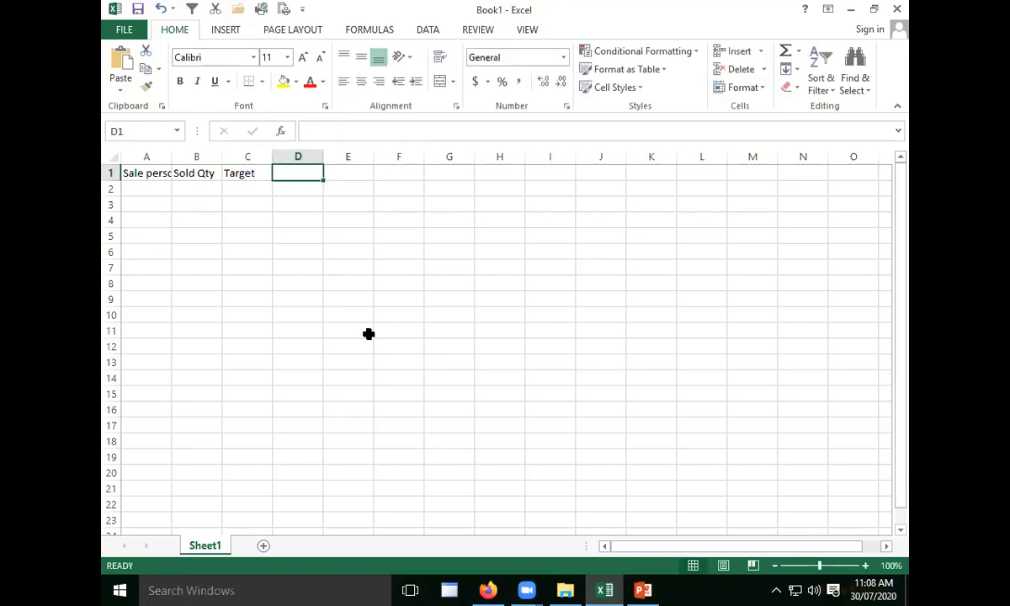
type("Commis")
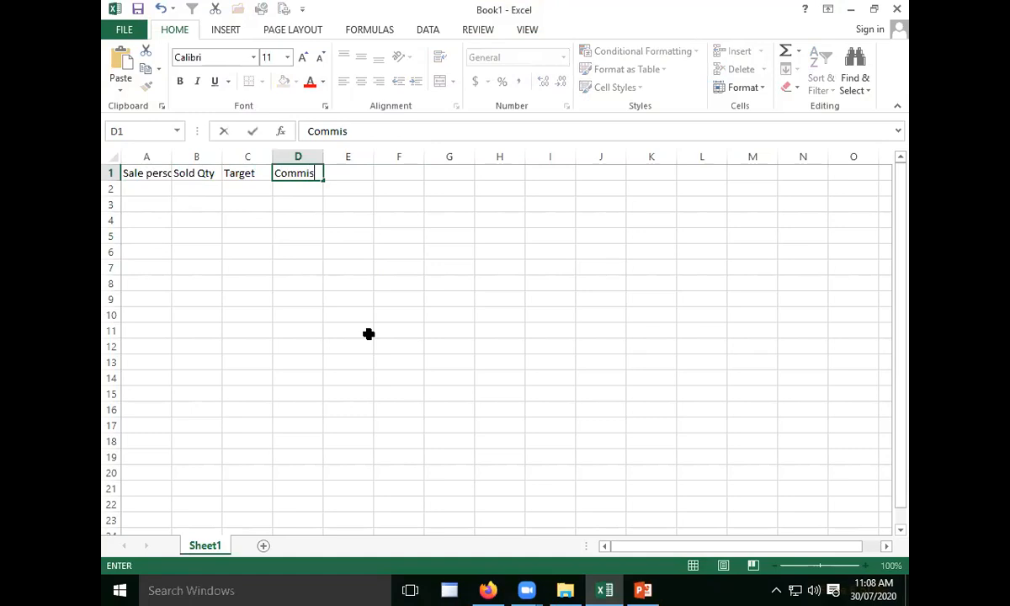
type("sion")
key("Return")
- Move the Commission header from D1 to E1 and enter "Status" in D1
left_click(313, 177)
left_click_drag(316, 181, 327, 186)
left_click(305, 173)
type("Status")
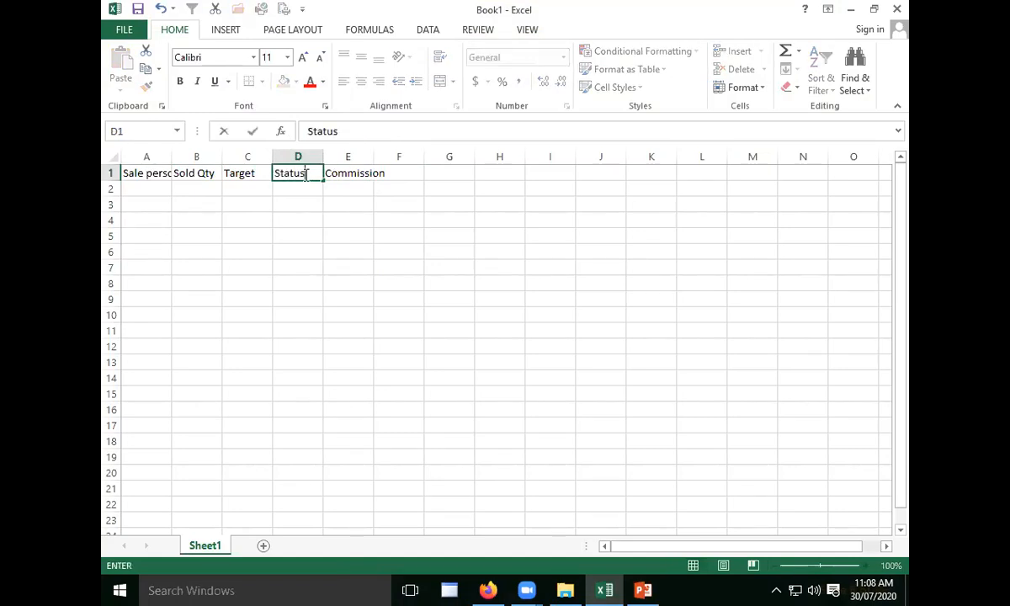
key("Return")
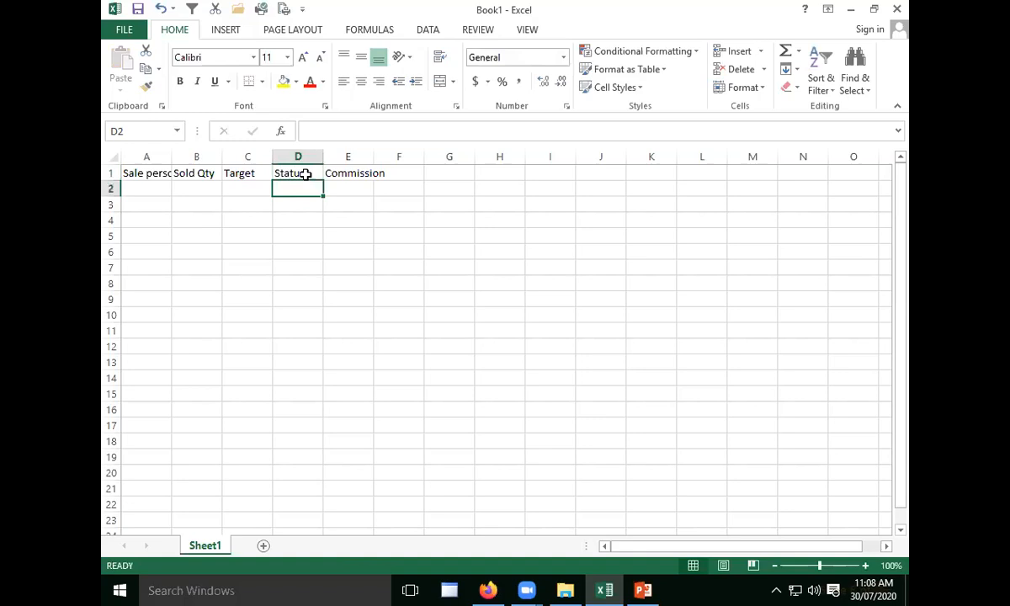
- Fit column A's width to the "Sale person" header and enlarge the sheet view to 160%
double_click(172, 157)
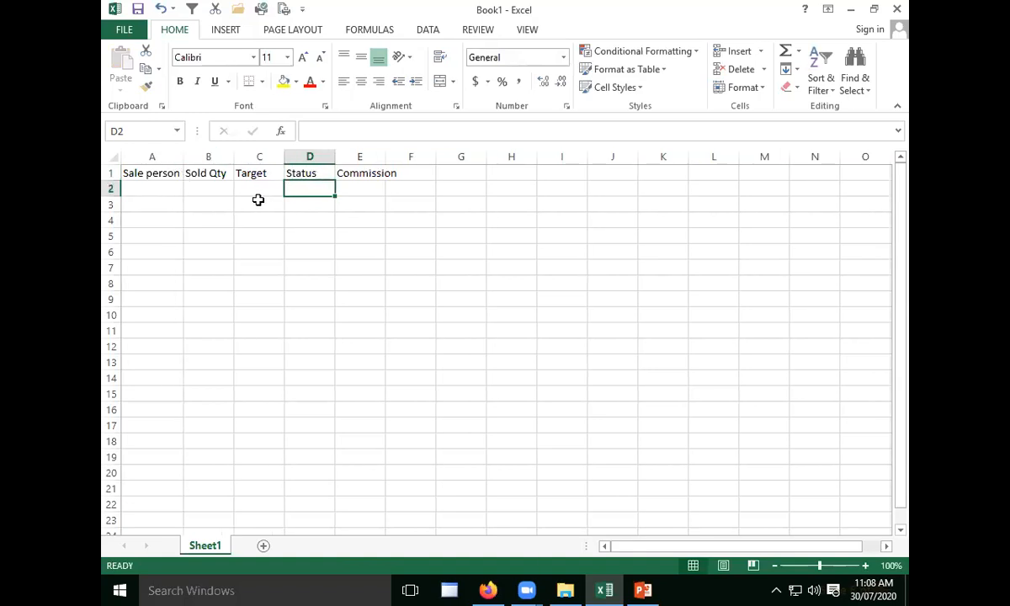
scroll(260, 201, "up", 3)
scroll(261, 203, "up", 1)
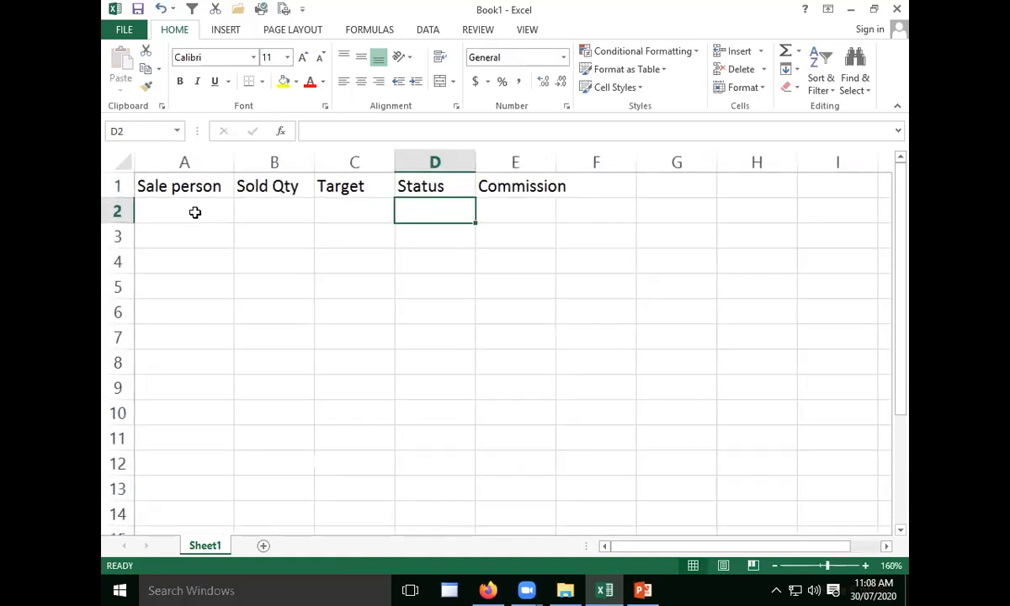
- Enter the five salespeople's first names in A2:A6 under the "Sale person" header
key("Home")
type("Ajay")
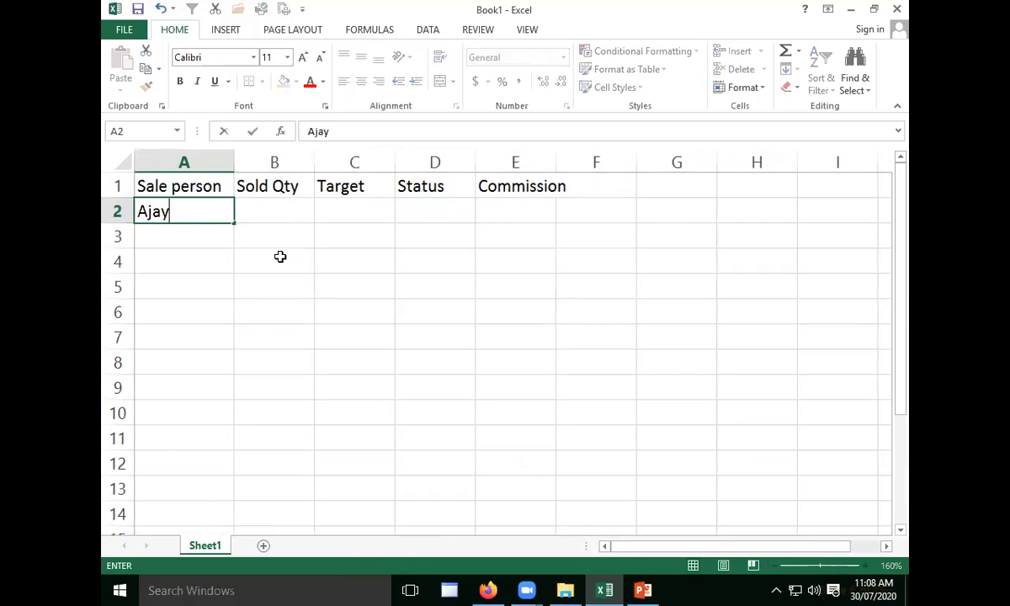
key("Return")
type("Vimal")
key("Return")
type("Girdhar")
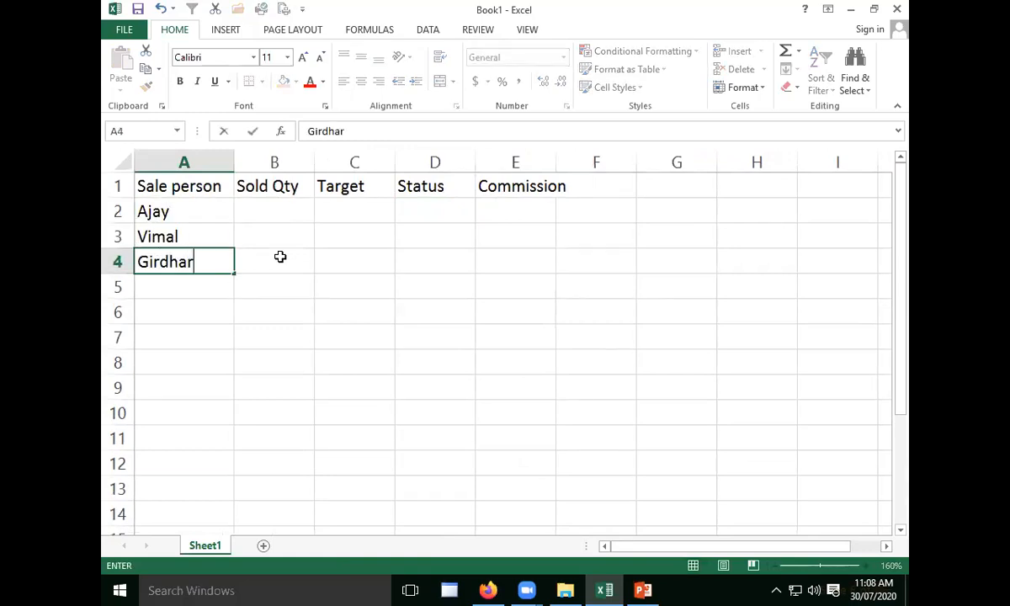
key("Return")
type("Kapil")
key("Return")
type("Mukesh")
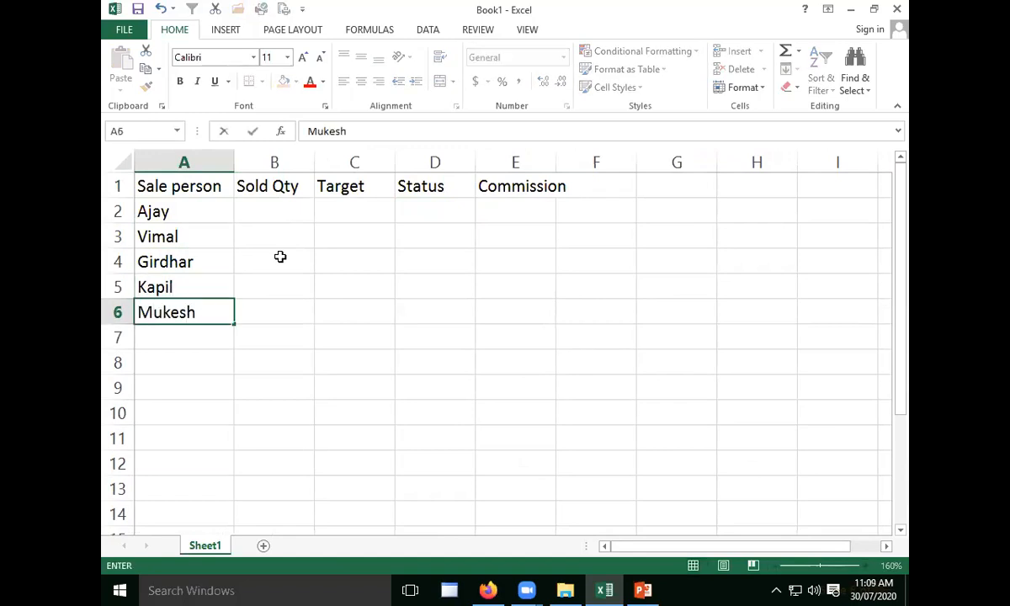
key("Tab")
- Enter the sold quantities 120, 145, 90, 170 and 135 in cells B2:B6
key("Up")
key("Up")
key("Up")
key("Up")
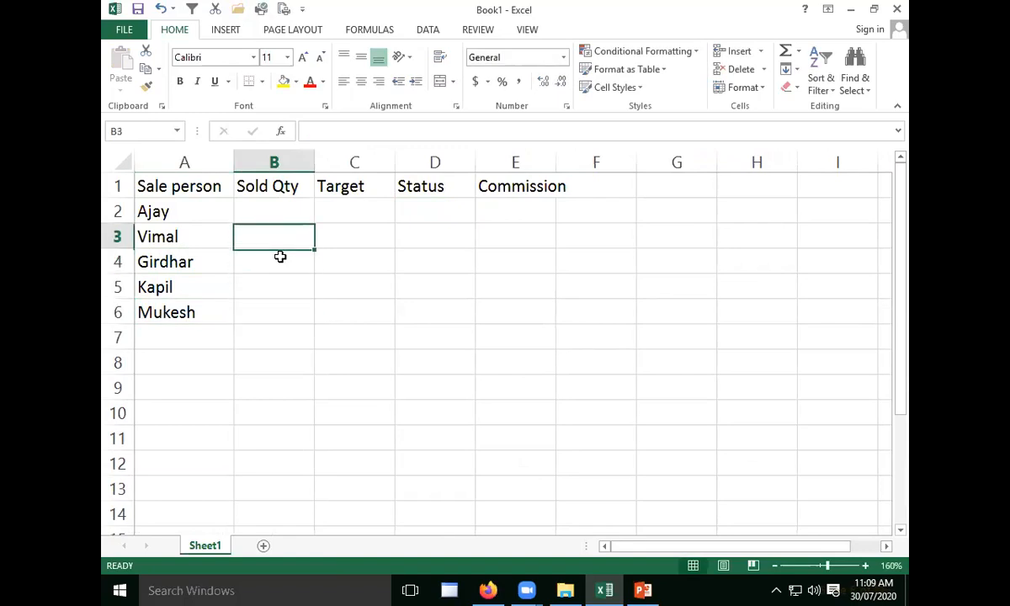
type("120")
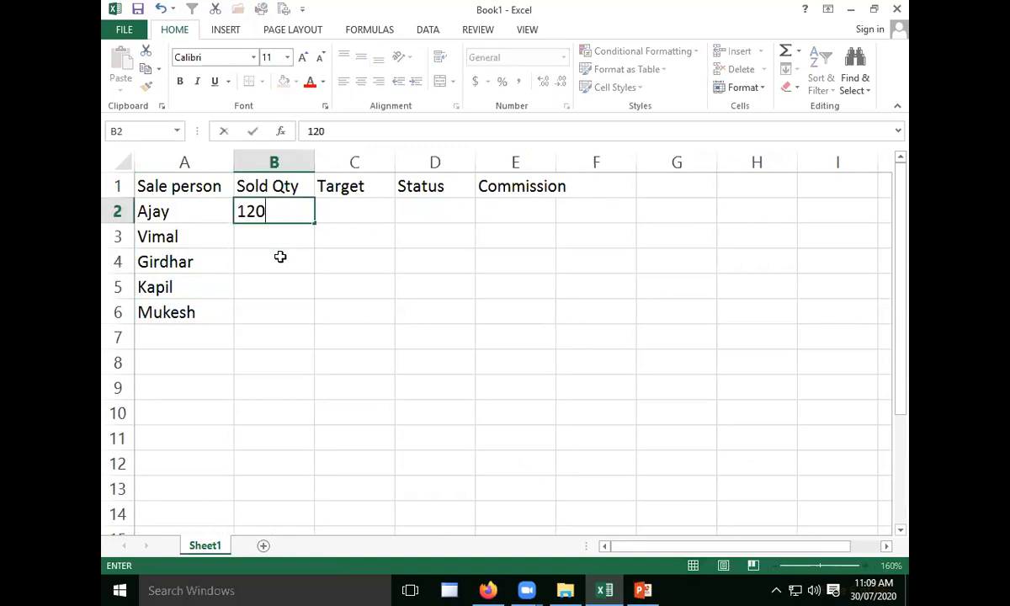
key("Return")
type("145")
key("Return")
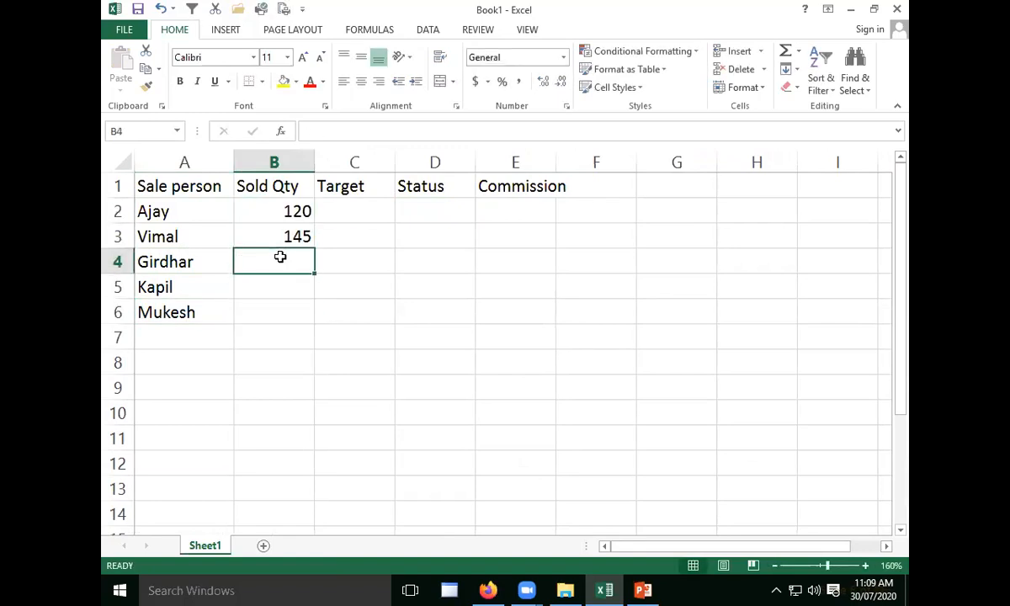
type("90")
key("Return")
type("1")
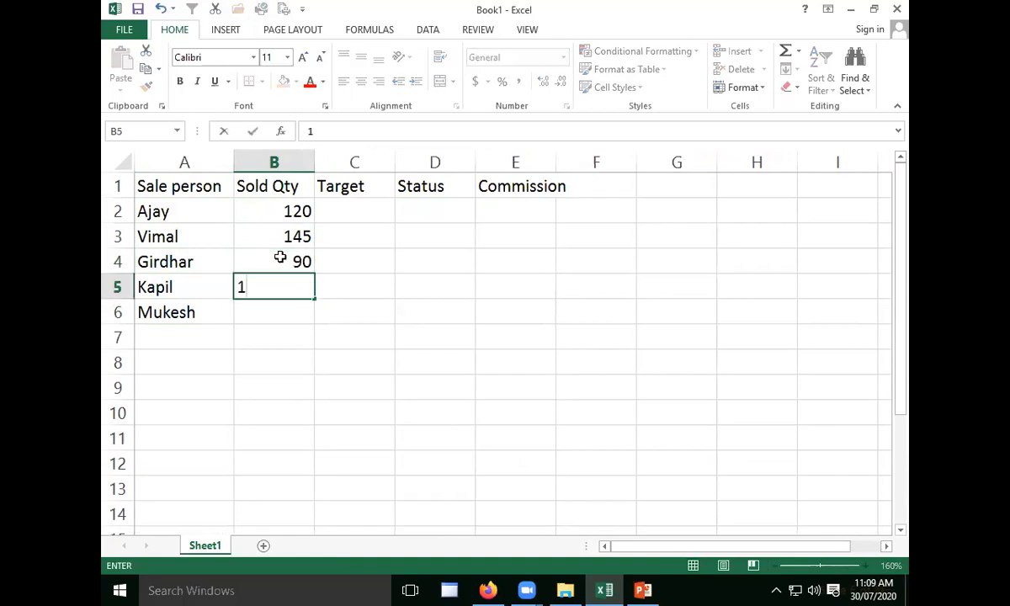
type("70")
key("Return")
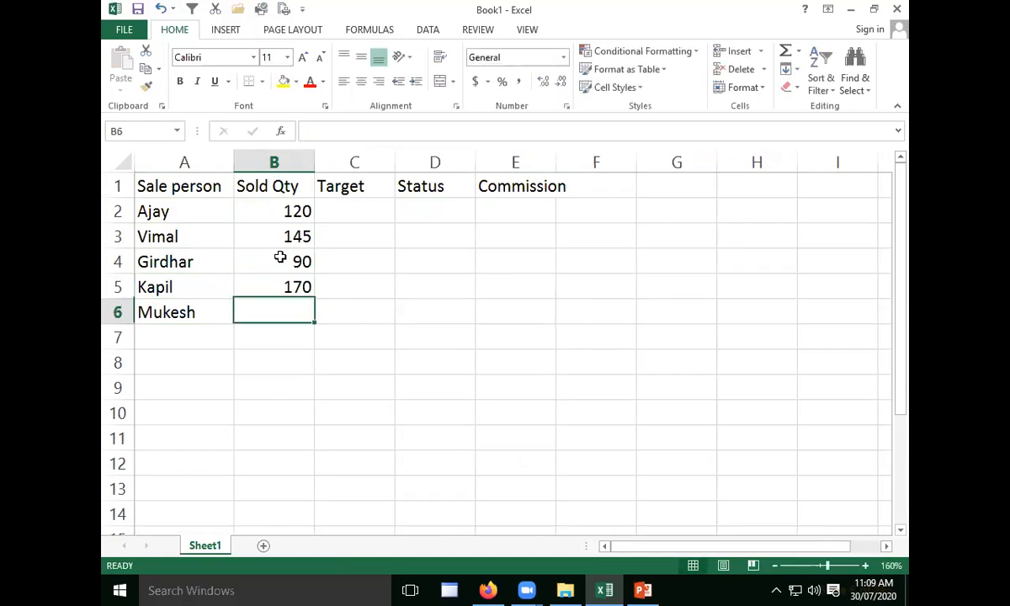
type("135")
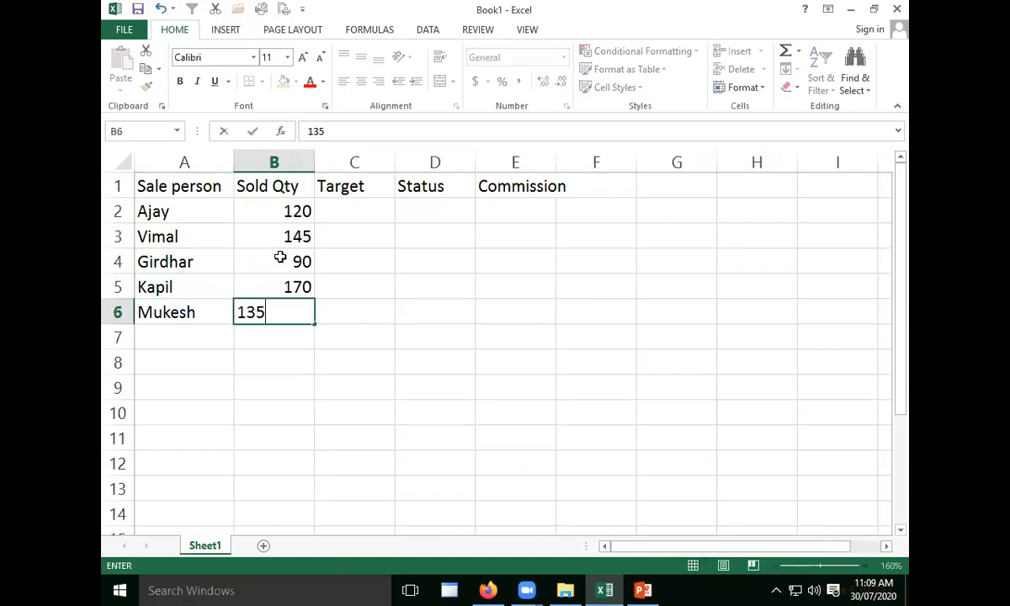
key("Tab")
- Enter a target of 130 in C2 and copy it down through C6
key("Up")
key("Up")
key("Up")
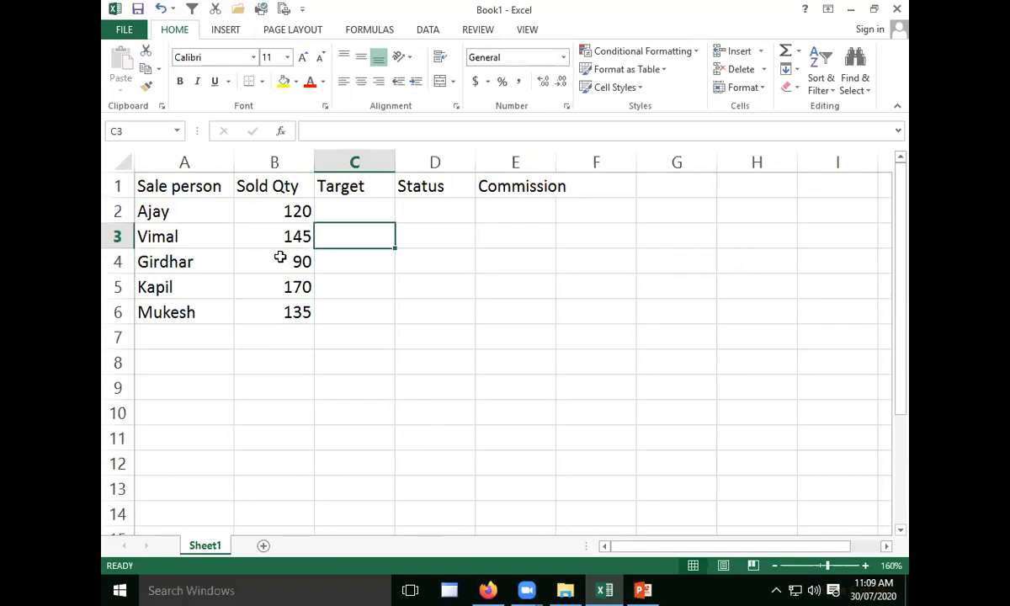
key("Up")
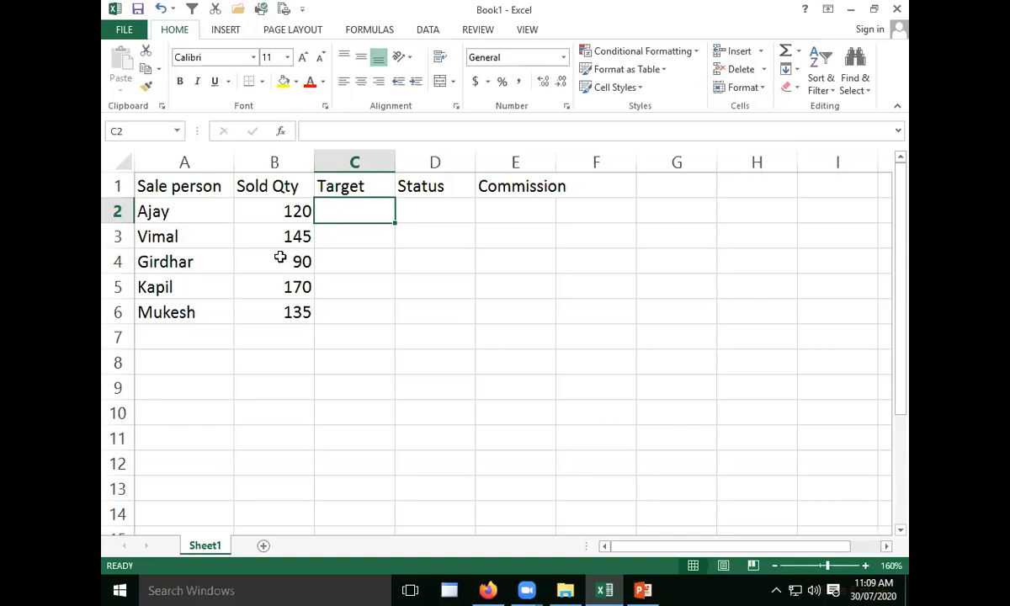
type("130")
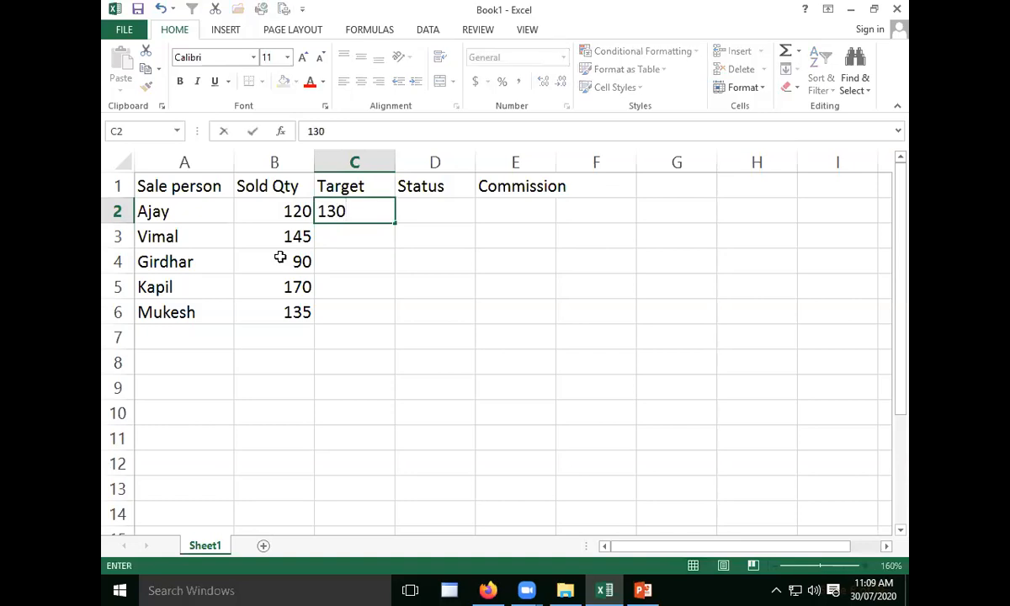
left_click_drag(395, 225, 392, 317)
left_click(467, 286)
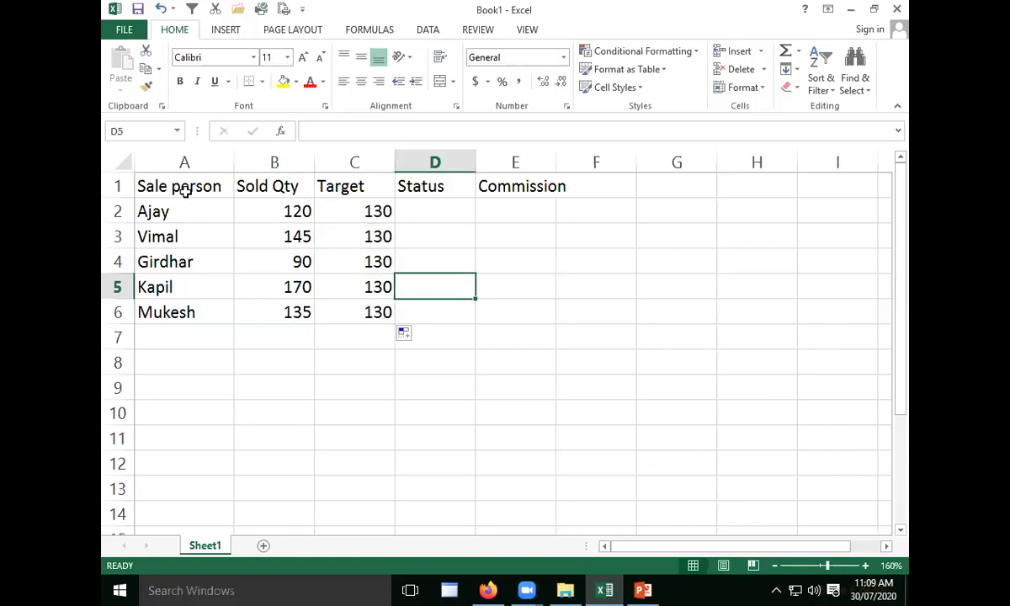
- Center the contents of A1:C6 and apply all borders to the range
left_click_drag(181, 190, 370, 312)
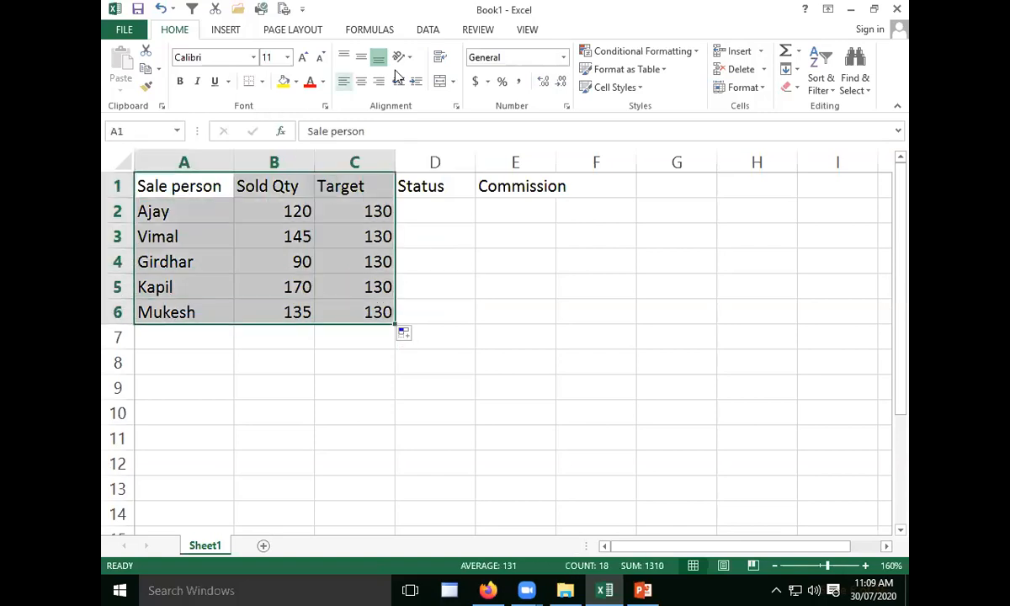
left_click(355, 86)
left_click(262, 80)
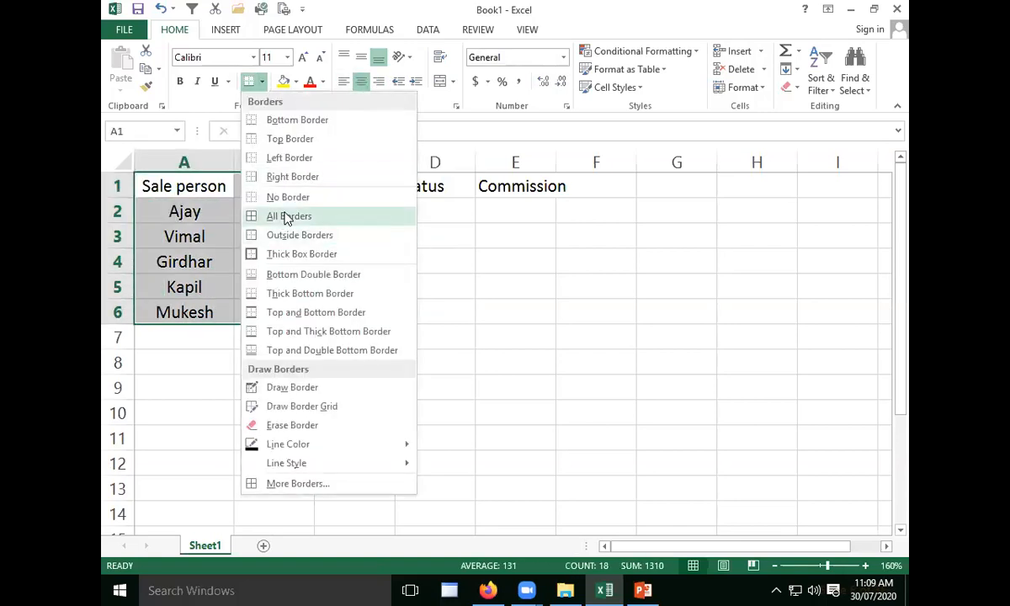
left_click(289, 214)
left_click(202, 229)
- Make the headers in A1:E1 bold and widen column E to fit the Commission header
left_click_drag(206, 185, 534, 180)
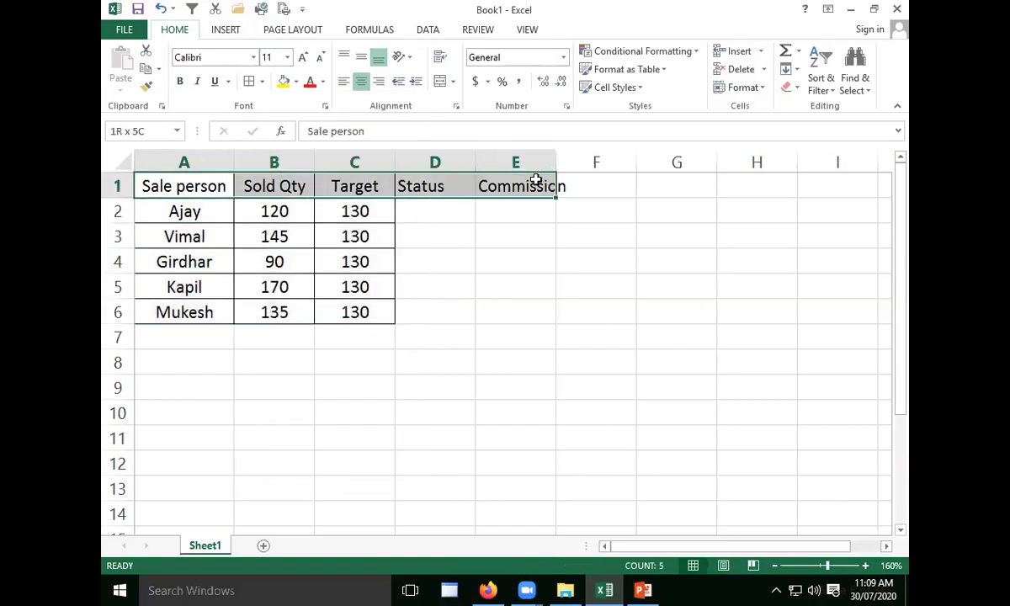
left_click(179, 80)
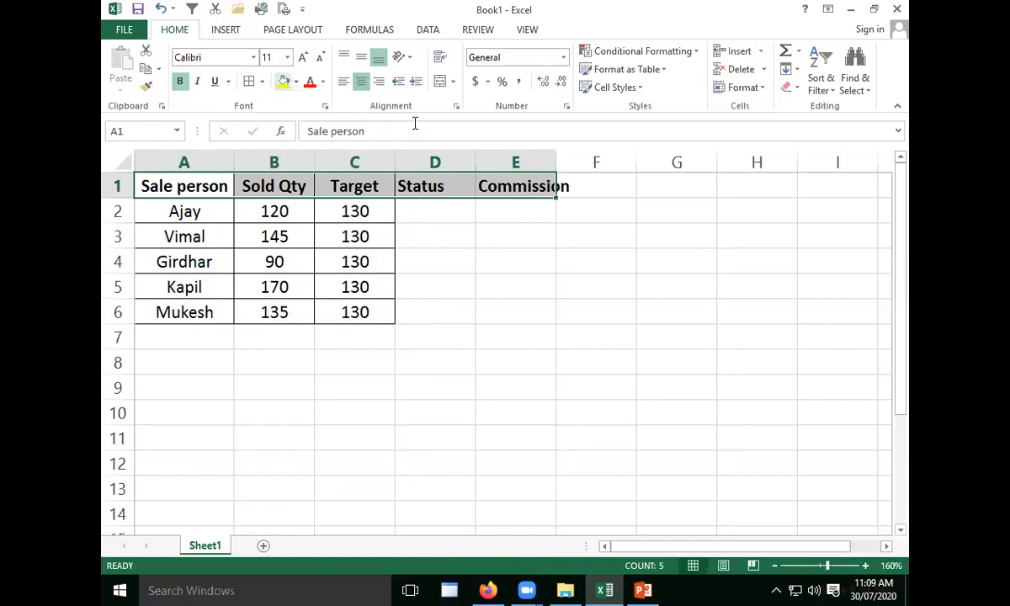
left_click_drag(556, 156, 581, 157)
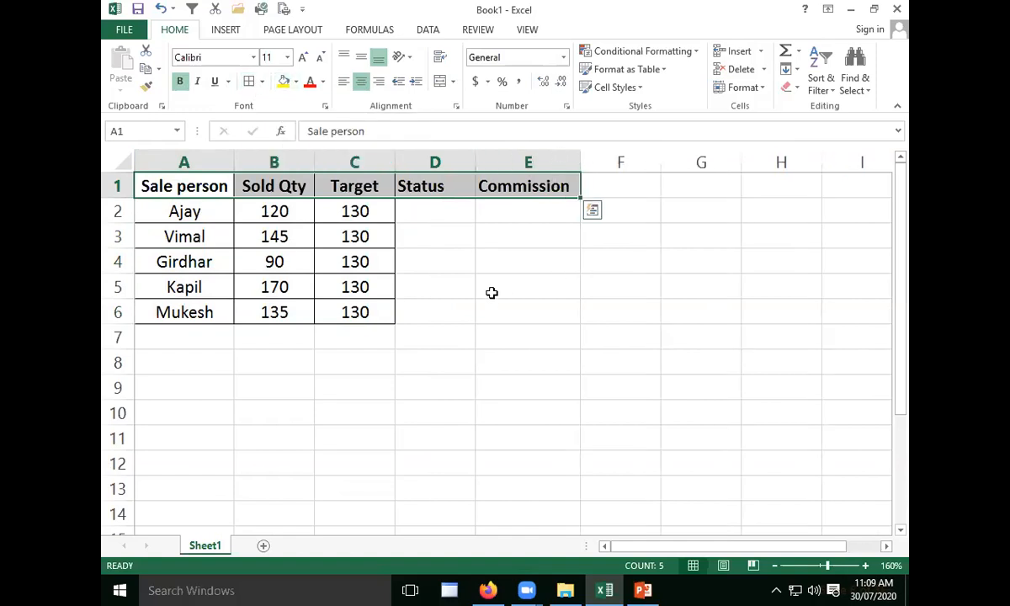
left_click(487, 305)
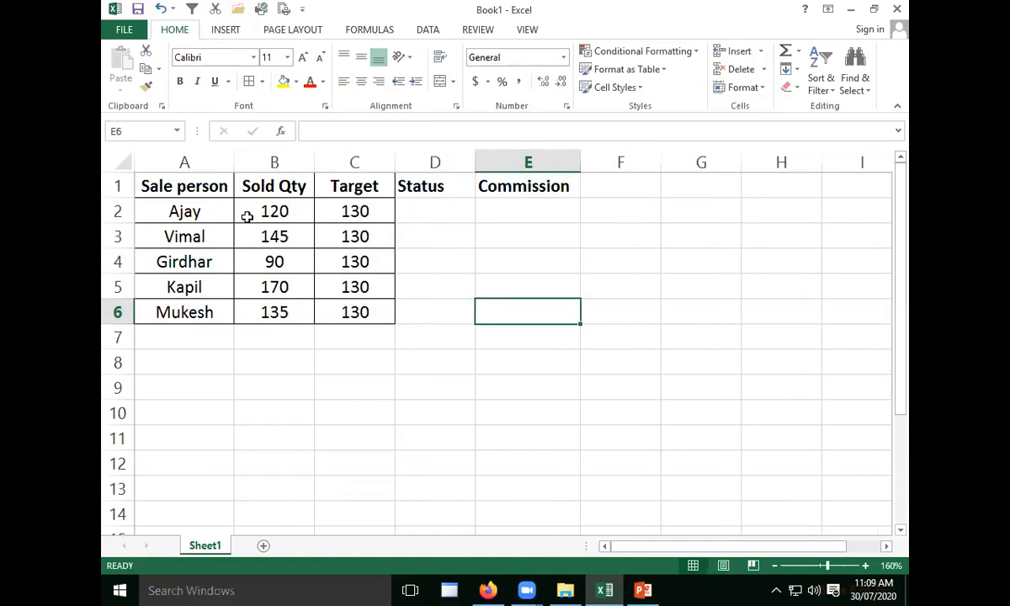
- Review each salesperson's sold quantity and target in rows 2 to 6
left_click(221, 212)
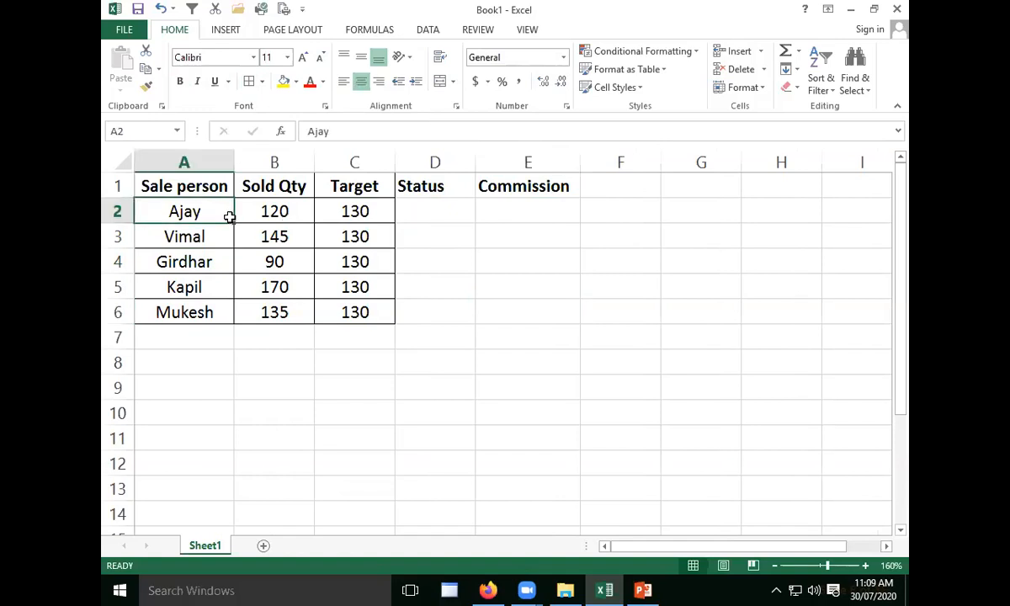
left_click(286, 217)
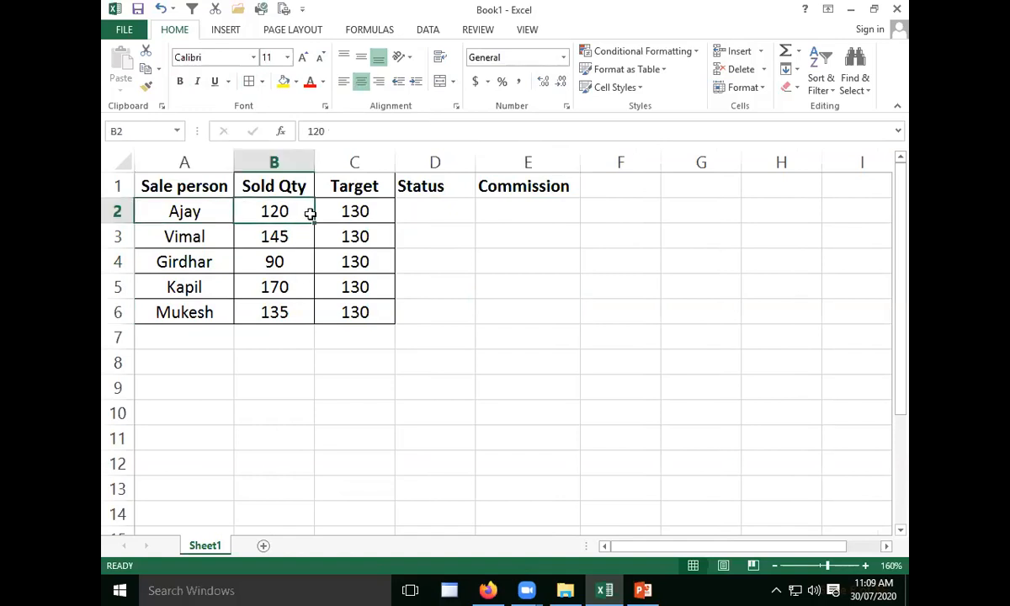
left_click(296, 239)
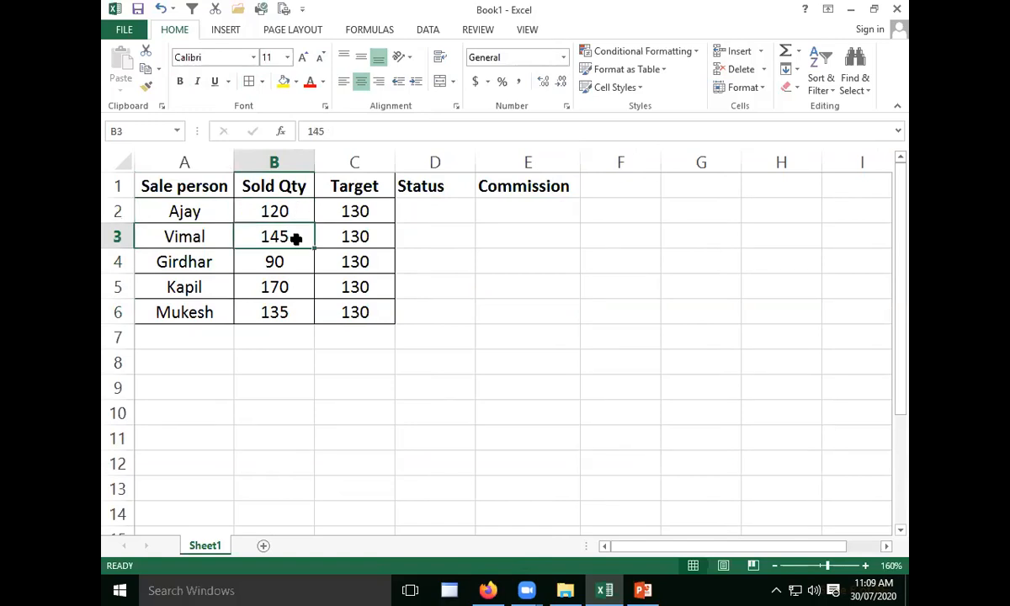
left_click(318, 264)
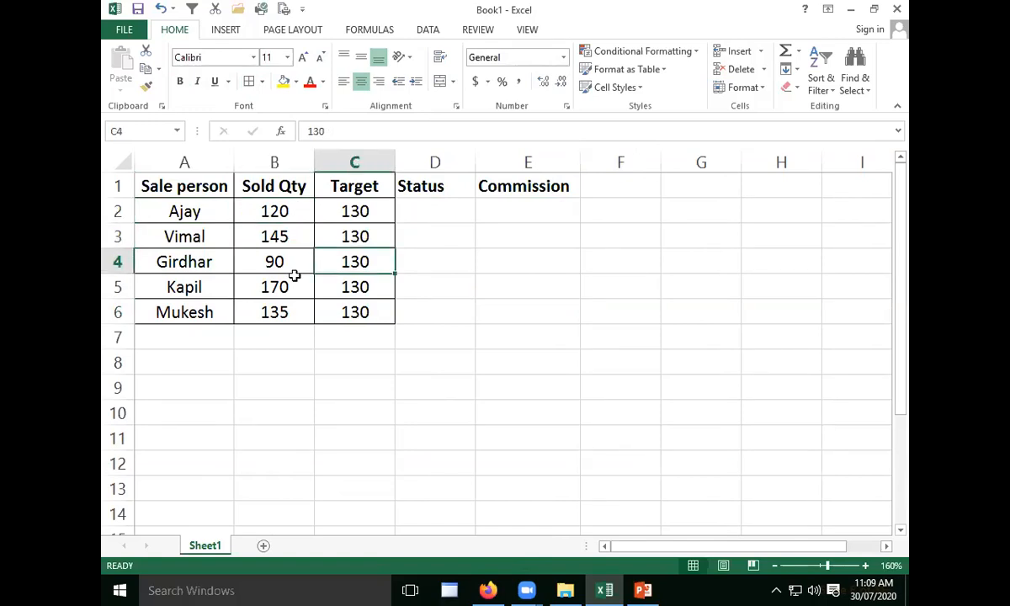
left_click(296, 296)
left_click(297, 307)
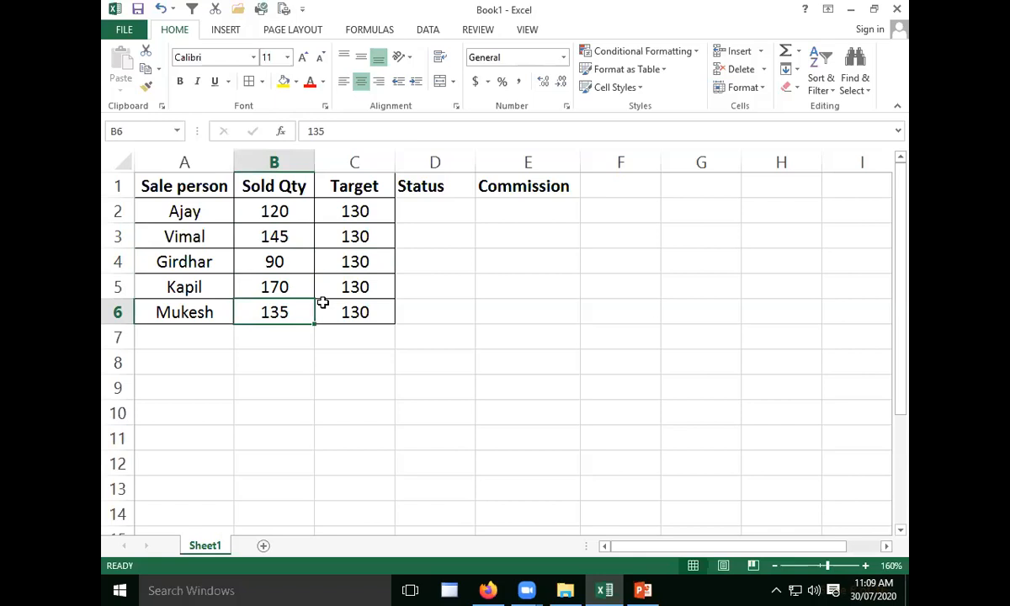
left_click(368, 210)
left_click_drag(368, 211, 365, 311)
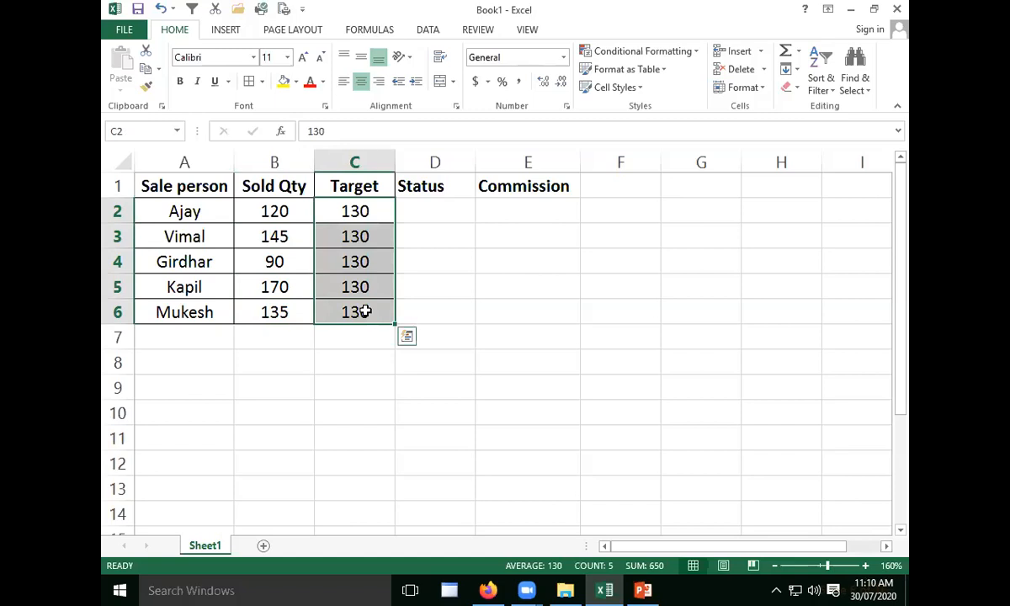
left_click(380, 219)
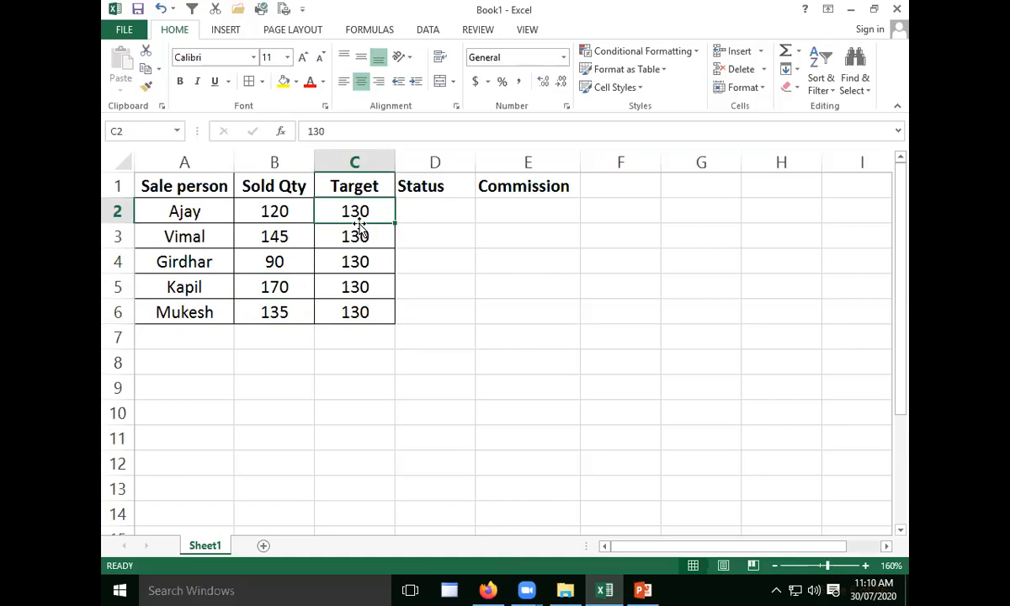
- Widen column D slightly and select the Status and Commission headers in D1:E1
left_click(412, 186)
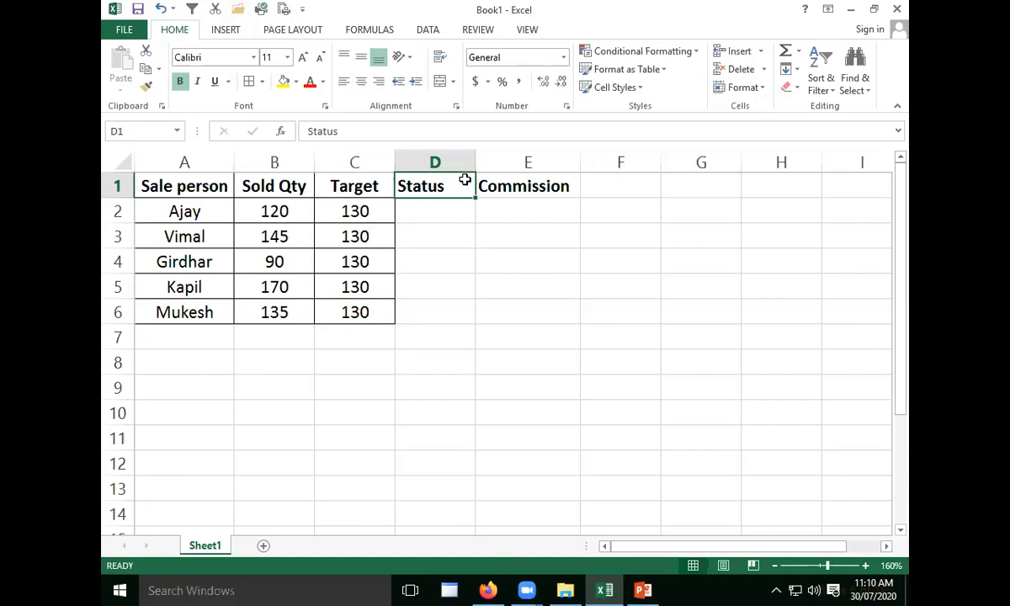
left_click_drag(476, 160, 547, 187)
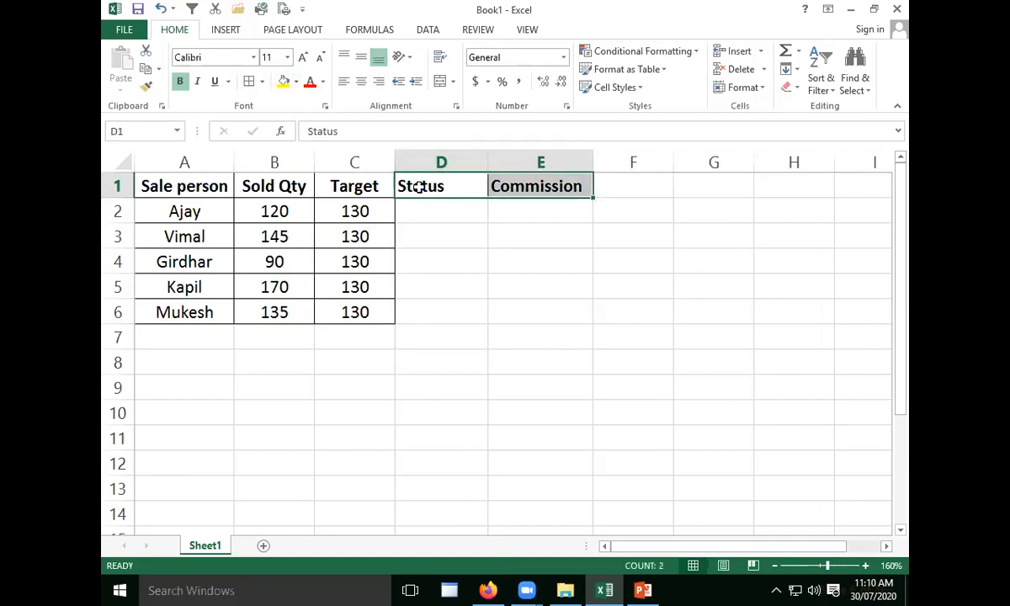
- Center the contents of the Status and Commission columns in D1:E6
left_click_drag(446, 190, 540, 309)
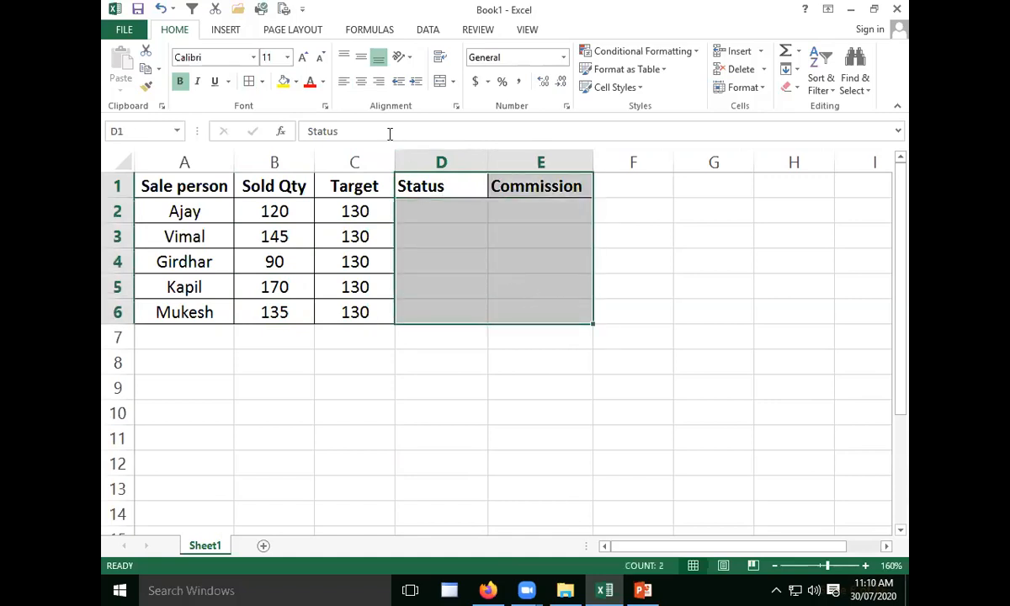
left_click(361, 81)
left_click(442, 254)
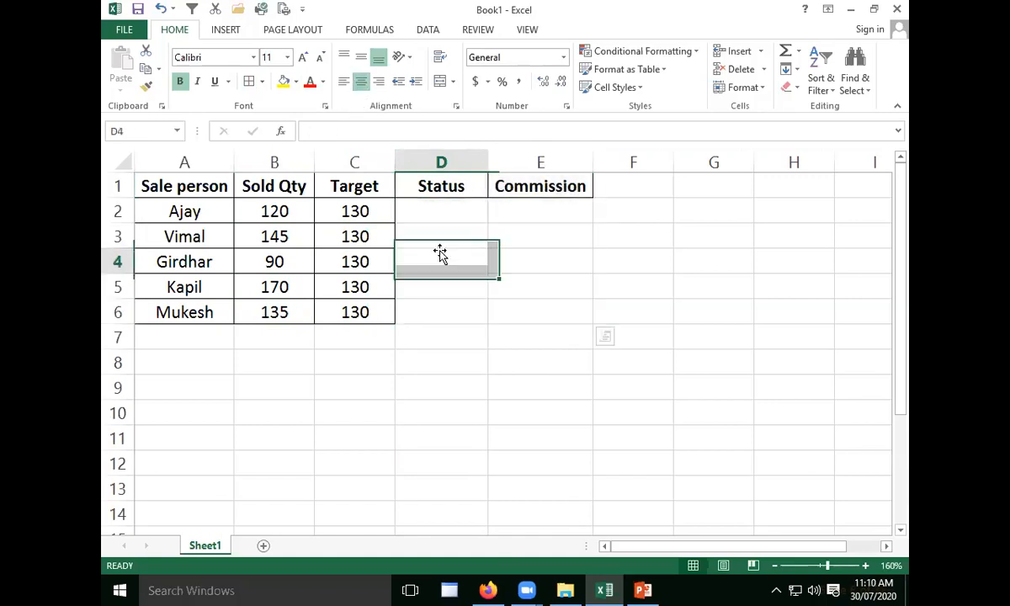
left_click(443, 202)
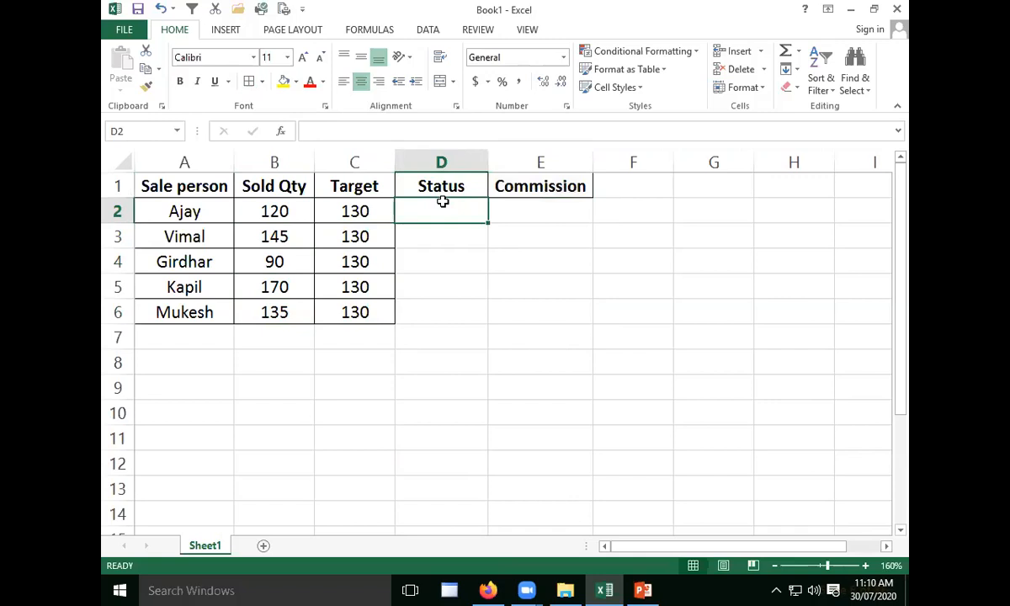
left_click(174, 211)
left_click(291, 215)
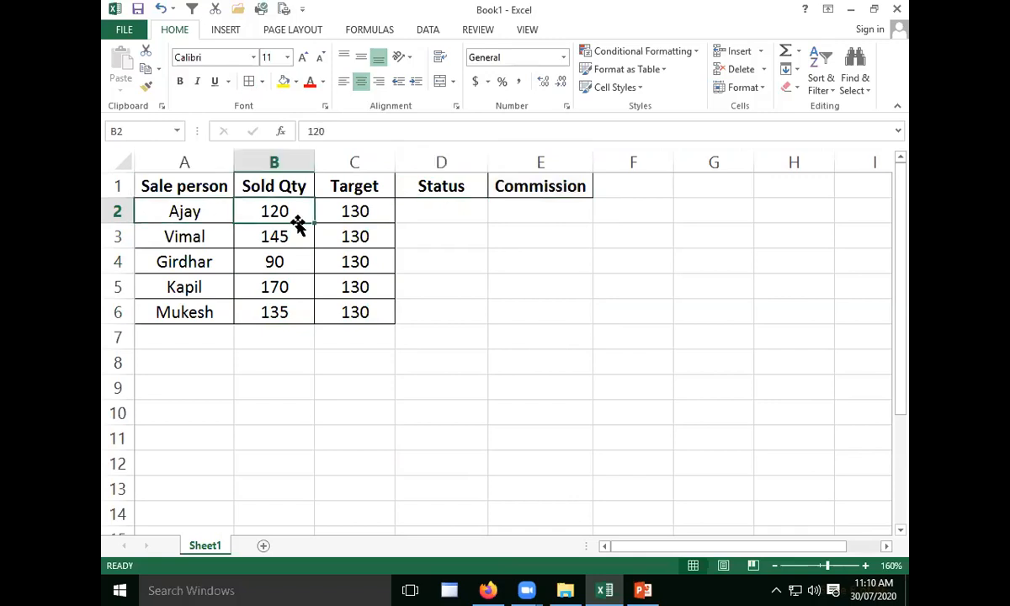
left_click(379, 212)
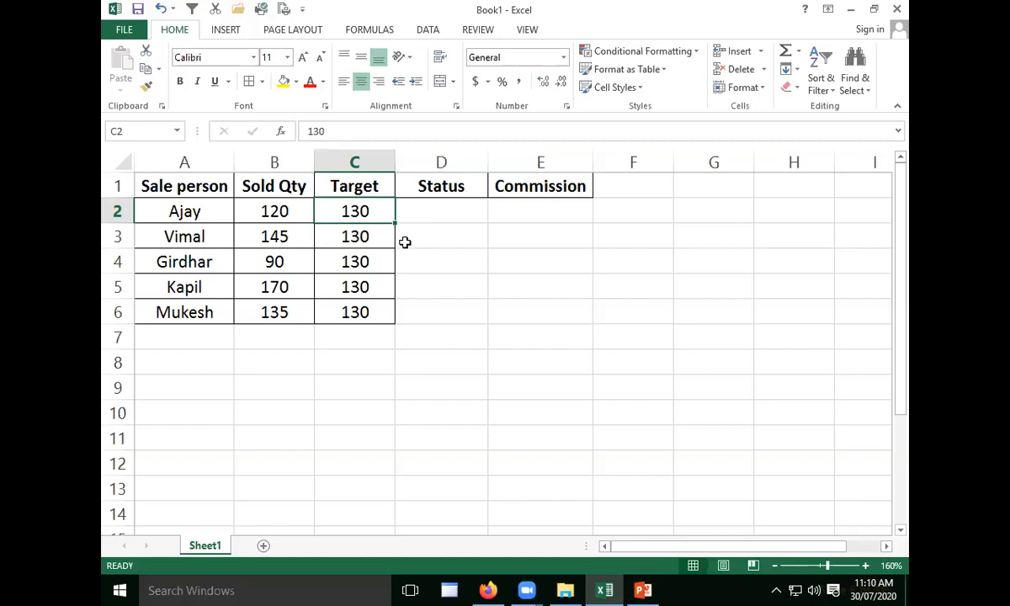
left_click(461, 214)
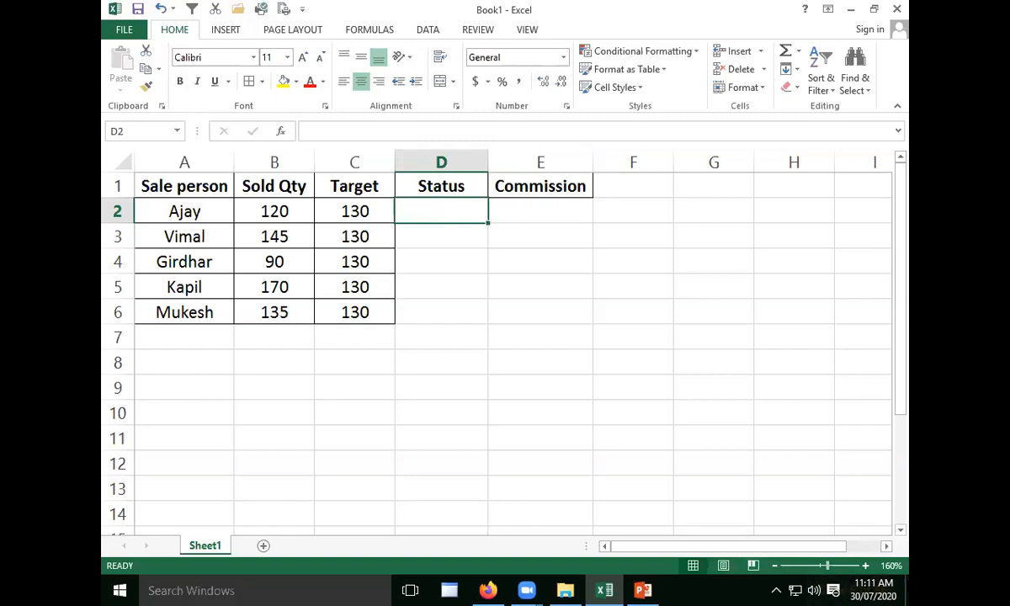
type("=")
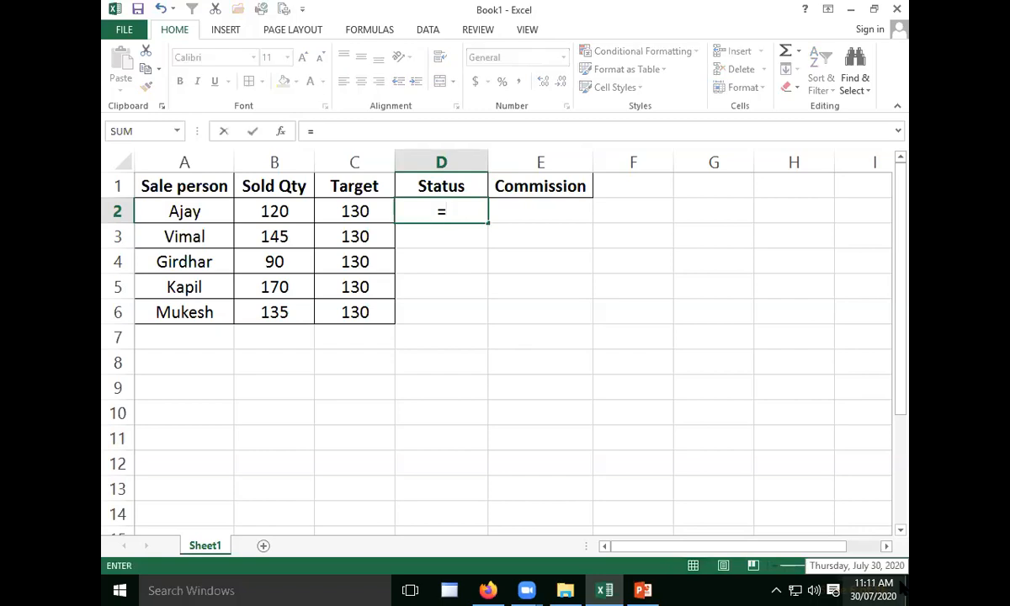
type("if")
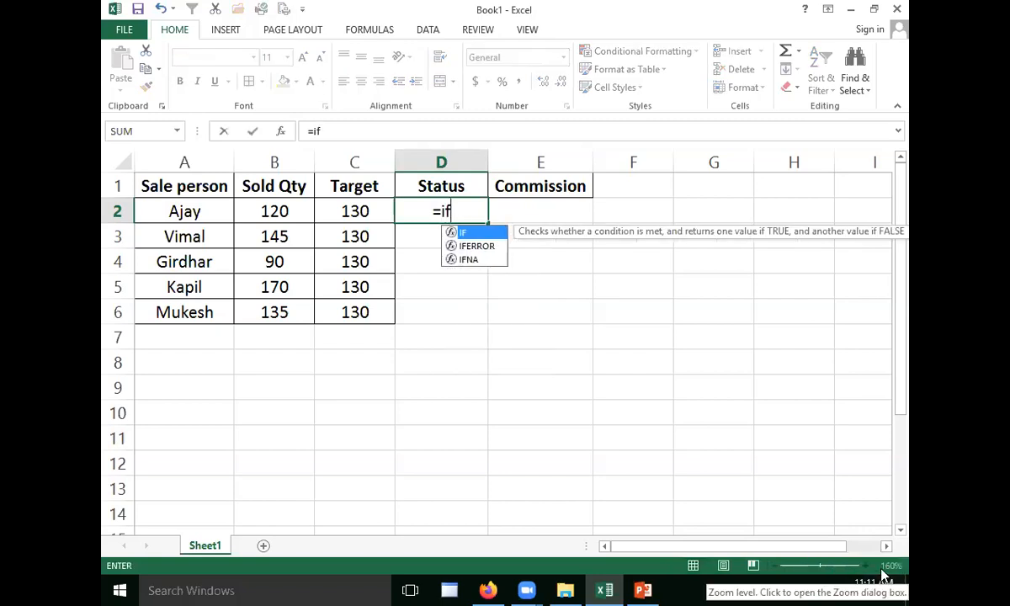
key("Tab")
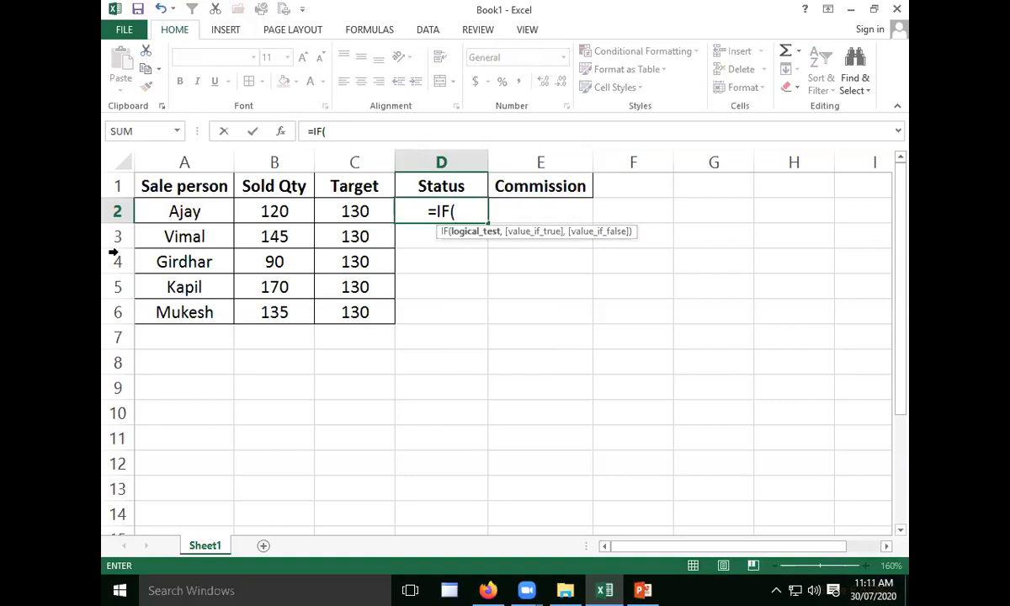
left_click(291, 212)
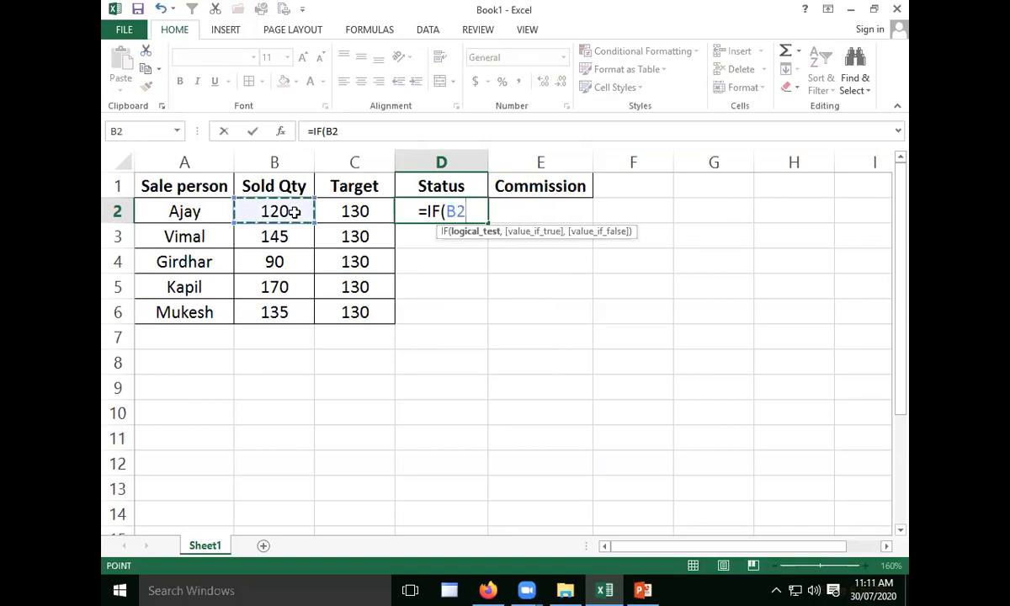
type(">=")
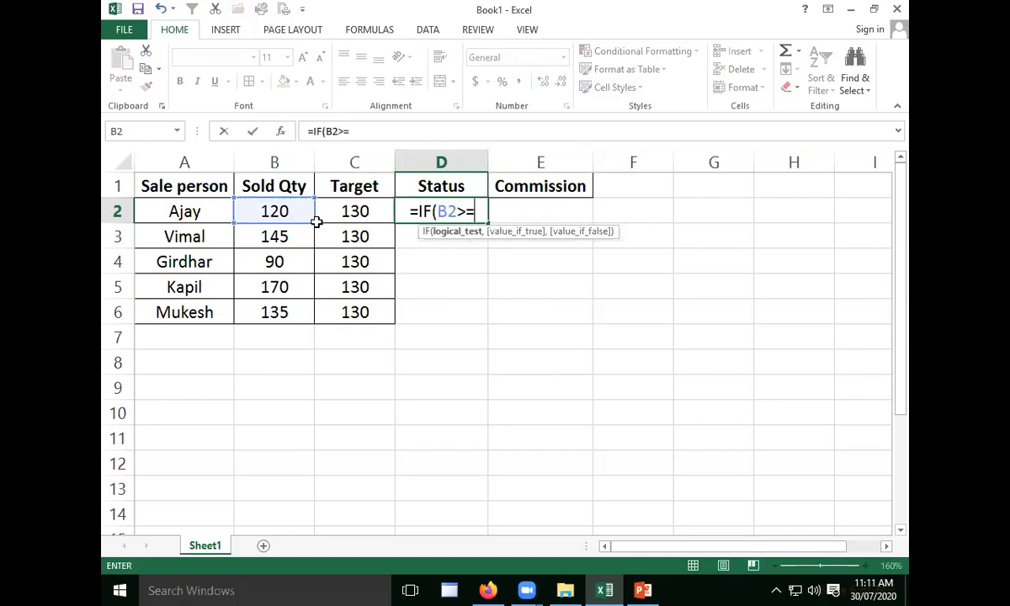
left_click(372, 209)
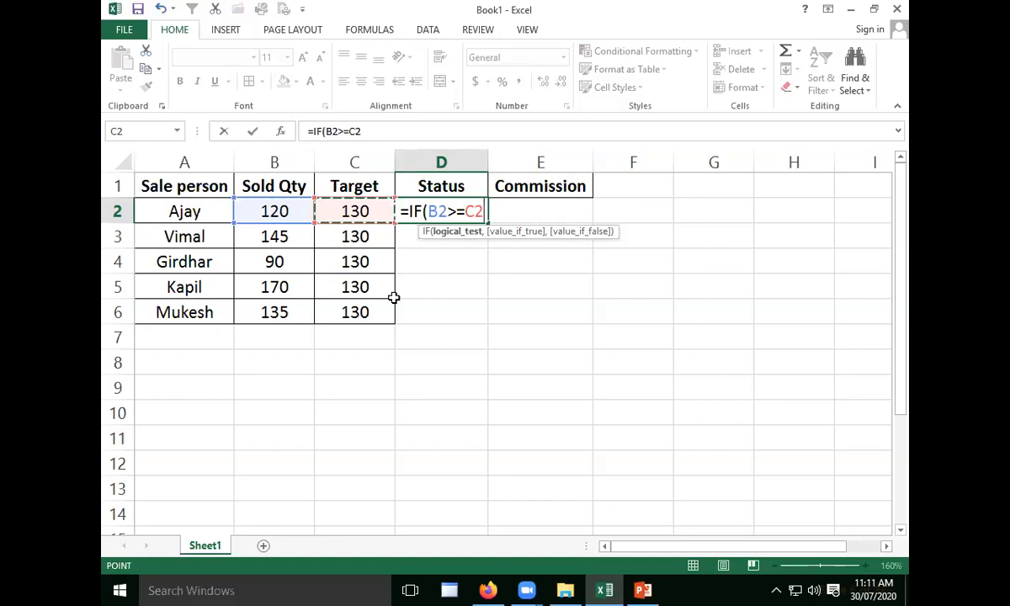
left_click_drag(464, 211, 447, 210)
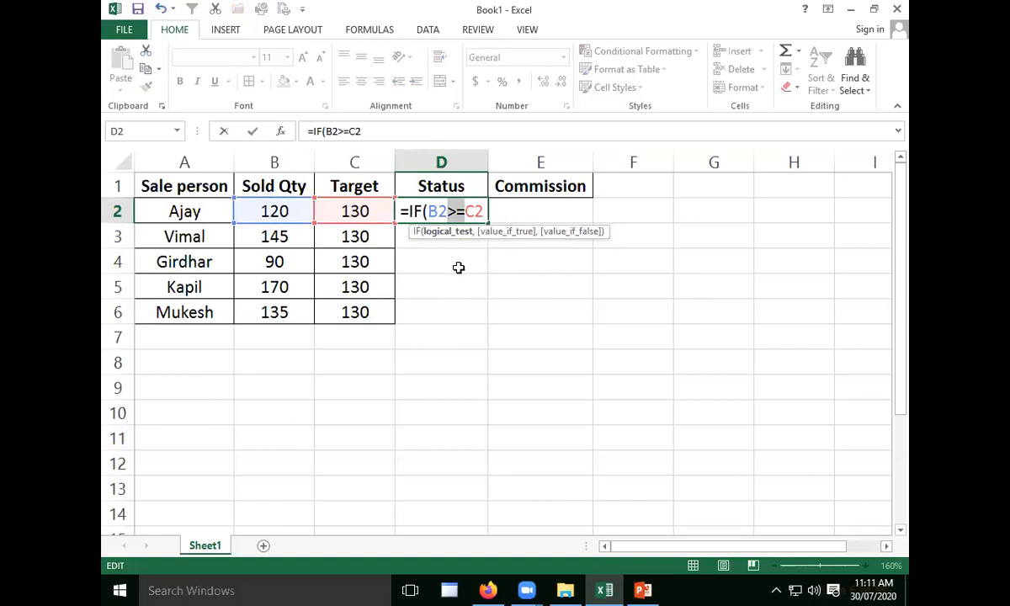
key("Escape")
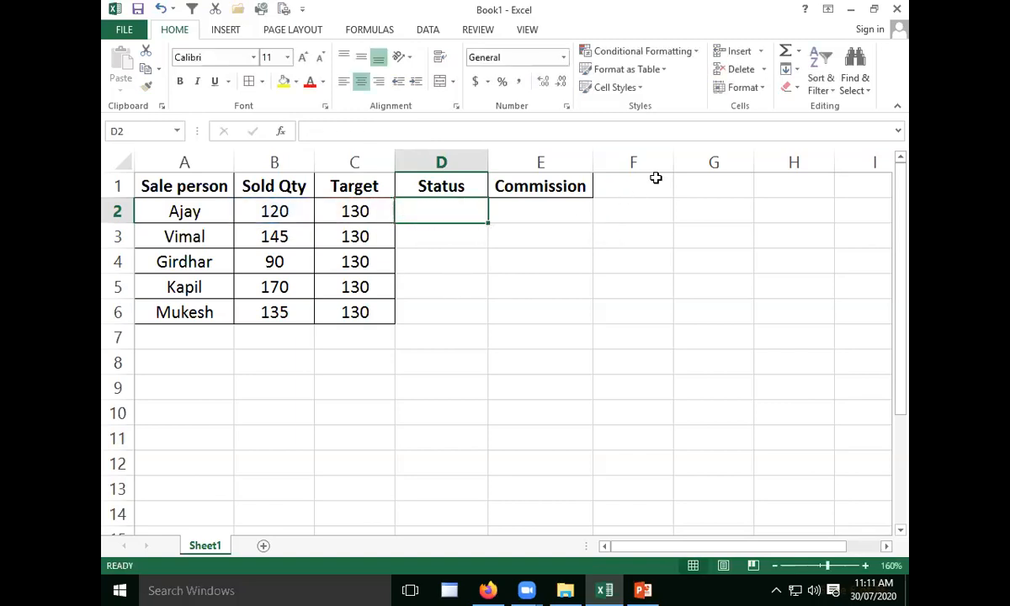
- List the comparison operators >, >=, <, <=, = and <> in cells C8 to C13, one per row
left_click(348, 358)
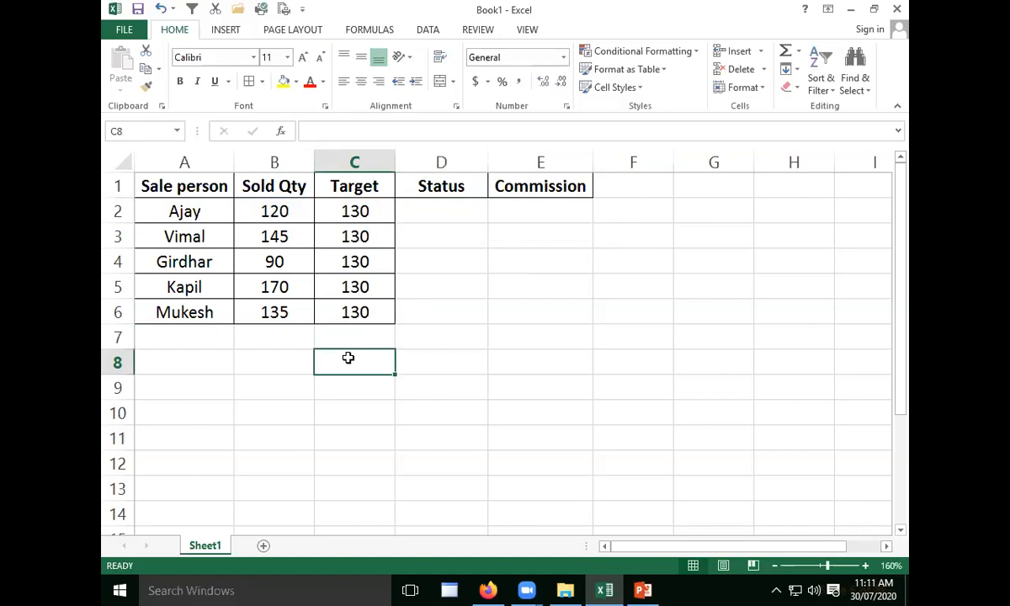
type(">")
key("Return")
type(">=")
key("Return")
type("<")
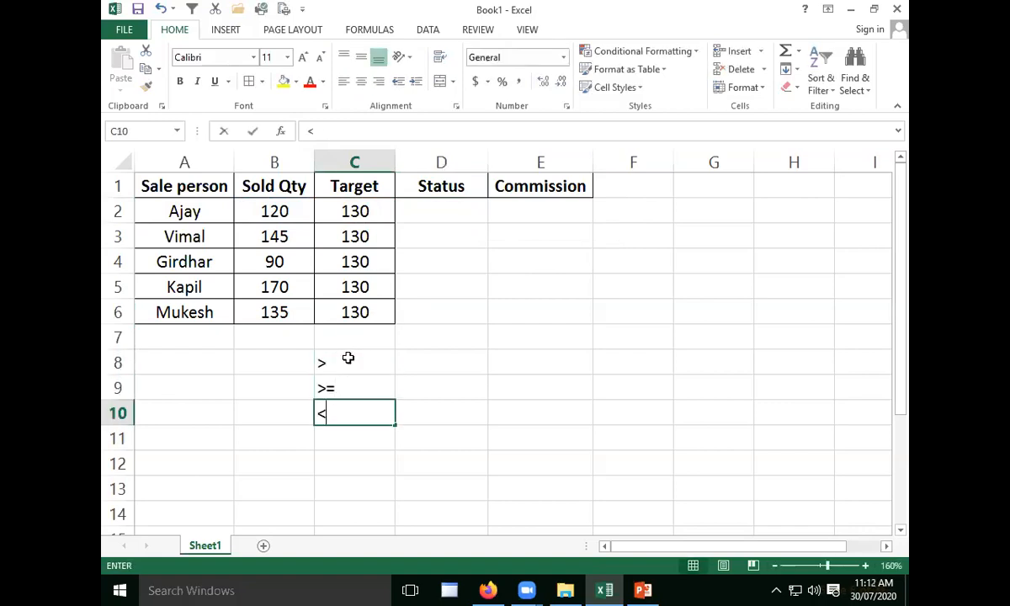
key("Return")
type("<=")
key("Return")
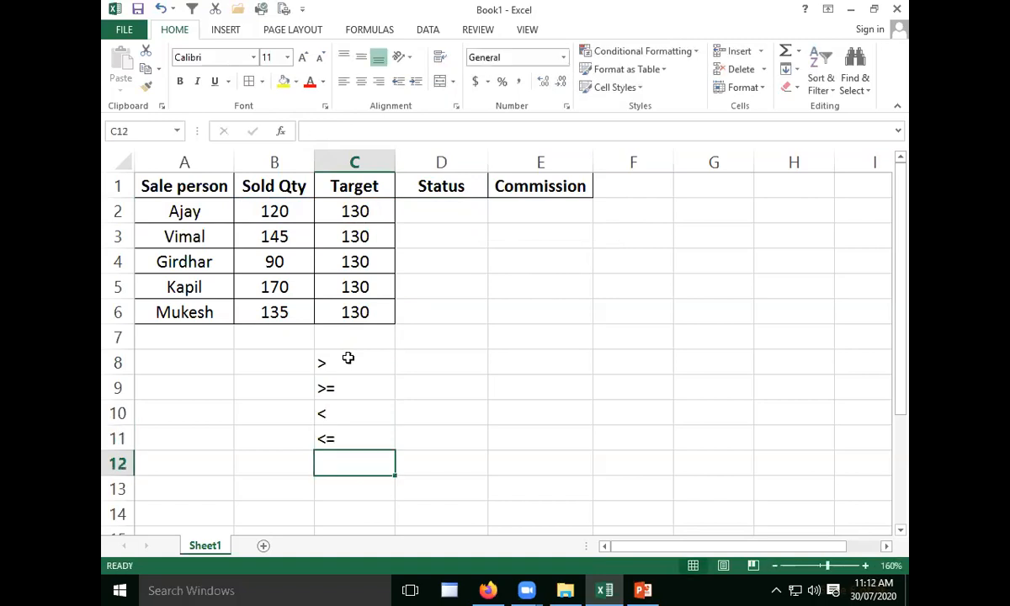
type("=")
key("Return")
type("<>")
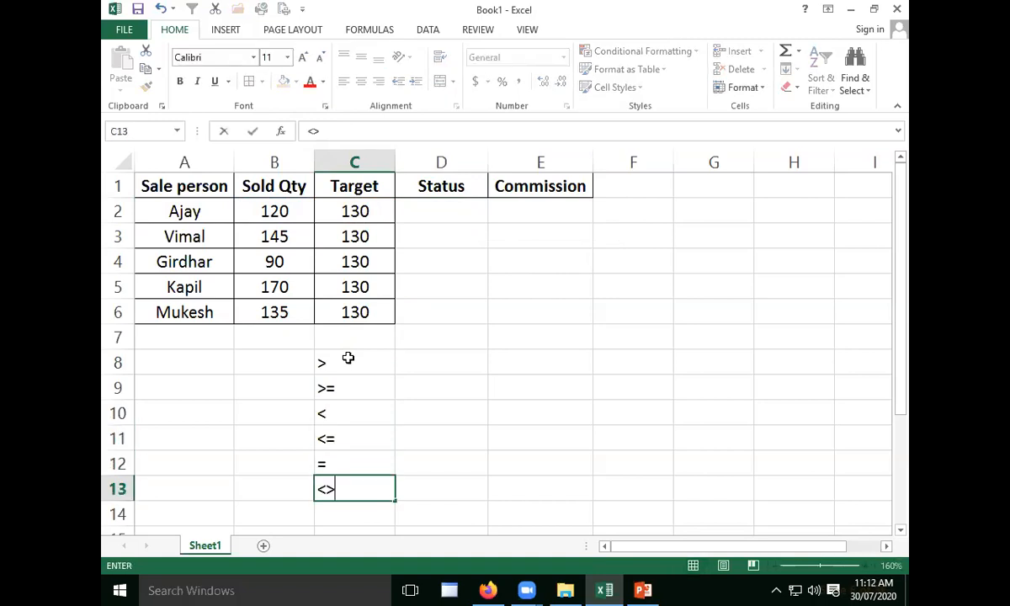
key("Up")
key("Up")
key("Up")
key("Up")
key("Up")
- Review the comparison operators listed in C8:C13 one by one to choose the one for the status test
key("Down")
key("Down")
key("Down")
key("Down")
key("Down")
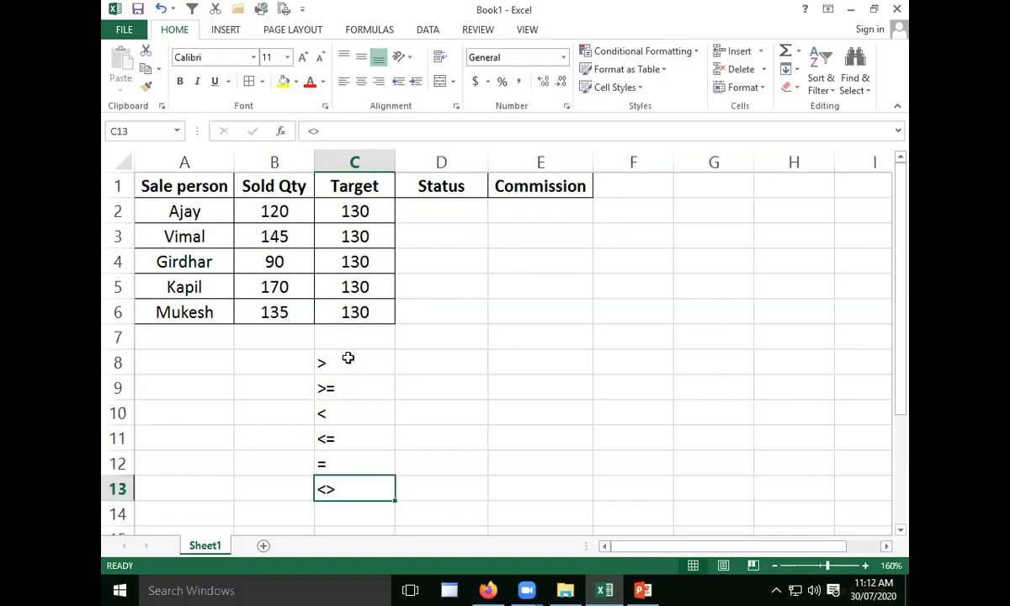
key("Up")
key("Up")
key("Up")
key("Up")
key("Up")
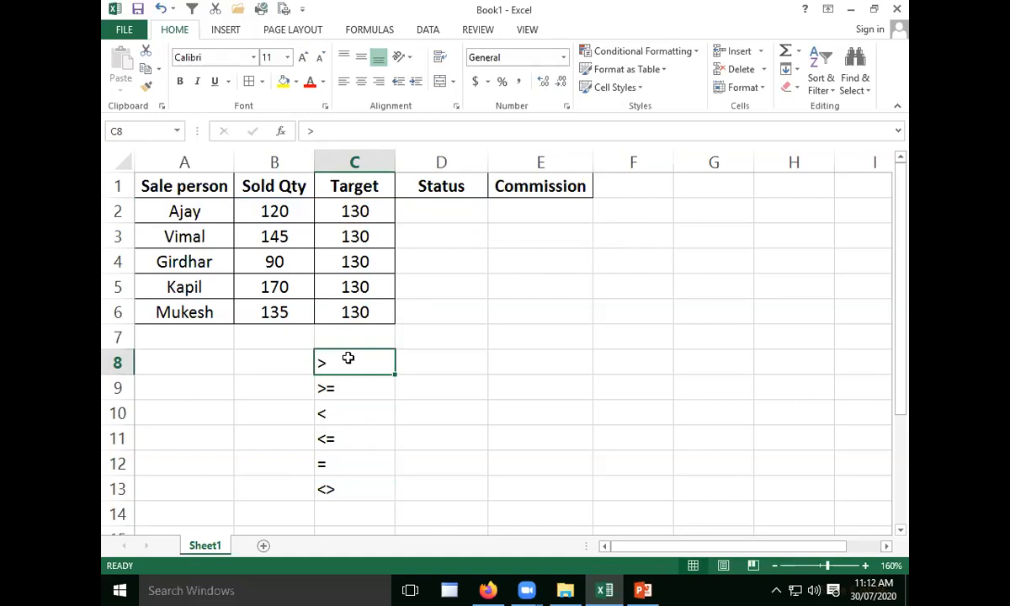
key("Down")
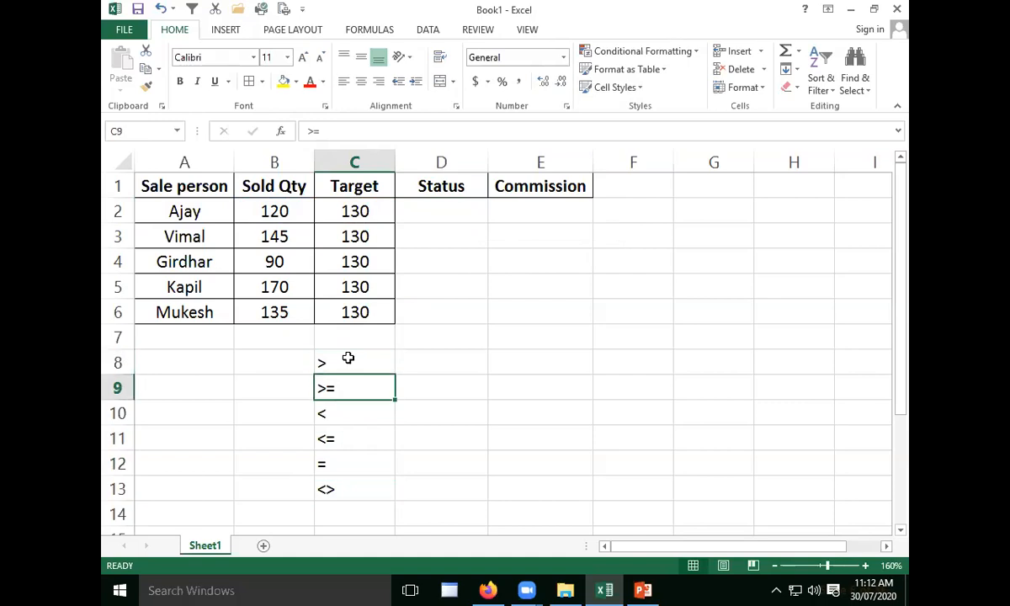
key("Down")
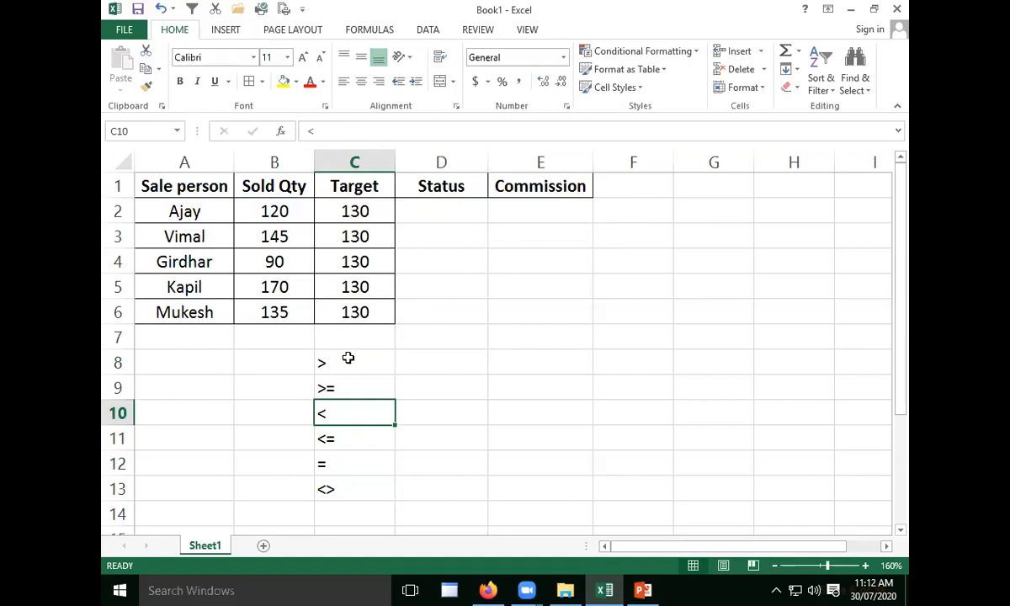
key("Down")
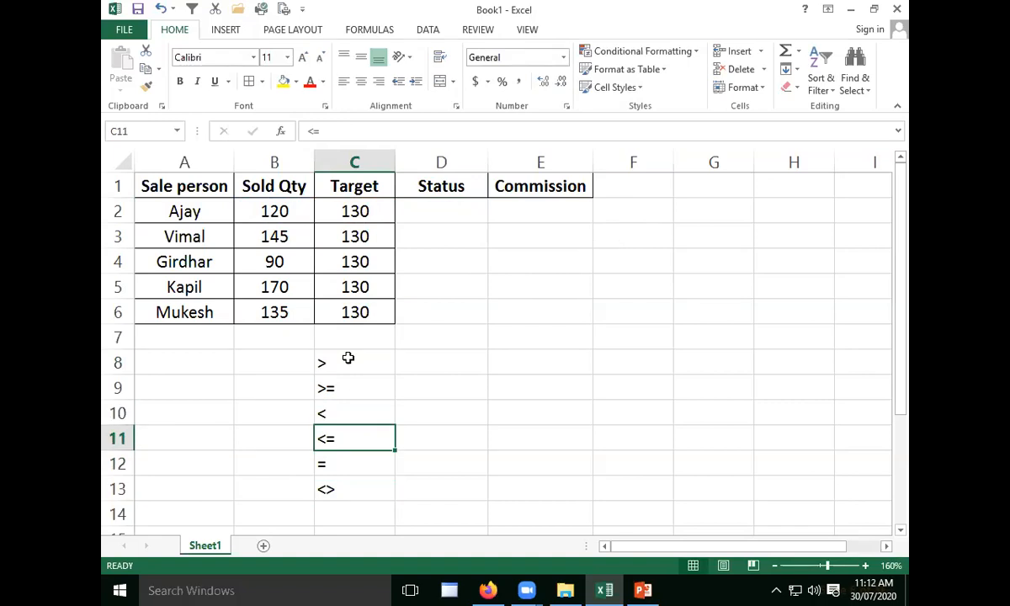
key("Down")
key("Down")
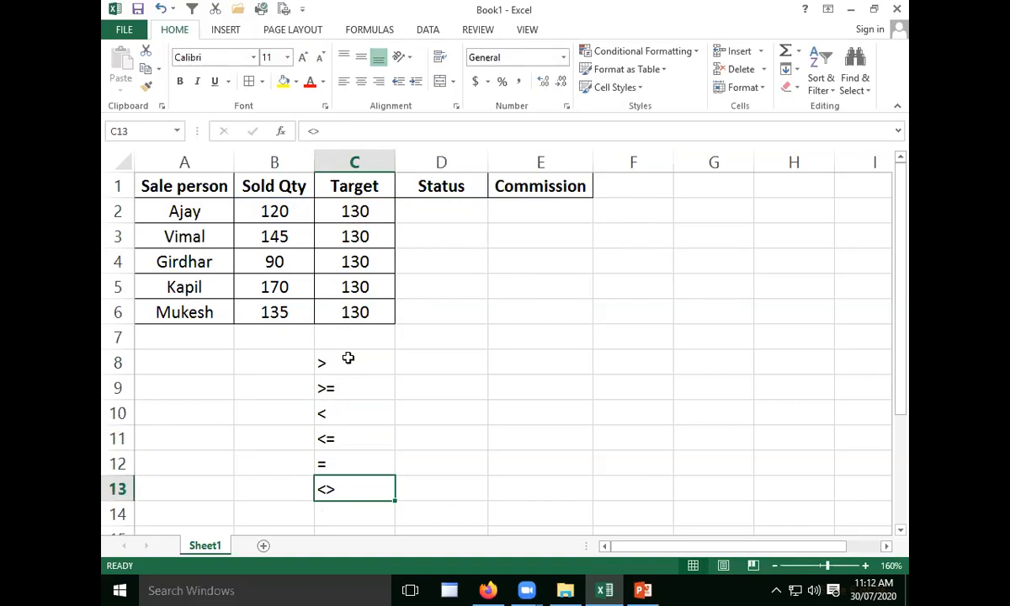
key("Up")
key("Up")
key("Up")
key("Up")
key("Up")
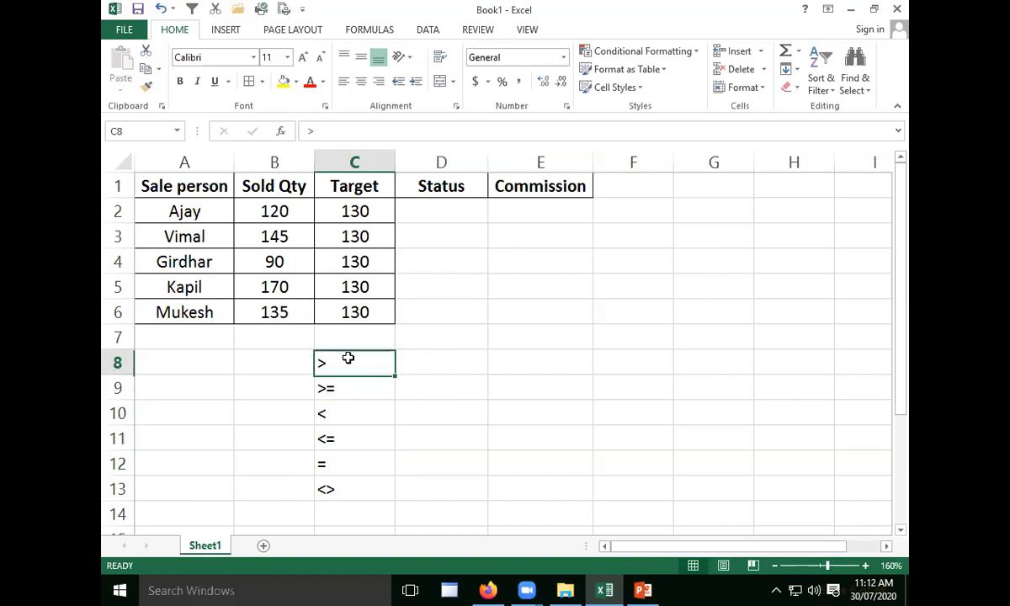
key("Down")
key("Down")
key("Up")
key("Up")
key("Up")
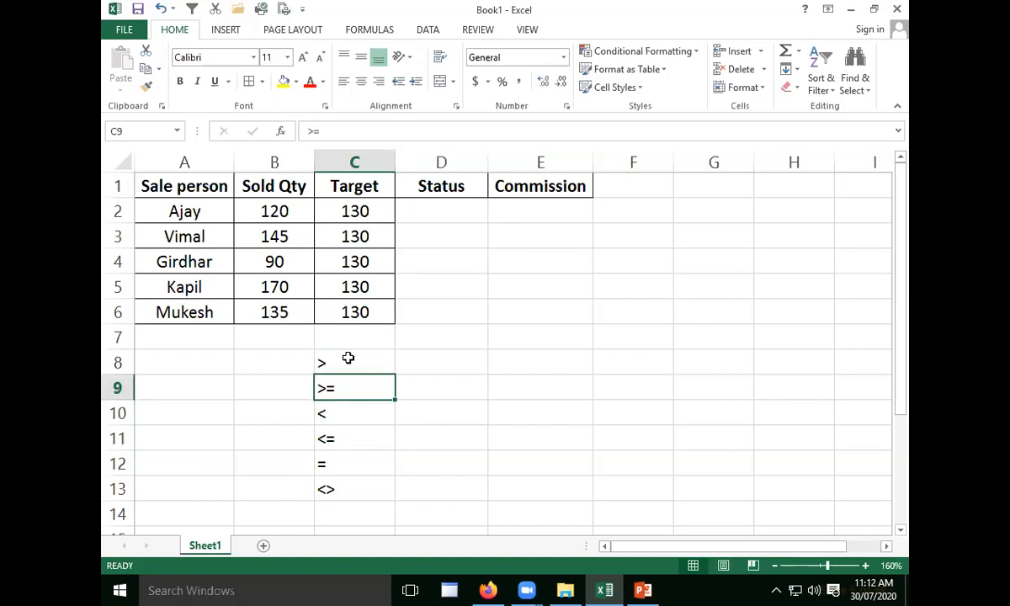
key("Up")
key("Up")
key("Right")
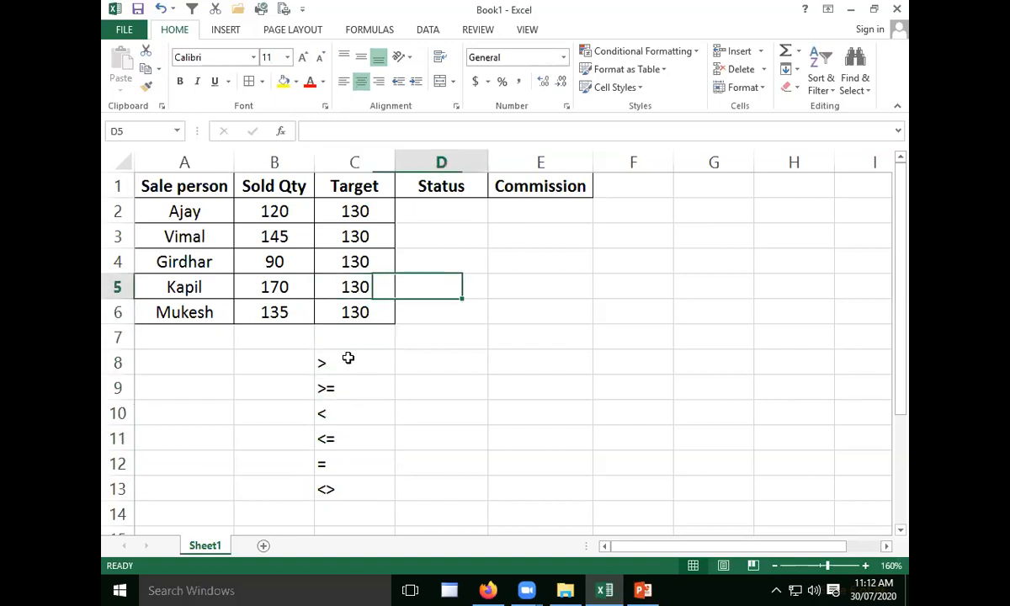
key("Up")
key("Up")
key("Up")
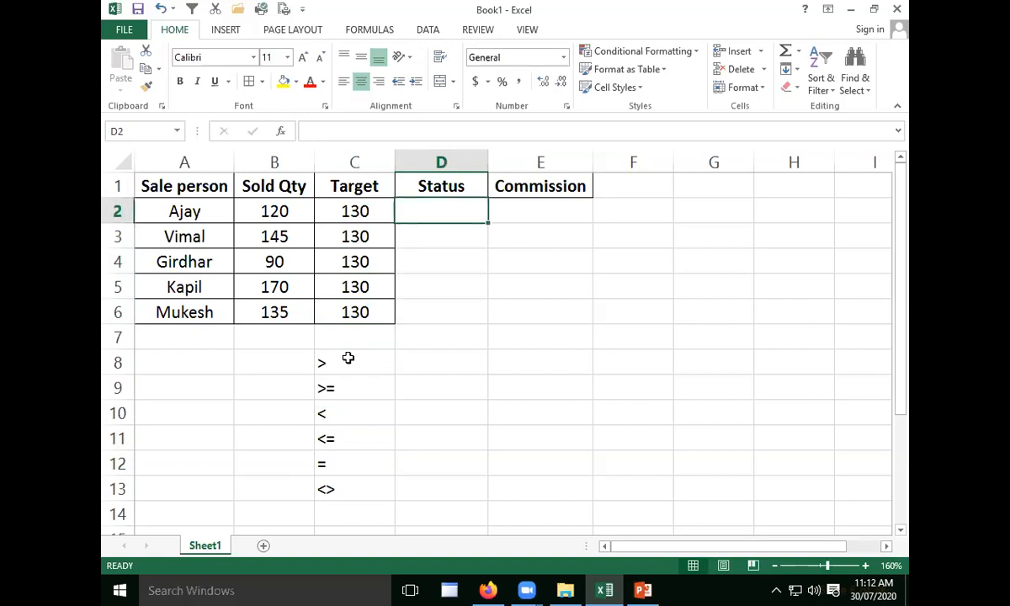
left_click(345, 384)
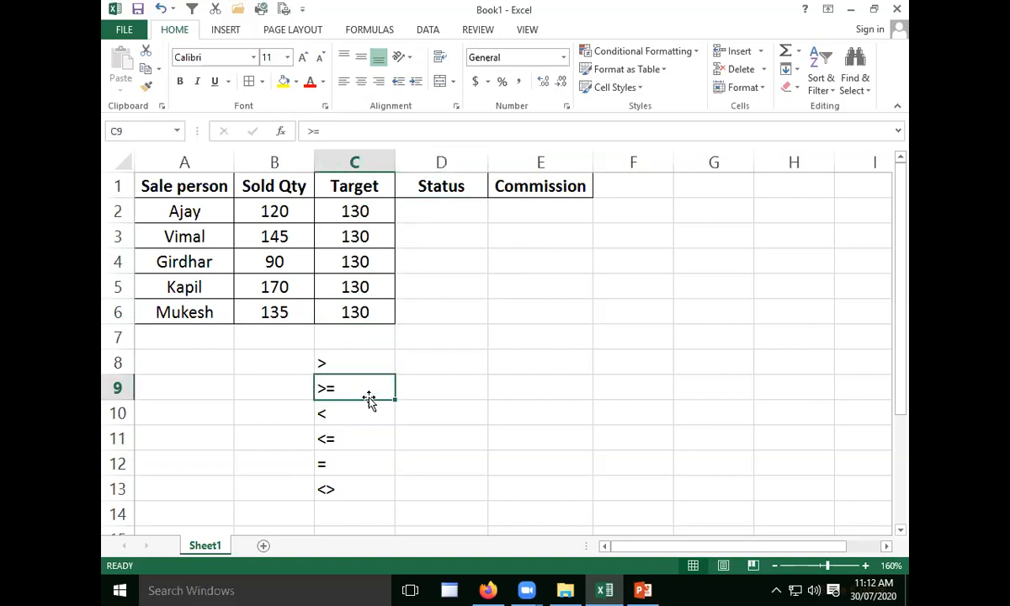
- Begin an IF formula in D2 with the logical test B2>=C2, comparing sold quantity with target
left_click(455, 204)
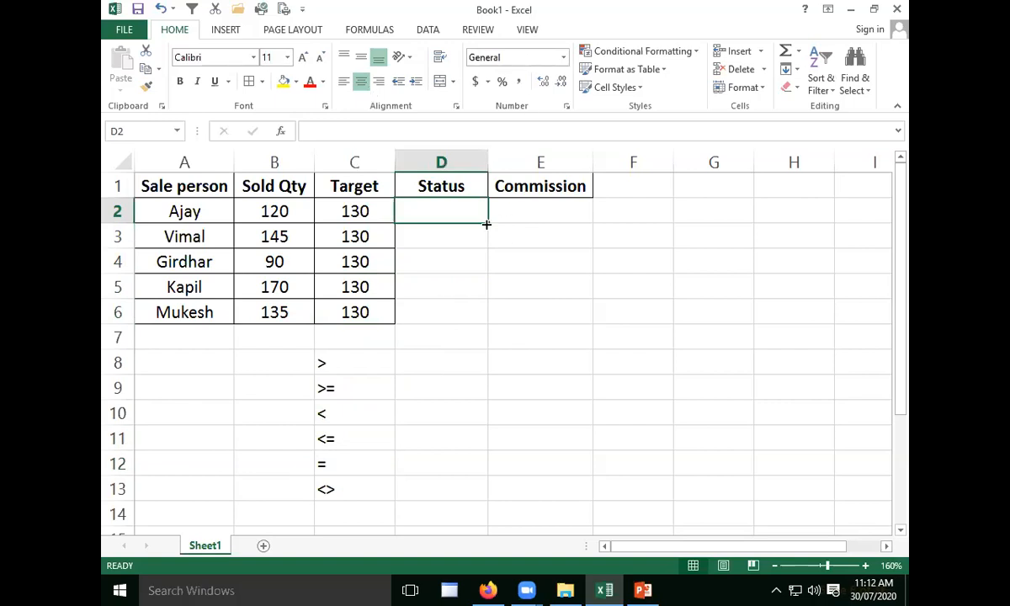
type("=")
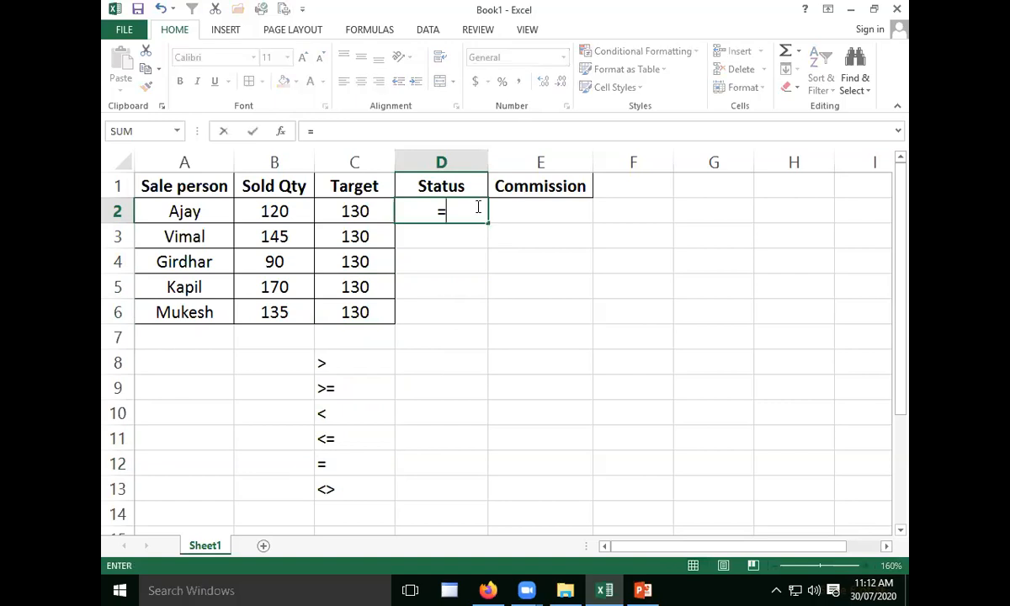
type("IF(")
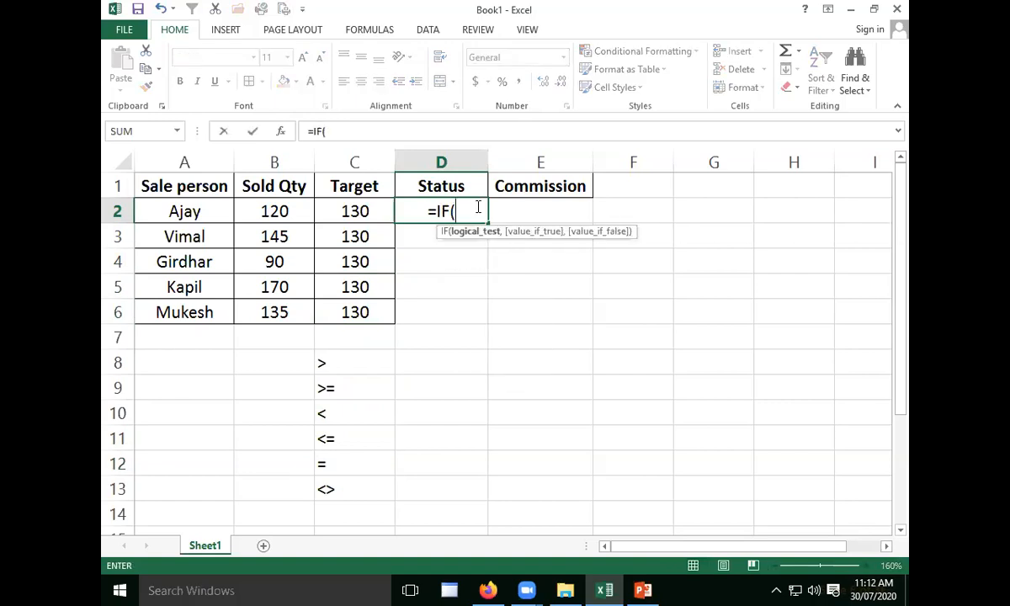
key("Left")
key("Left")
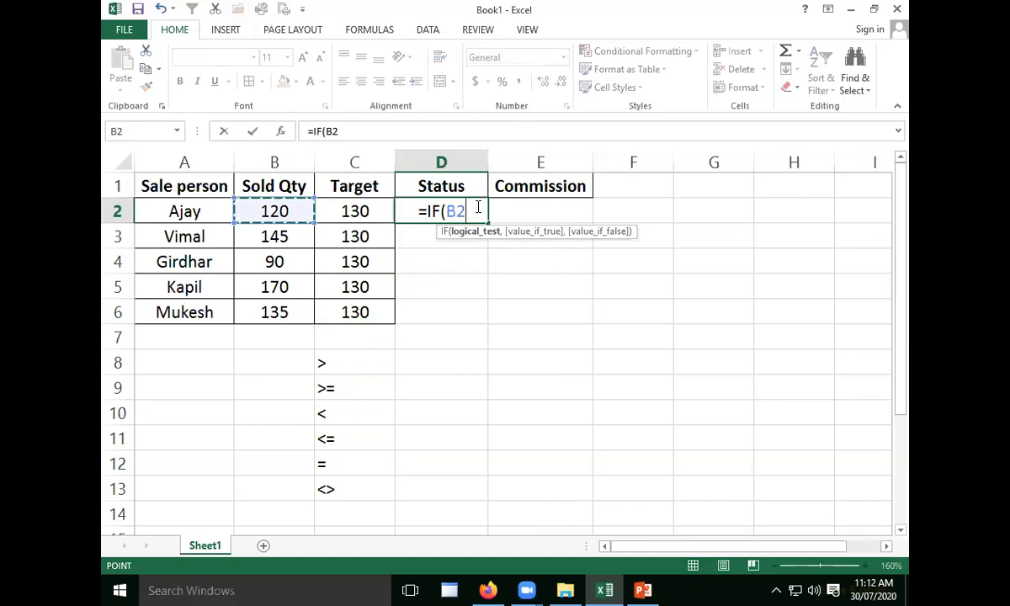
type(">=")
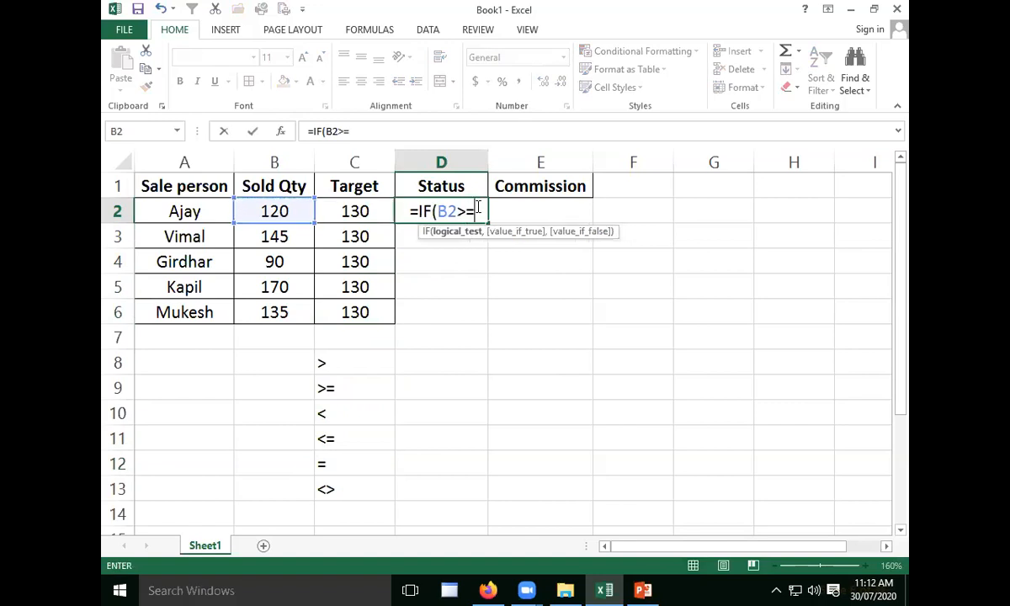
key("Left")
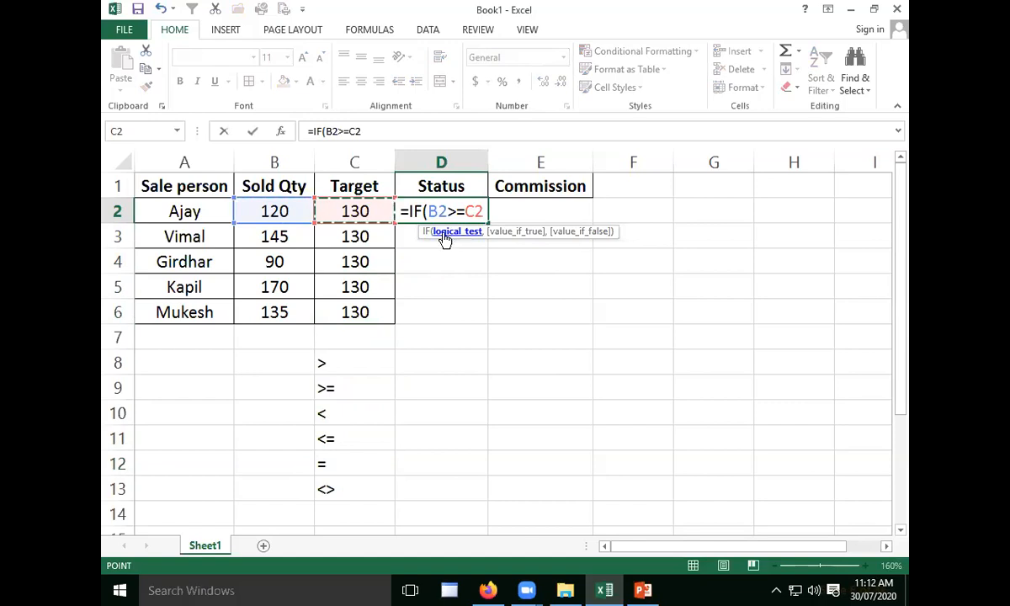
left_click_drag(431, 208, 489, 209)
left_click(486, 211)
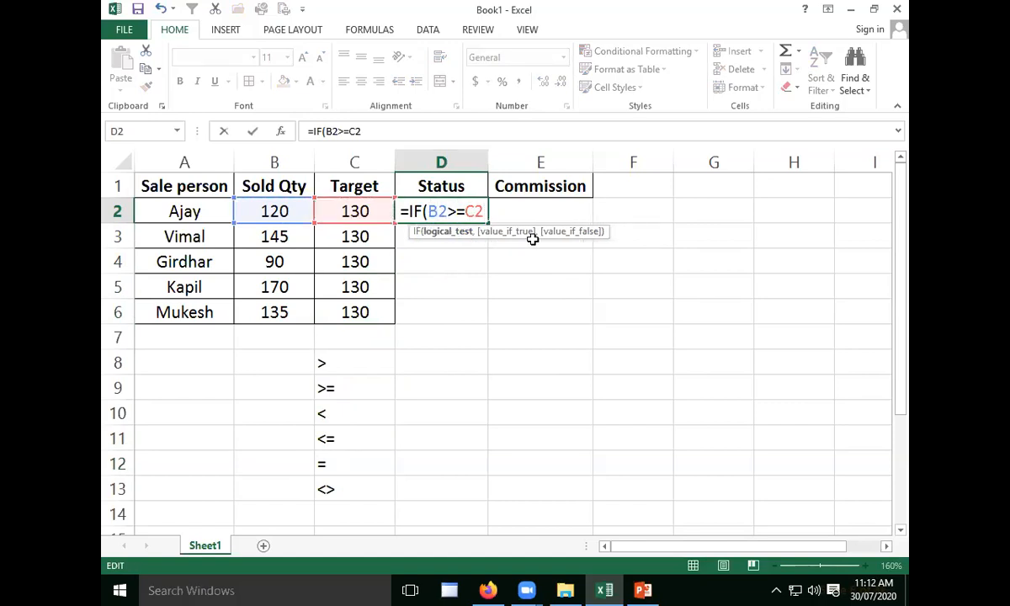
- Complete the D2 formula with "Traget Achived" as the value if true and "Not Achived" as the value if false
type(",")
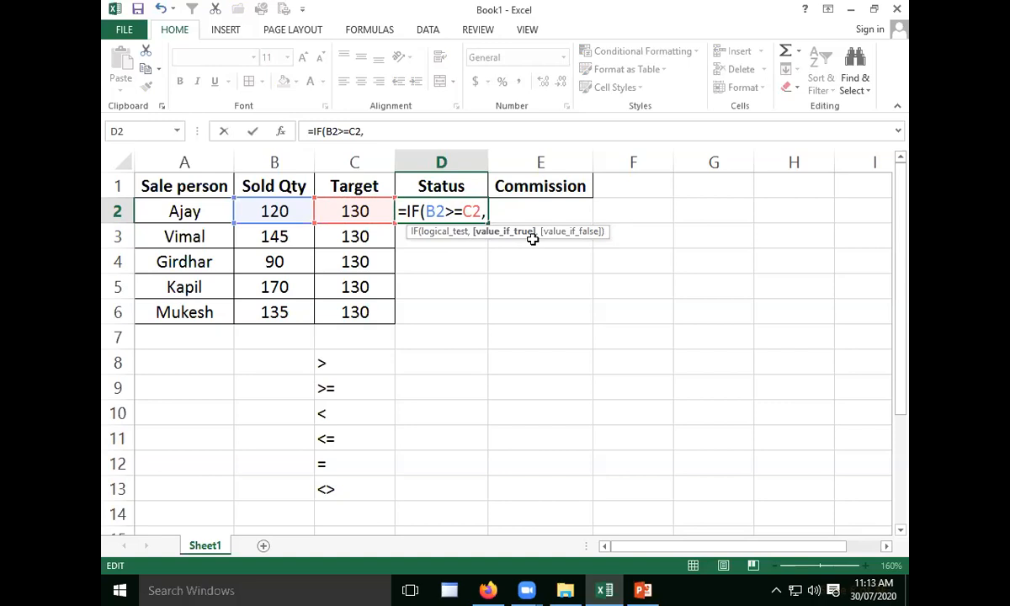
type("\"Traget")
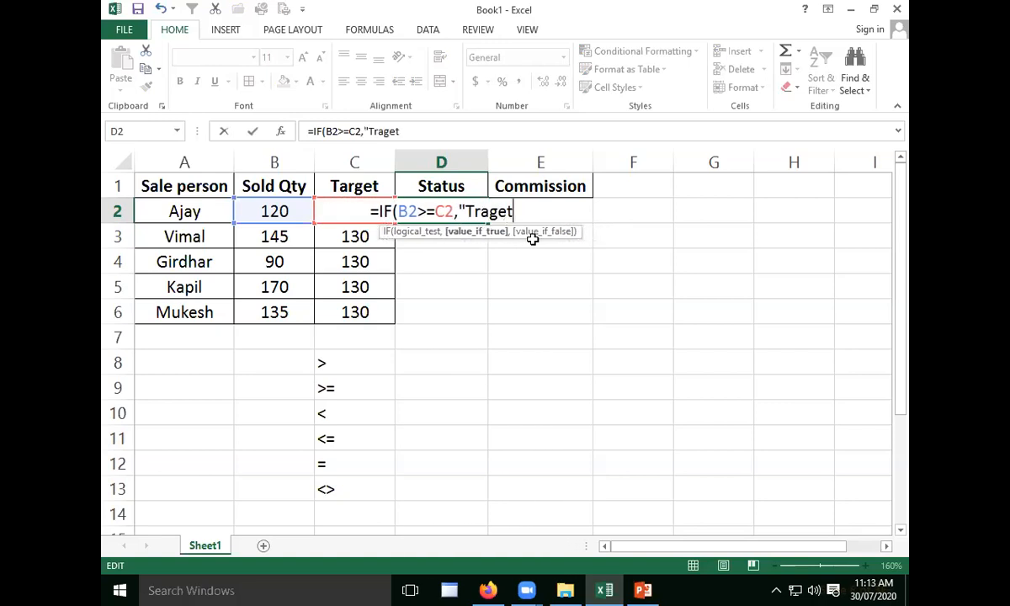
type(" Achived")
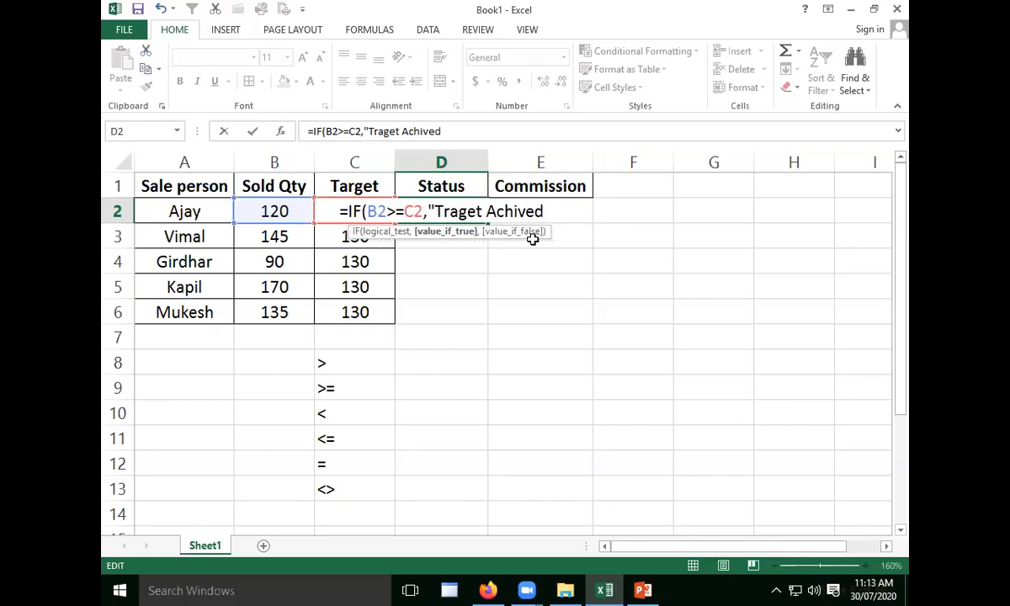
type("\"")
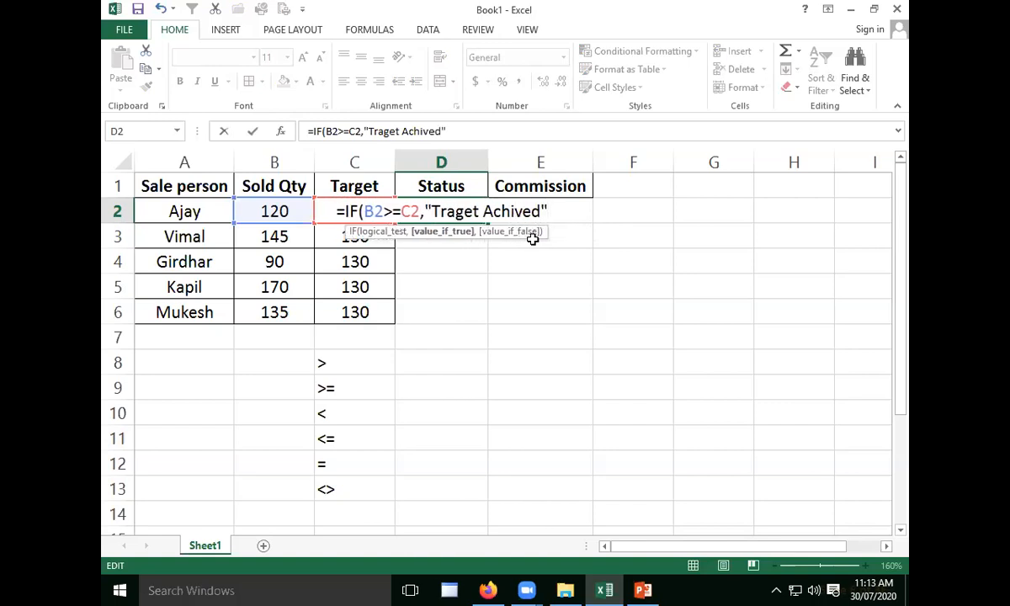
type(",")
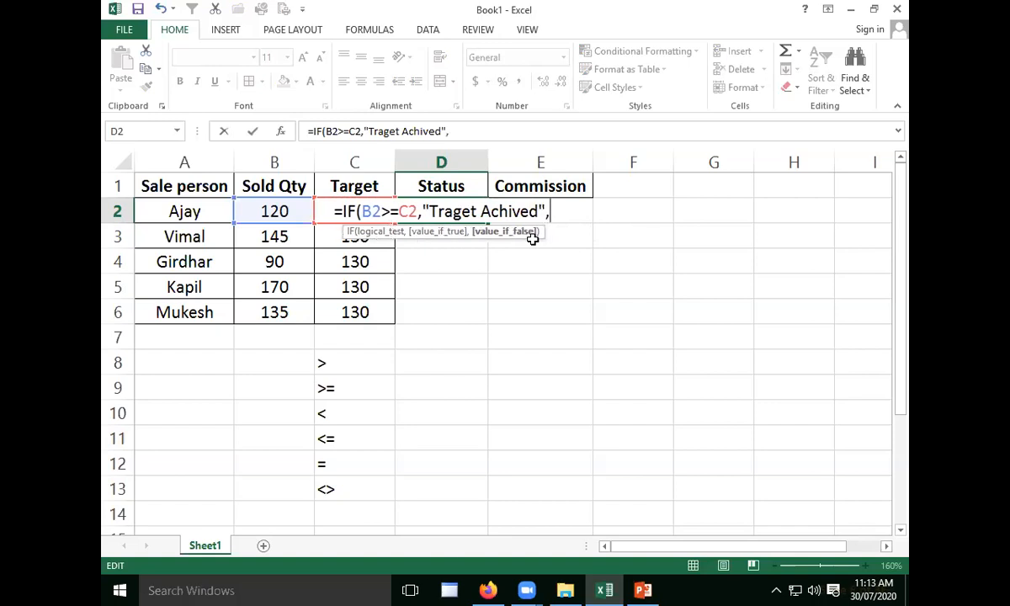
type("\"")
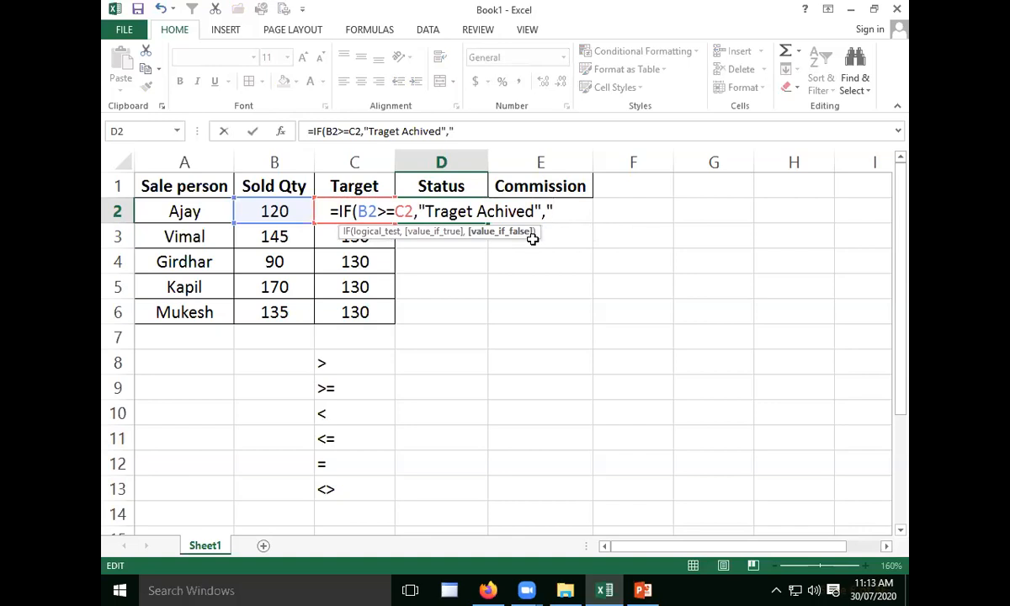
type("Not ")
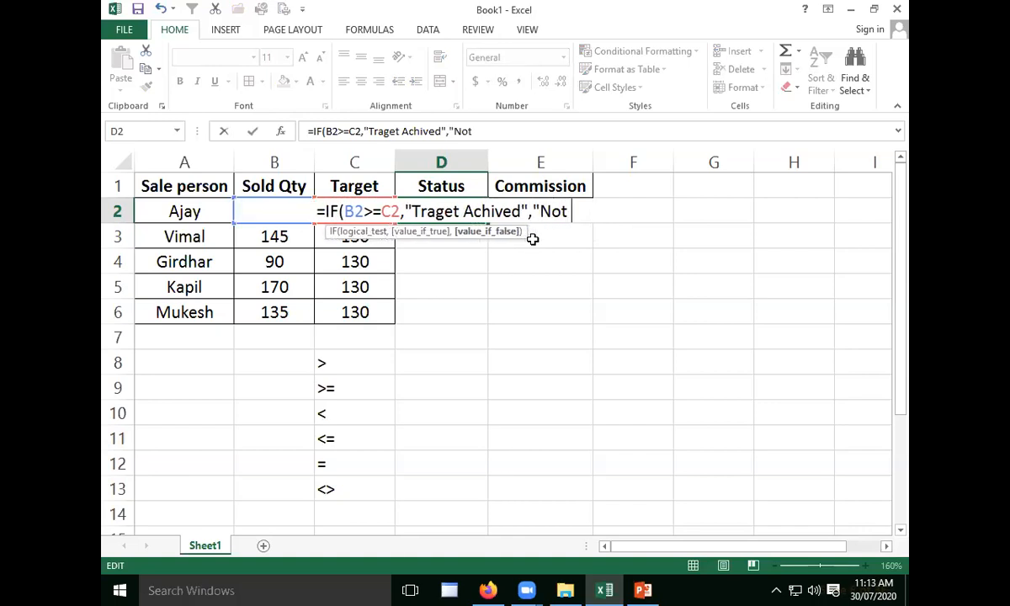
type("Achived\"")
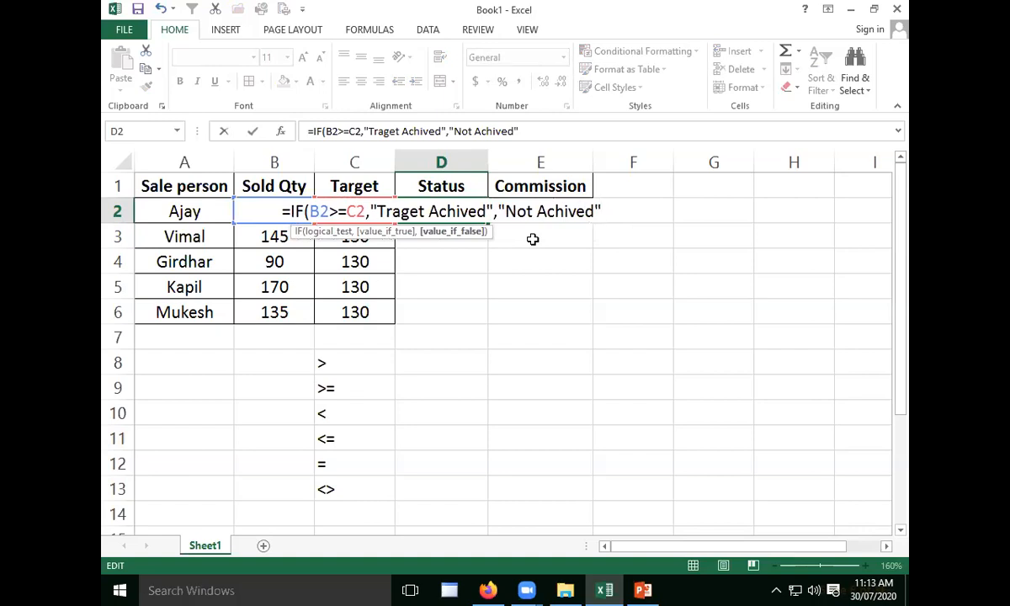
type(")")
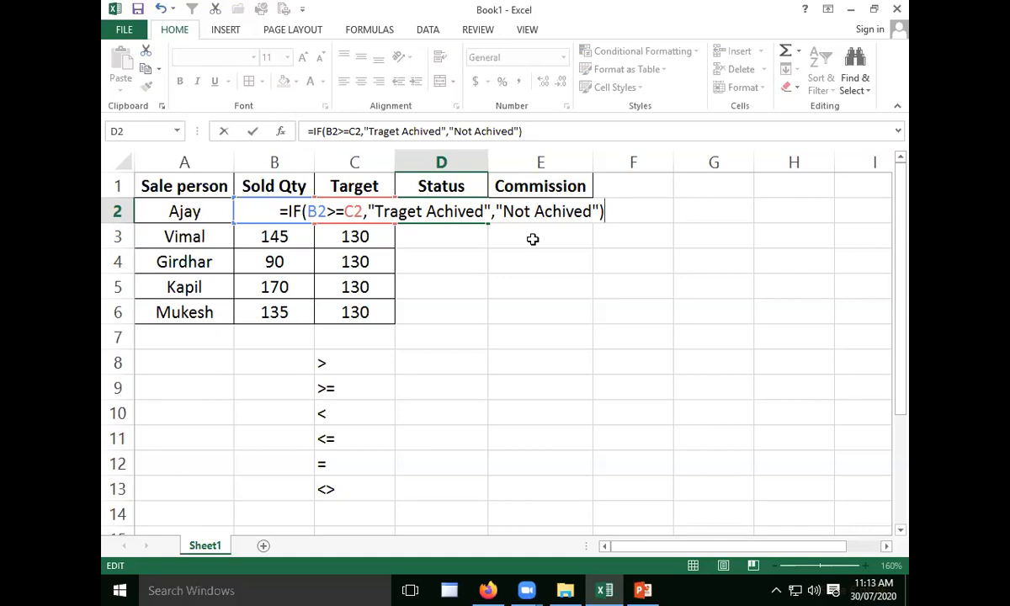
key("Return")
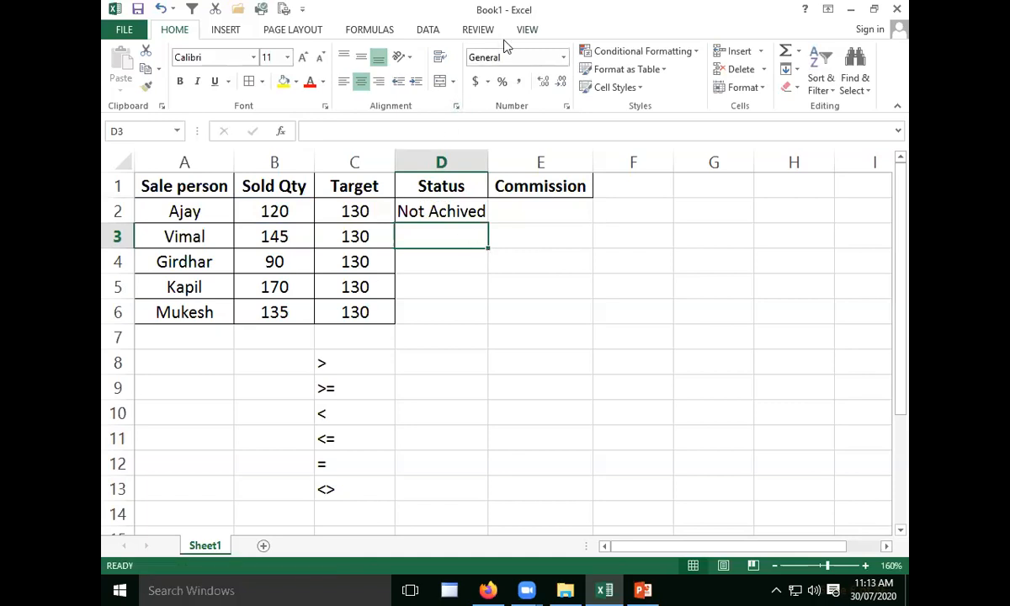
- Fill the status formula from D2 down to D6 and autofit the width of column D
left_click(433, 212)
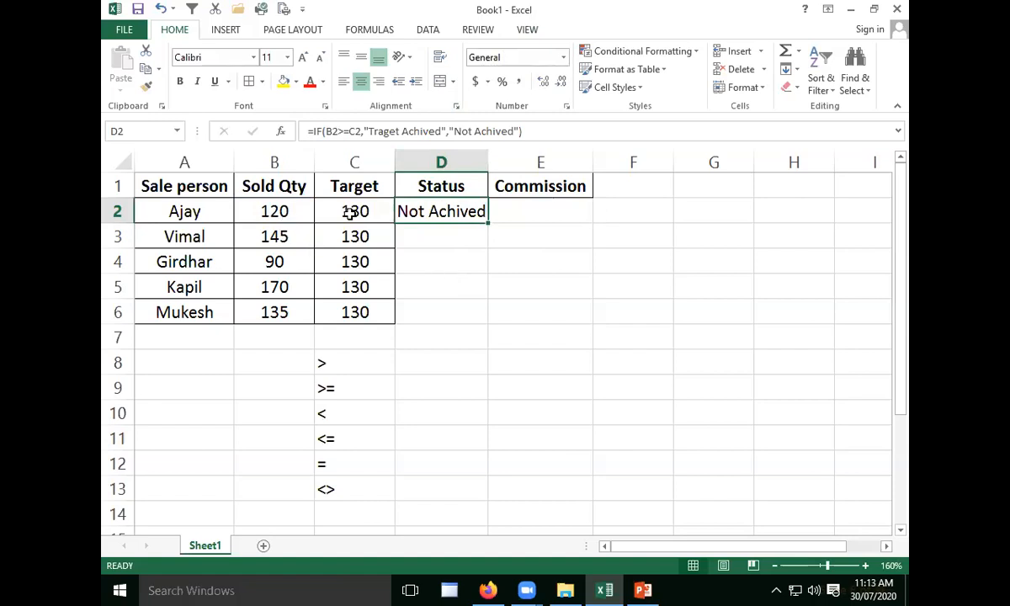
left_click_drag(489, 222, 487, 320)
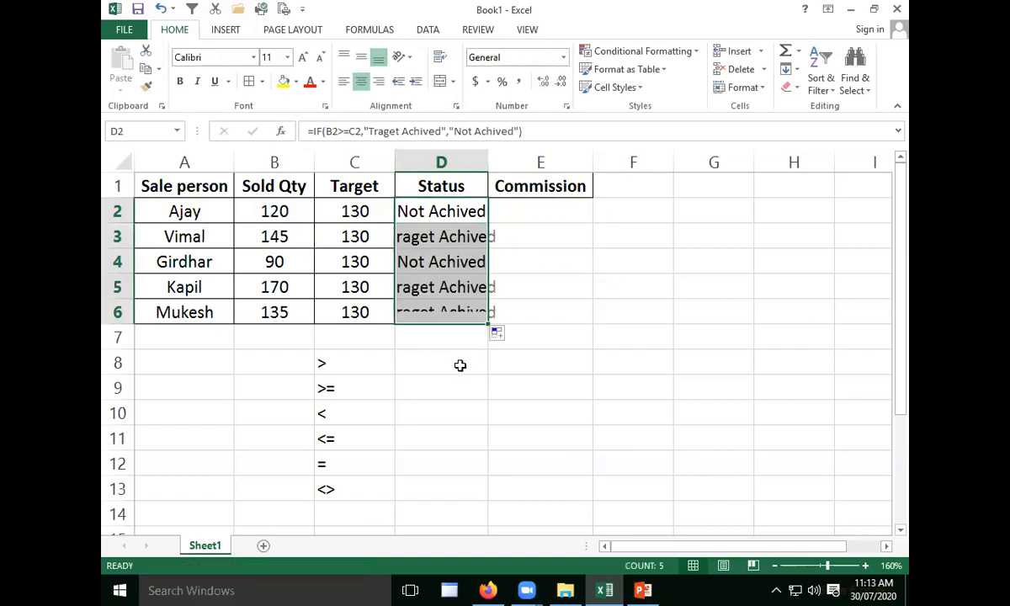
double_click(488, 160)
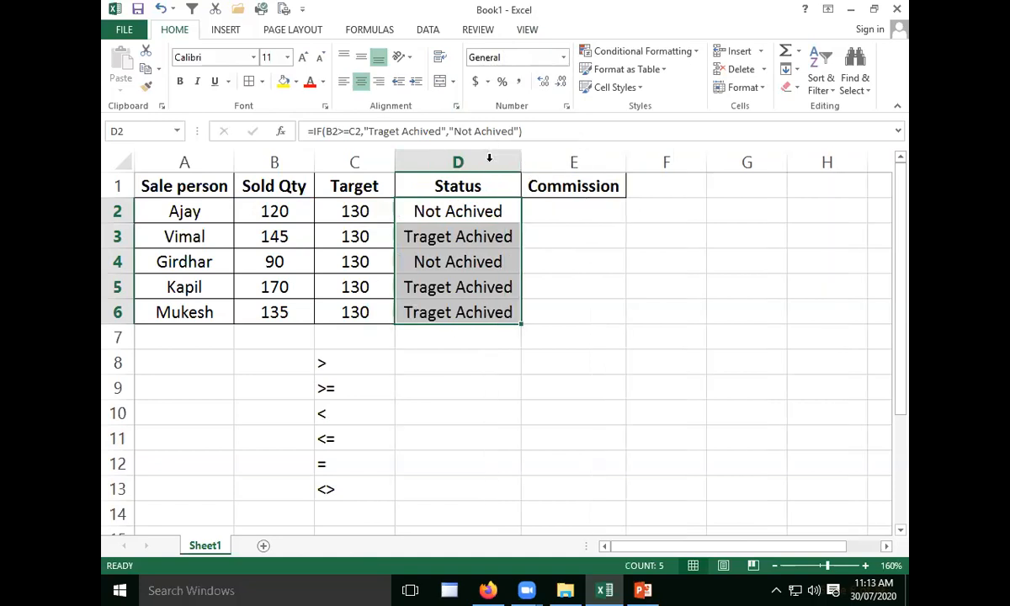
left_click(490, 342)
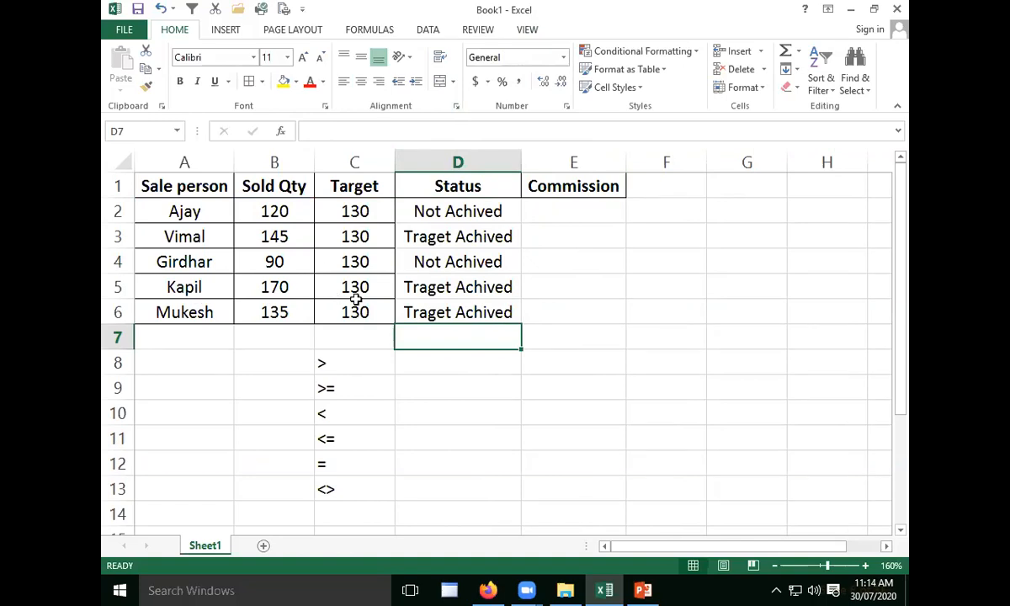
- Check the status formulas in D2, D3 and D5 against each salesperson's sold quantity and target
left_click(479, 237)
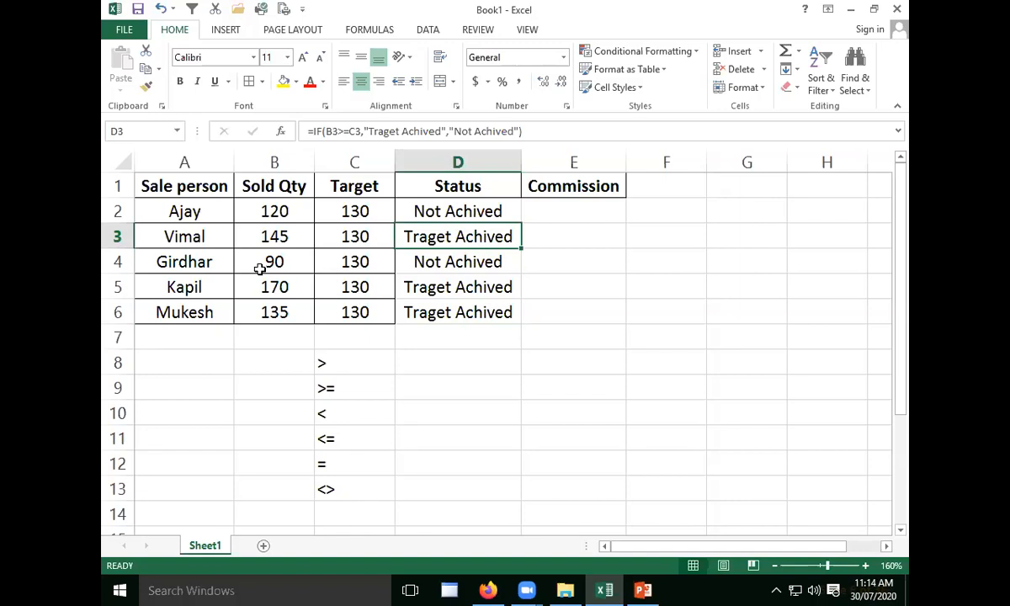
left_click(492, 289)
left_click(495, 236)
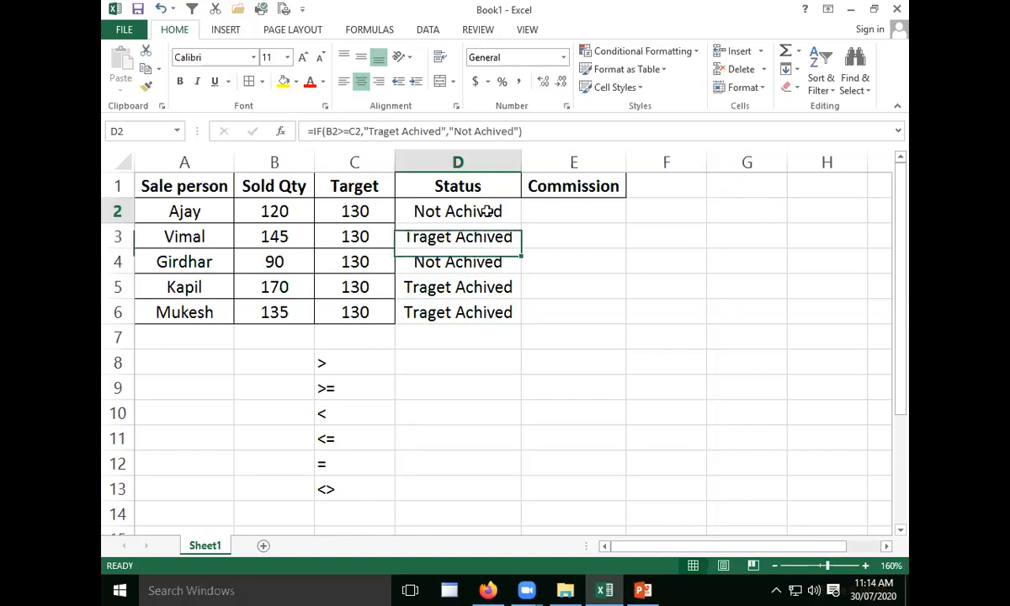
double_click(491, 211)
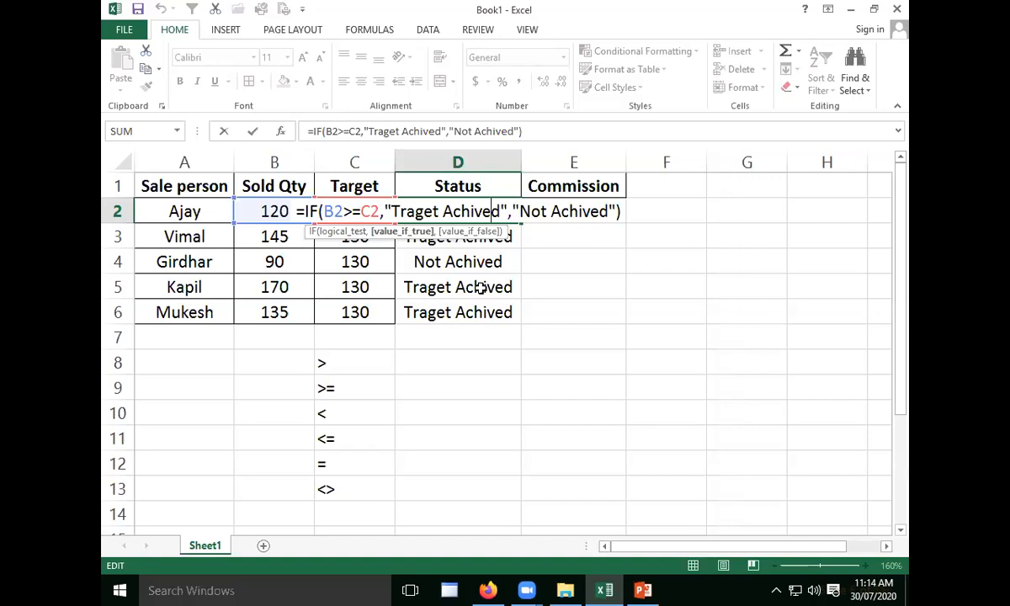
key("Return")
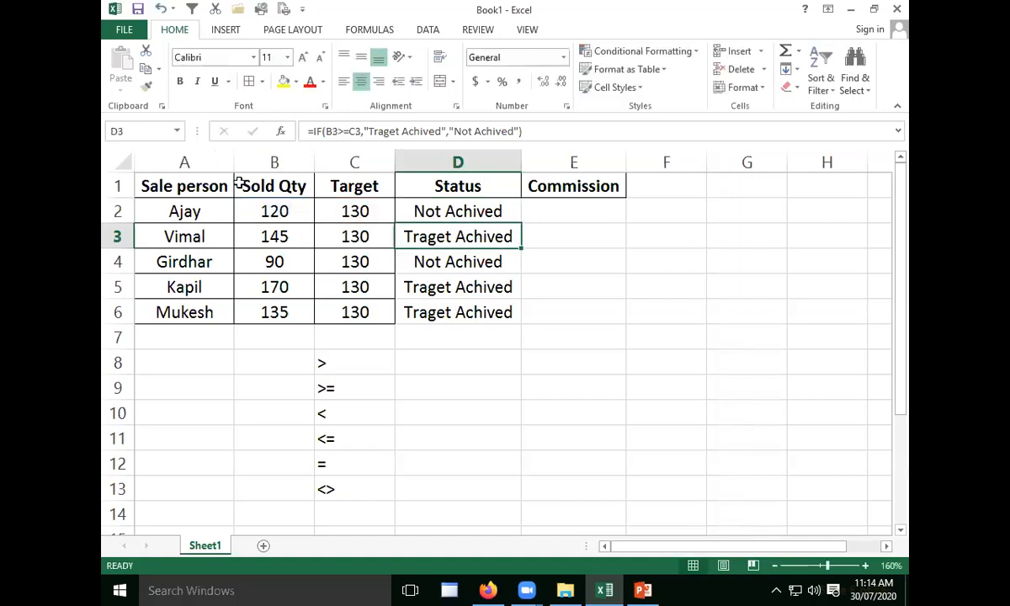
left_click(535, 239)
left_click(561, 211)
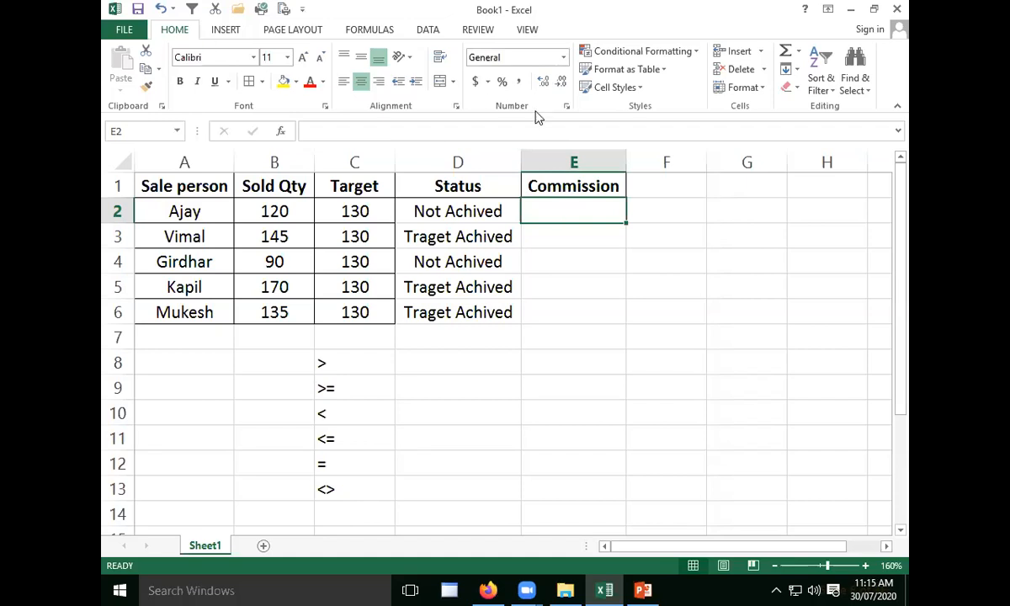
left_click(566, 253)
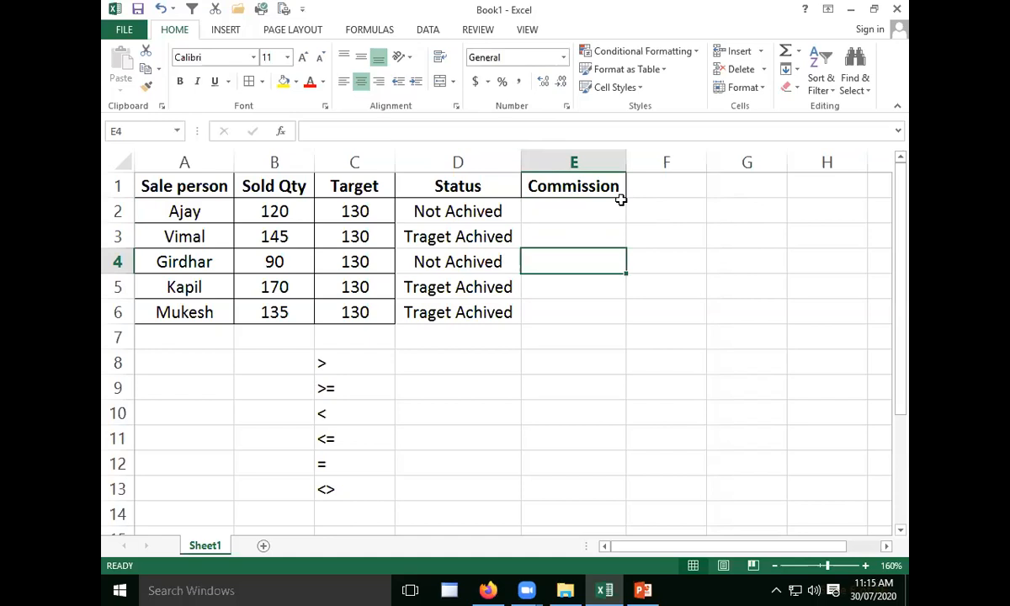
key("Up")
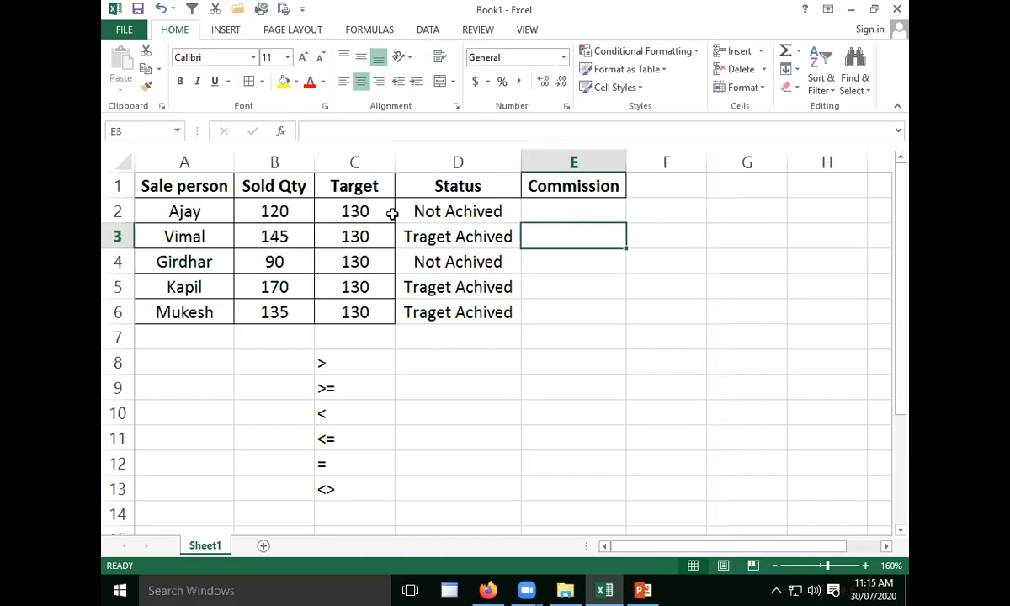
left_click(301, 205)
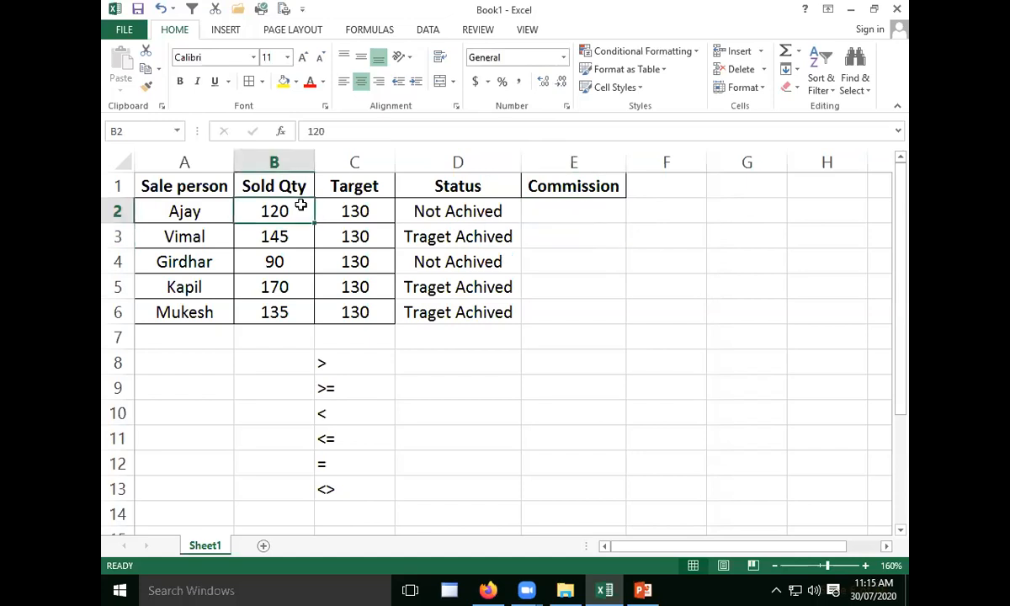
left_click(364, 203)
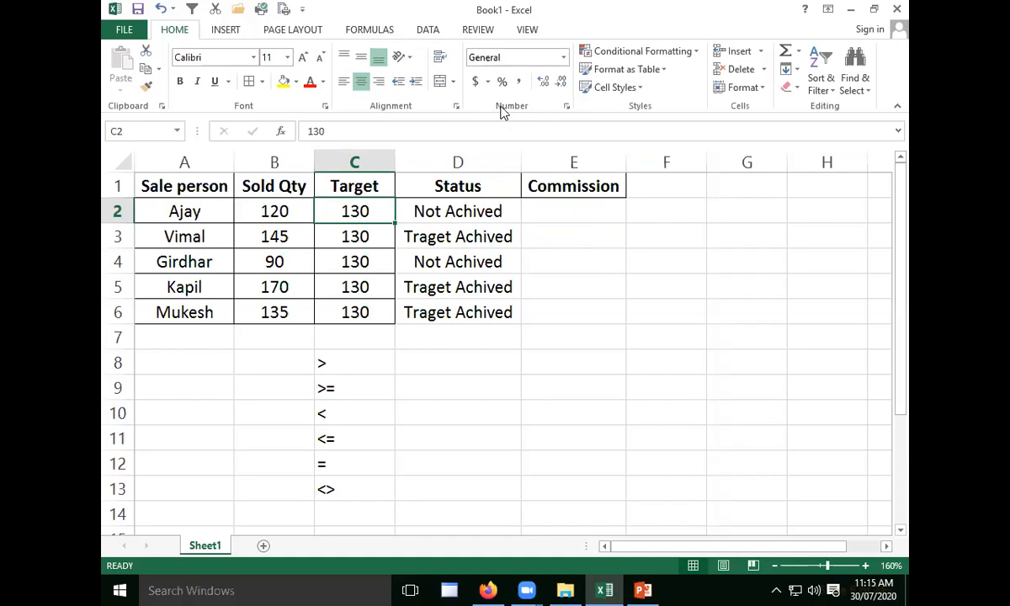
key("alt+Tab")
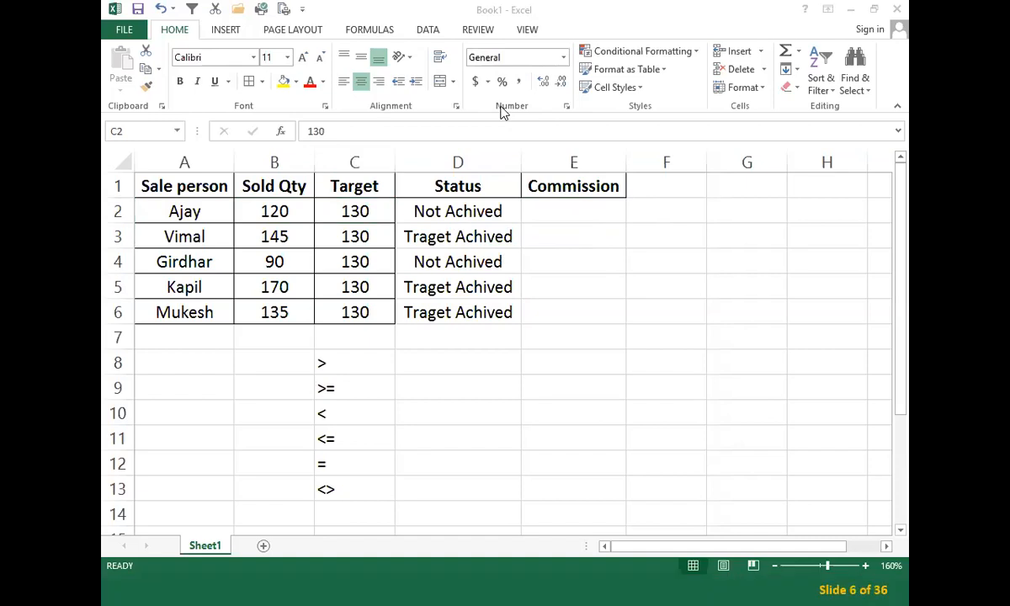
- Begin an IF formula in E2 with the logical test B2>=C2, comparing sold quantity with target
left_click(603, 215)
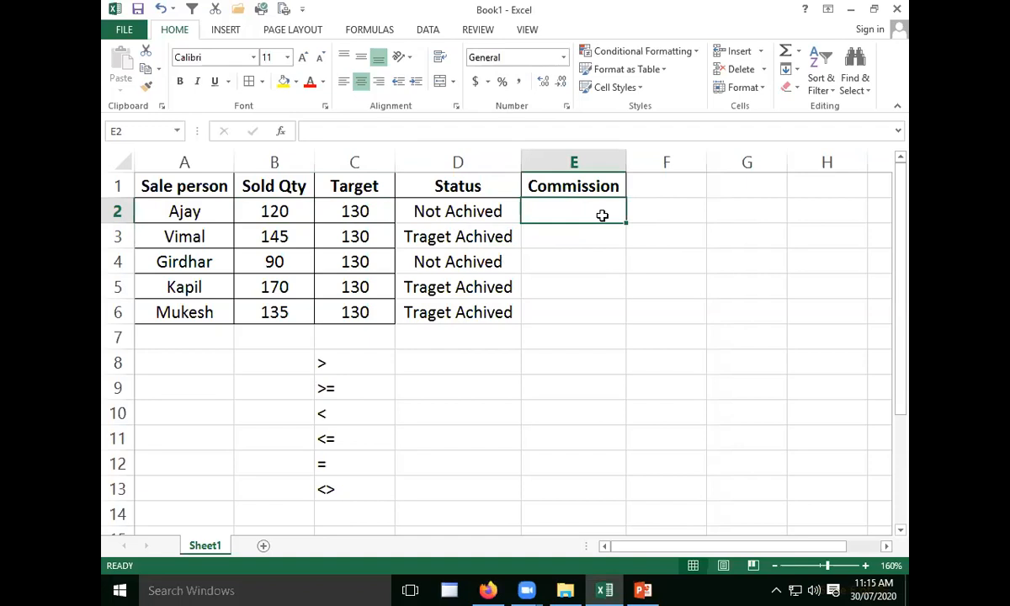
type("=if")
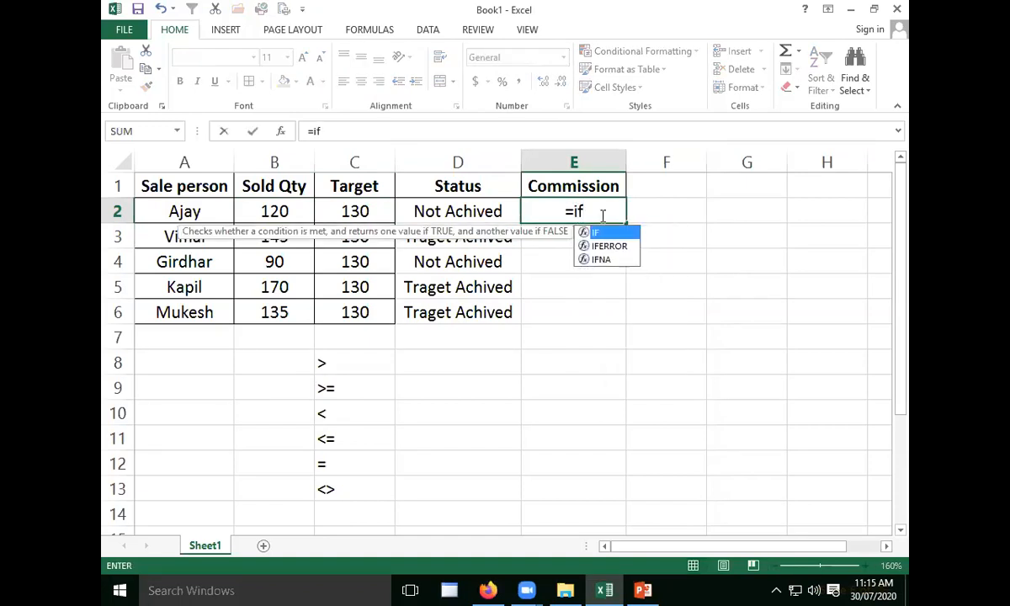
key("Tab")
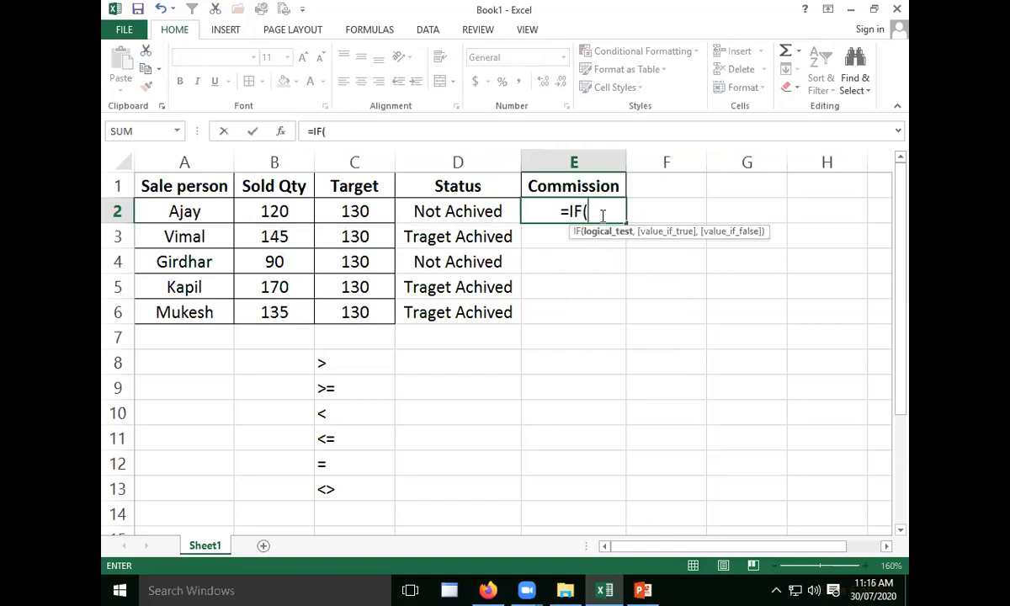
left_click(278, 211)
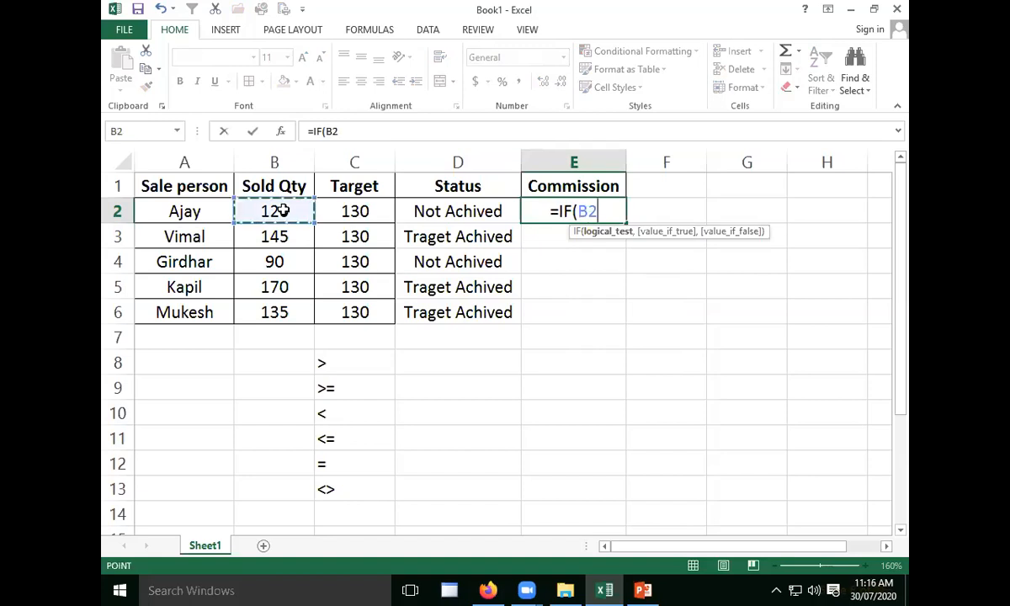
type(">=")
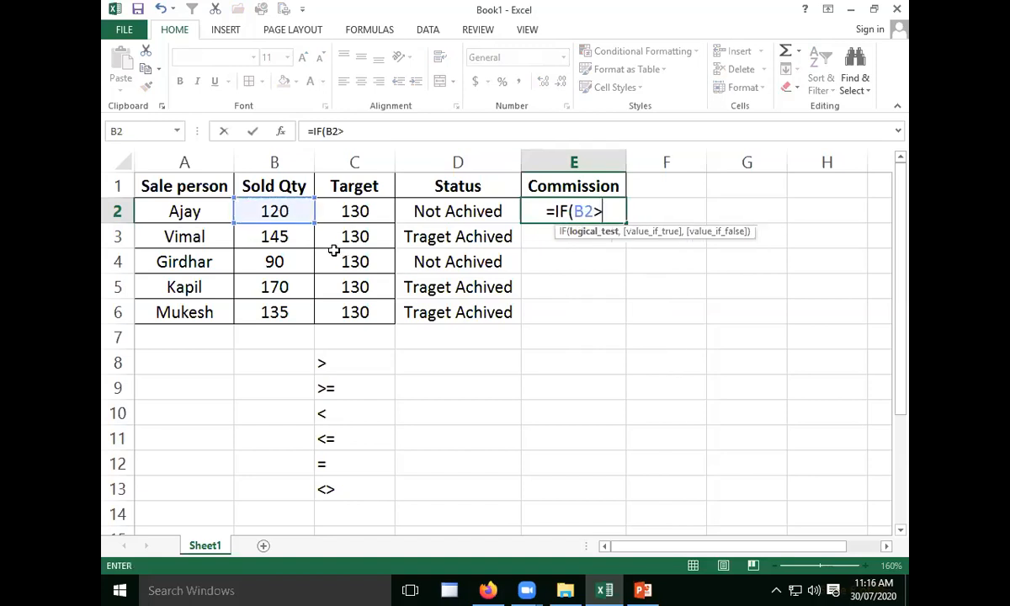
left_click(360, 210)
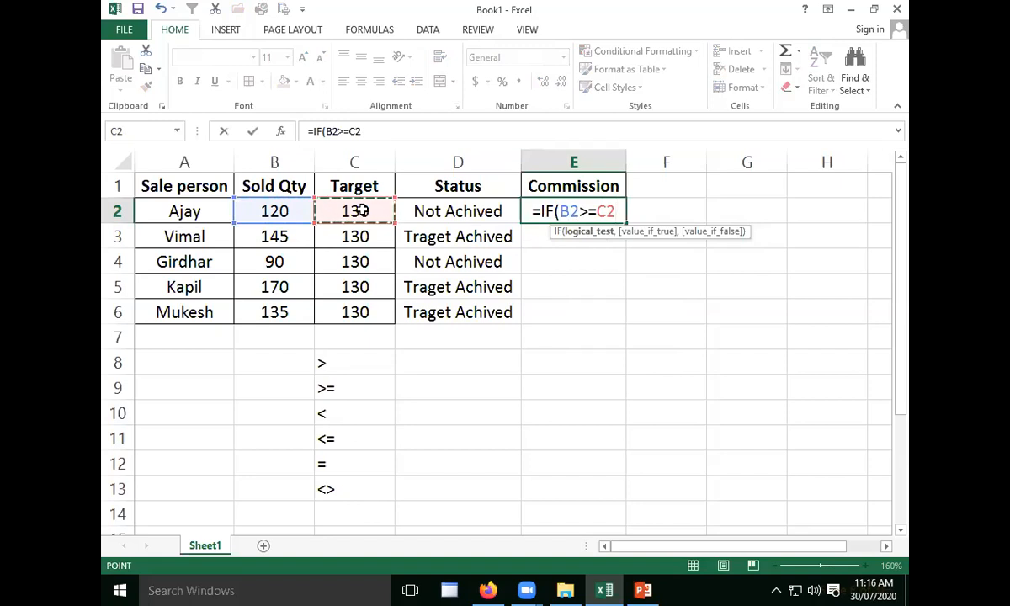
type(",")
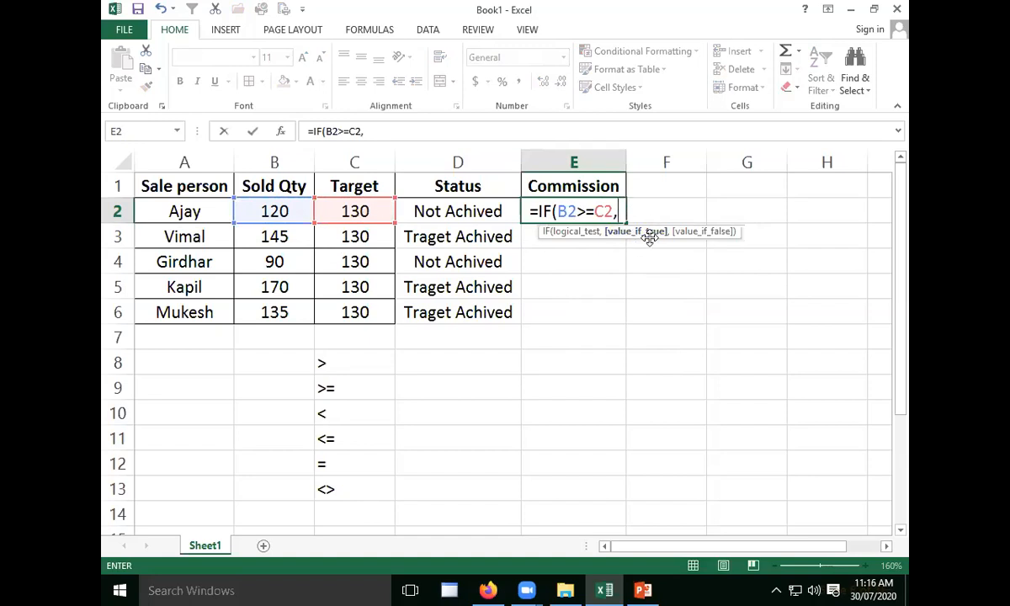
- Complete the E2 formula with B2*5% as the value if true and "-" as the value if false
left_click(278, 213)
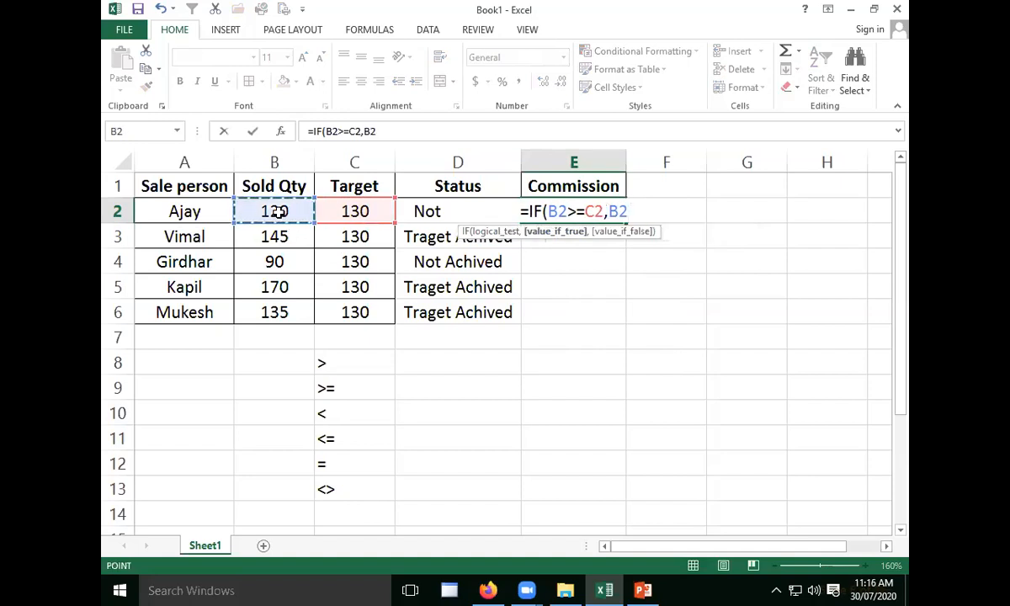
type("*5")
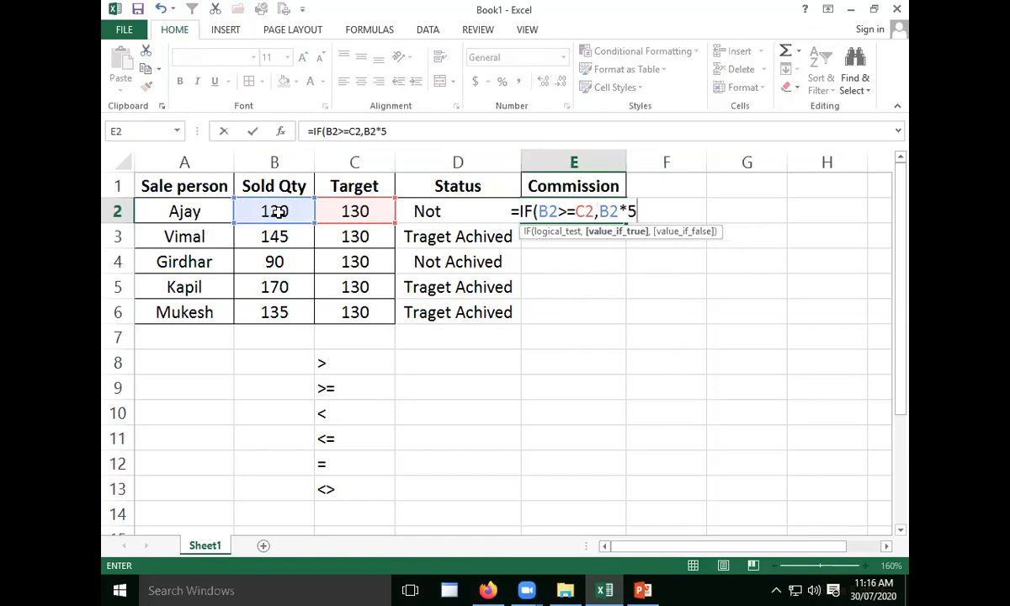
type("%")
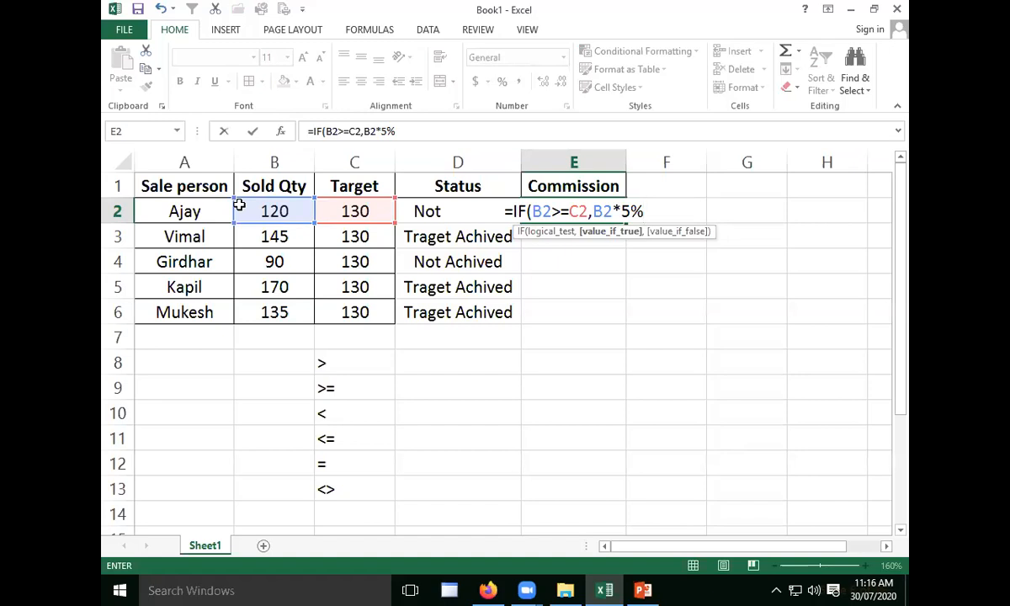
type(",")
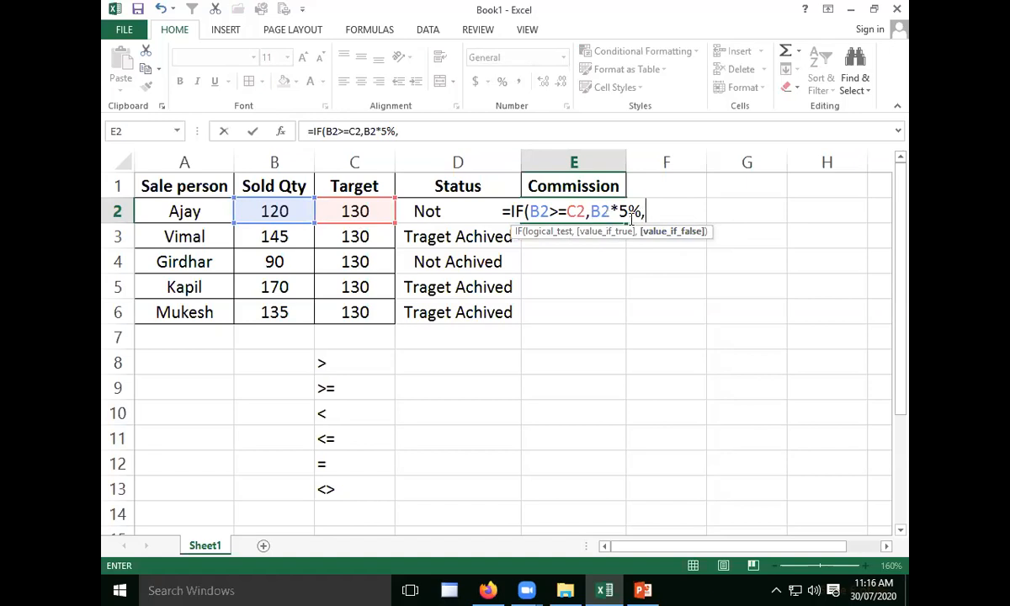
type("\"-")
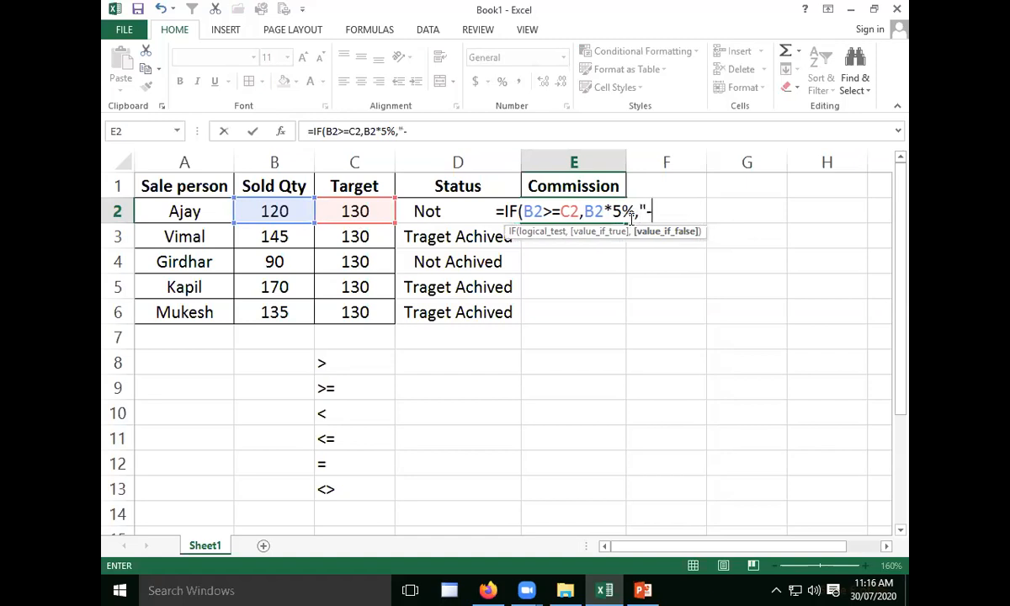
type("\"")
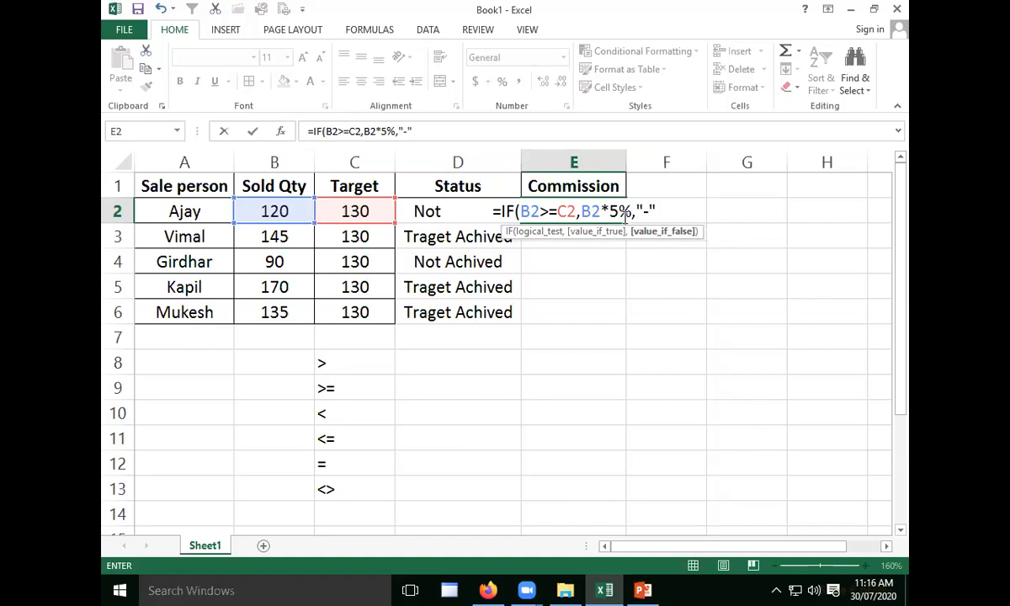
type(")")
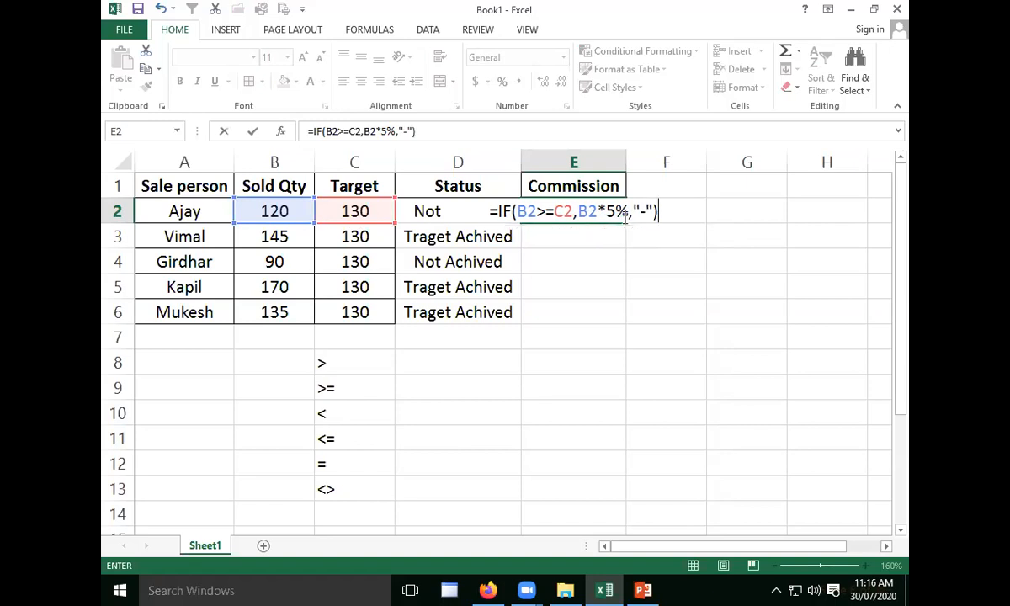
key("Return")
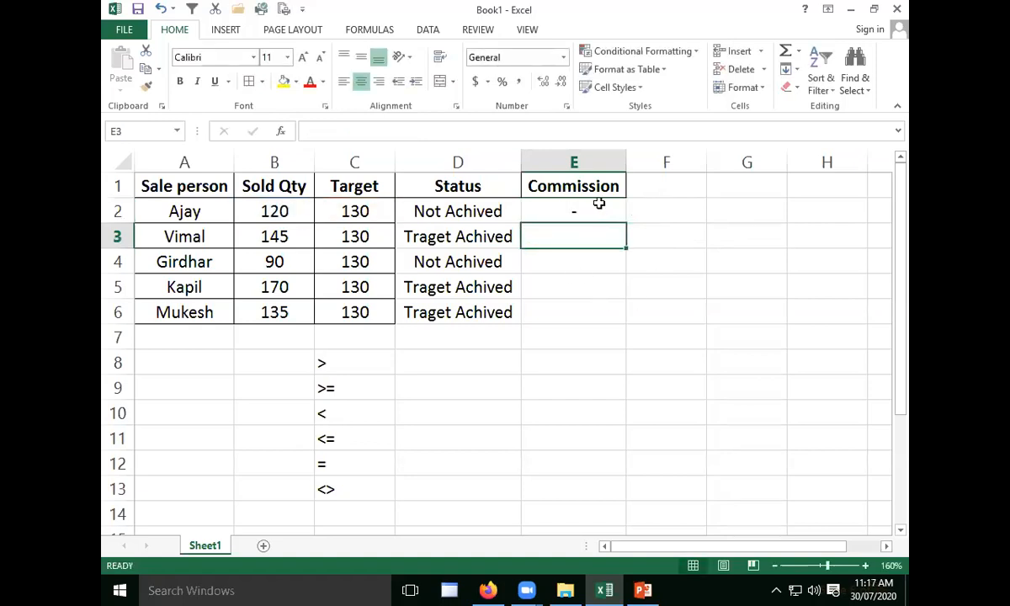
- Fill the commission formula from E2 down to E6 and widen column E slightly
left_click(598, 204)
left_click_drag(624, 224, 607, 323)
left_click_drag(619, 163, 646, 163)
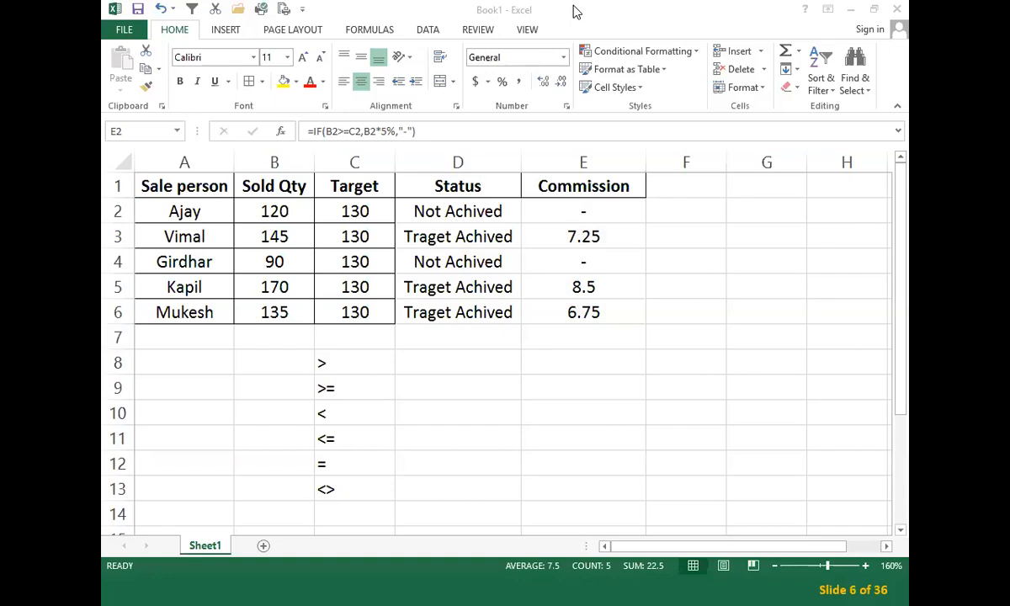
left_click(852, 10)
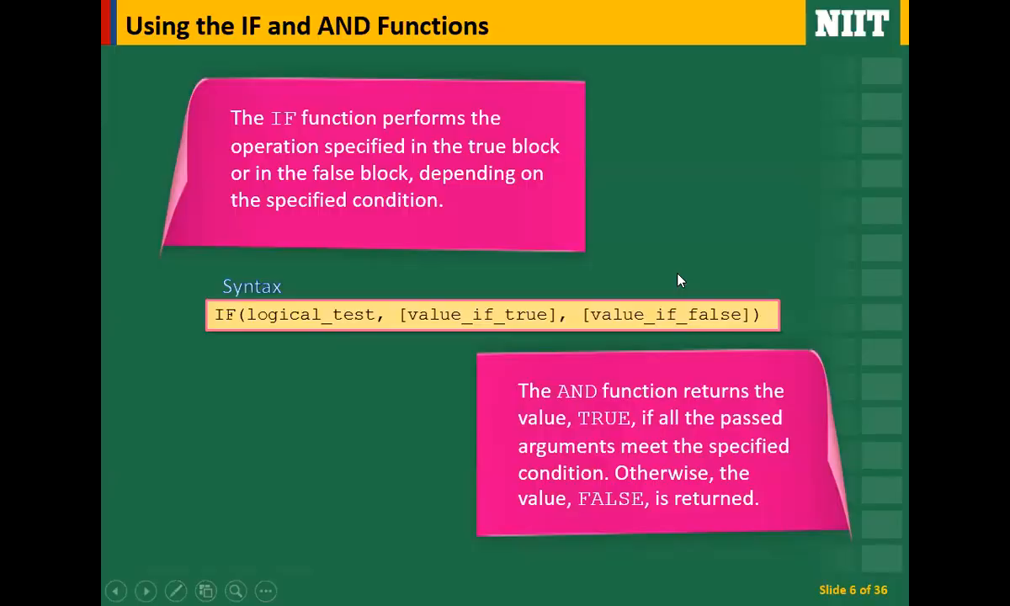
key("super+d")
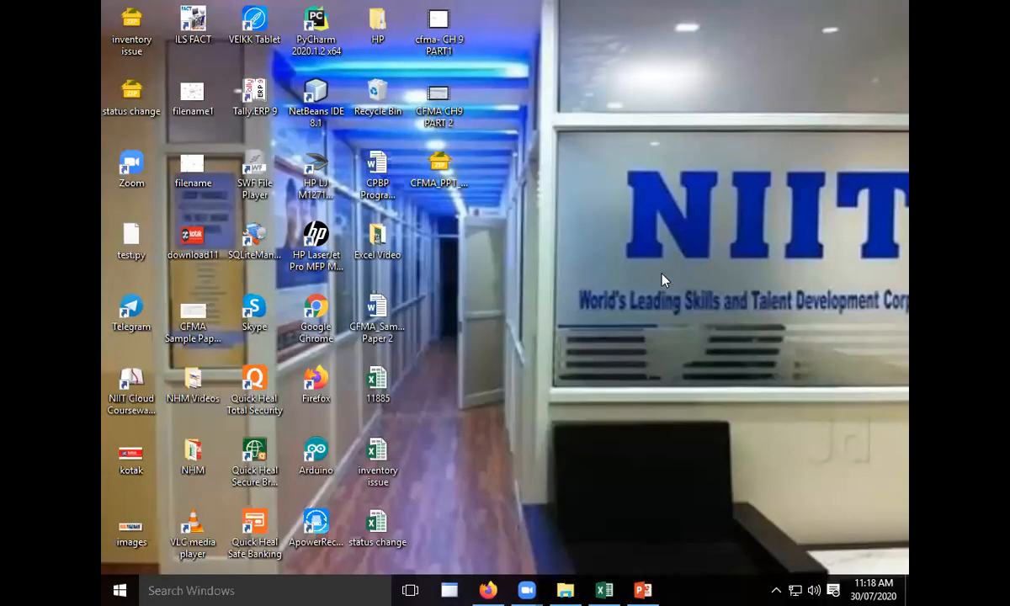
right_click(623, 227)
left_click(661, 269)
mouse_move(543, 581)
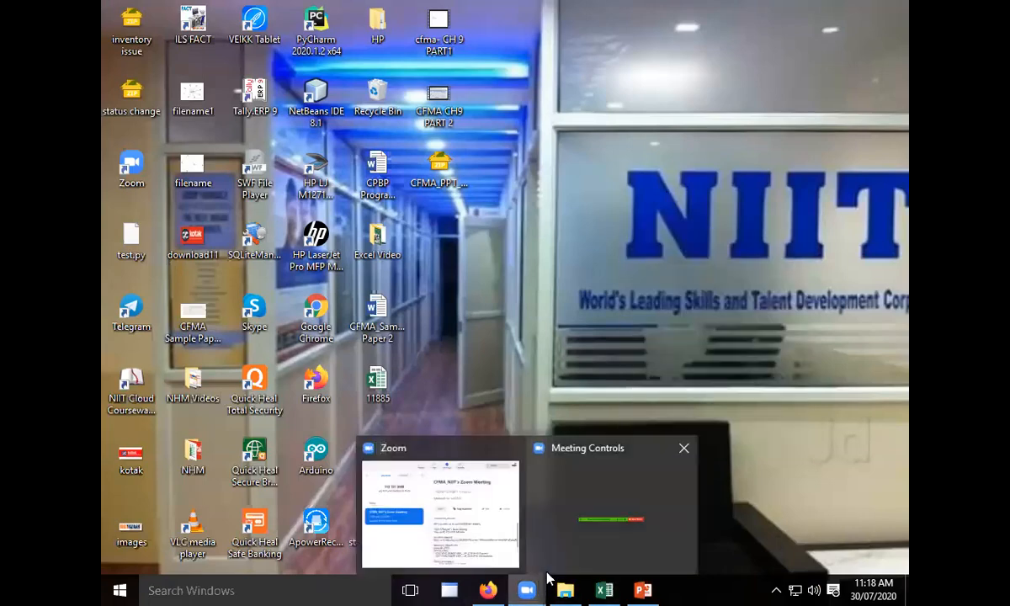
left_click(484, 547)
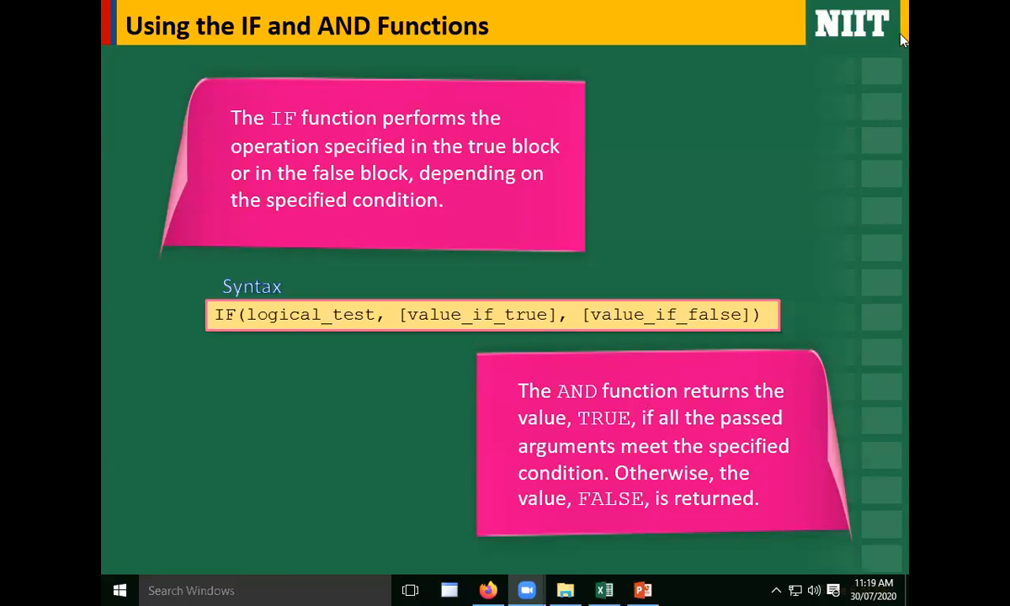
left_click(522, 103)
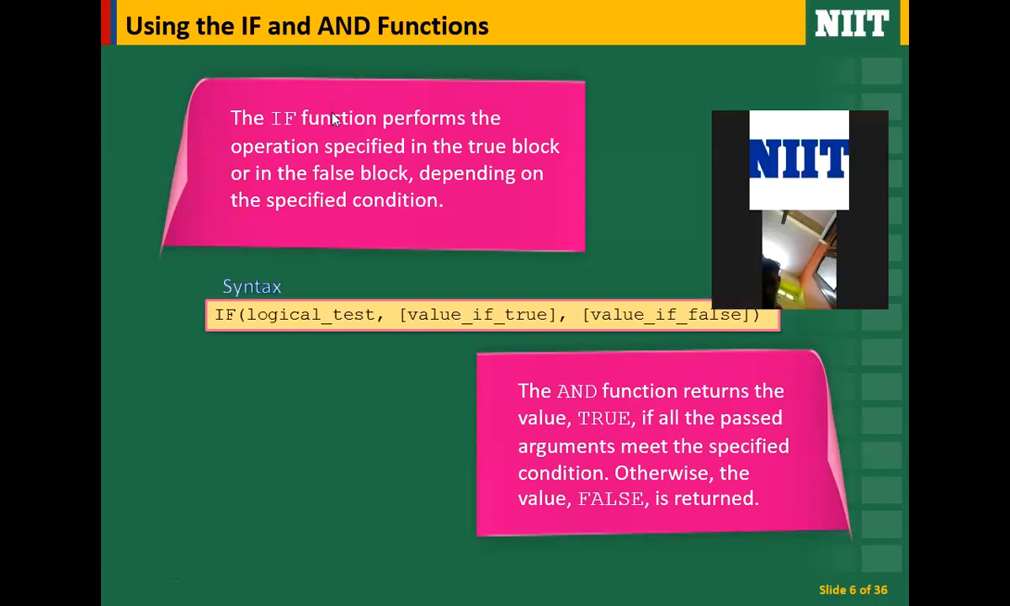
key("super+d")
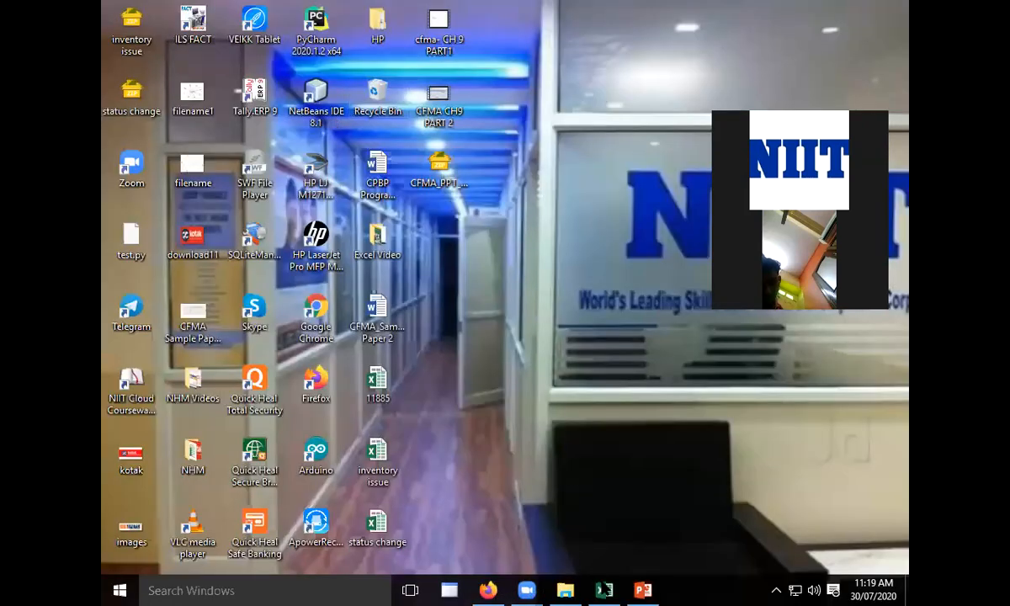
- Switch back to the Excel workbook and check the commission formulas in E6, E4 and E2 against the sold quantity in B2
left_click(603, 589)
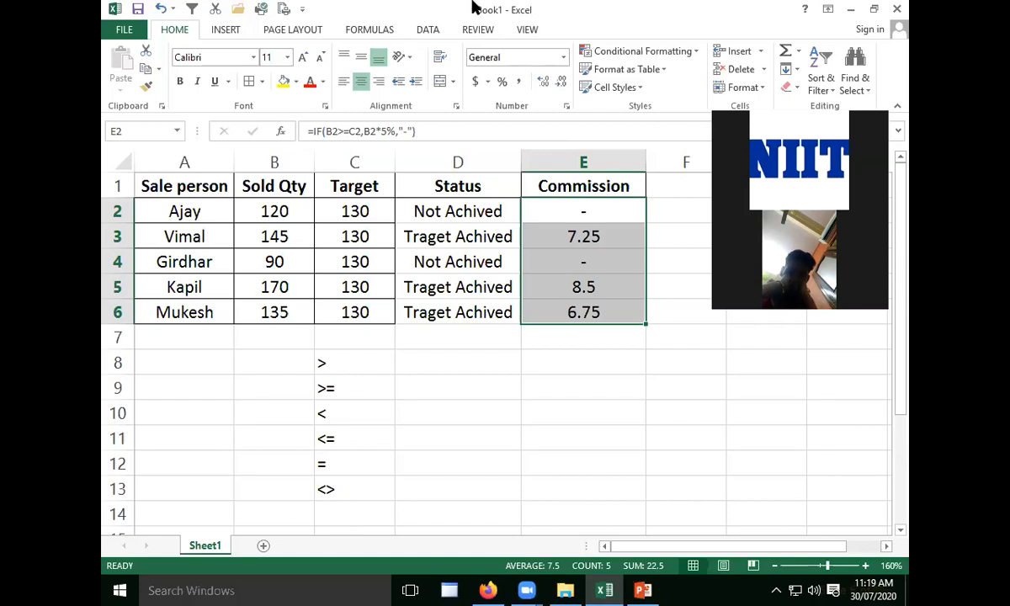
left_click(459, 360)
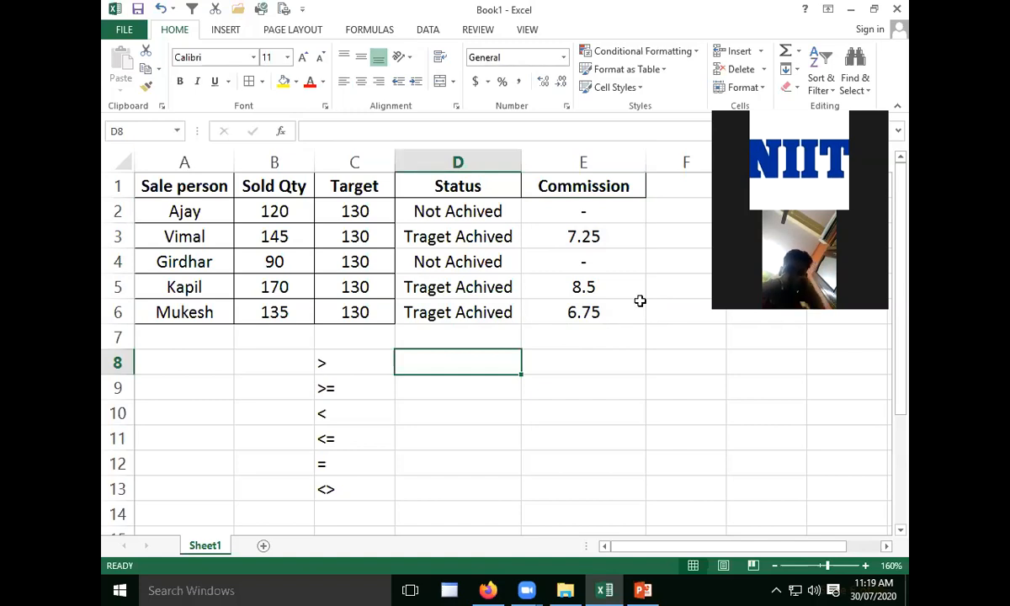
left_click(639, 304)
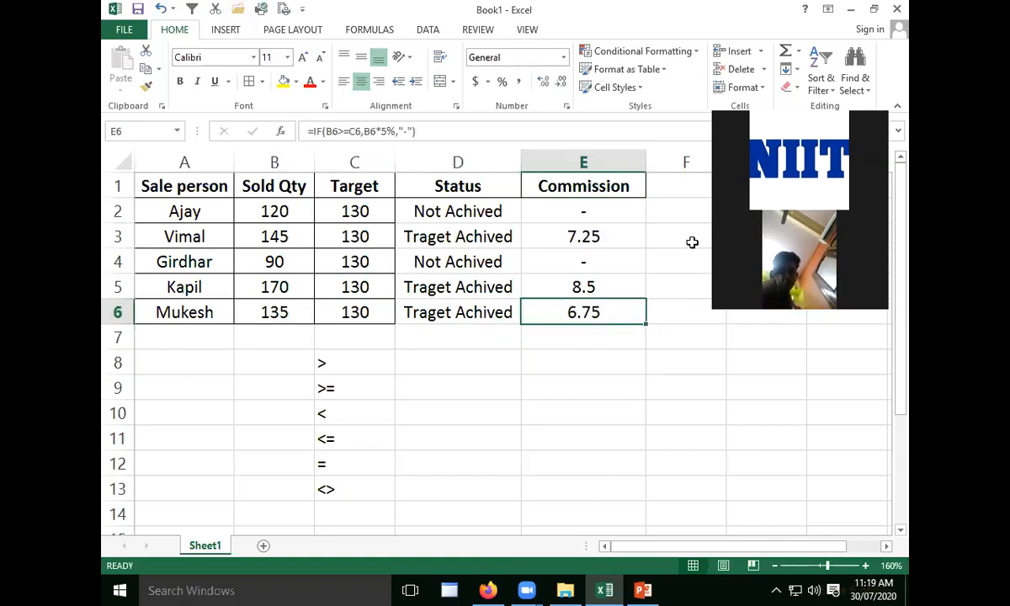
key("Down")
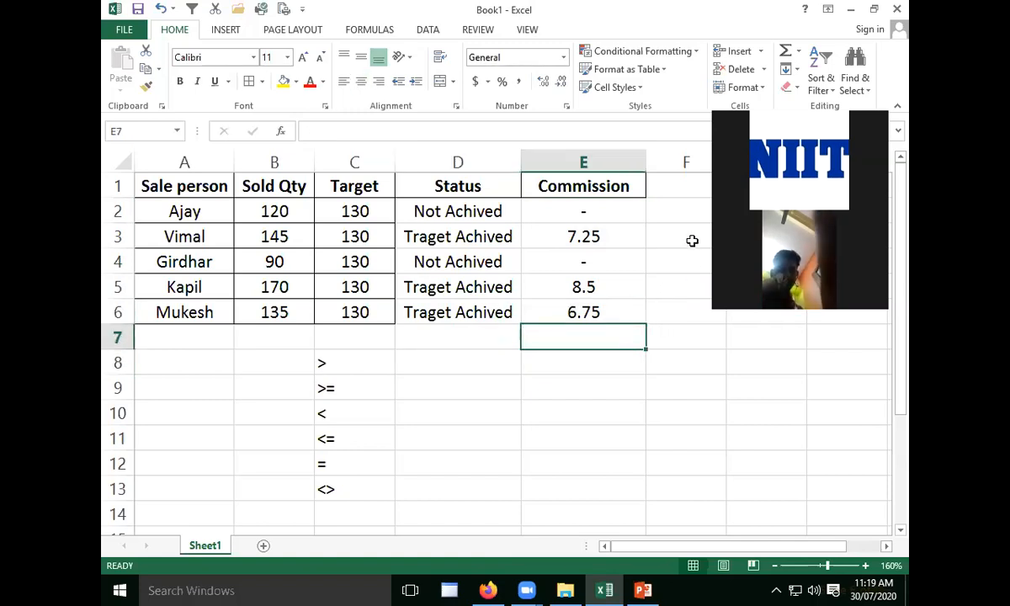
left_click(636, 256)
left_click(601, 210)
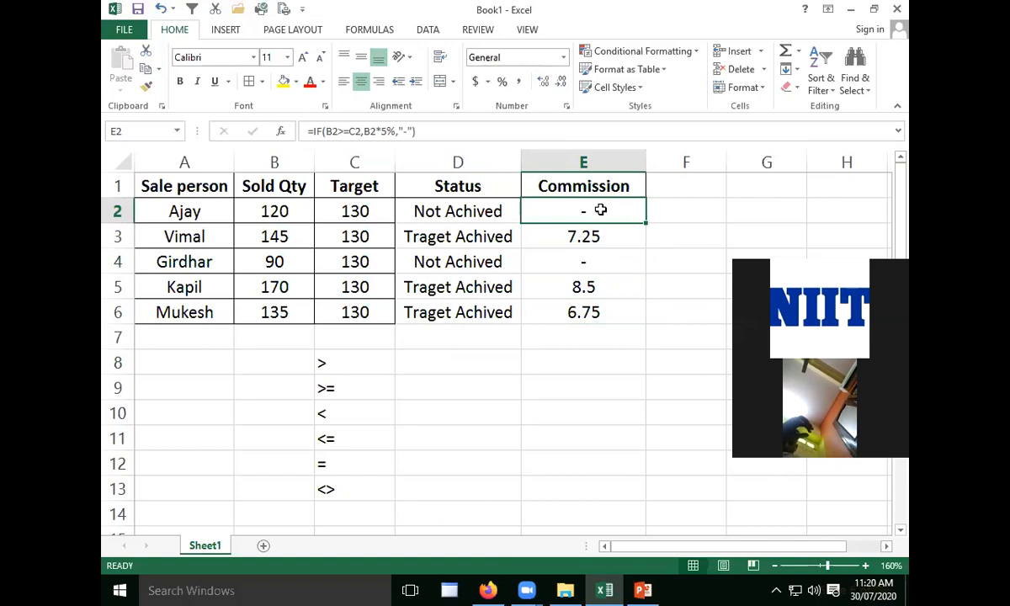
left_click(275, 214)
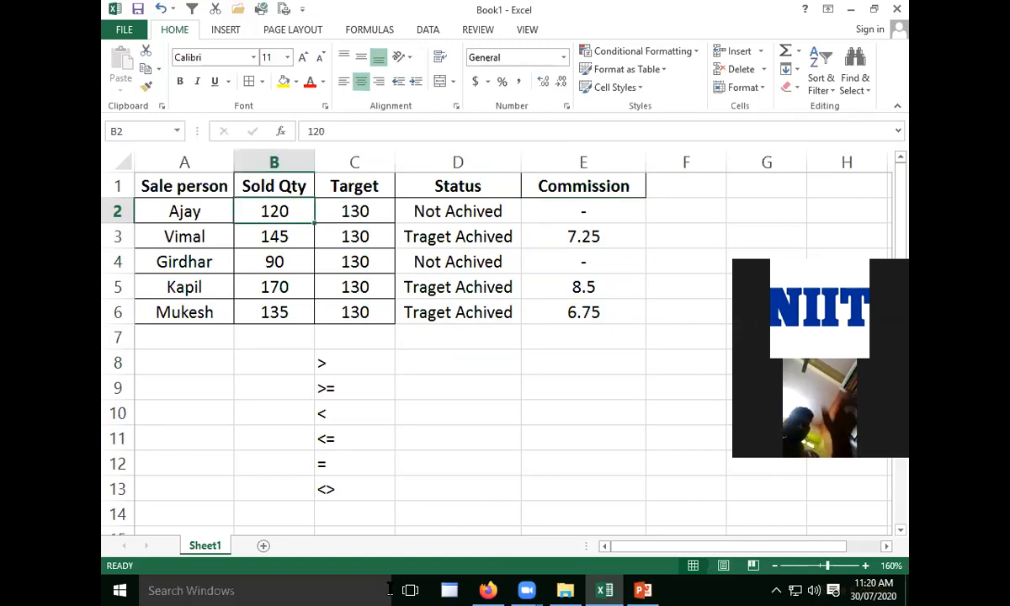
mouse_move(608, 588)
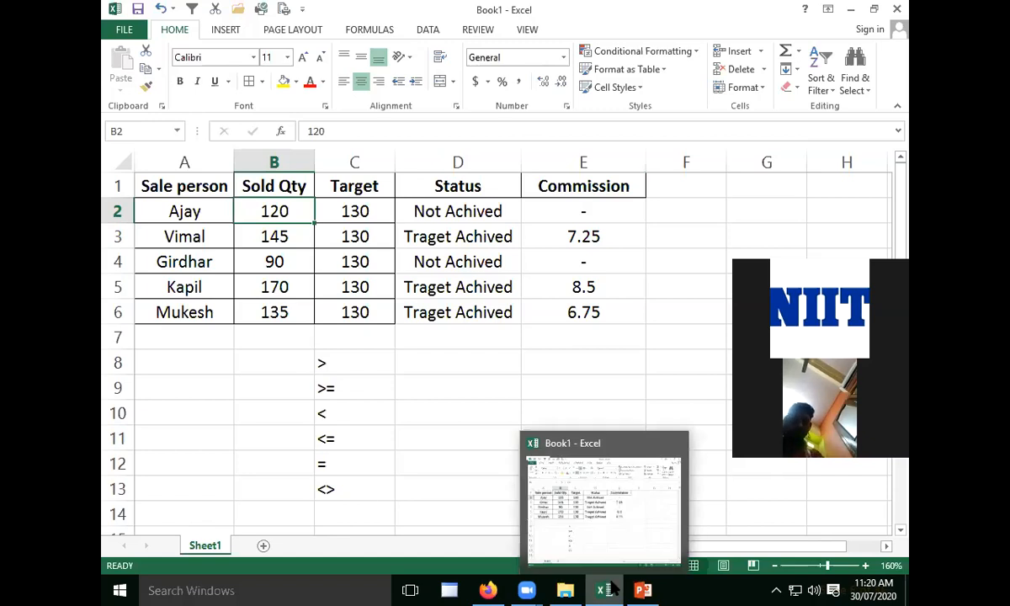
key("alt+Tab")
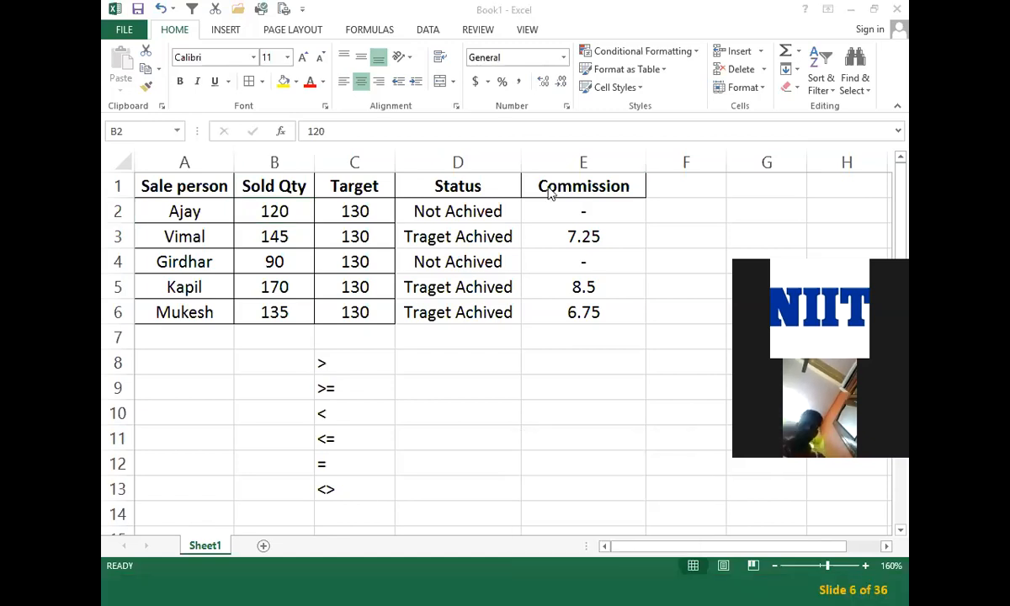
key("alt+Tab")
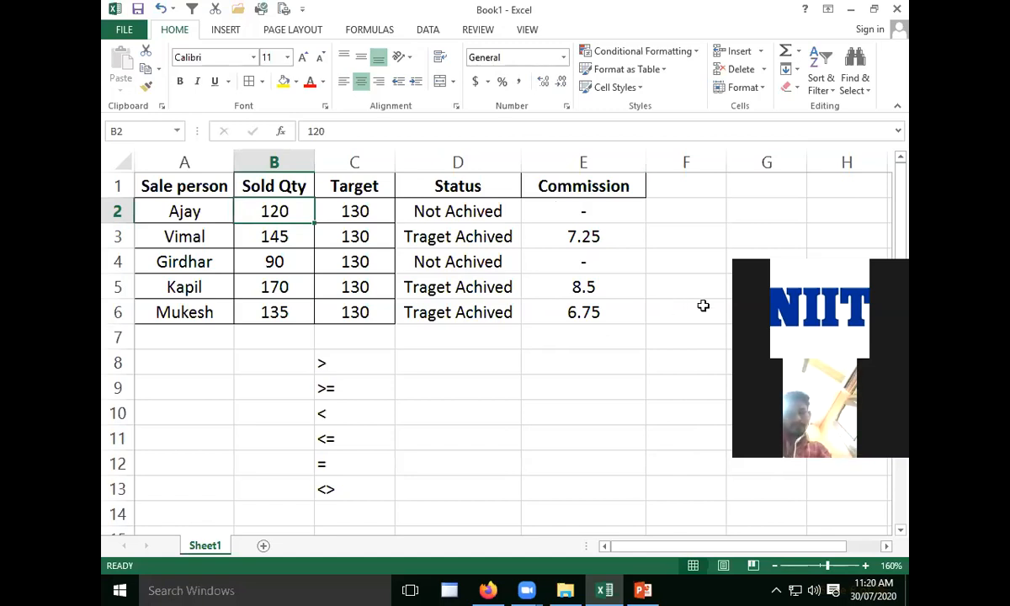
left_click(642, 372)
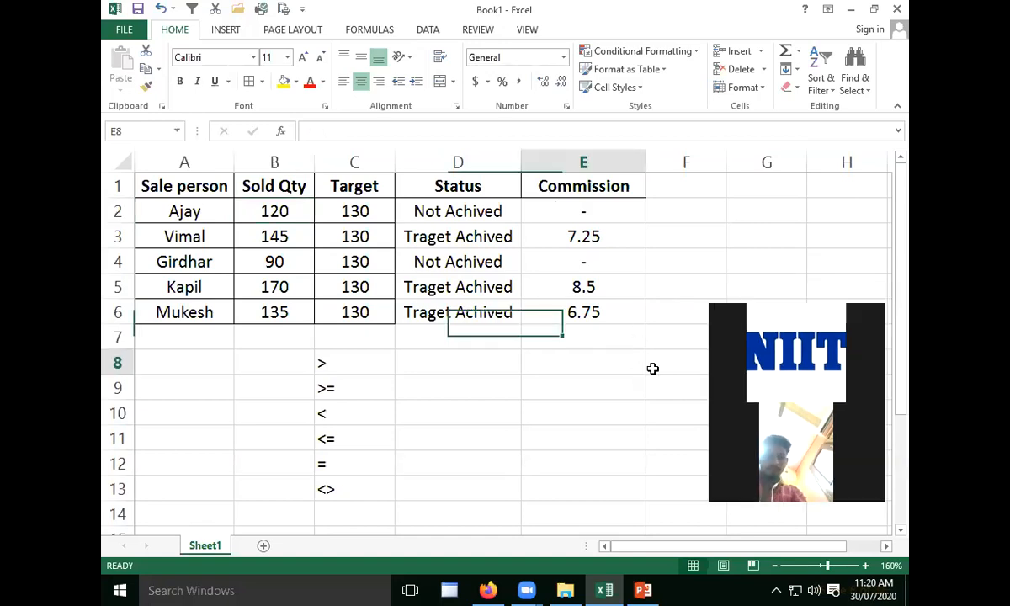
- Enter the commission rule "sales>target, 5%" in cell D8
left_click(472, 362)
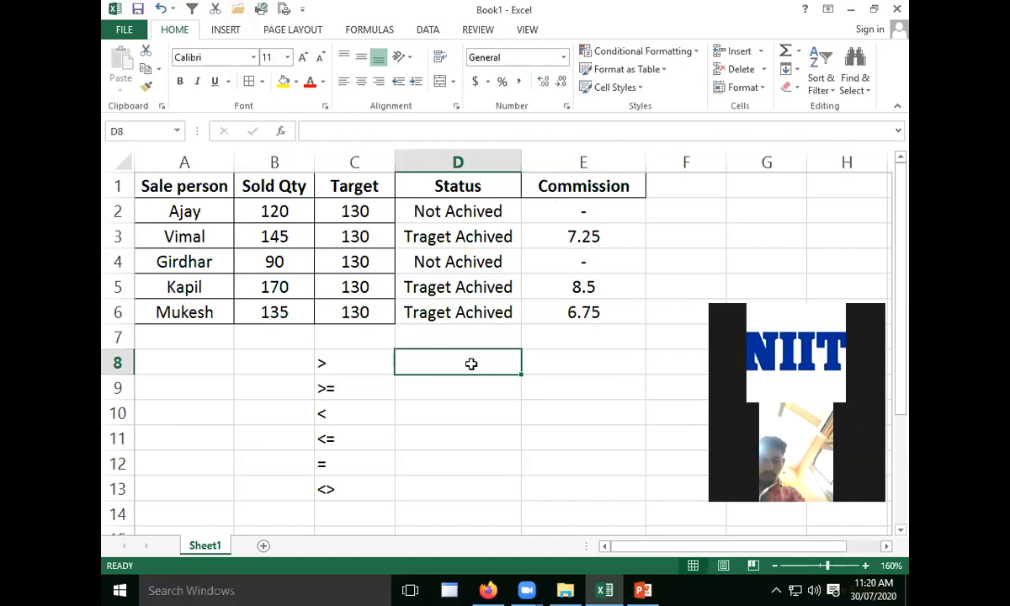
type("s")
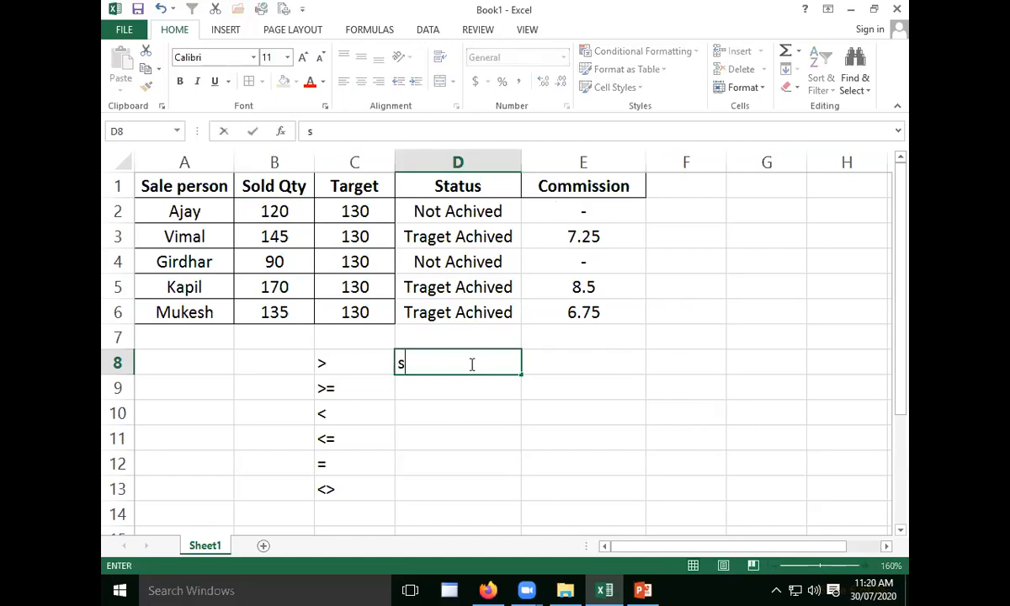
type("ales>tar")
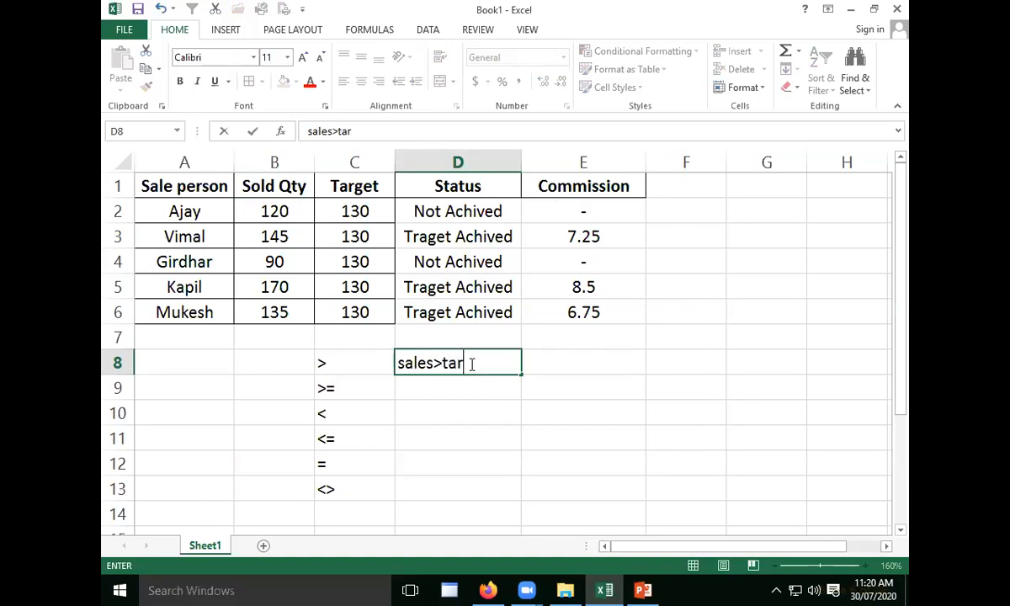
type("get, 5%")
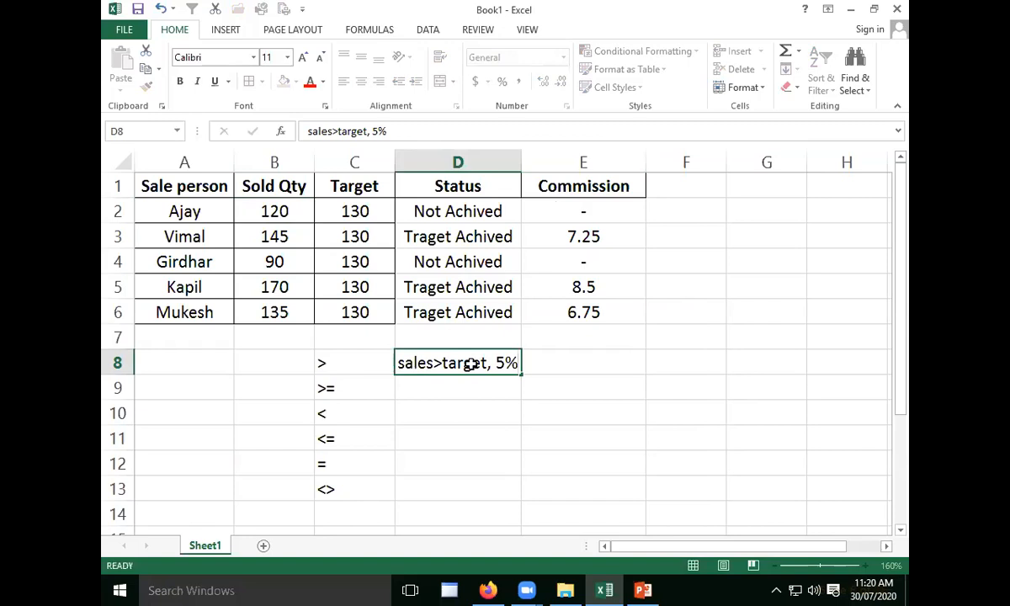
key("Return")
- Enter the second commission rule "sales>115, 3%" in cell D9, replacing the autocompleted text
type("sales")
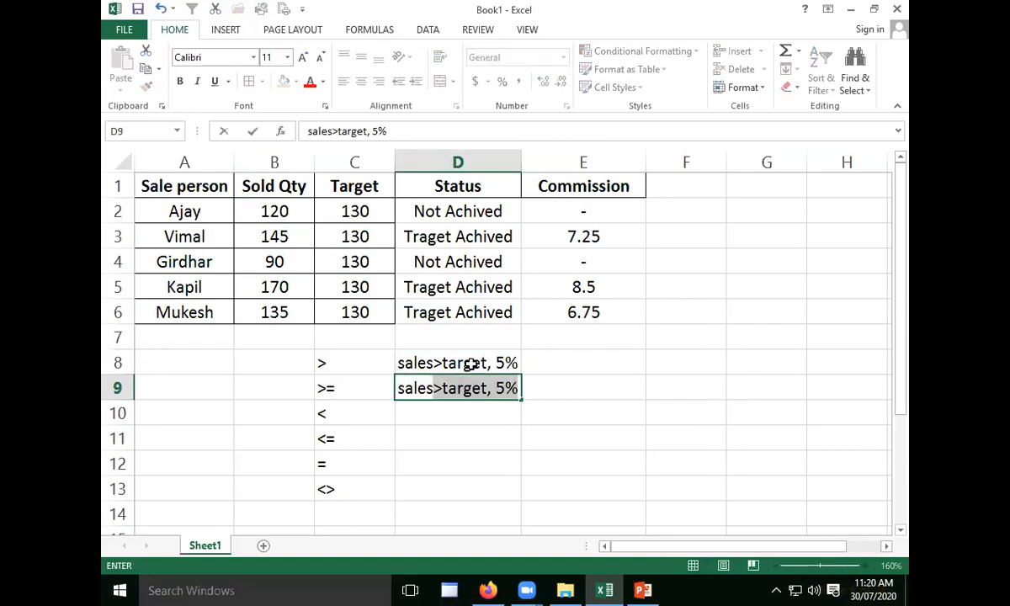
key("F2")
key("BackSpace")
key("BackSpace")
key("BackSpace")
key("BackSpace")
key("BackSpace")
key("BackSpace")
key("BackSpace")
key("BackSpace")
key("BackSpace")
key("BackSpace")
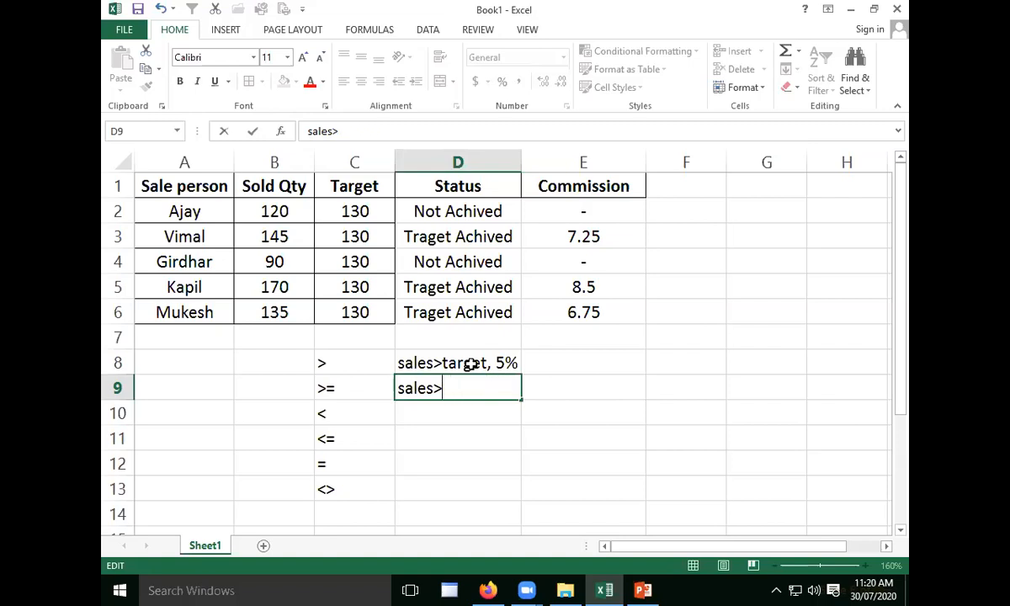
type("115, 3")
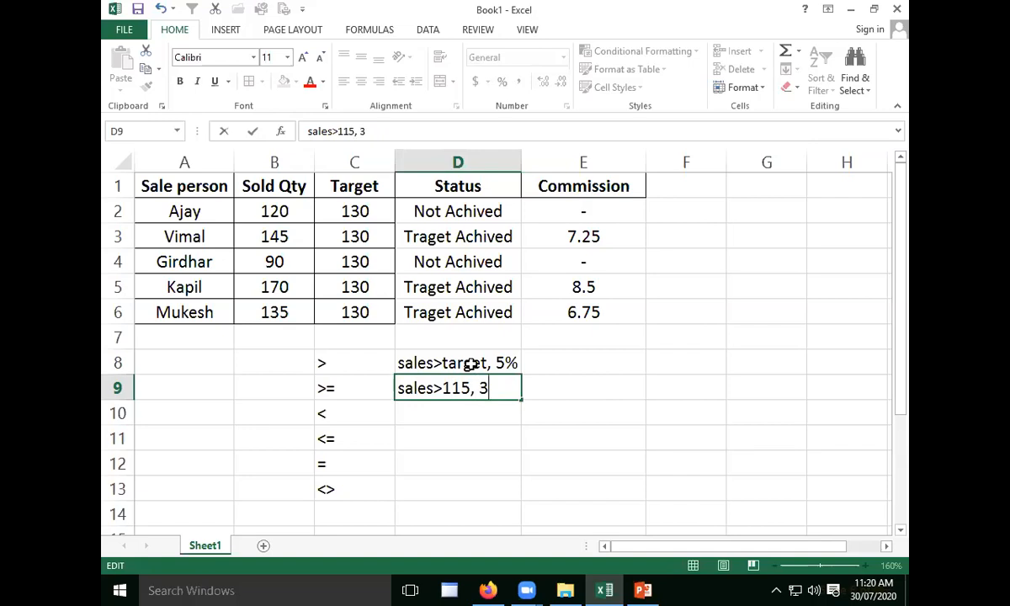
type("%")
key("Return")
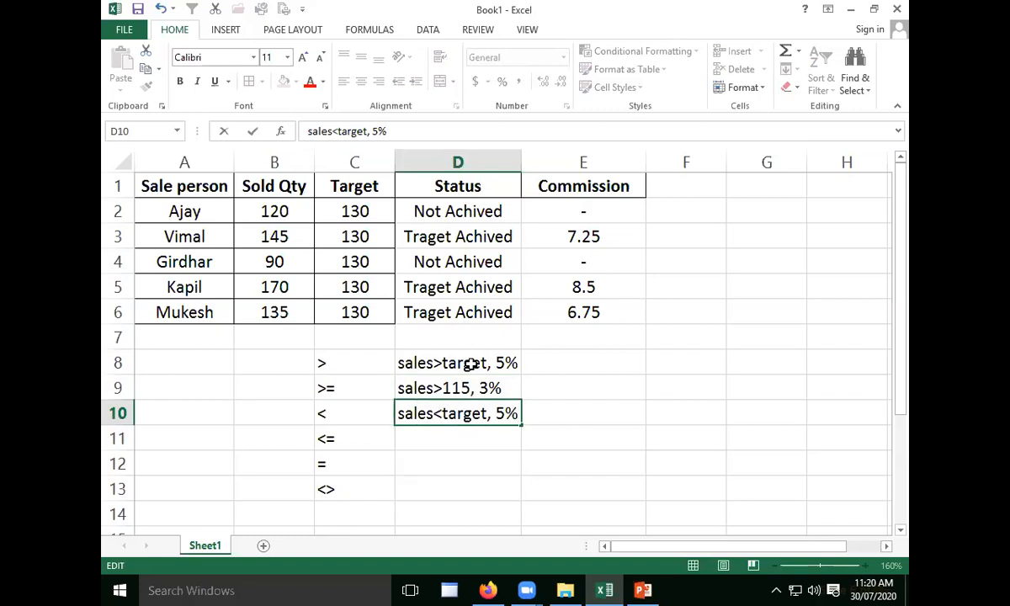
- Enter the third commission rule "sales>100, 2%" in cell D10, replacing the autofilled suggestion
key("BackSpace")
key("BackSpace")
key("BackSpace")
key("BackSpace")
key("BackSpace")
key("BackSpace")
key("BackSpace")
key("BackSpace")
key("BackSpace")
key("BackSpace")
key("BackSpace")
type(">")
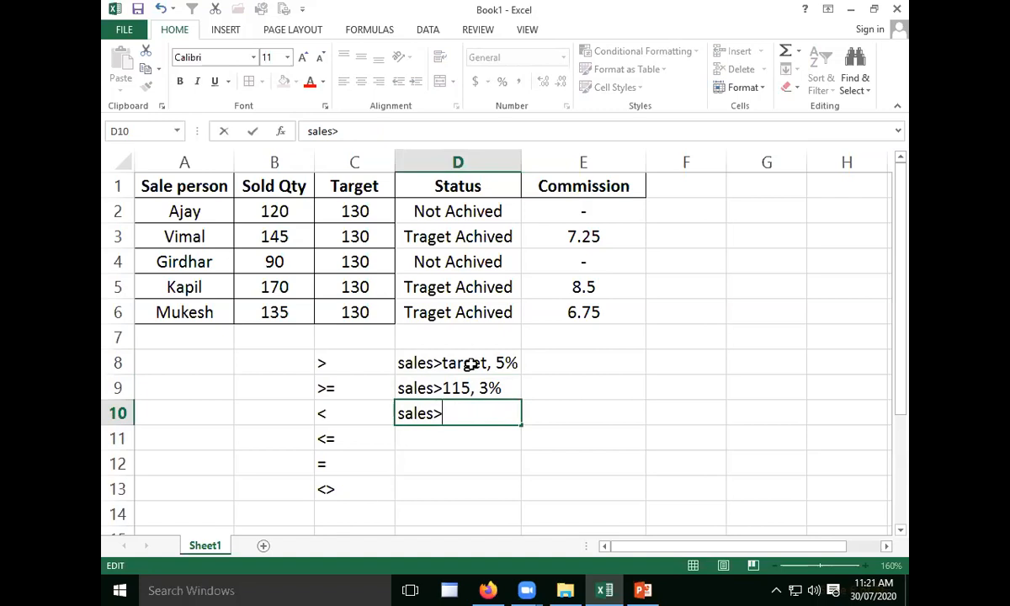
type("100, 2%")
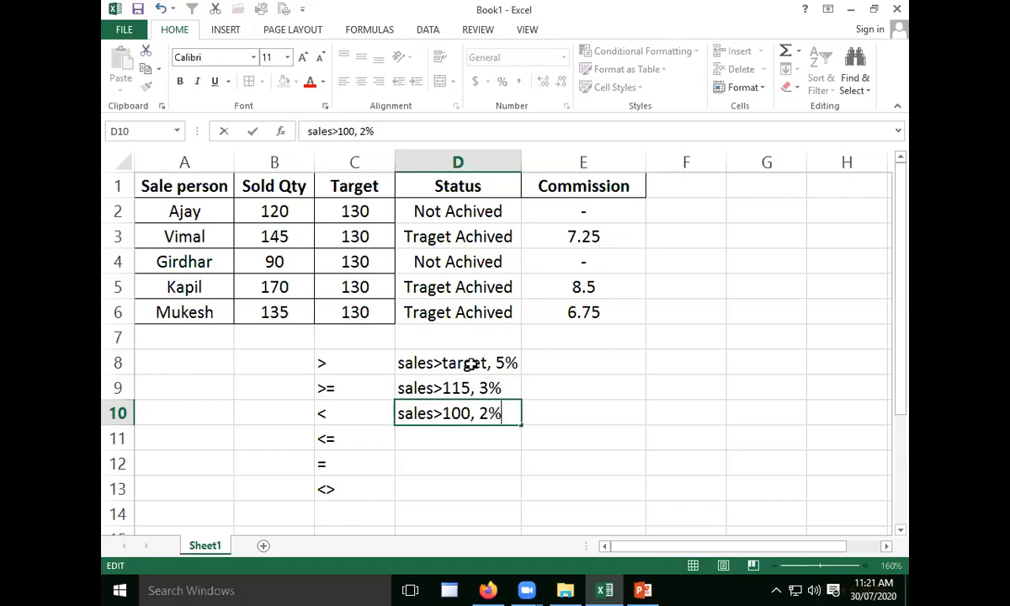
key("Return")
- Enter the final commission rule "sales<100,0" in cell D11
type("sals")
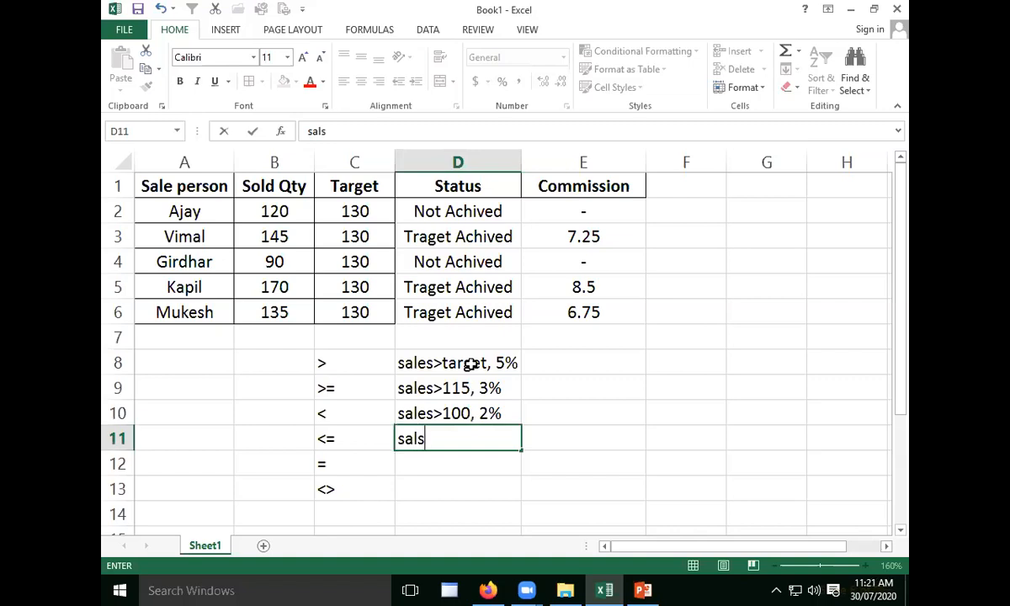
key("BackSpace")
type("es<100")
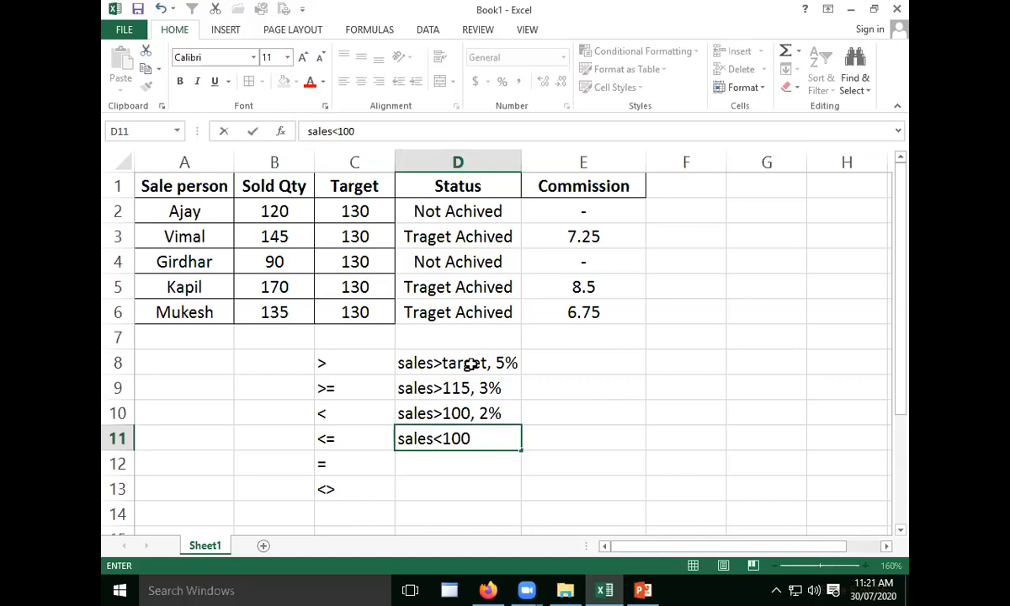
type(",0")
key("Return")
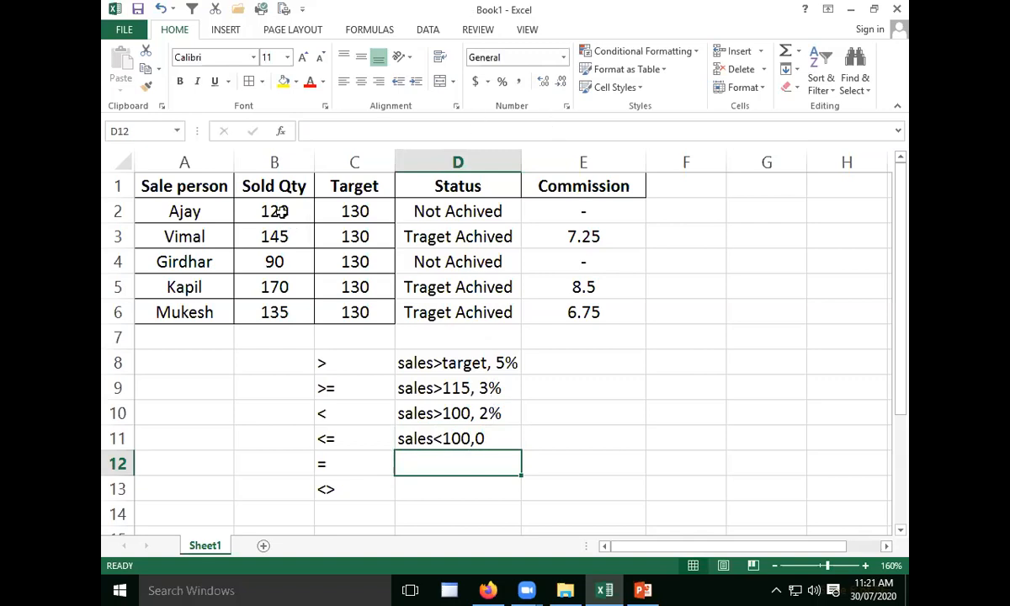
- Review the target in C2 against the rules in D9 and D10, switch to the presentation, and return to the Excel workbook
left_click(377, 209)
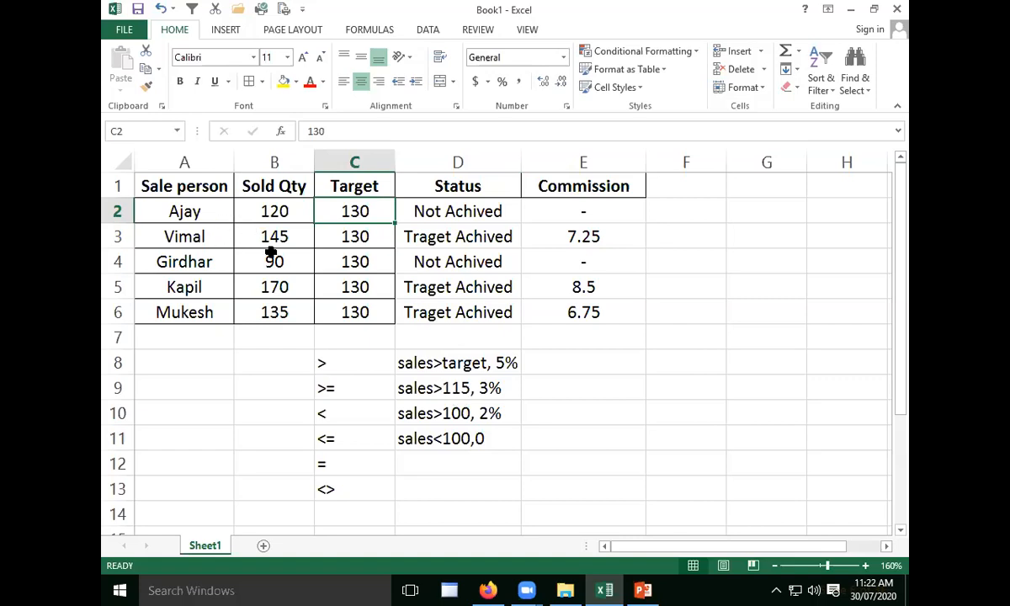
left_click(501, 393)
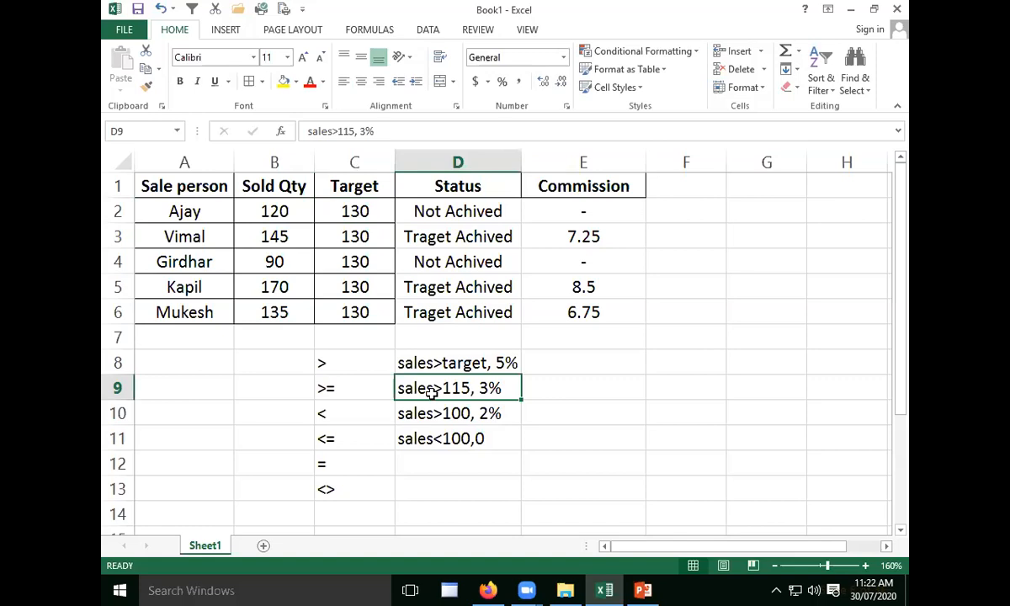
left_click(453, 420)
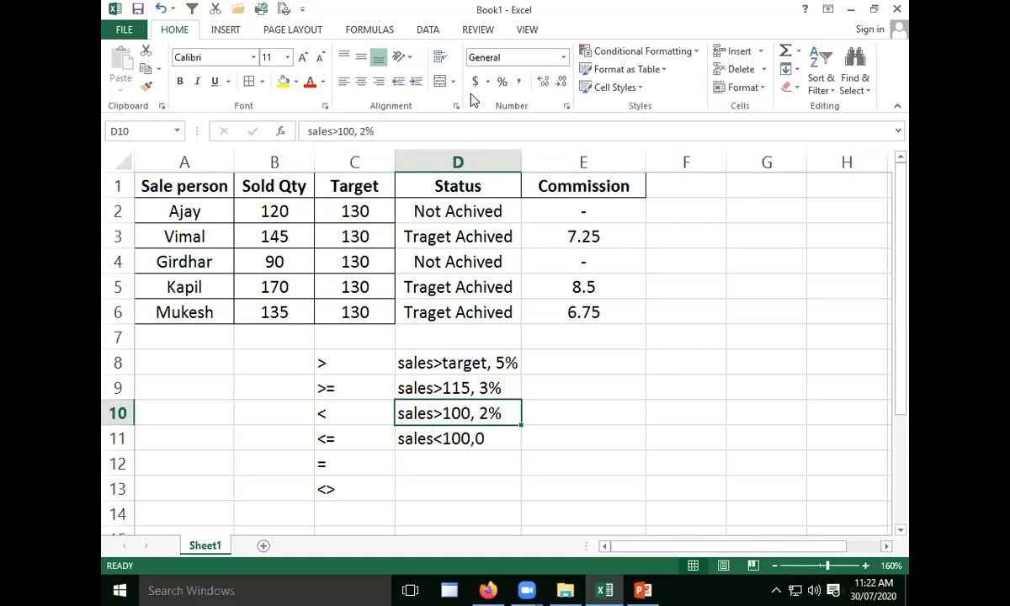
key("alt+Tab")
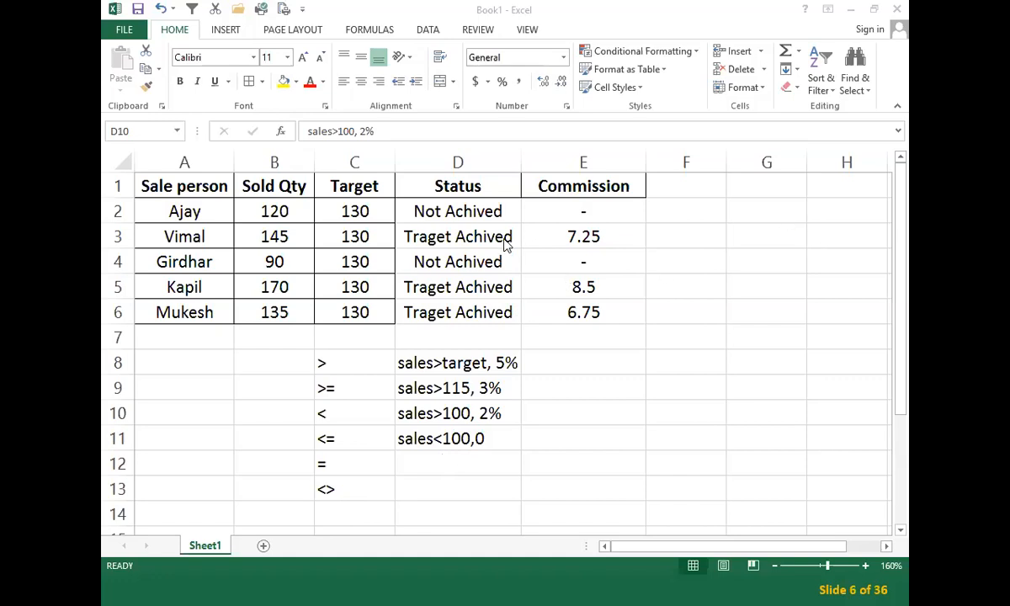
left_click(553, 383)
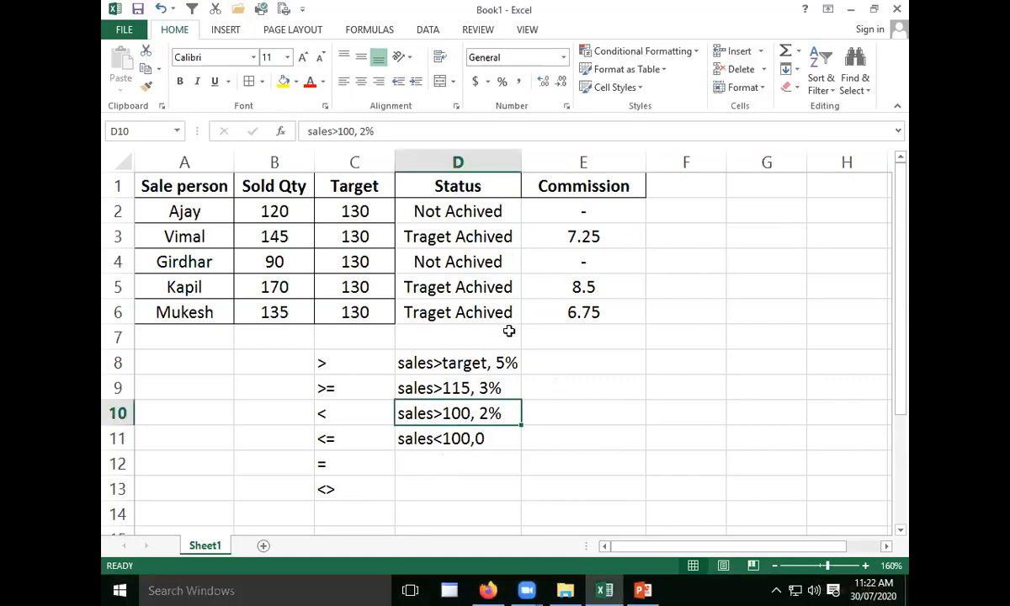
left_click(546, 383)
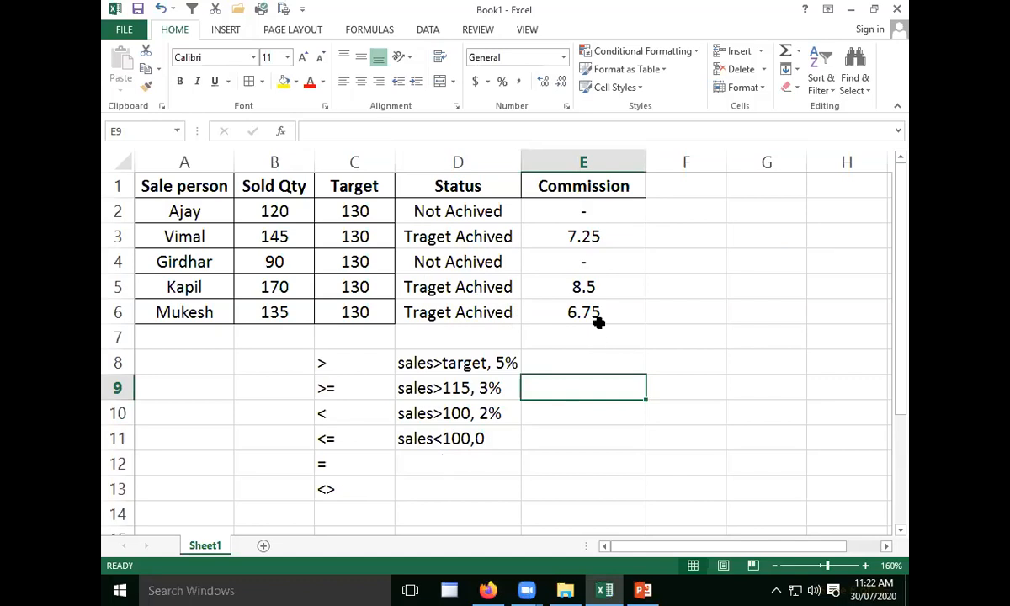
- Begin an IF formula in F2 with the logical test B2>C2 and B2*5% as the value if true
left_click(671, 210)
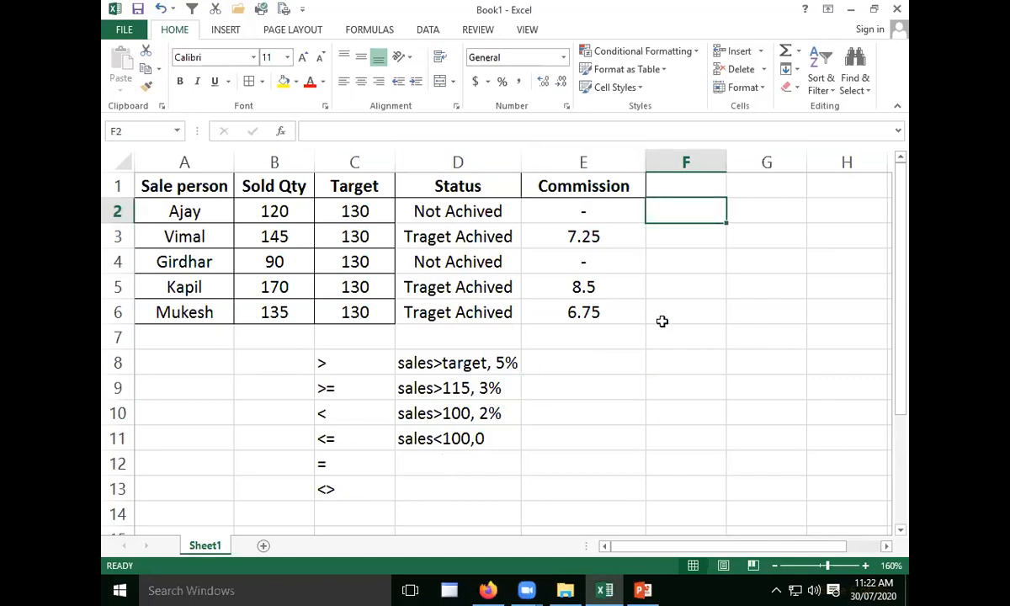
type("=if")
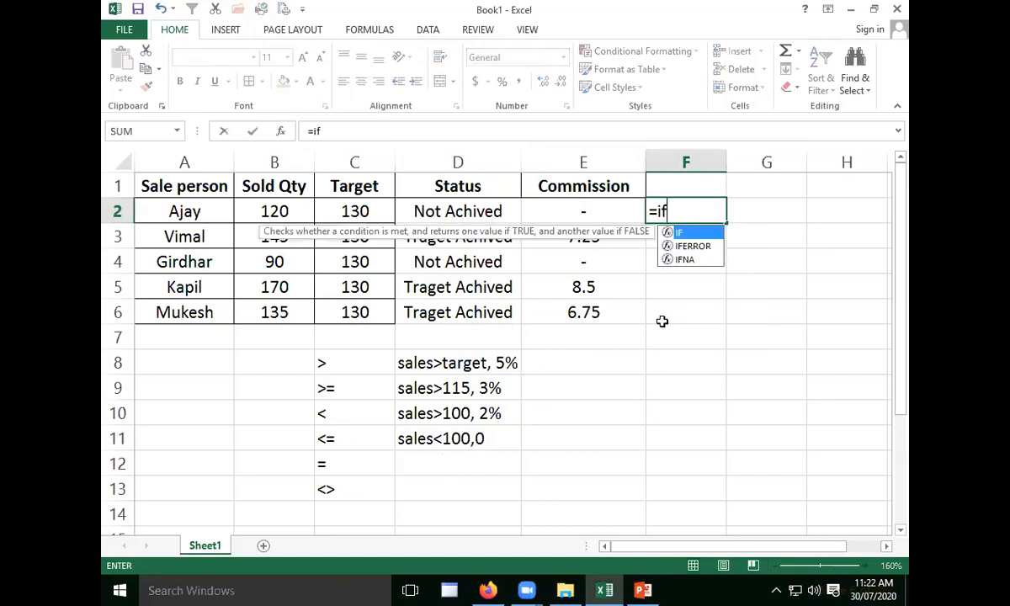
key("Tab")
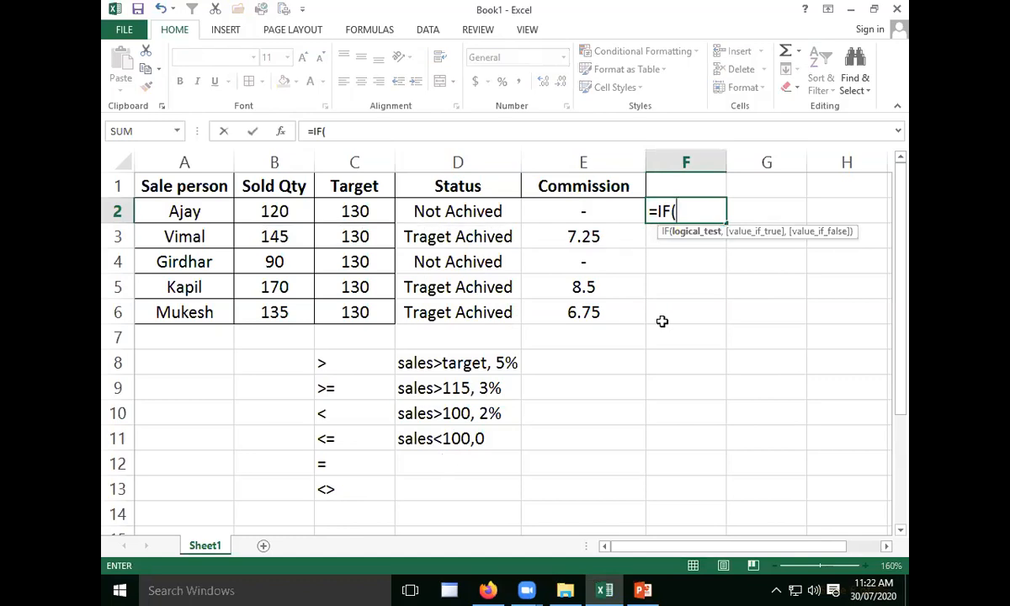
left_click(287, 213)
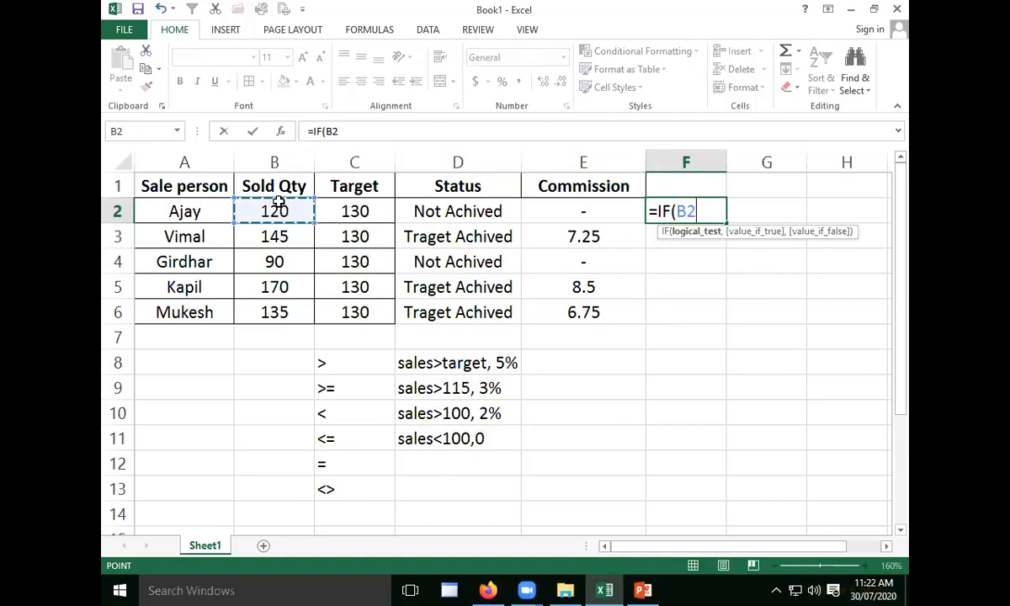
type(">")
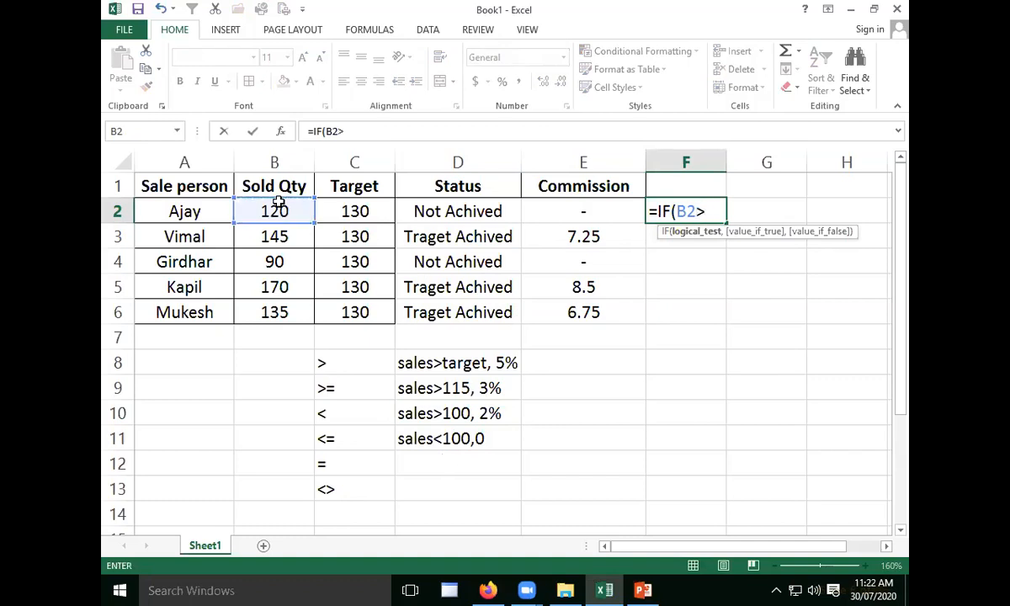
left_click(358, 206)
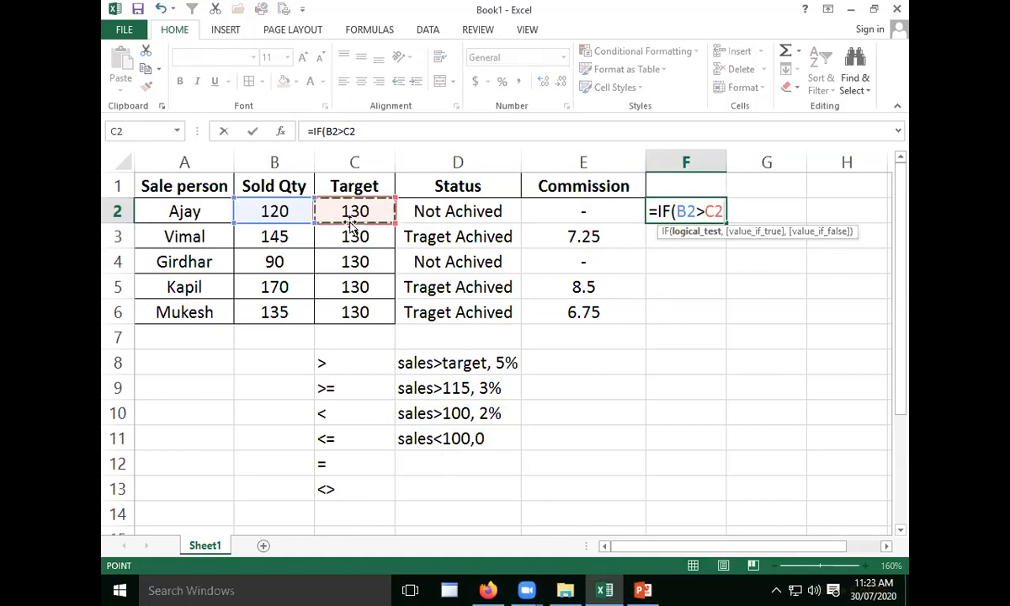
type(",")
left_click(286, 211)
type("*")
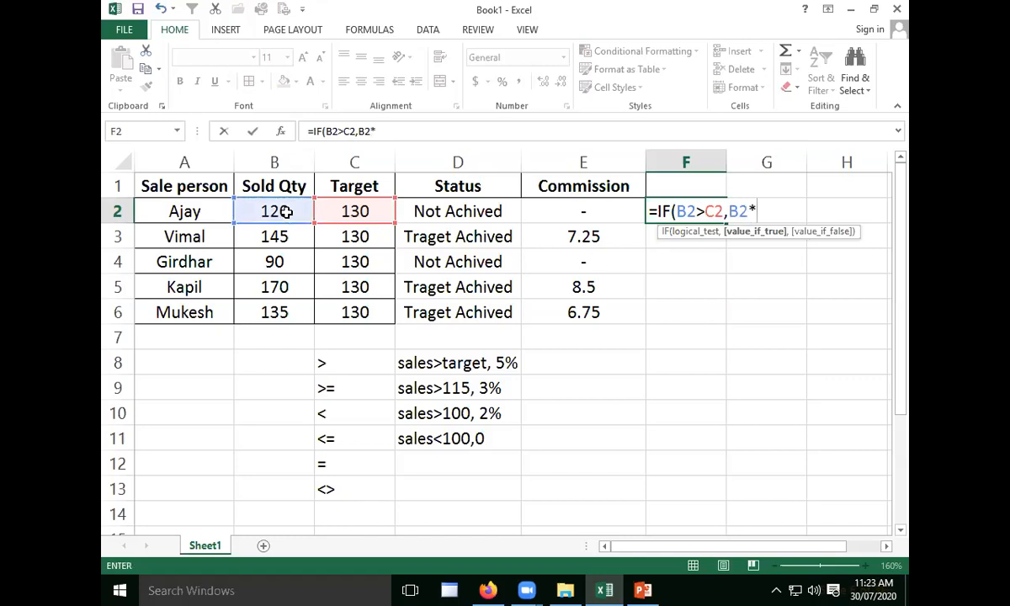
type("5%,")
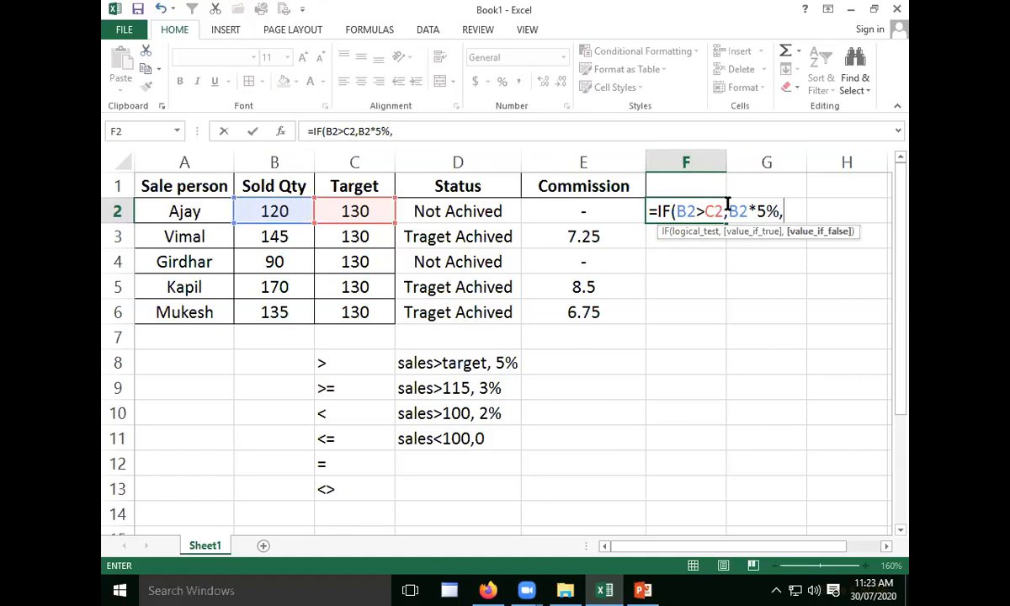
- Nest a second IF as the value if false in F2, with the test B2<115 and B2*3% as its value if true
type("if")
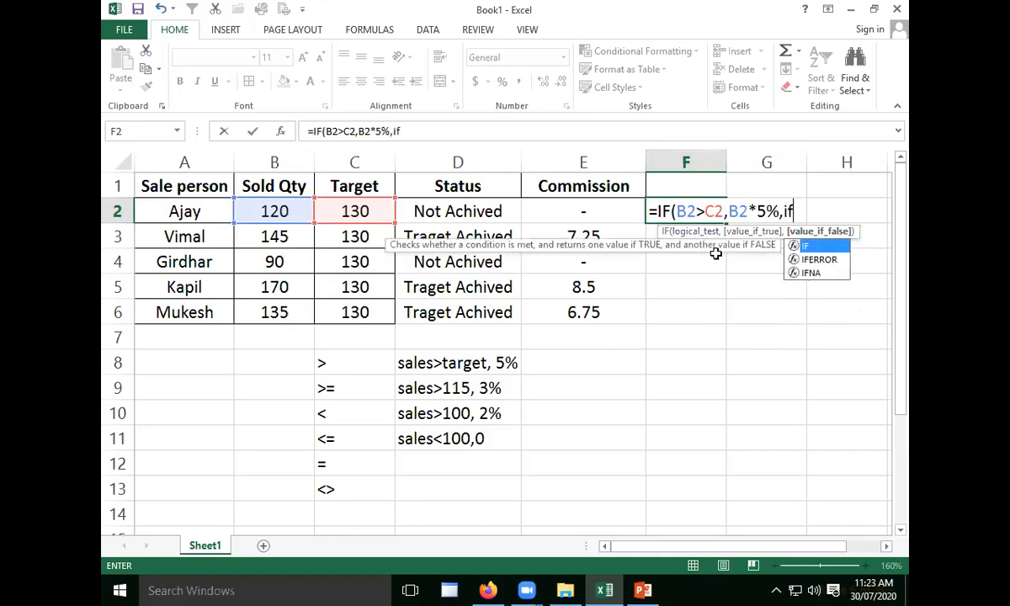
key("Tab")
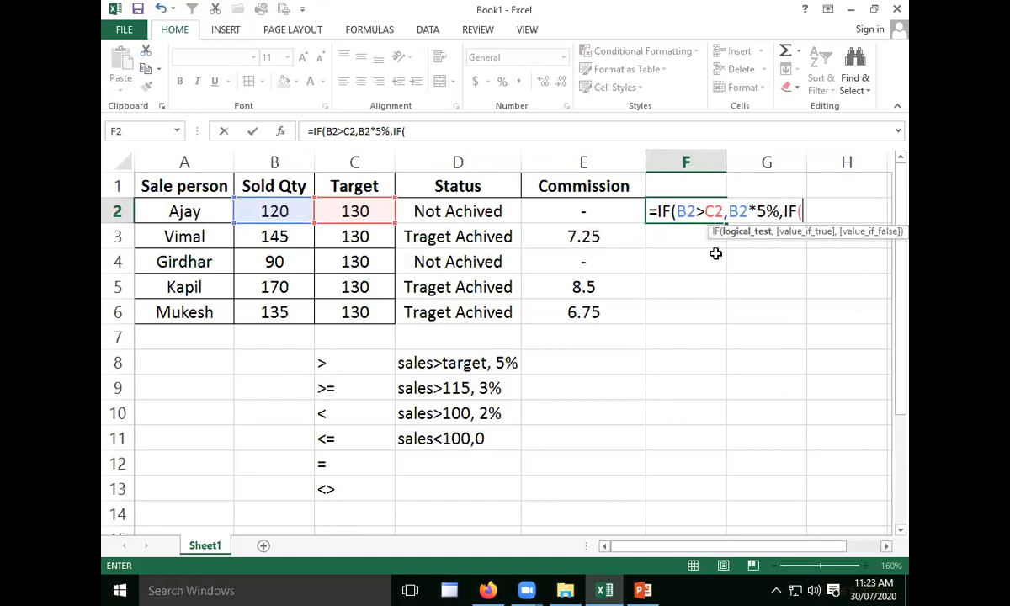
left_click(276, 211)
type("<>")
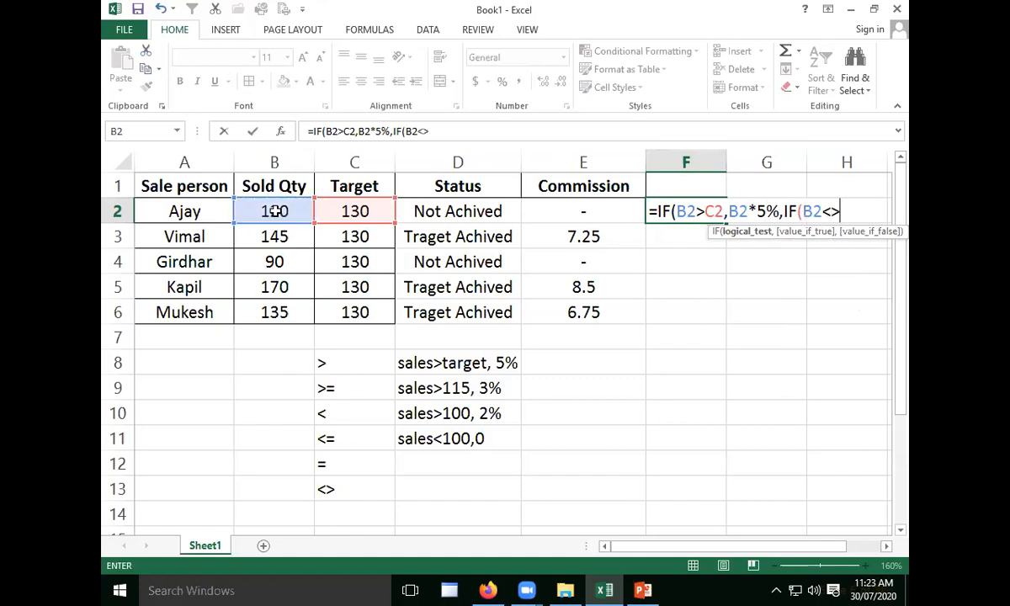
key("BackSpace")
type("115")
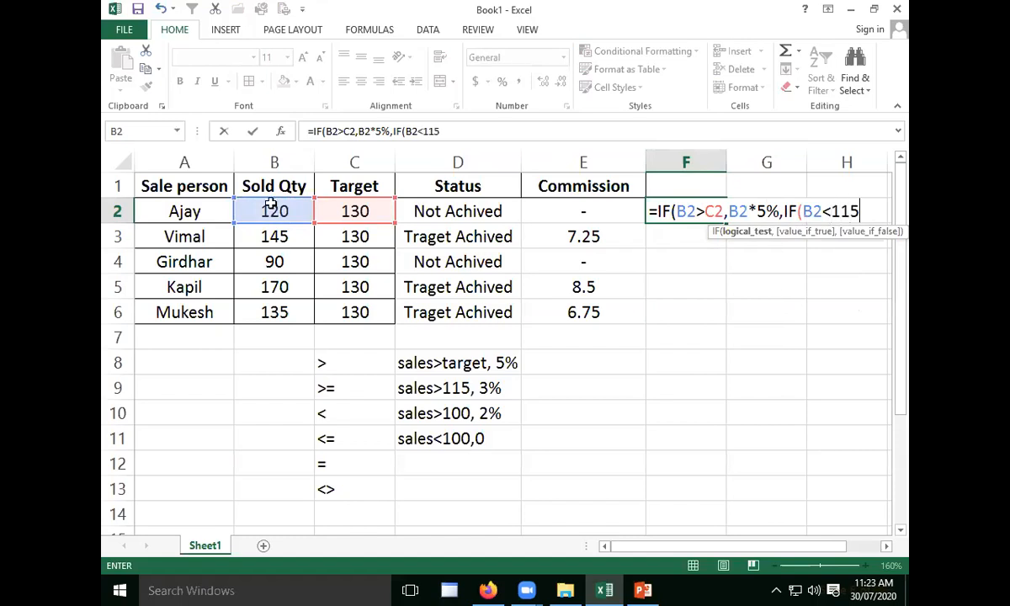
type(",")
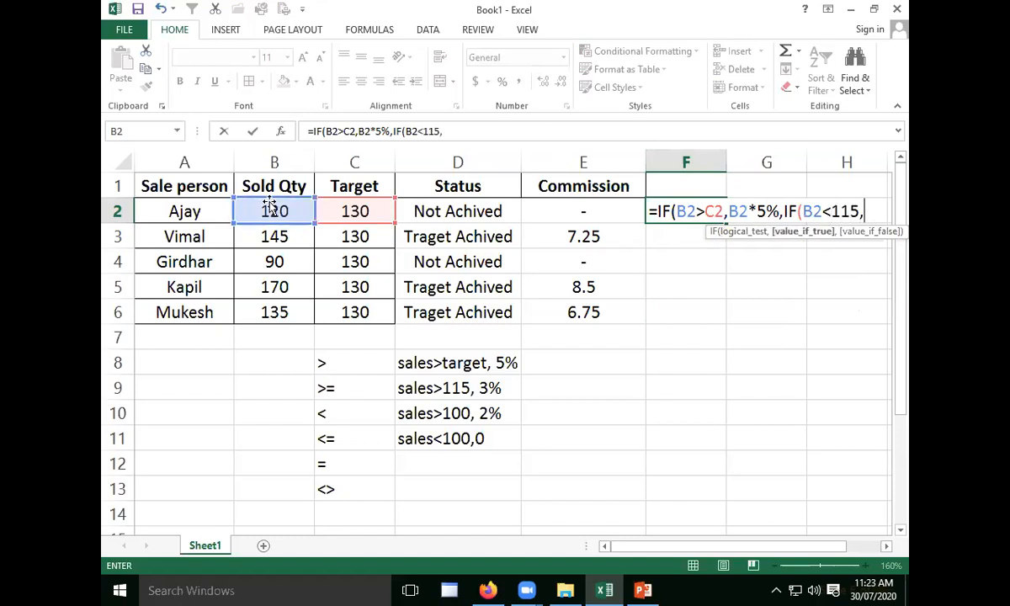
left_click(268, 213)
type("*")
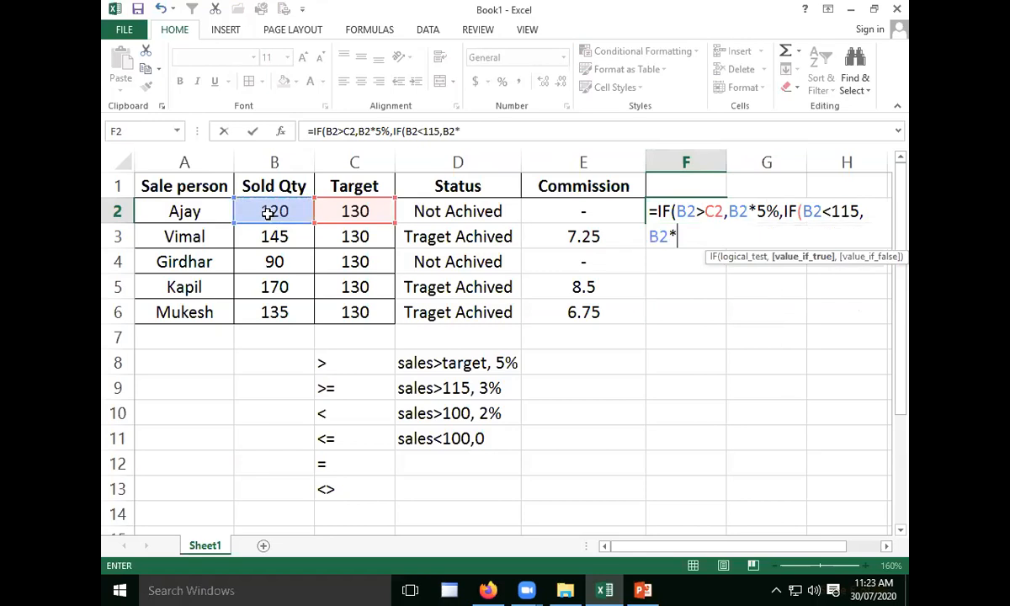
type("3%")
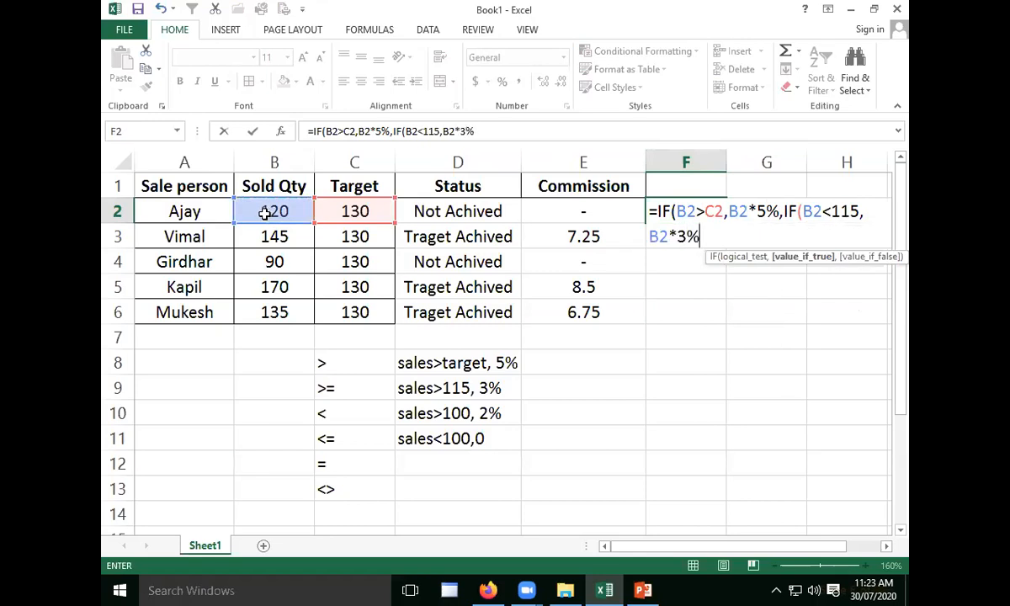
type(",")
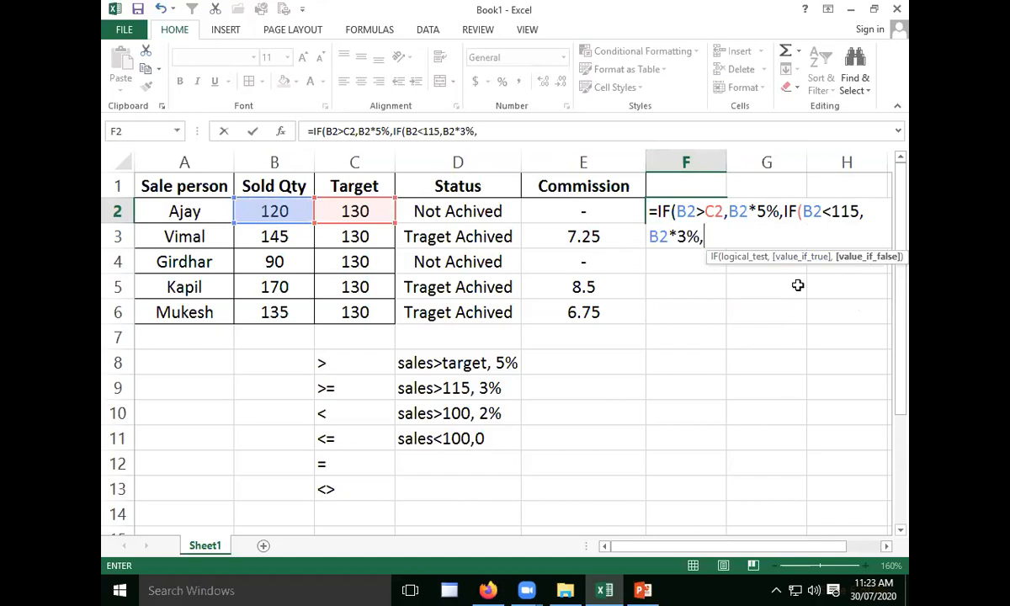
type("if(")
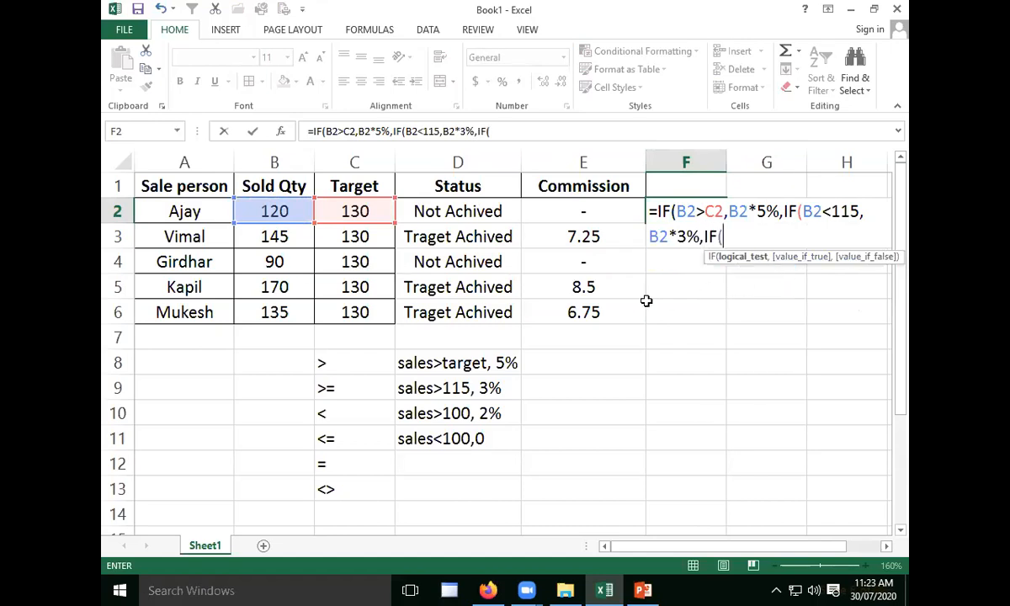
- Nest a third IF as the value if false in F2, with the test B2>100 and B2*2% as its value if true
left_click(289, 211)
type(">10")
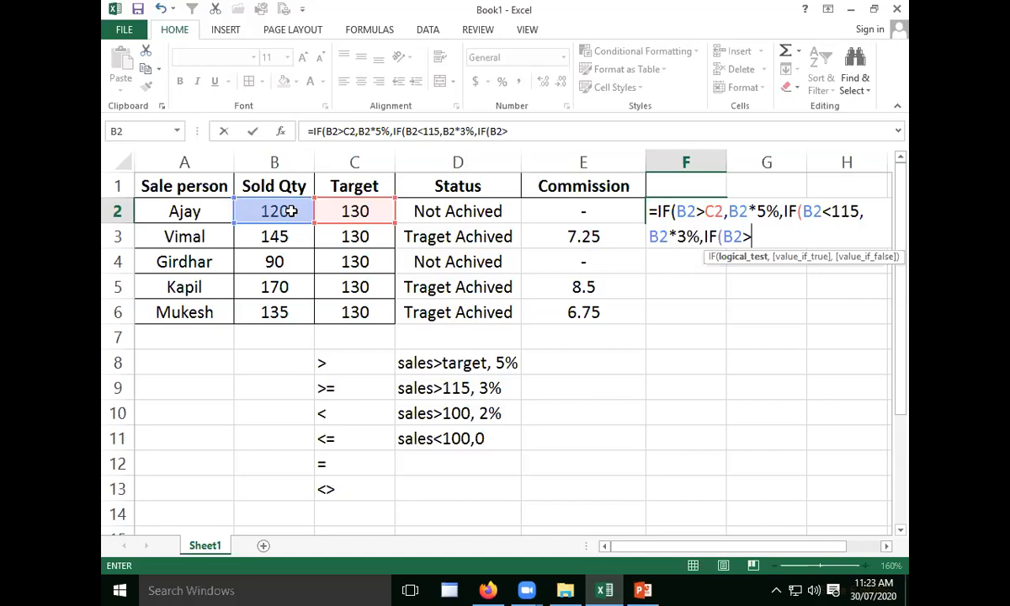
type("0,")
left_click(271, 212)
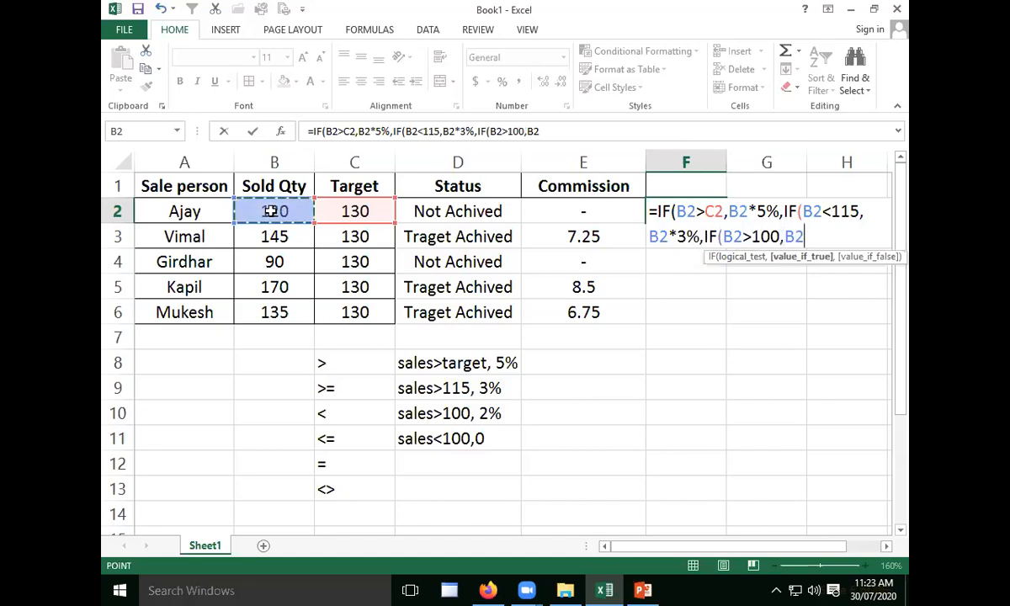
type("*2")
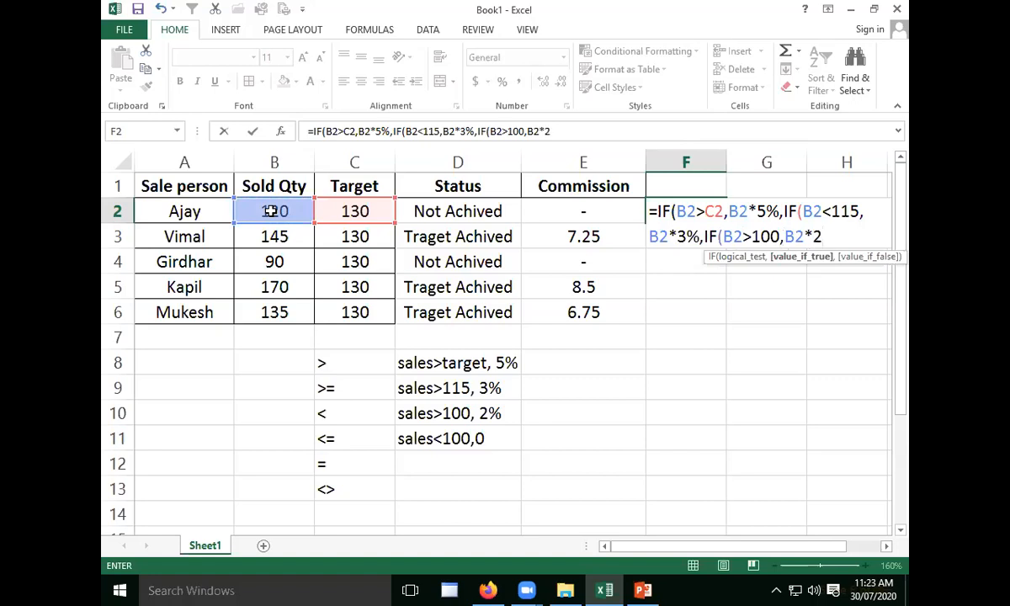
type("%")
type(",")
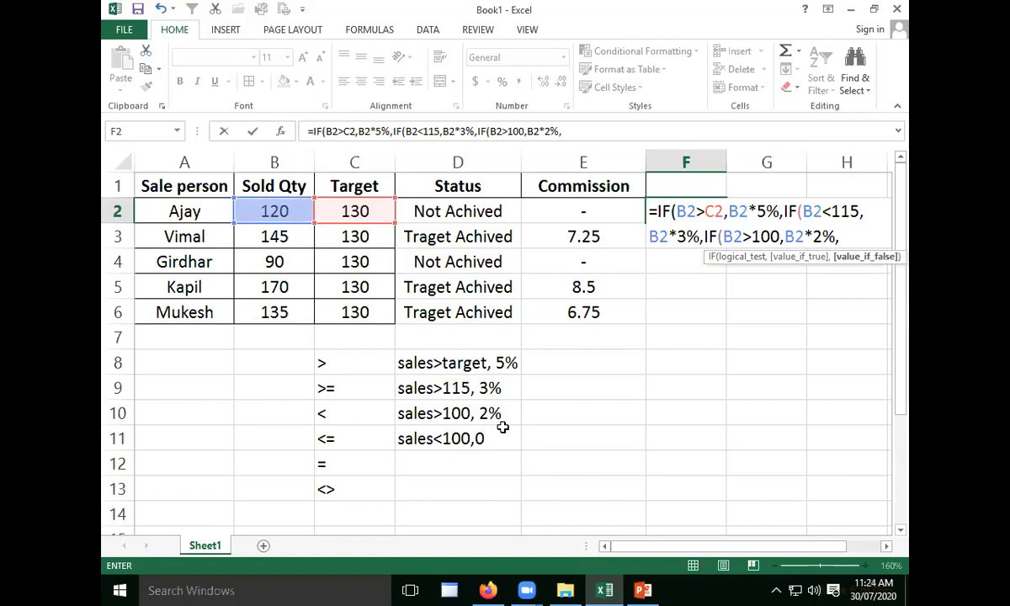
type("\"-\"")
- Complete the F2 formula with "-" as the final value if false, close all three IFs, and check each IF against its closing bracket
type(")))")
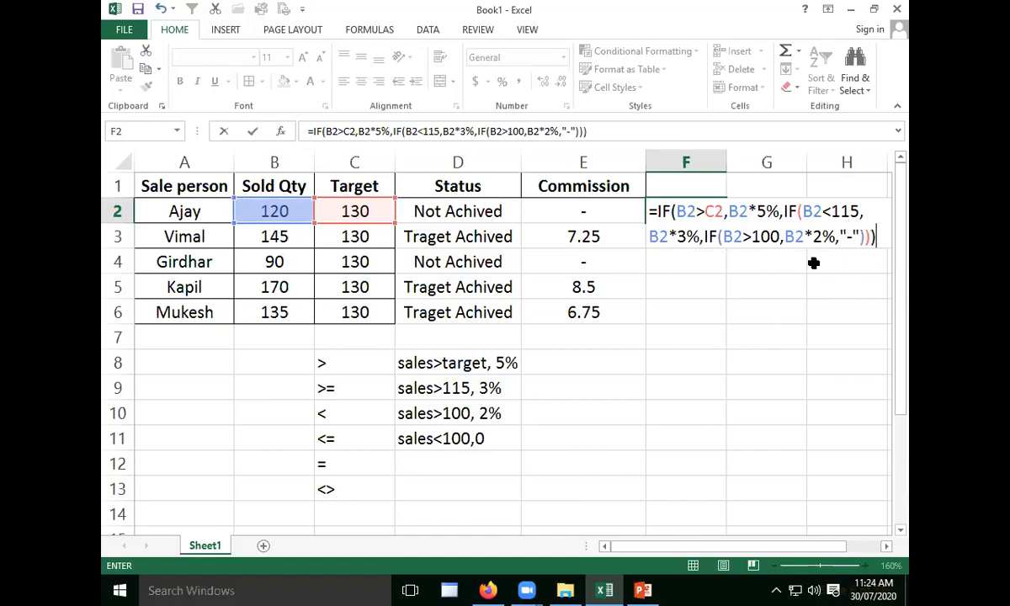
left_click_drag(658, 212, 668, 212)
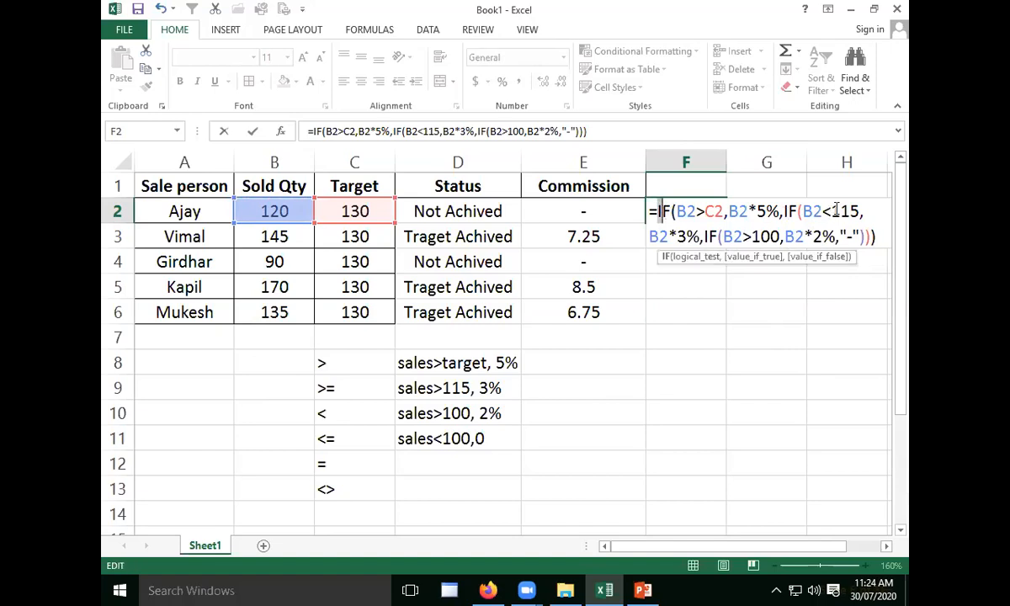
left_click_drag(802, 210, 790, 213)
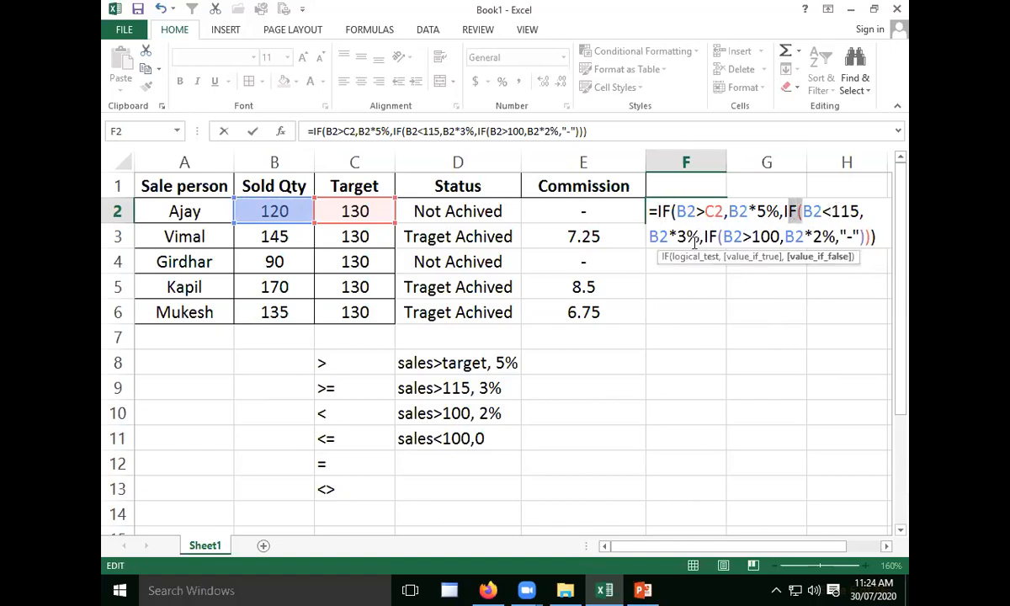
left_click_drag(724, 240, 719, 241)
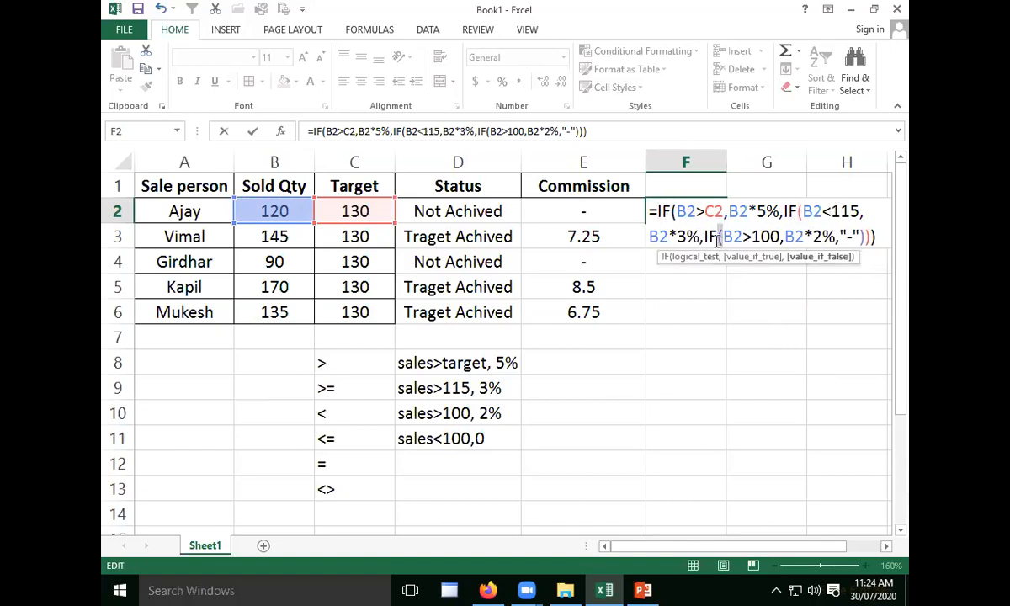
left_click(884, 237)
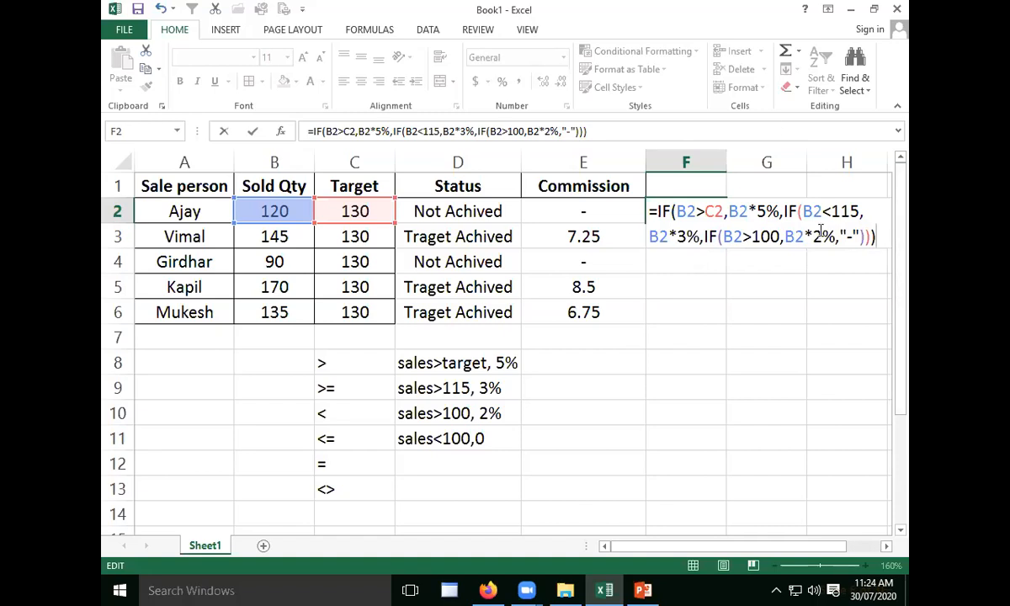
left_click_drag(877, 237, 810, 234)
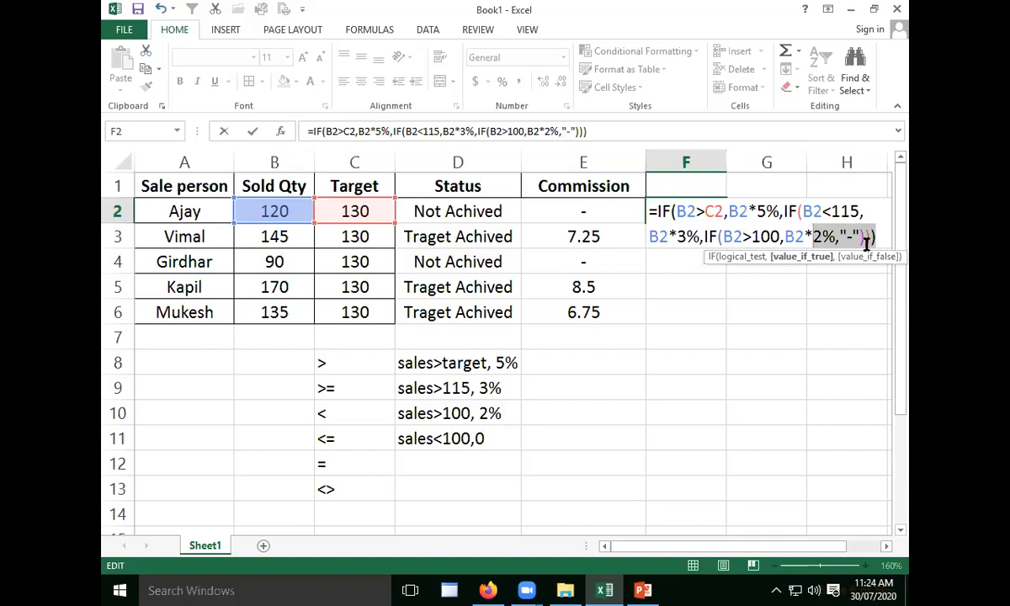
- Commit the nested IF formula in F2 and fill it down through F6
key("Return")
left_click(704, 212)
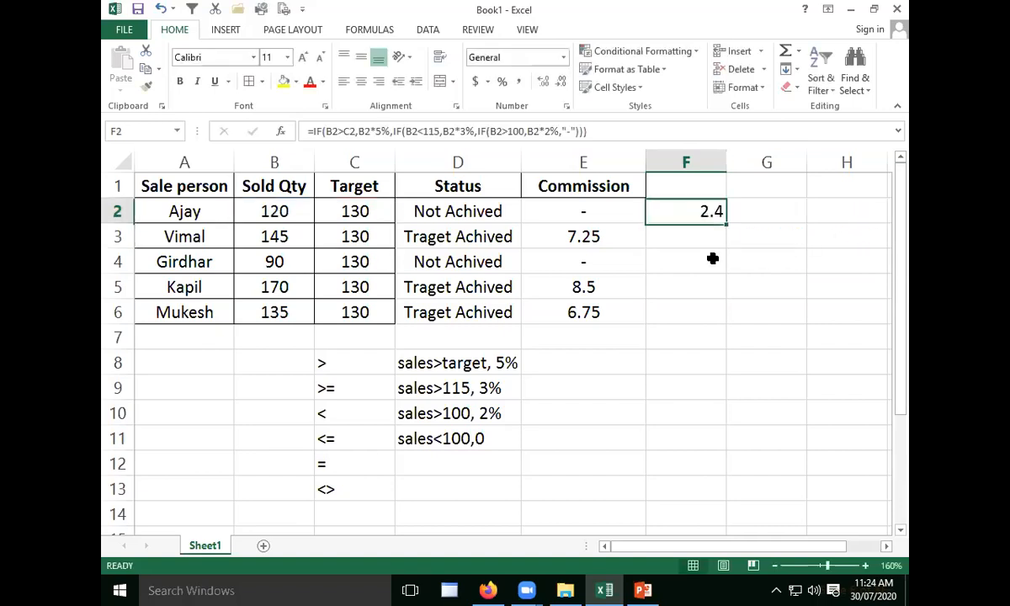
left_click_drag(728, 226, 708, 318)
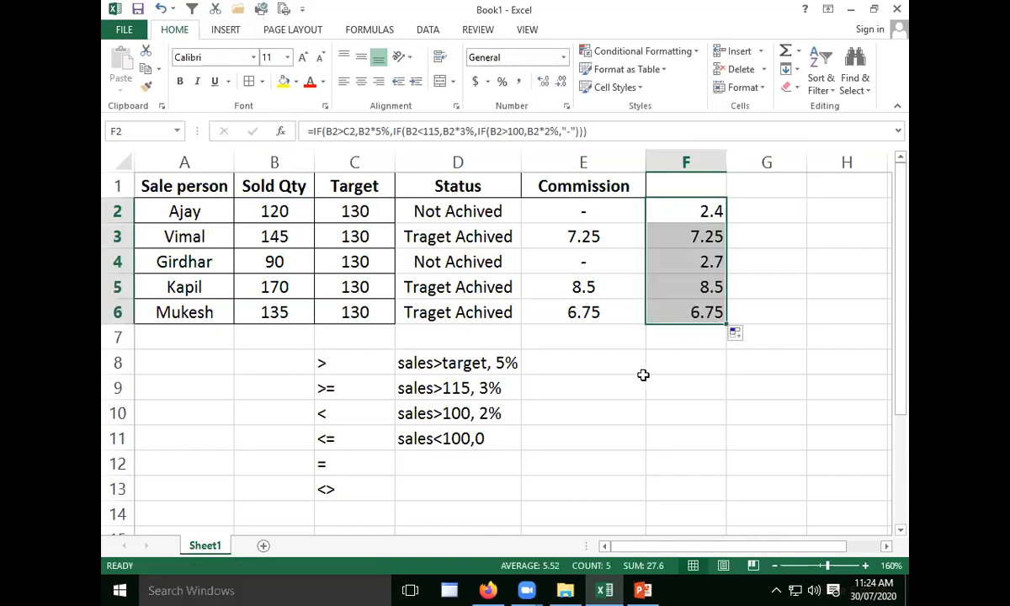
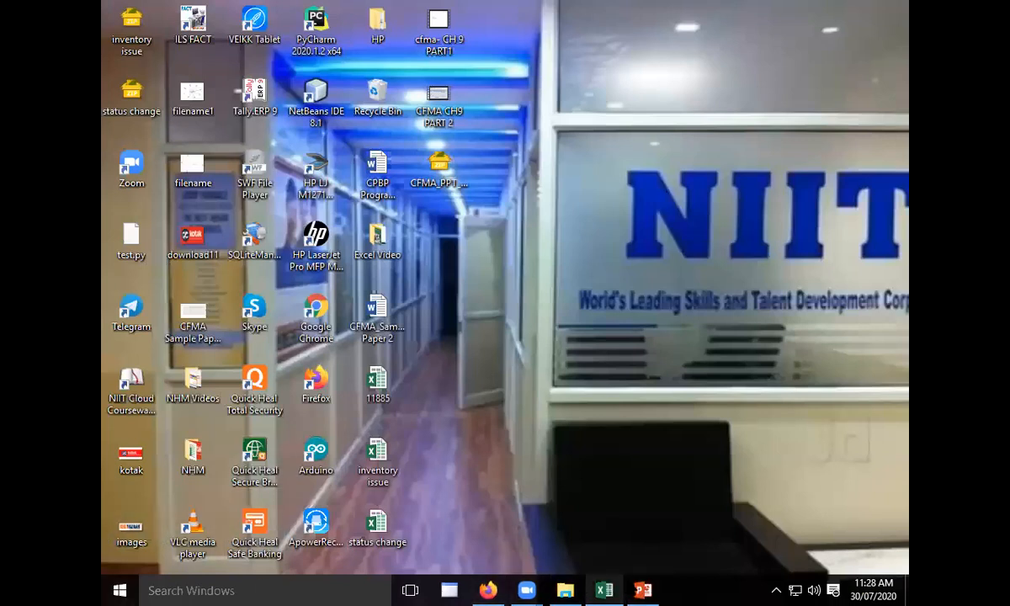
- Switch back to the Book1 workbook in Excel
left_click(604, 590)
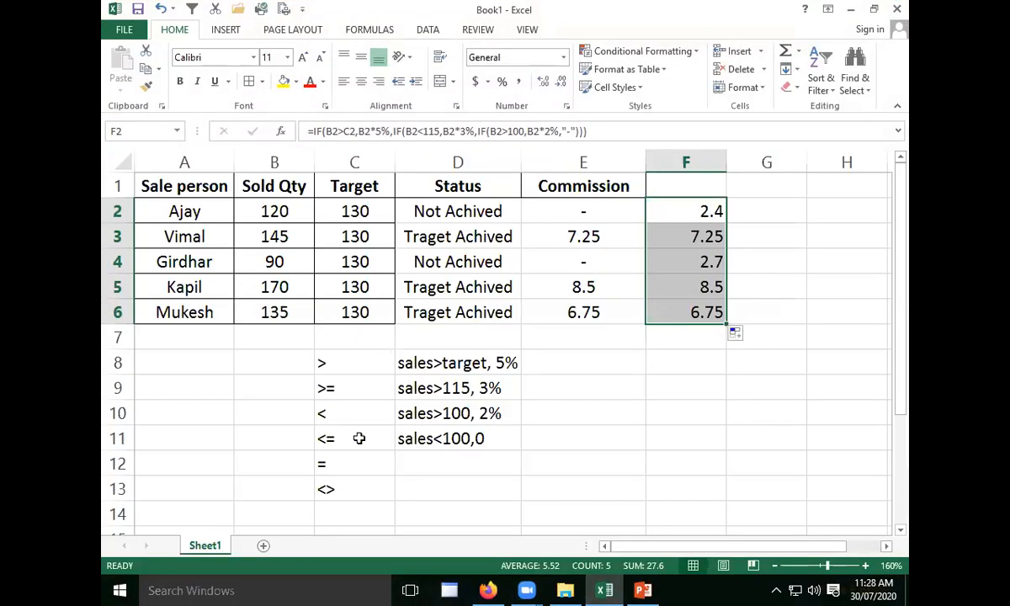
left_click(543, 439)
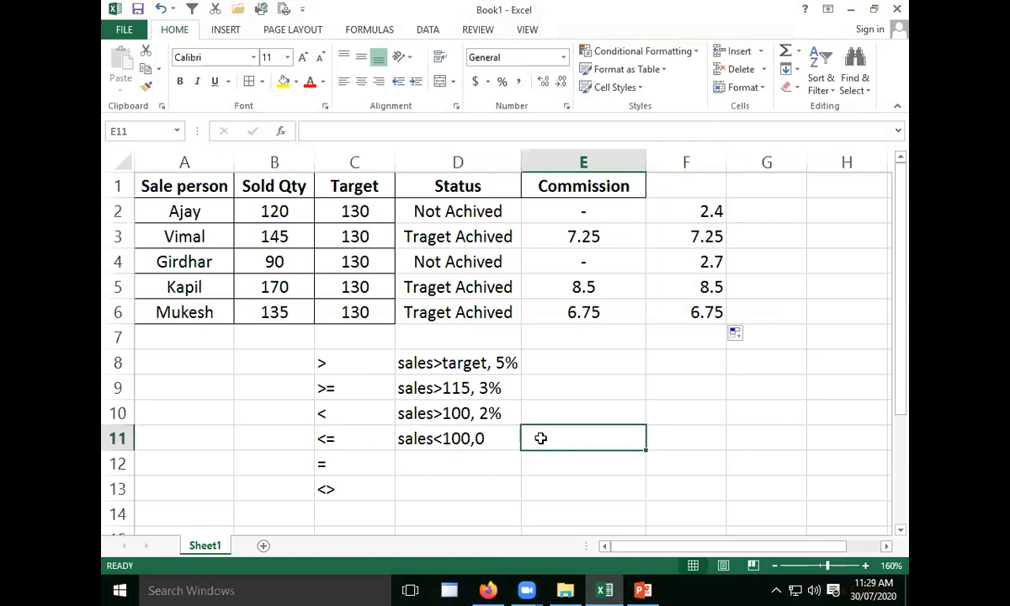
left_click(251, 410)
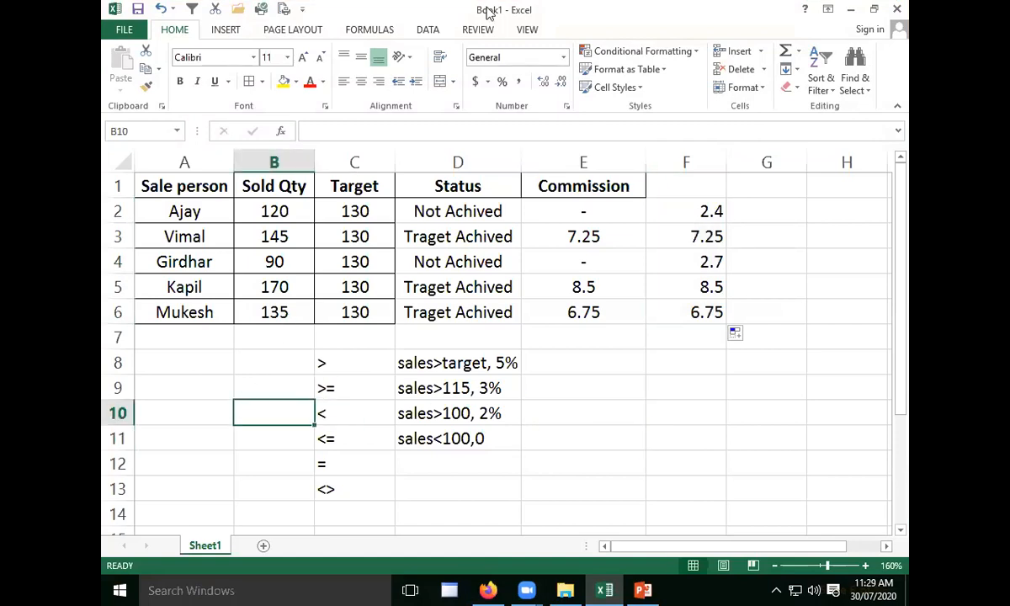
key("alt+Tab")
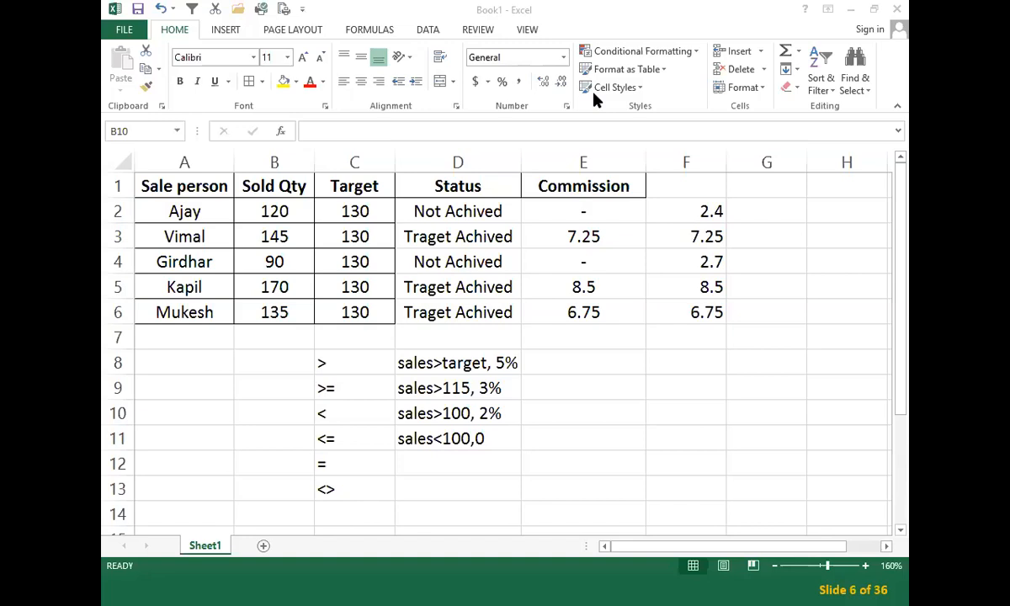
key("alt+Tab")
- Edit the nested IF formula in F2 so its first test reads B2>2 and its second test reads B2>115
double_click(710, 210)
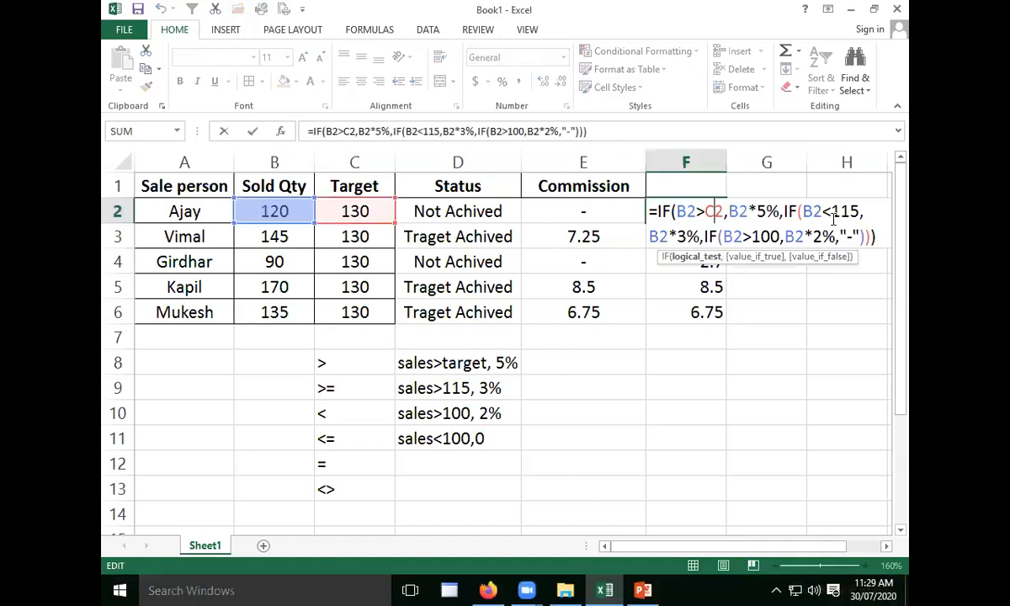
key("BackSpace")
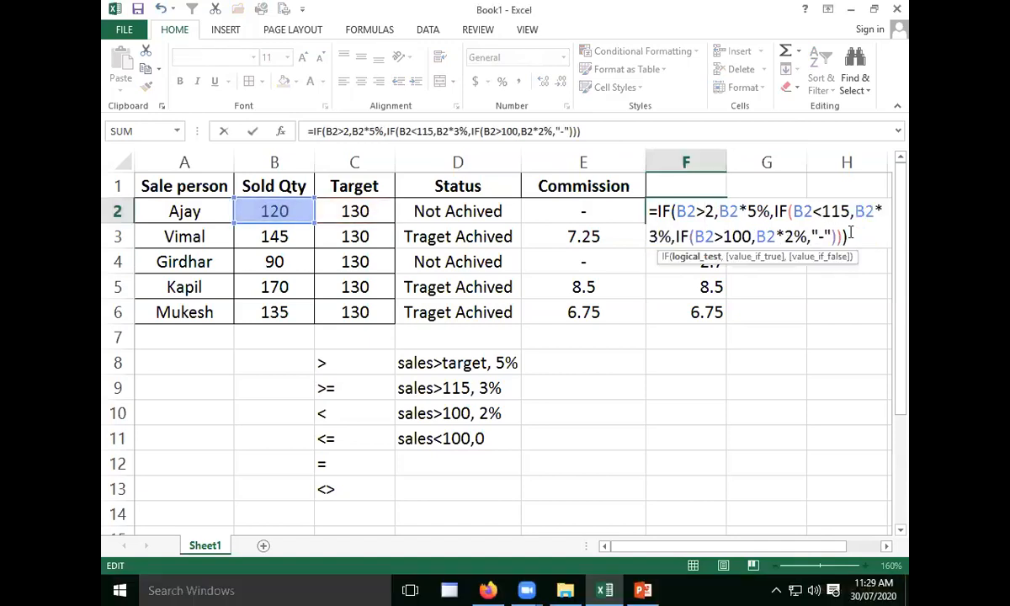
type(">")
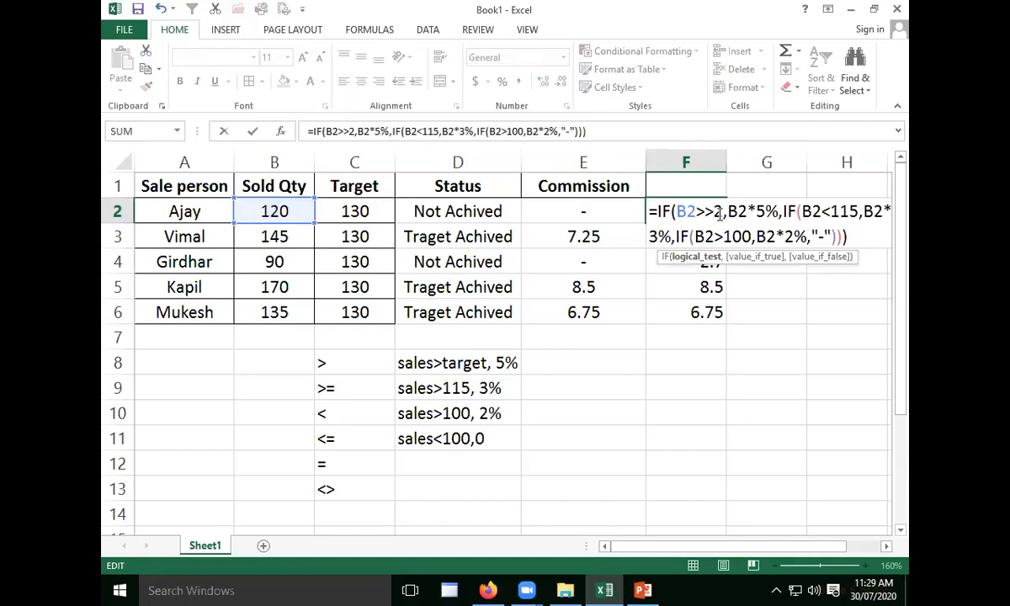
key("BackSpace")
left_click(821, 212)
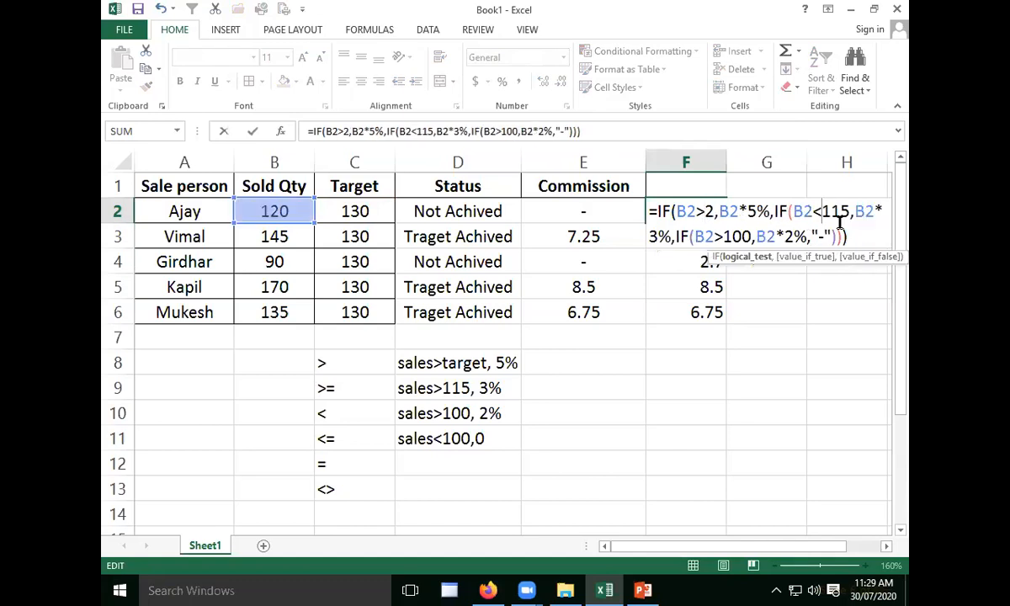
key("BackSpace")
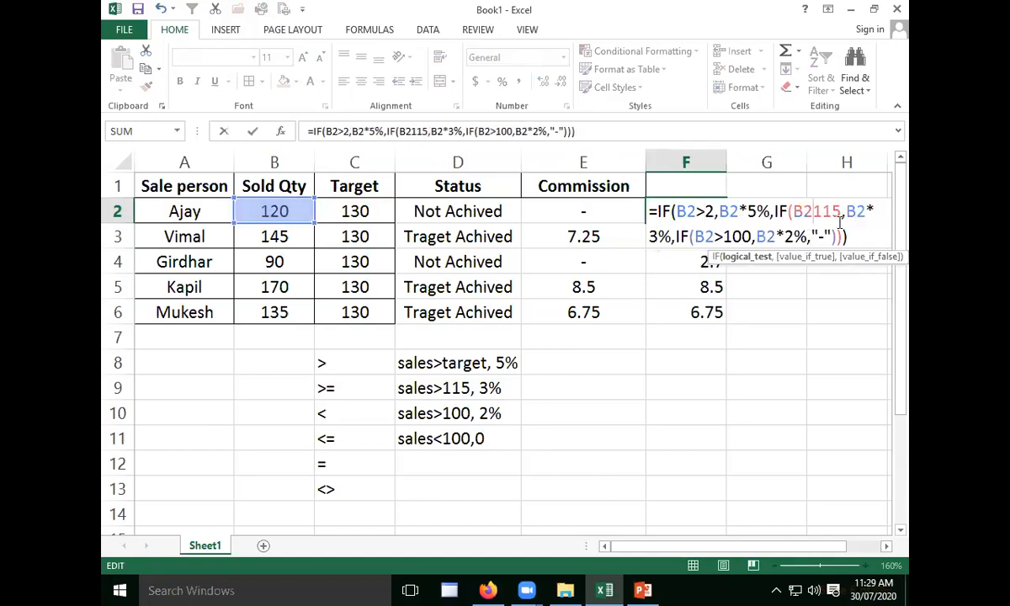
type(">")
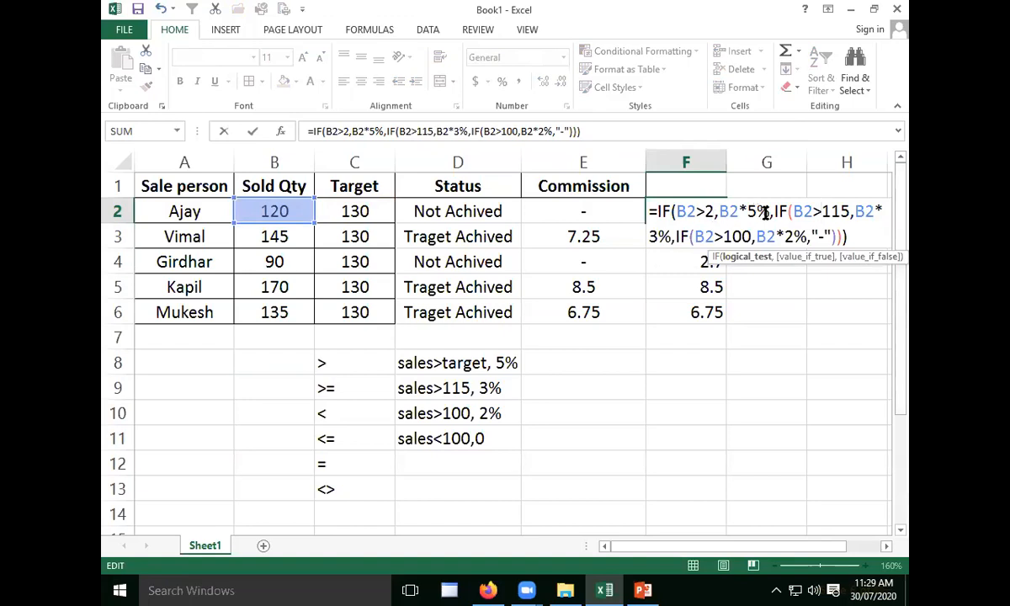
- Review the arguments of the nested IFs in the F2 formula and commit the edited formula
left_click(781, 238)
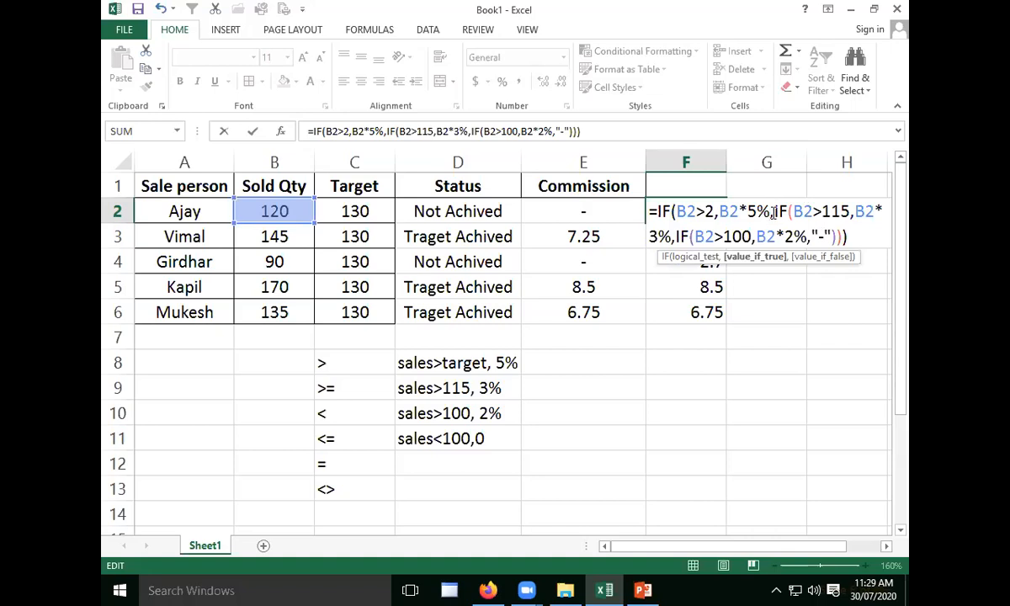
left_click_drag(772, 211, 676, 212)
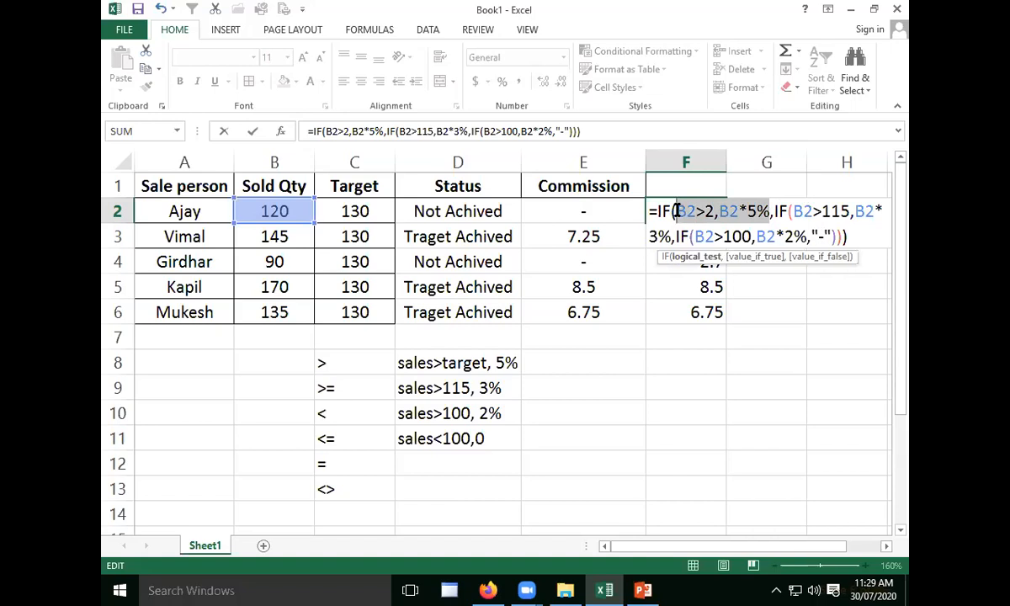
left_click(771, 211)
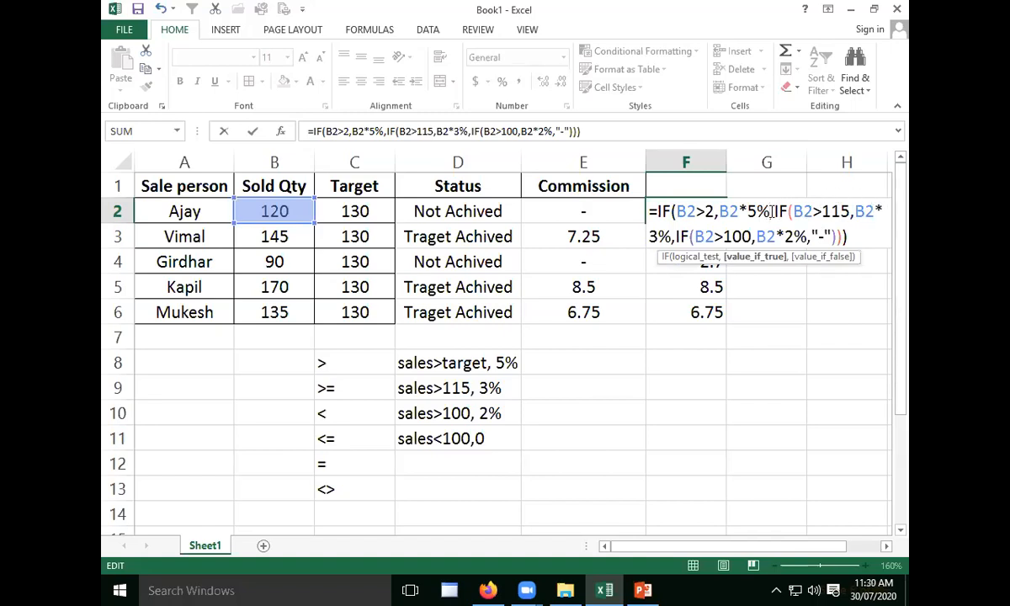
left_click_drag(657, 211, 807, 210)
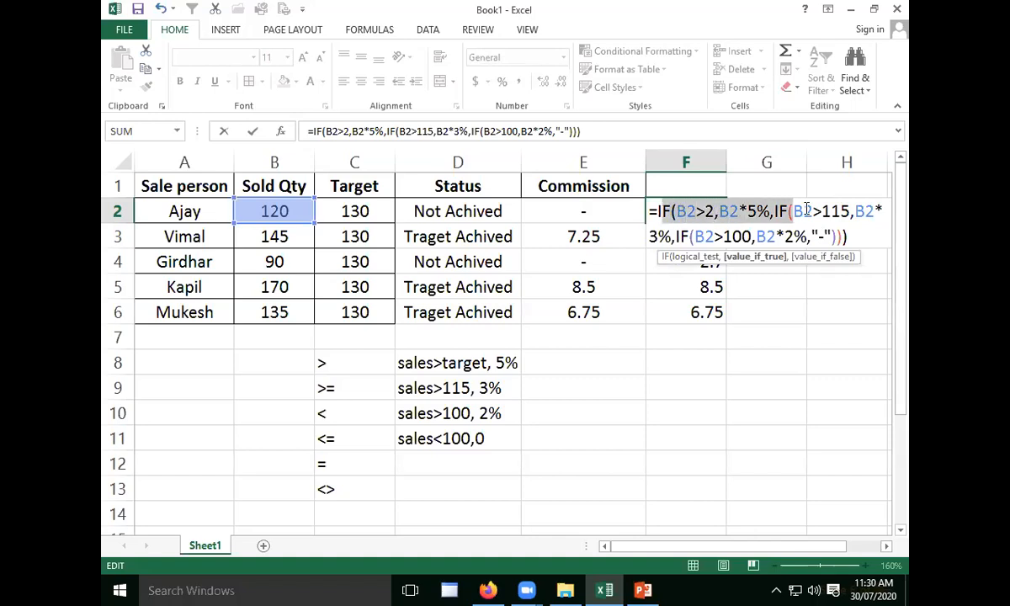
left_click(859, 238)
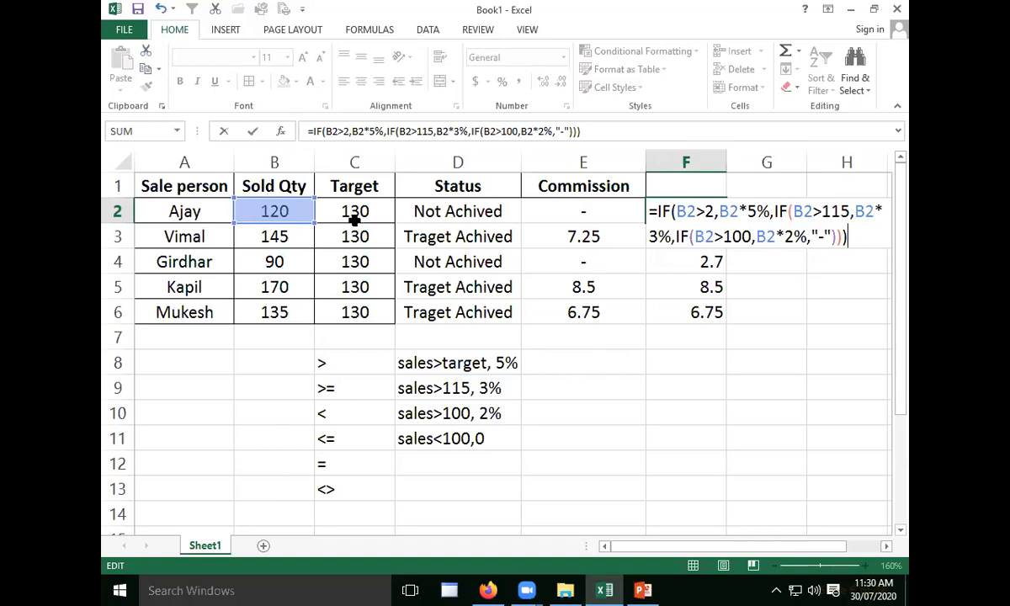
left_click(333, 514)
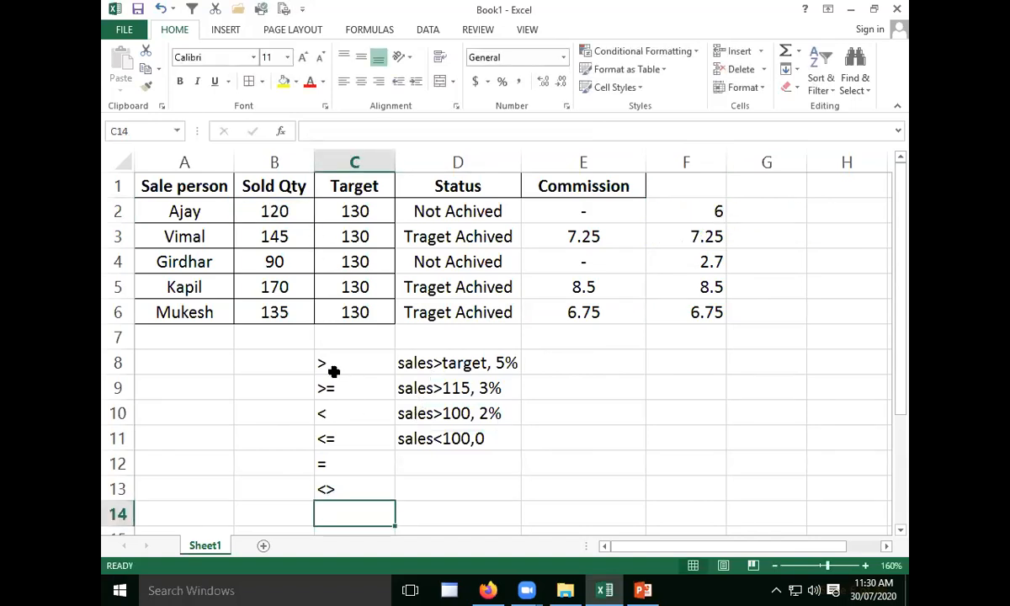
- Copy the salesperson, sold quantity and target table in A1:C6 to a new block starting at A16
left_click_drag(190, 181, 335, 302)
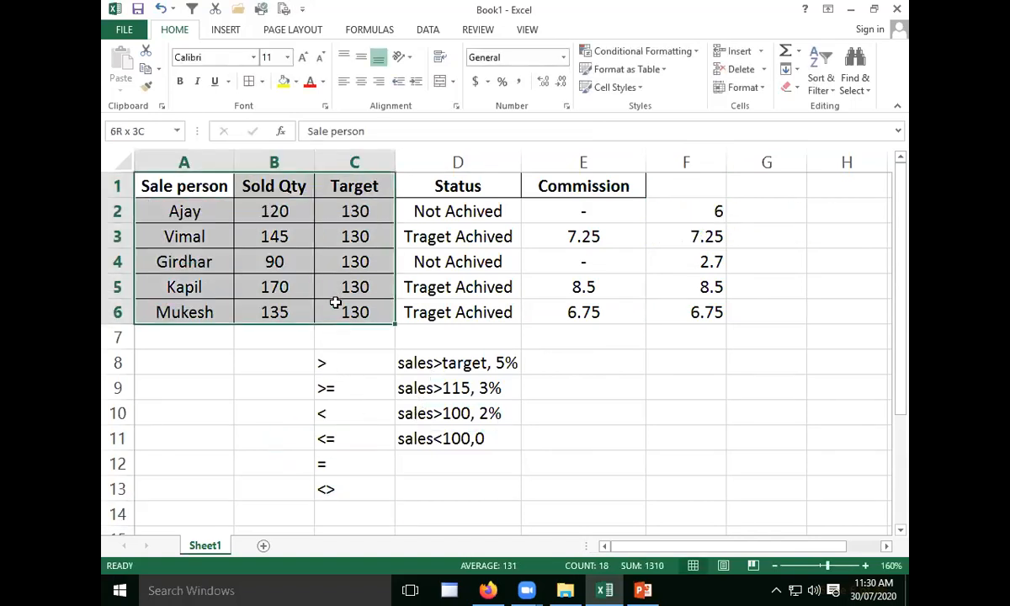
key("ctrl+c")
scroll(151, 270, "down", 3)
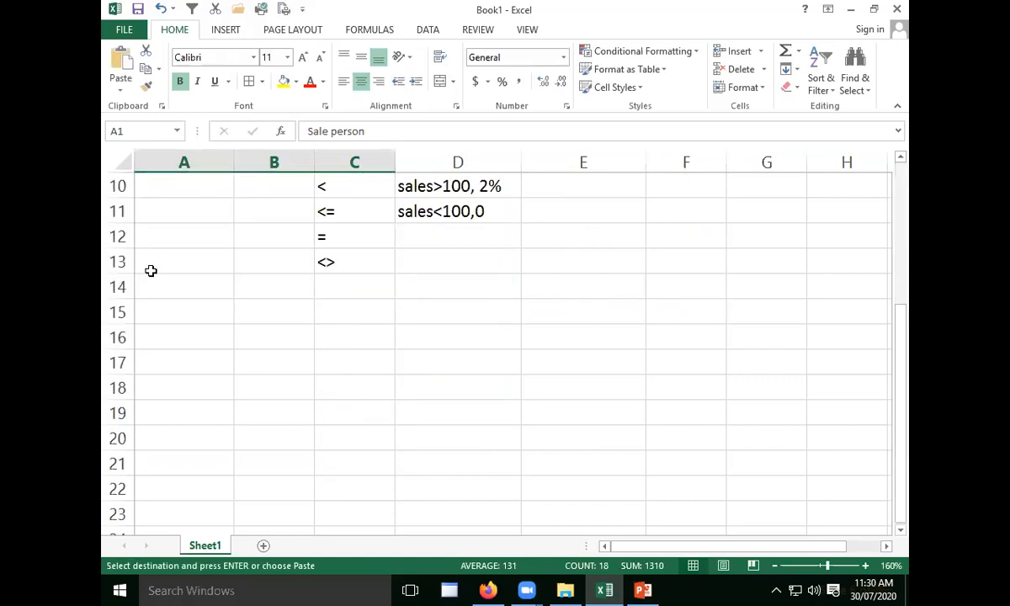
left_click(185, 337)
key("ctrl+v")
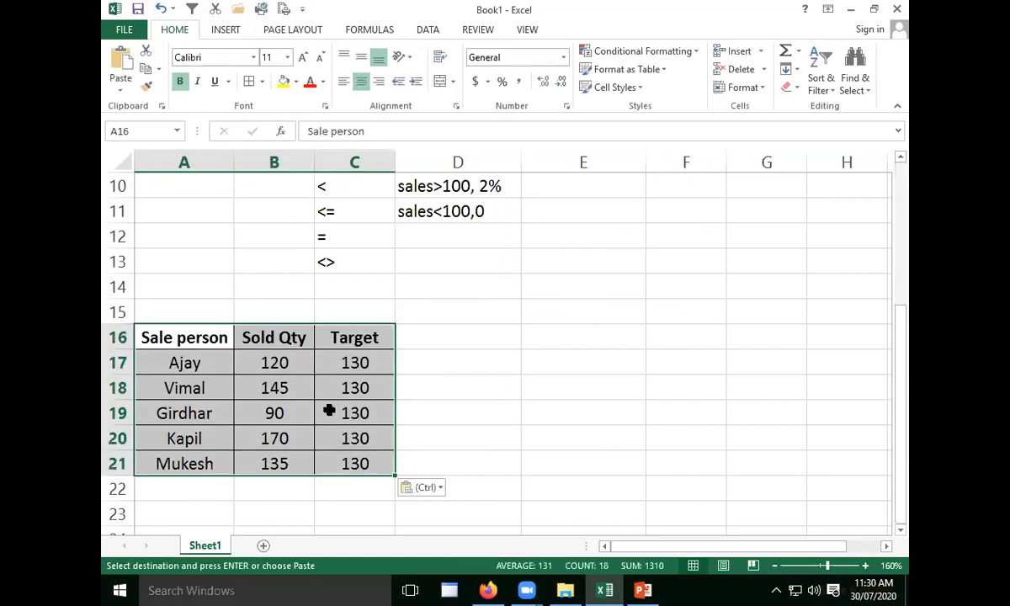
- Change the Target header in C16 of the copied table to "Target 1st day"
left_click(329, 411)
left_click(338, 355)
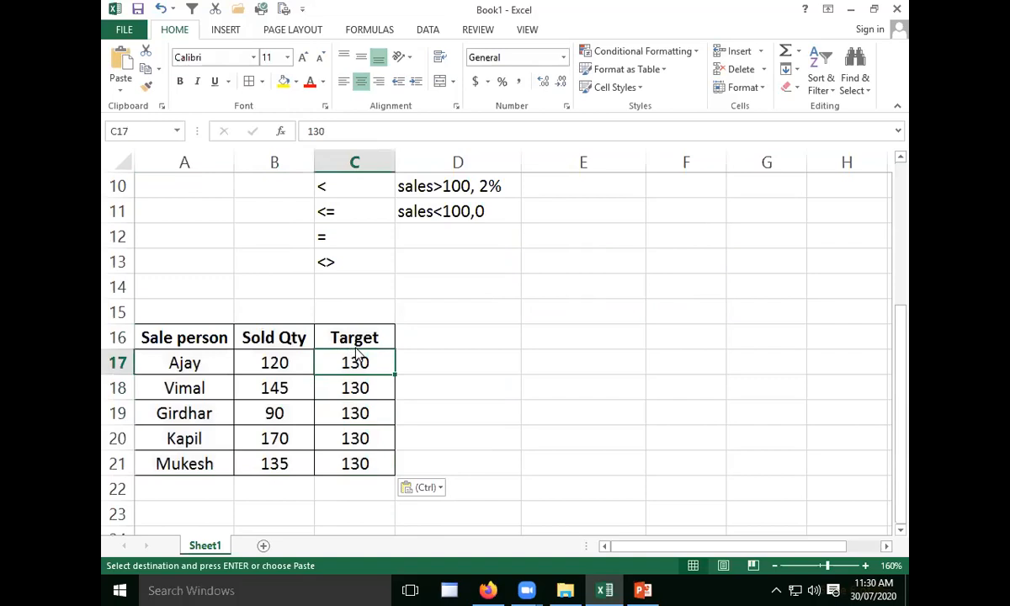
left_click(376, 337)
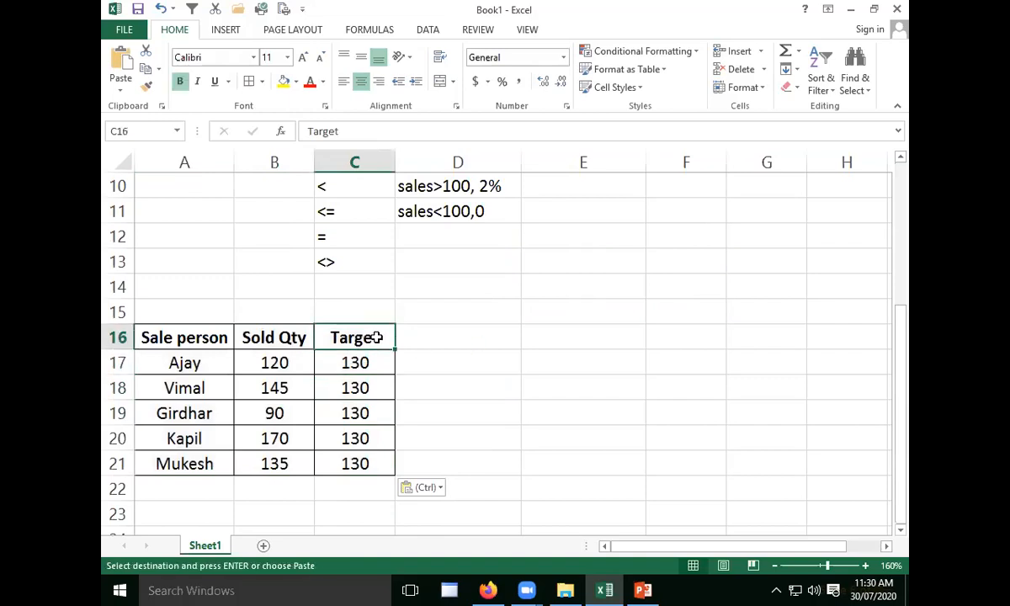
double_click(387, 337)
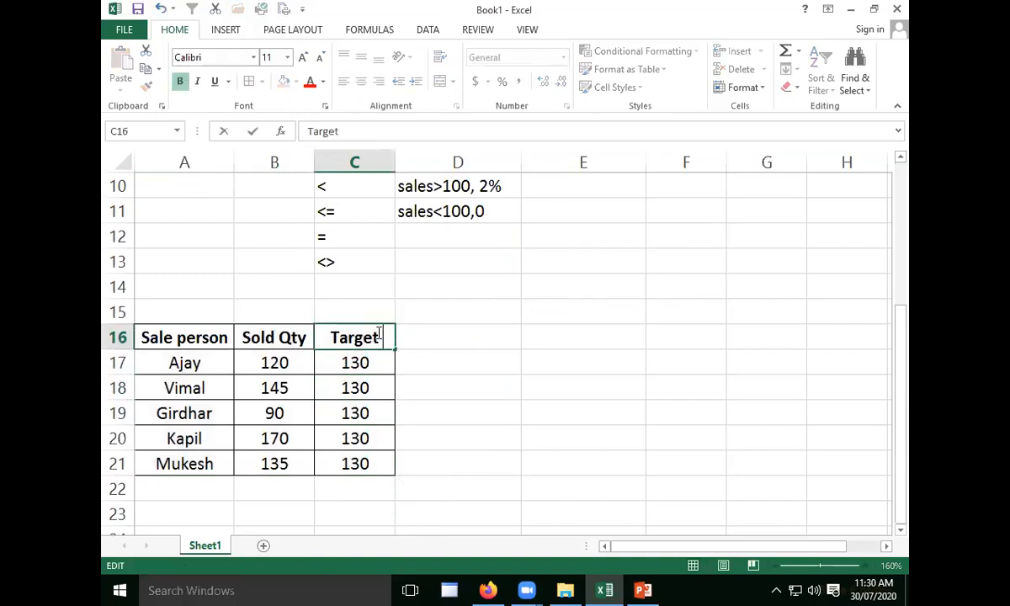
type("1")
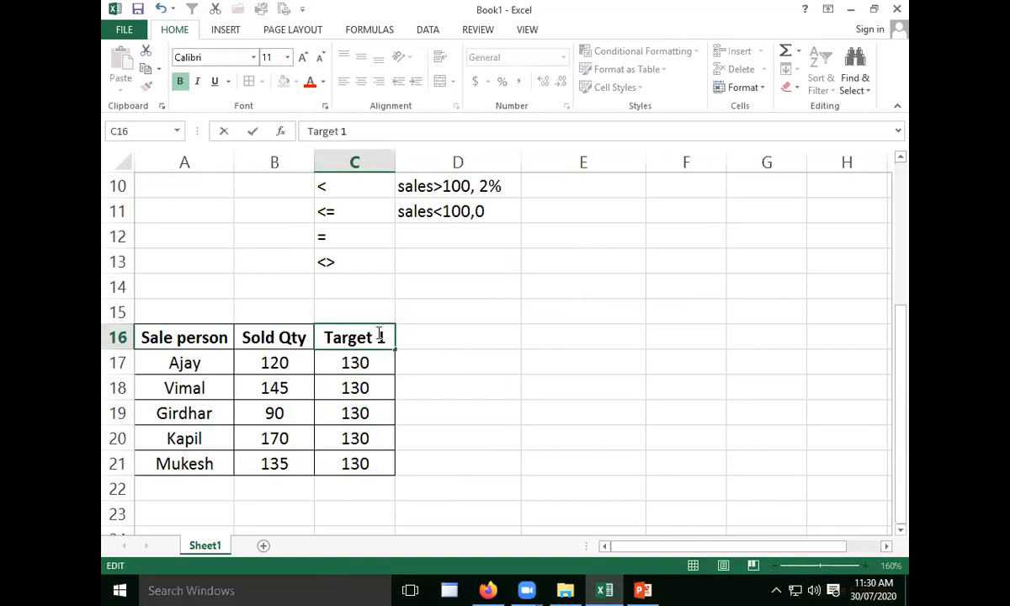
type("st day")
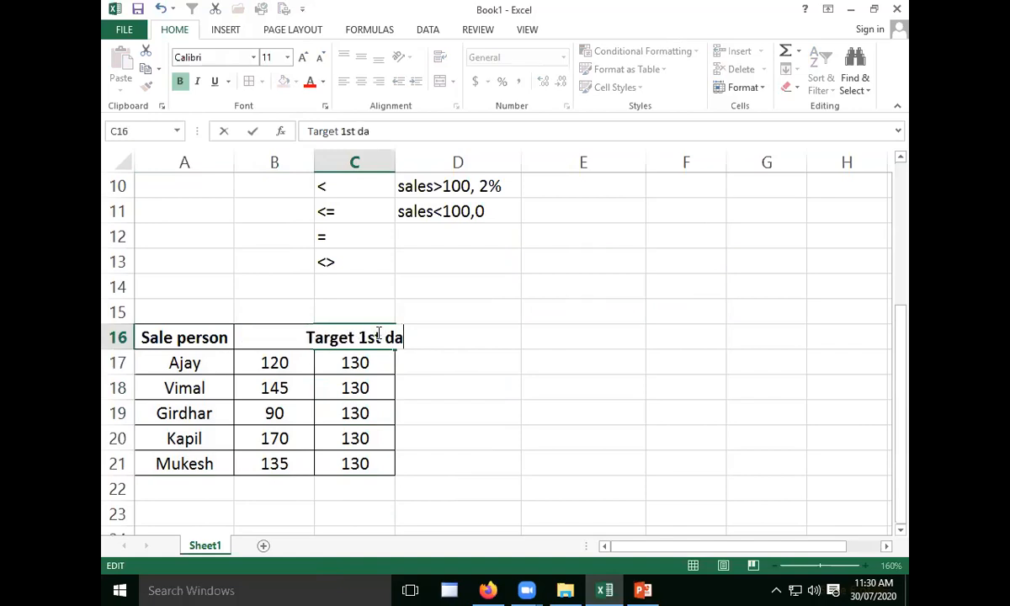
key("Tab")
- Add the headers "target 2nd day" in D16 and "target 3rd day" in E16
type("tar")
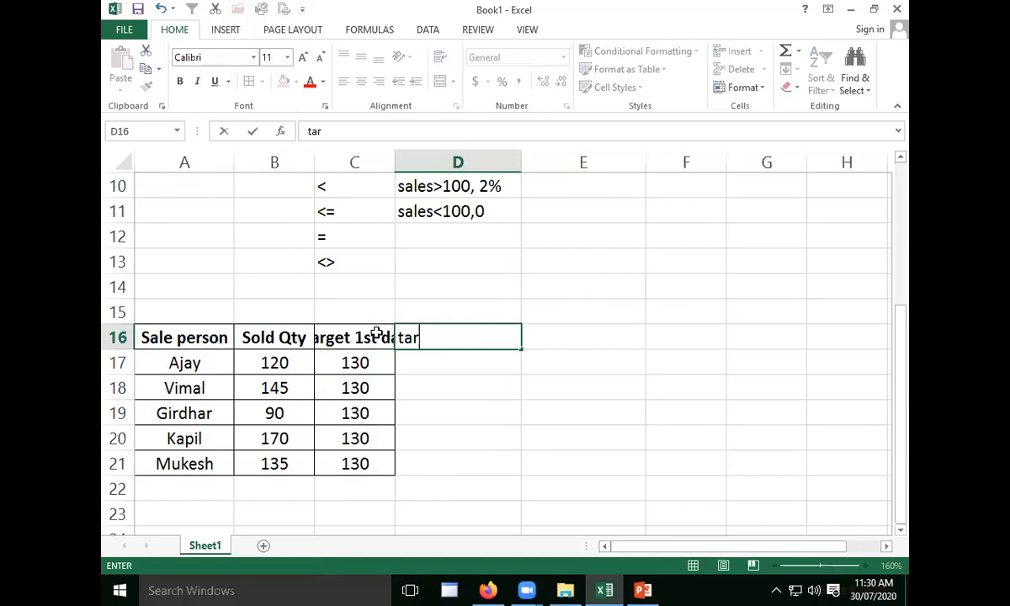
type("get 2nd day")
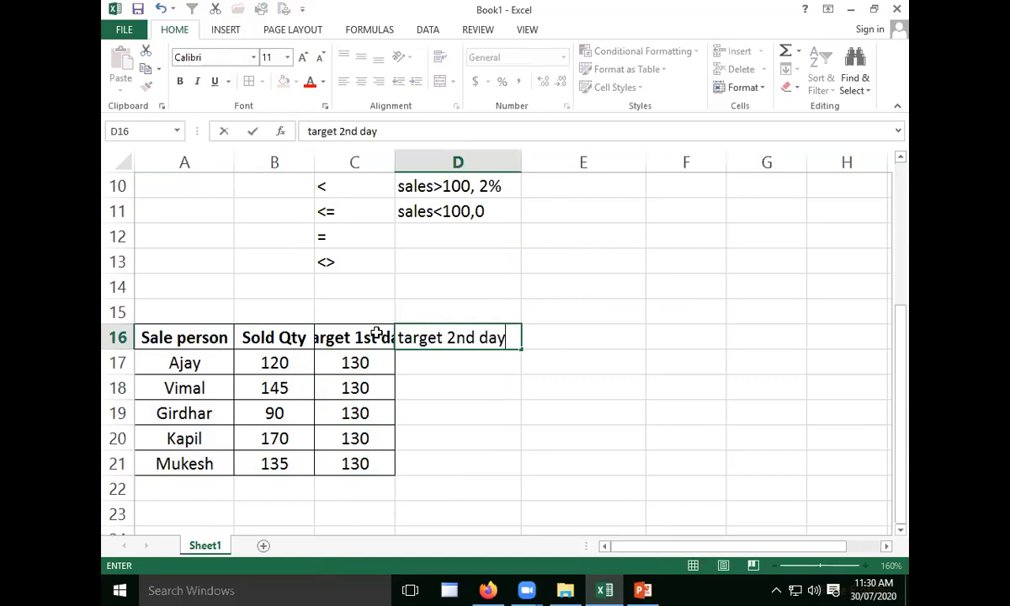
key("Tab")
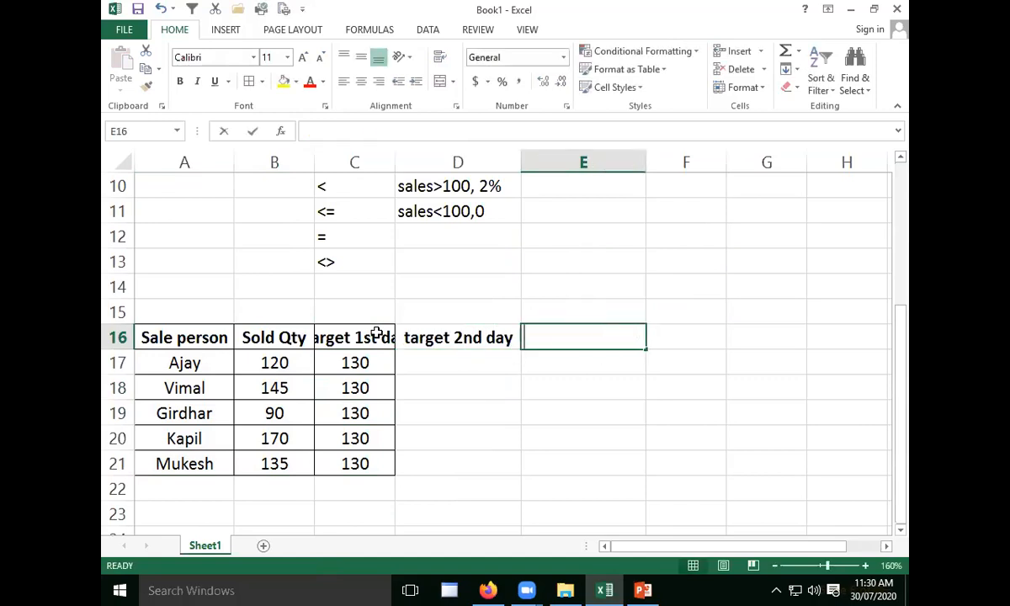
type("target 3")
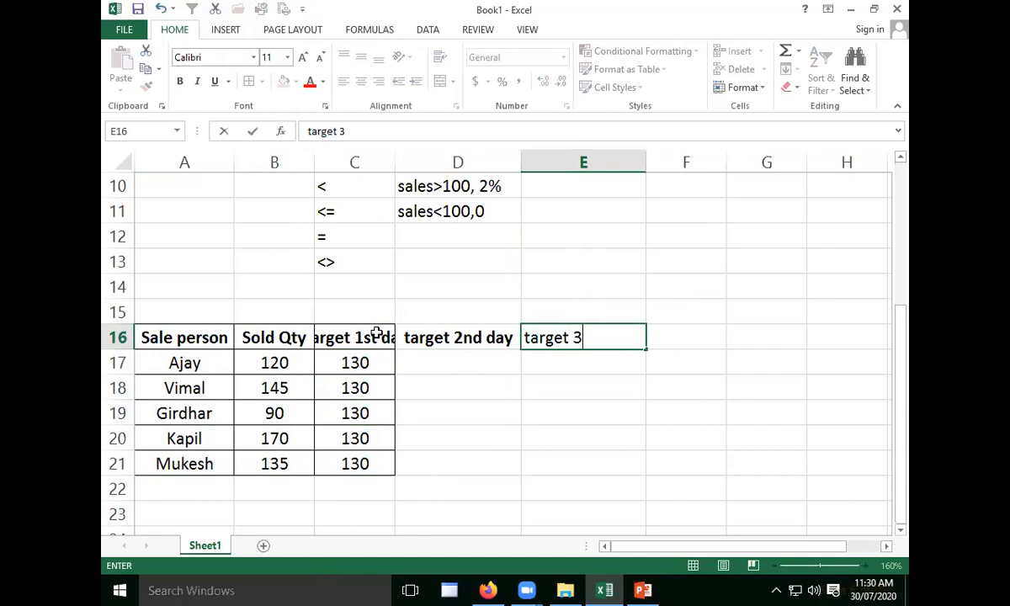
type("rd day")
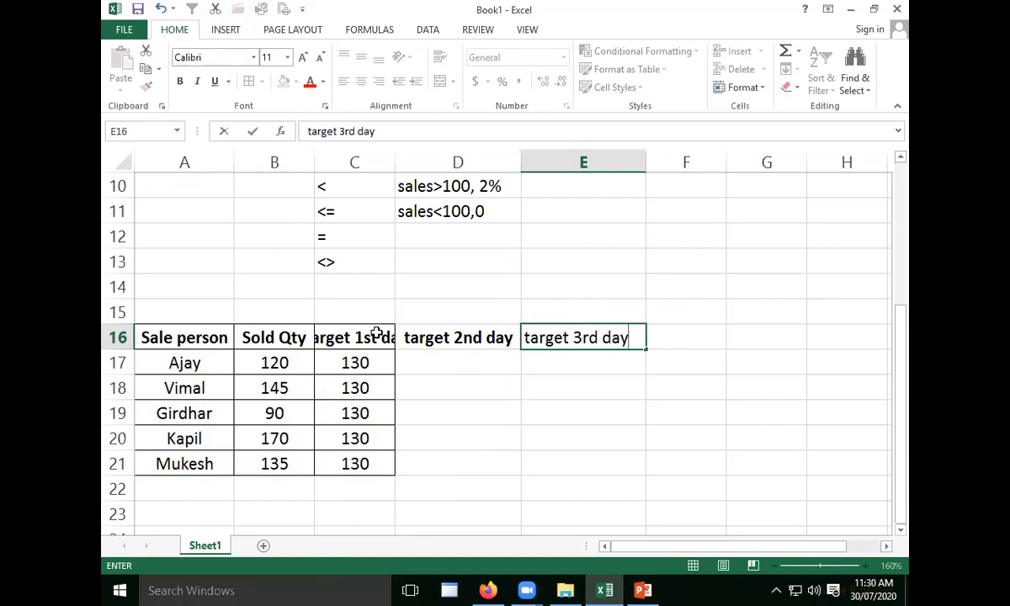
key("Tab")
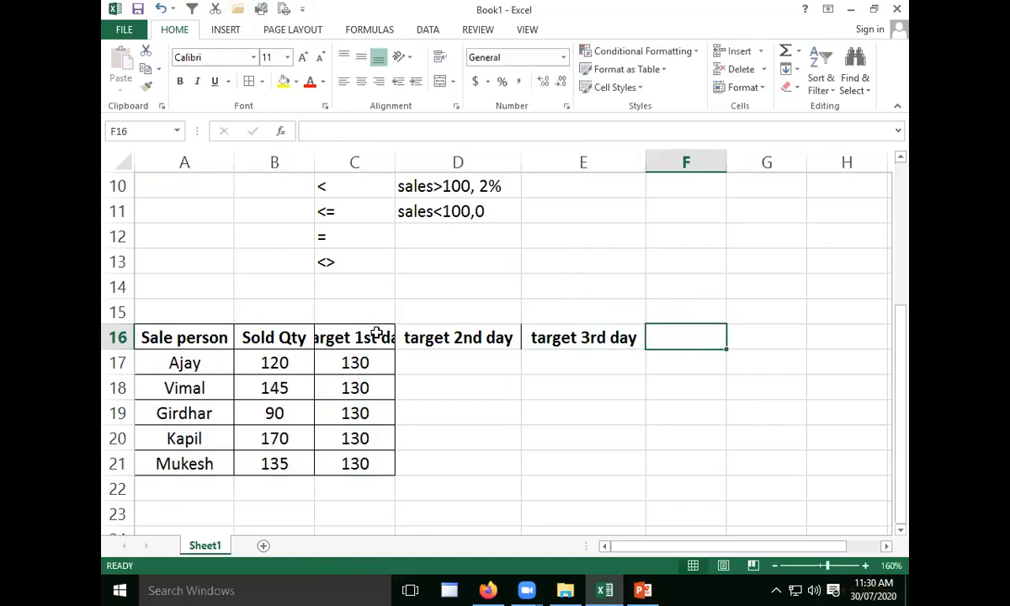
- Autofit column C to its header text and apply borders to the new headers in D16:E16
double_click(395, 160)
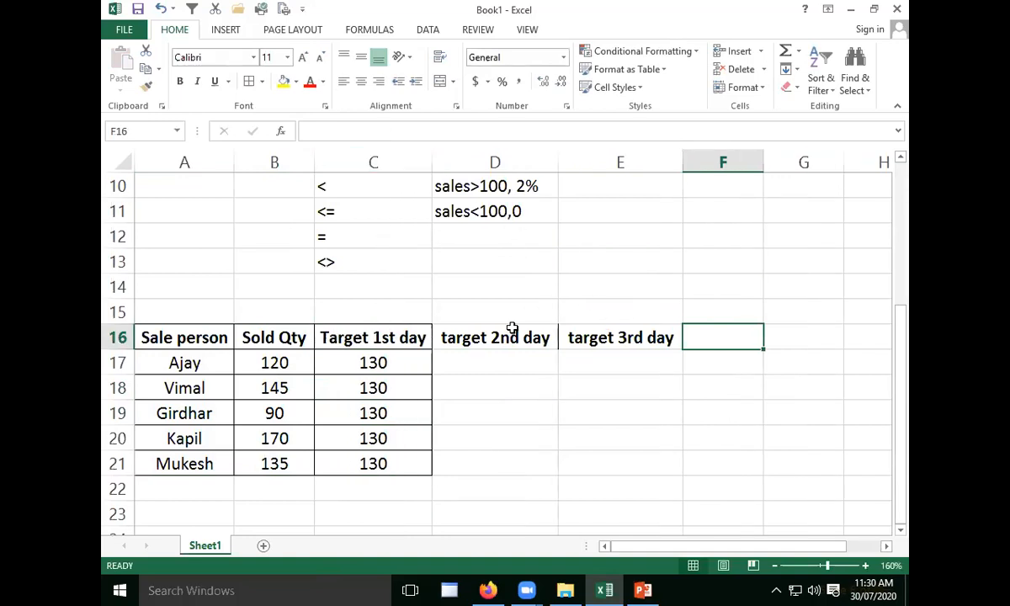
left_click(670, 338)
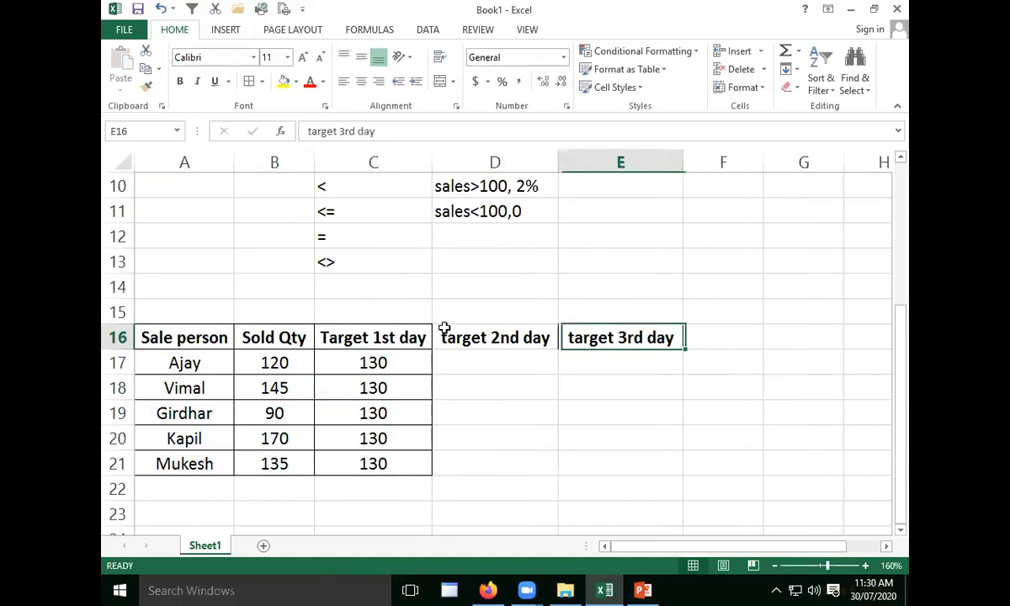
left_click(444, 327, "shift")
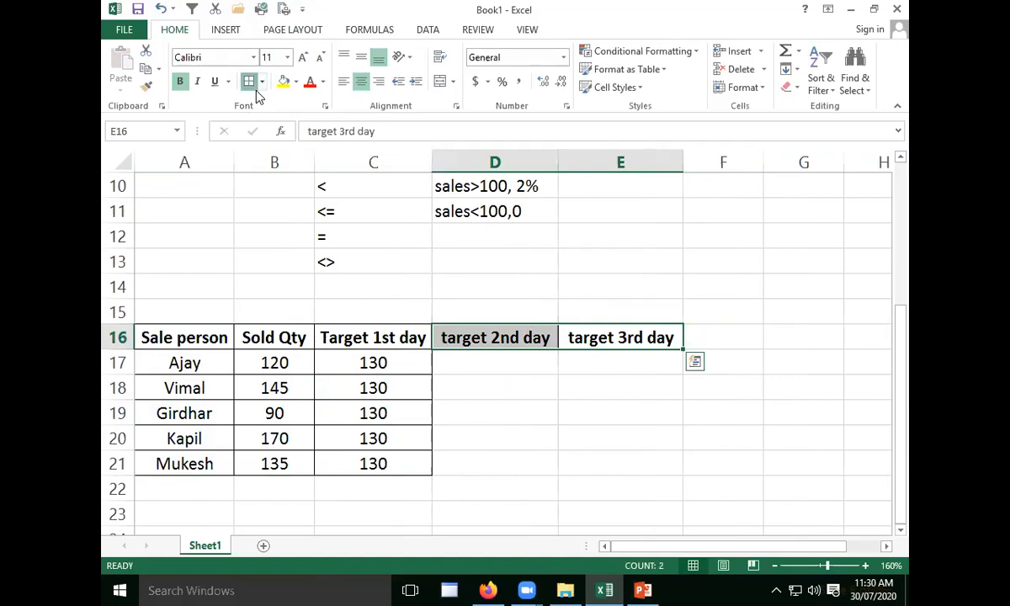
left_click(543, 380)
left_click(517, 367)
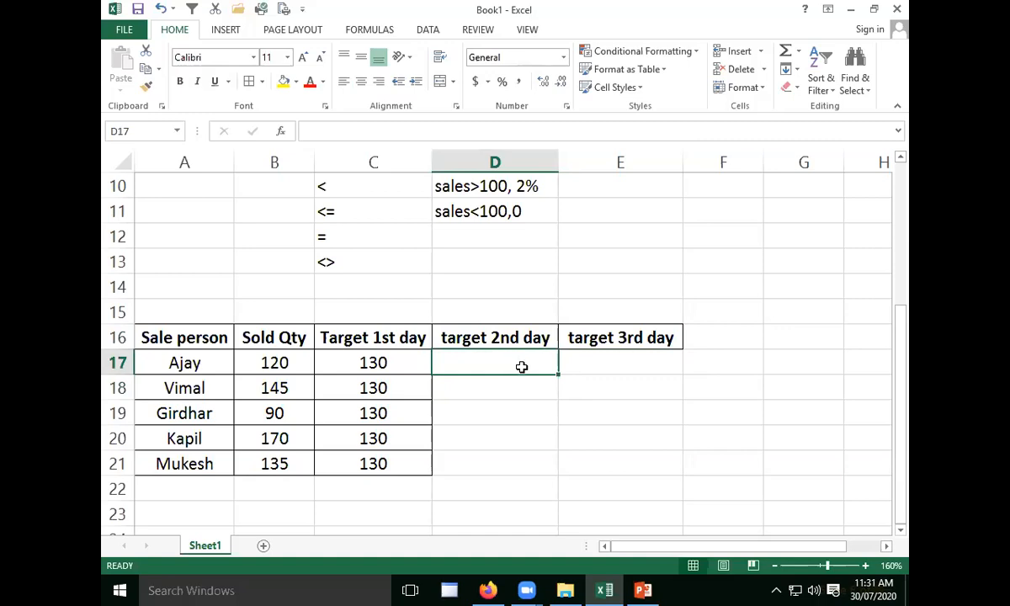
left_click(334, 354)
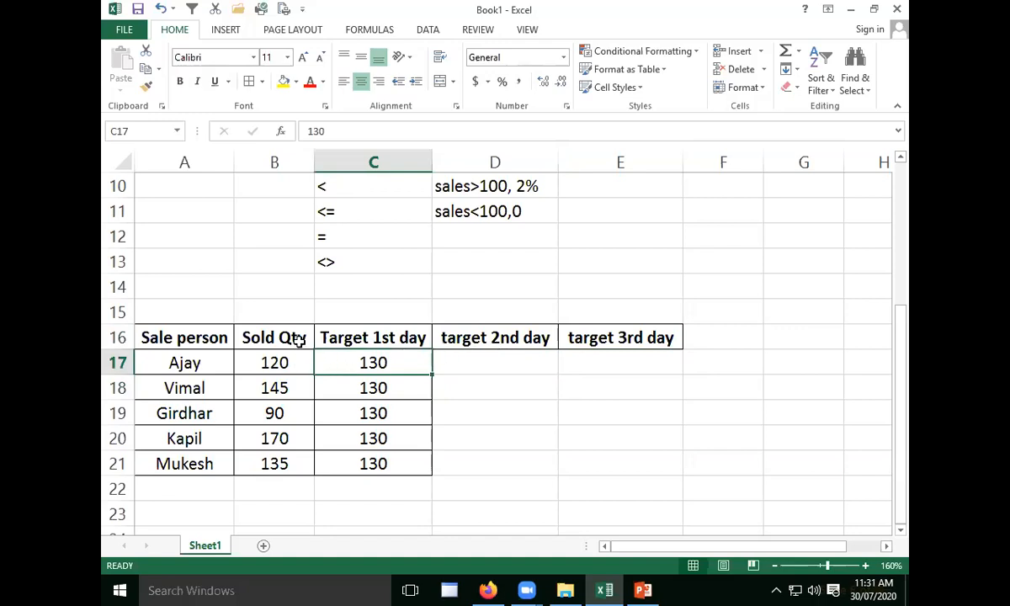
- Clear the three daily target headers from C16:E16
double_click(495, 339)
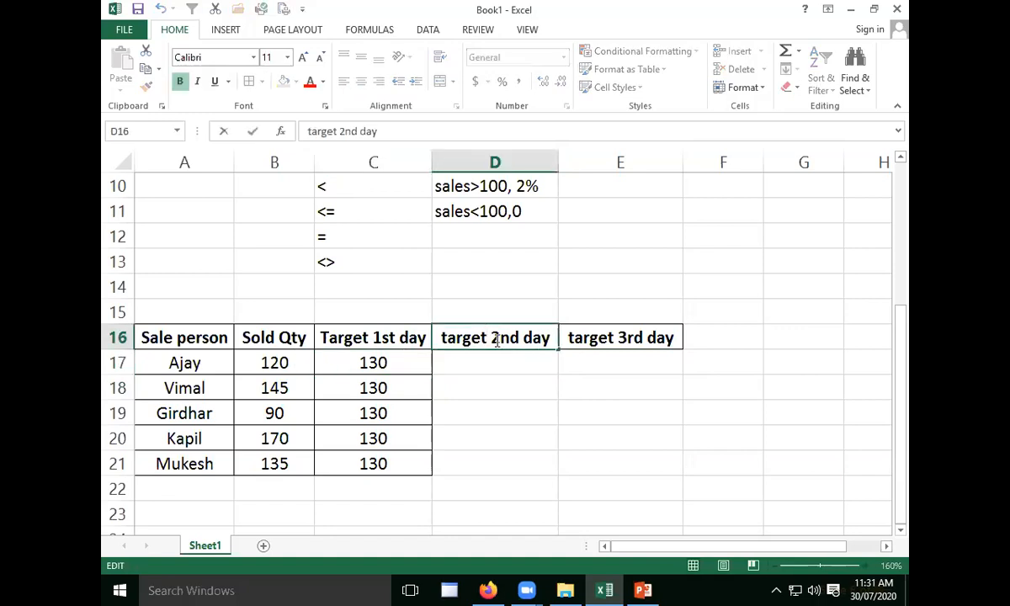
mouse_move(394, 333)
left_mouse_down()
mouse_move(395, 374)
mouse_move(395, 339)
left_mouse_up()
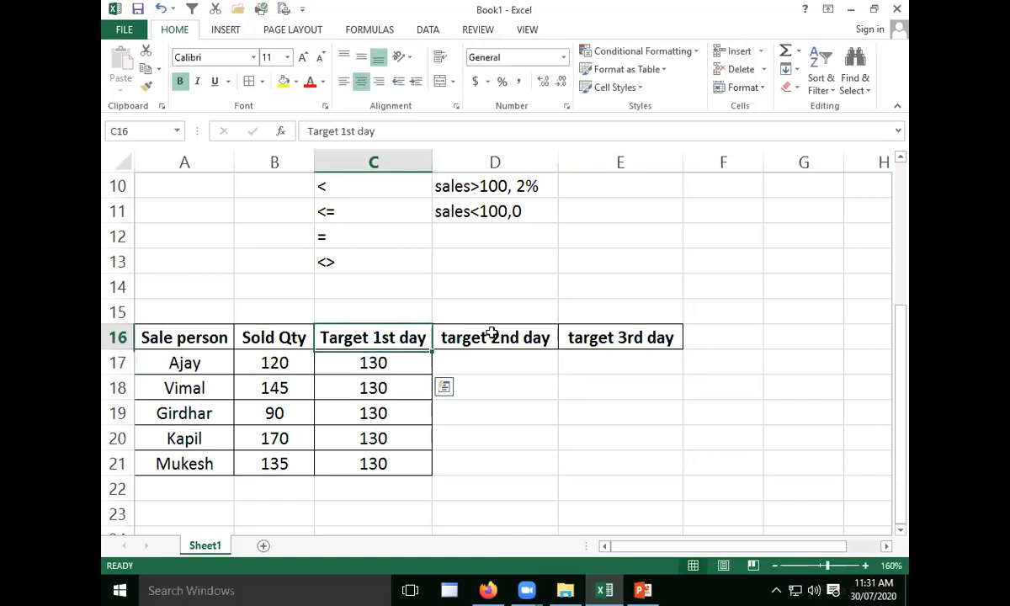
left_click_drag(492, 335, 503, 332)
key("Delete")
left_click(622, 338)
key("Delete")
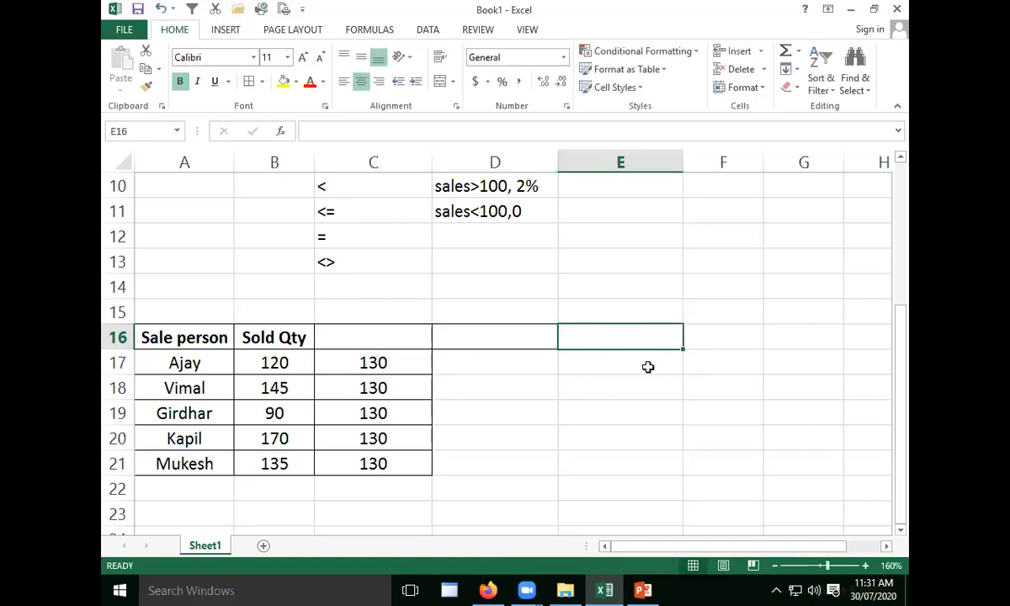
- Copy the "Sold Qty" header from B16 into C16 and D16
left_click(402, 339)
left_click(291, 335)
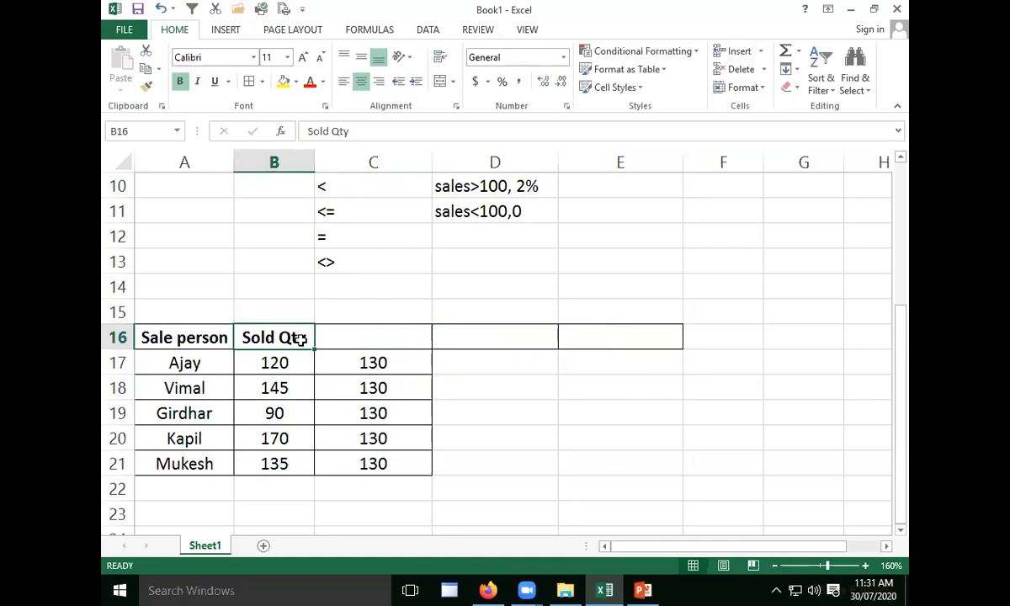
key("ctrl+c")
left_click(361, 330)
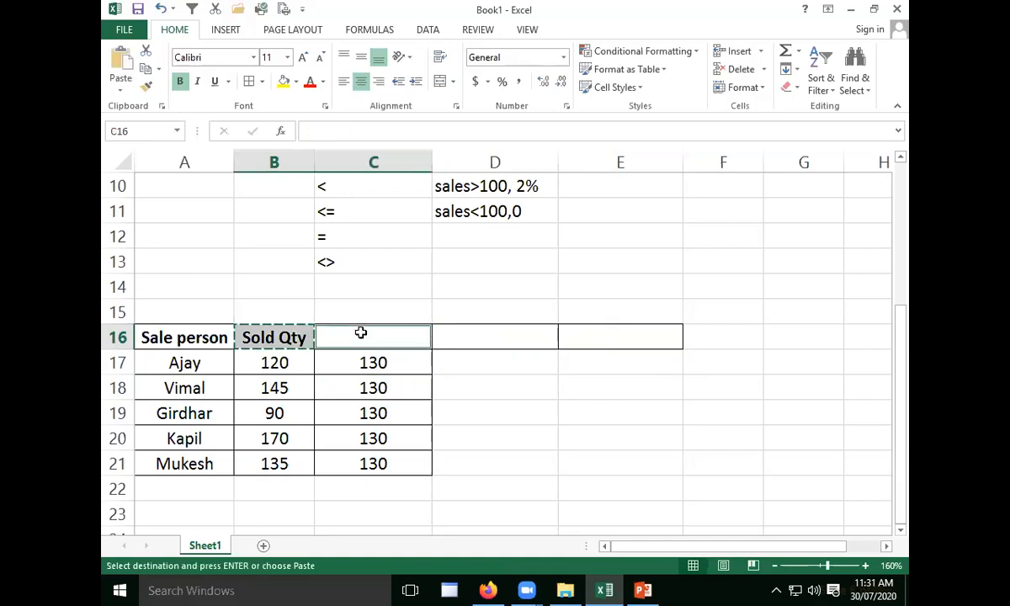
key("ctrl+v")
left_click(494, 327)
key("ctrl+v")
left_click(485, 384)
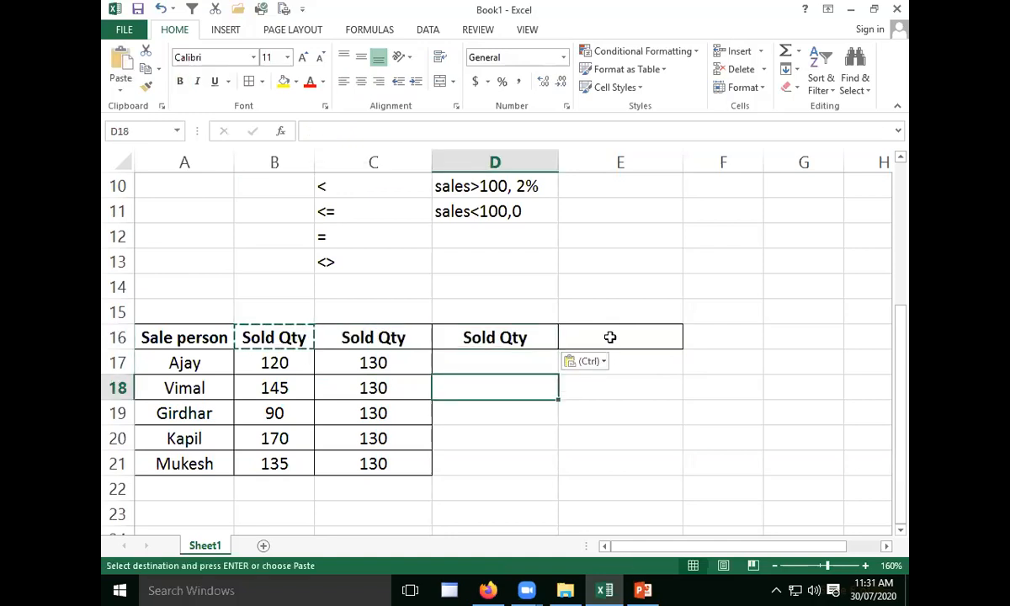
- Enter the header "Target" in E16
left_click(611, 337)
type("Target")
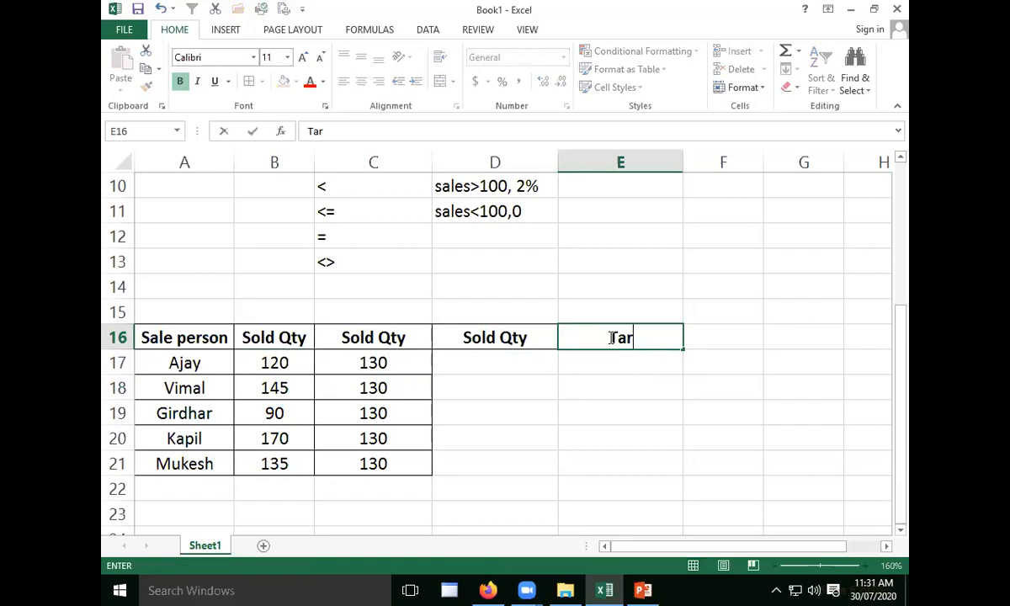
key("Return")
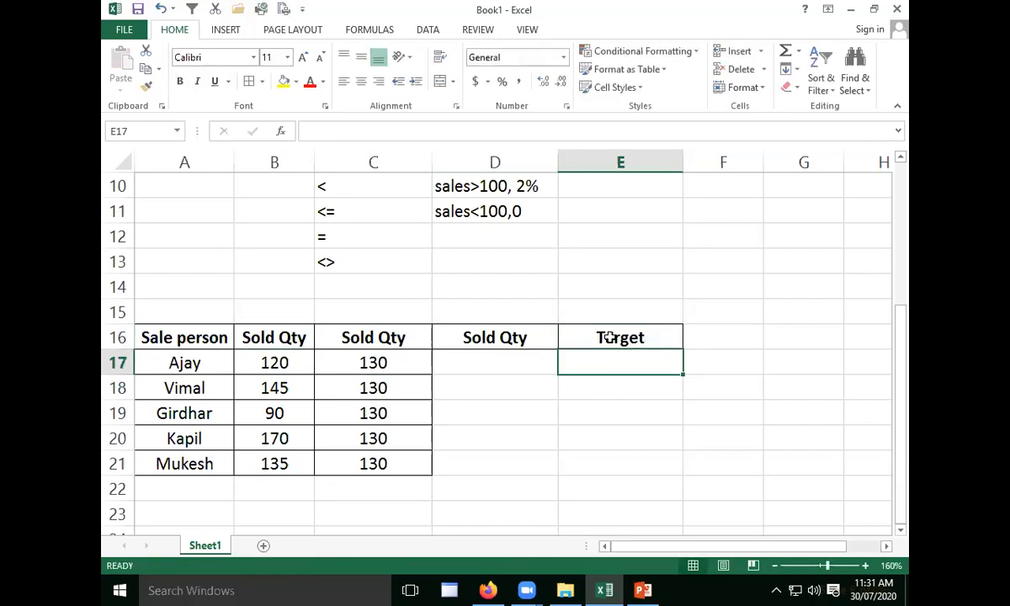
- Replace the quantities in C17:C20 with 135, 110, 170 and 150
key("Down")
key("Left")
key("Left")
key("Up")
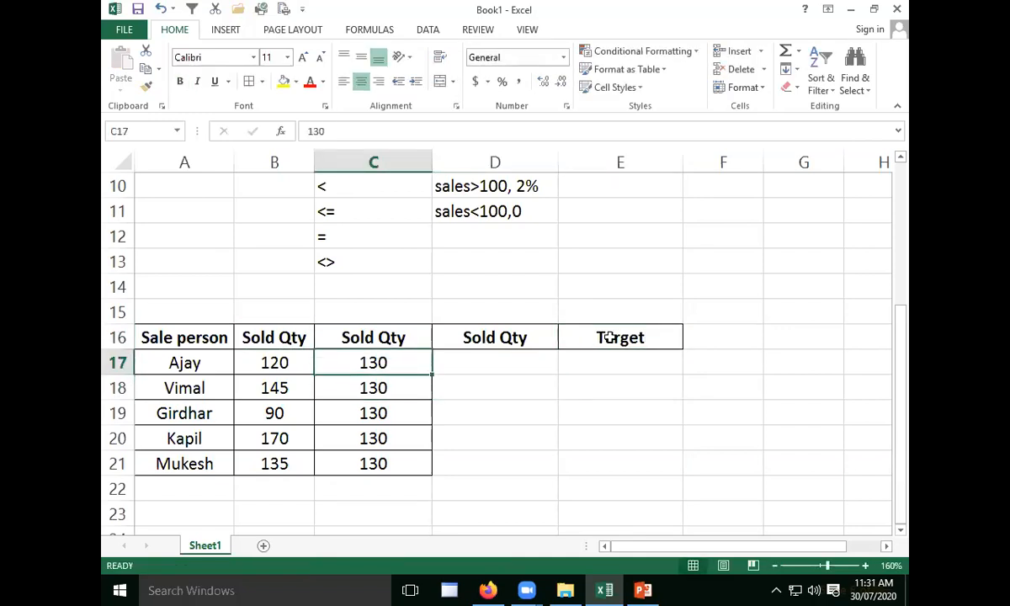
type("135")
key("Return")
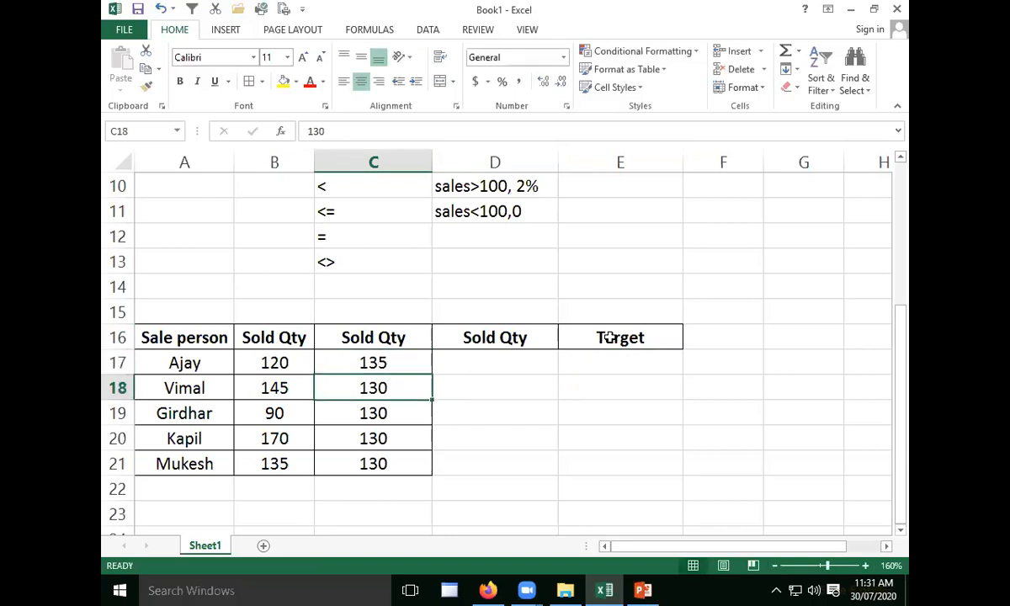
type("110")
key("Return")
type("170")
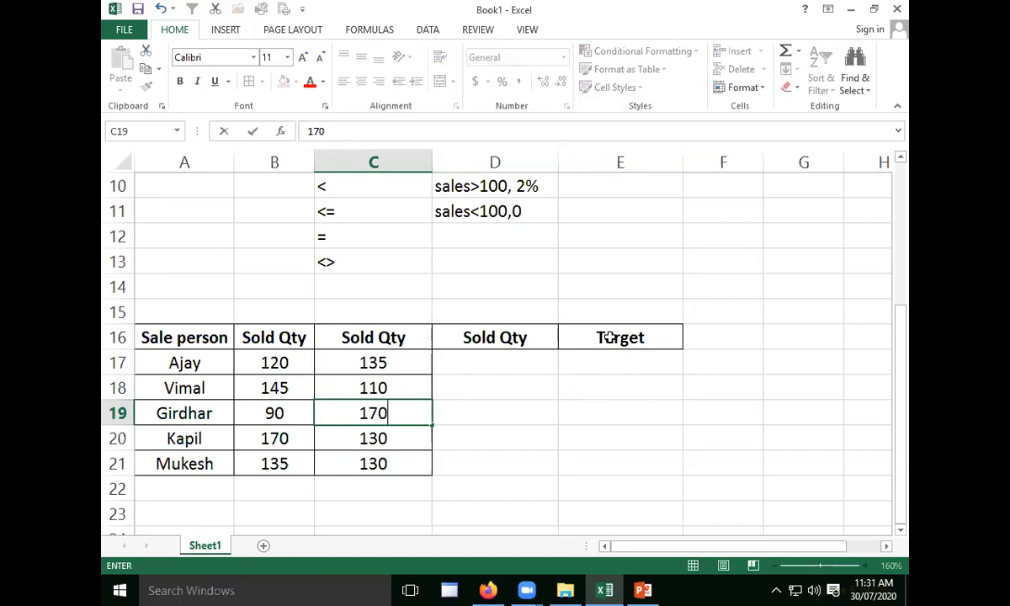
key("Return")
type("150")
key("ctrl+Return")
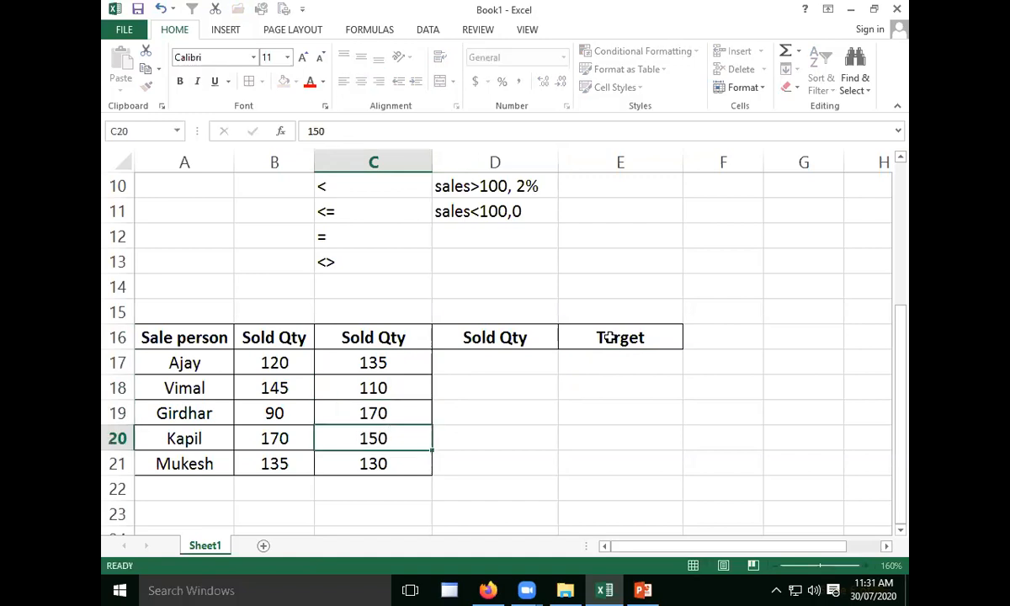
key("Return")
- Enter the quantities 95, 112, 130, 160 and 120 in D17:D21
key("Right")
key("Up")
key("Up")
key("Up")
key("Up")
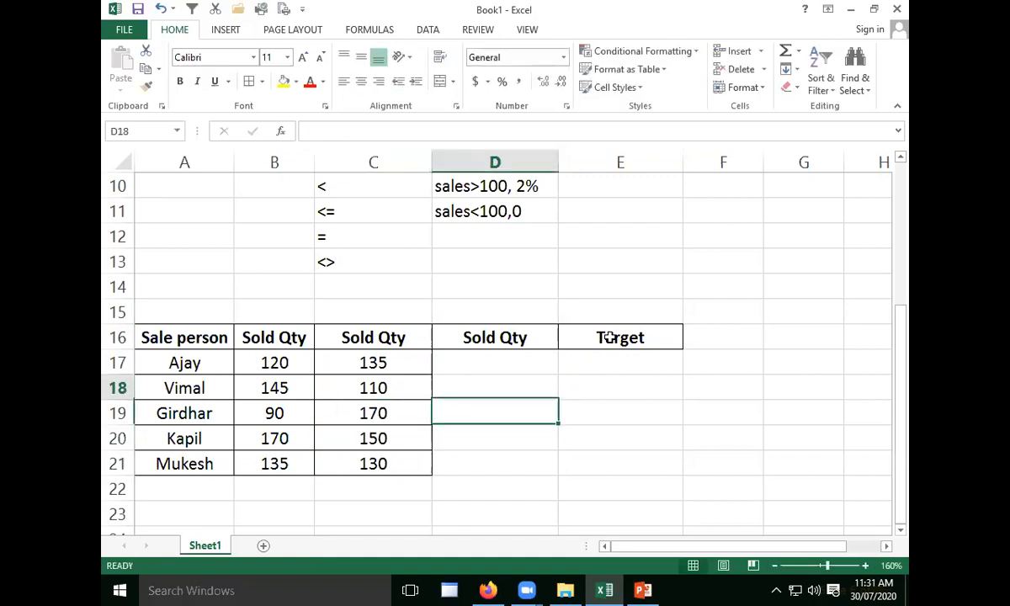
type("95")
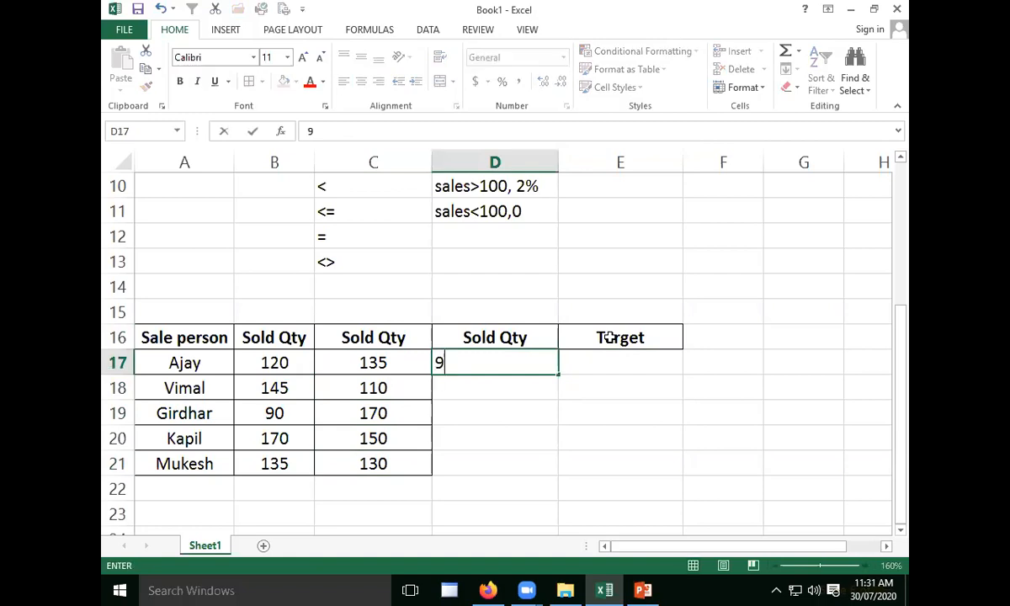
key("Return")
type("112")
key("Return")
type("130")
key("Return")
type("160")
key("Return")
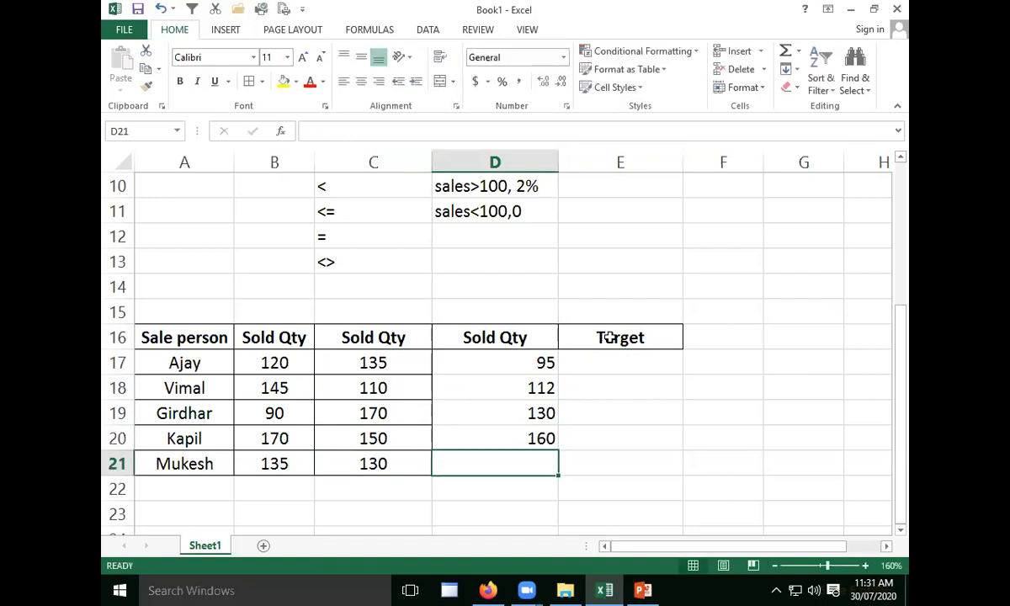
type("120")
key("Right")
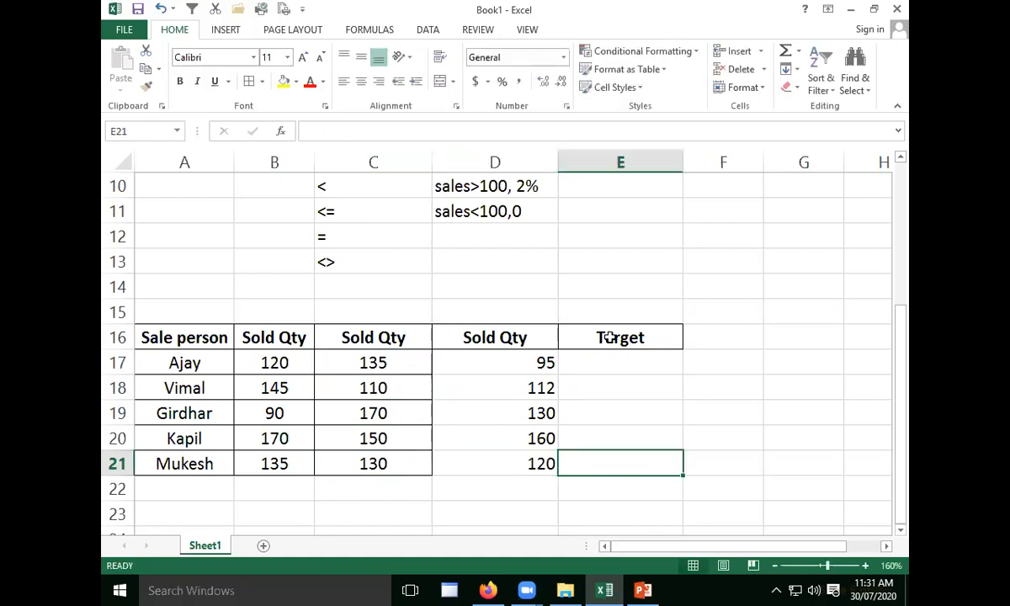
- Rename the headers in B16, C16 and D16 as "day1", "day2" and "day3"
key("Up")
key("Up")
key("Up")
key("Up")
key("Left")
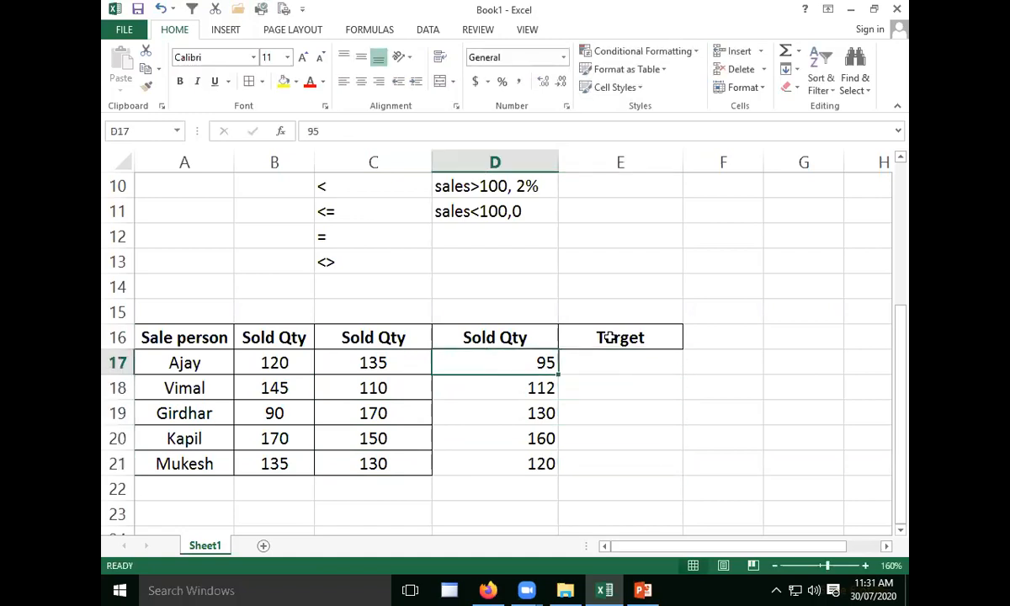
key("Left")
key("Left")
key("Up")
key("Right")
key("Left")
type("day1")
key("Right")
type("day2")
key("Right")
type("day3")
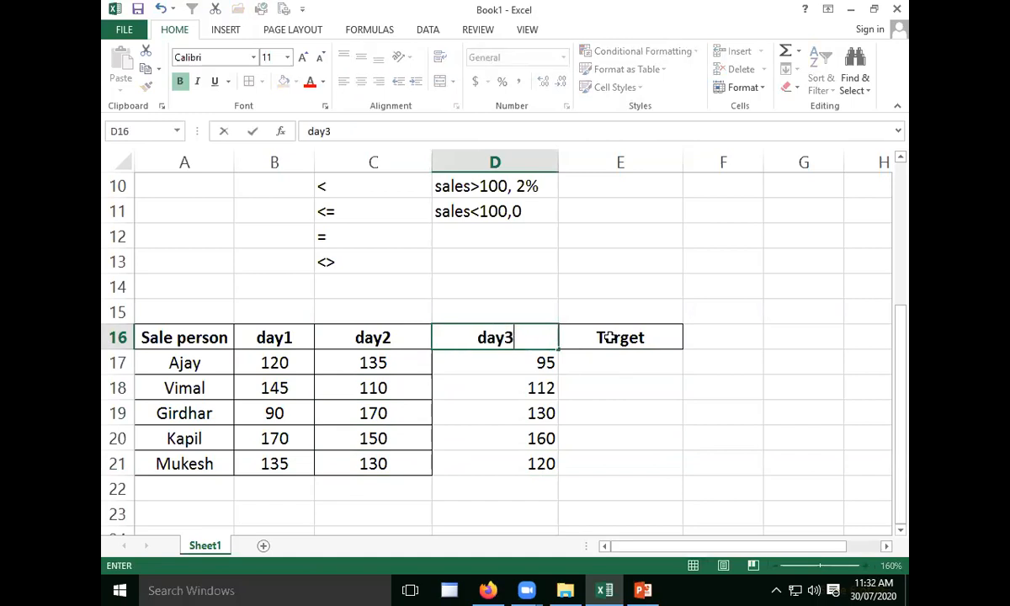
key("Right")
key("Return")
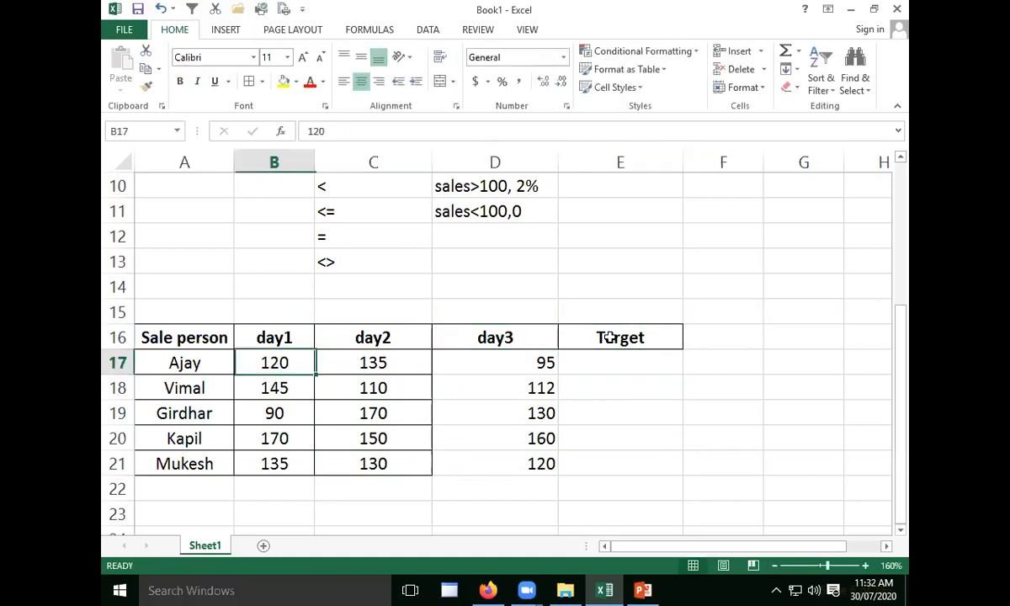
- Enter 130 as the target in E17 and fill it down to E21
key("Down")
key("Right")
key("Right")
key("Right")
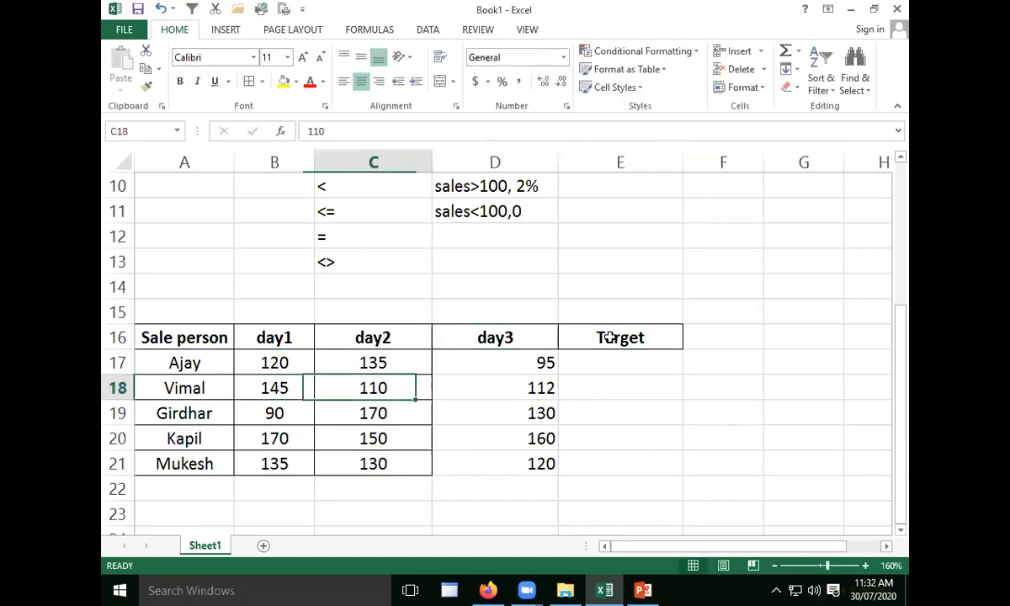
key("Up")
type("130")
key("Return")
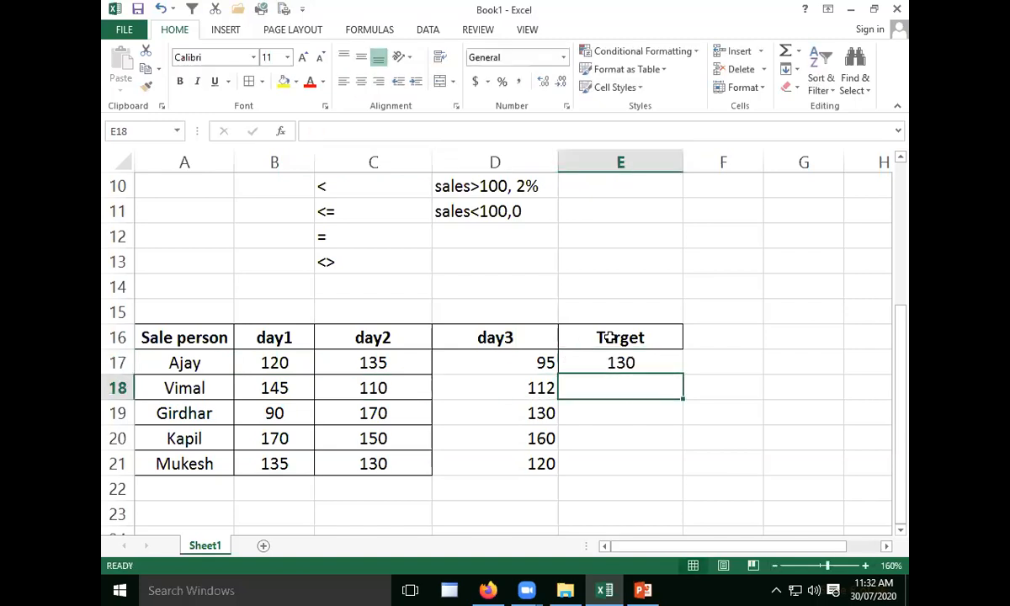
left_click(672, 363)
left_click_drag(679, 376, 666, 466)
key("ctrl+d")
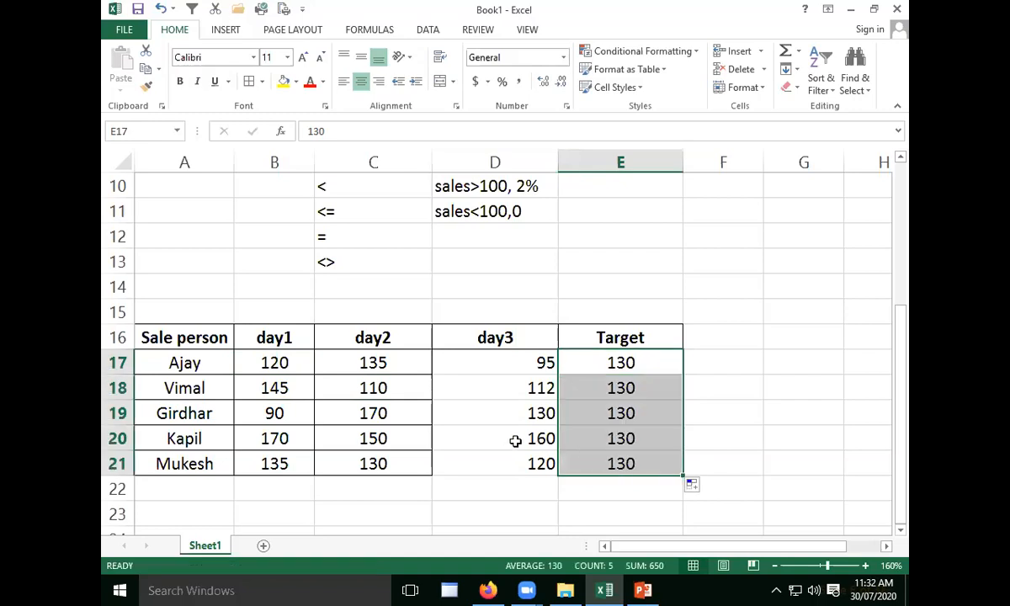
left_click(519, 431)
left_click(566, 456)
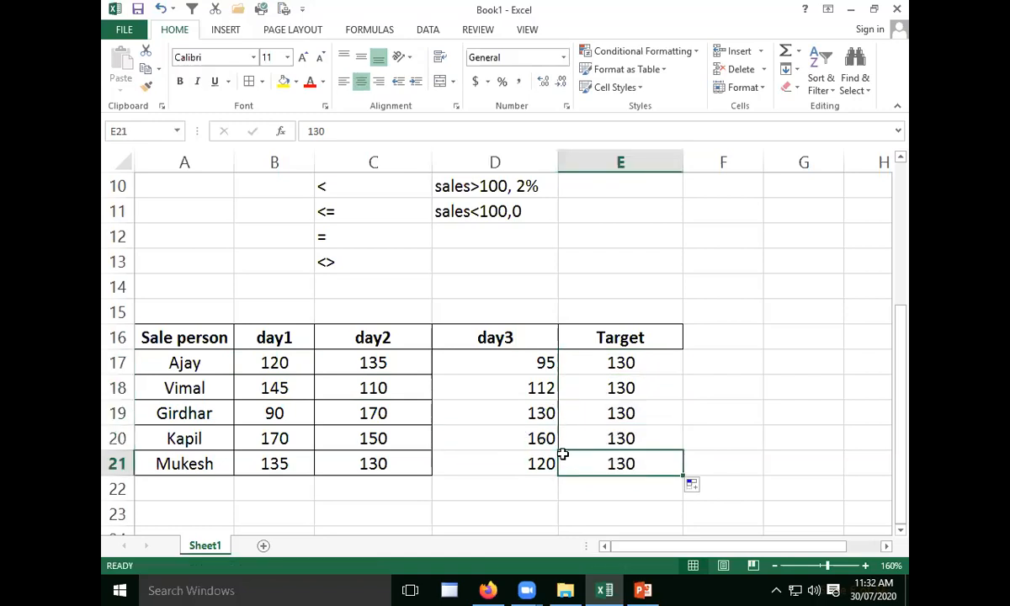
left_click(464, 416)
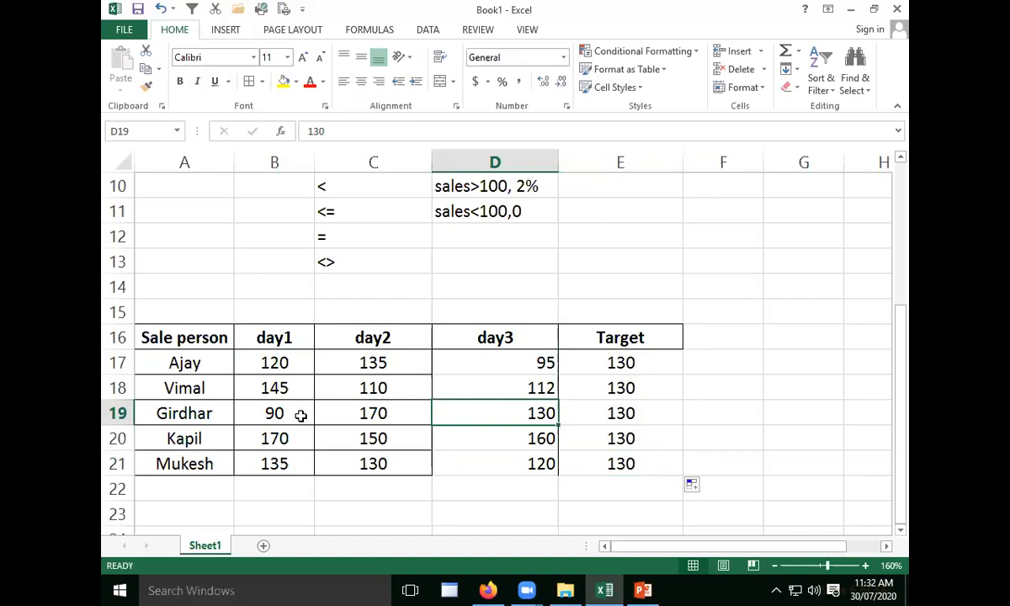
left_click(524, 440)
left_click(476, 480)
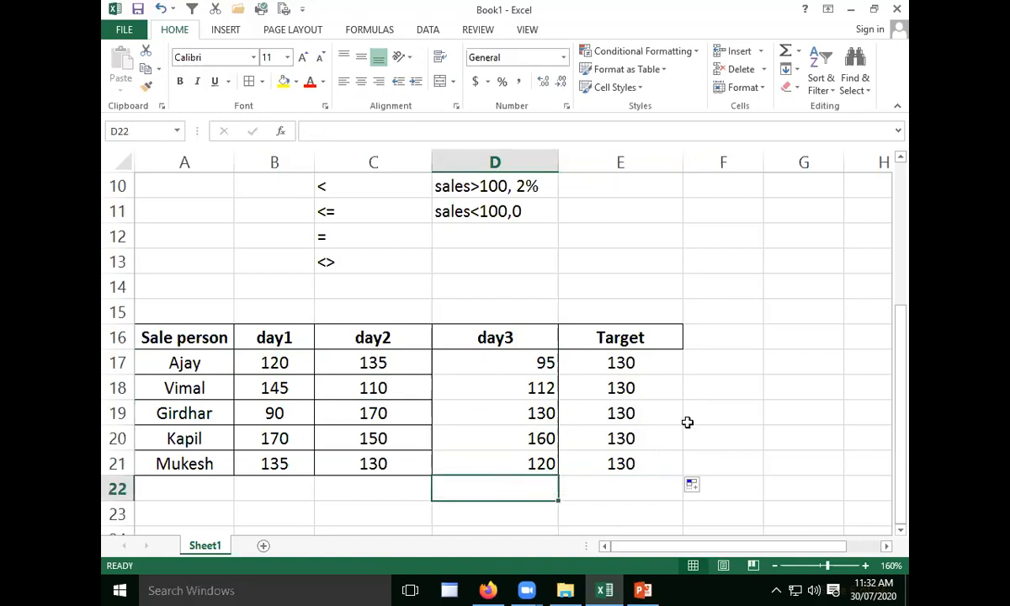
left_click(687, 422)
left_click(386, 459)
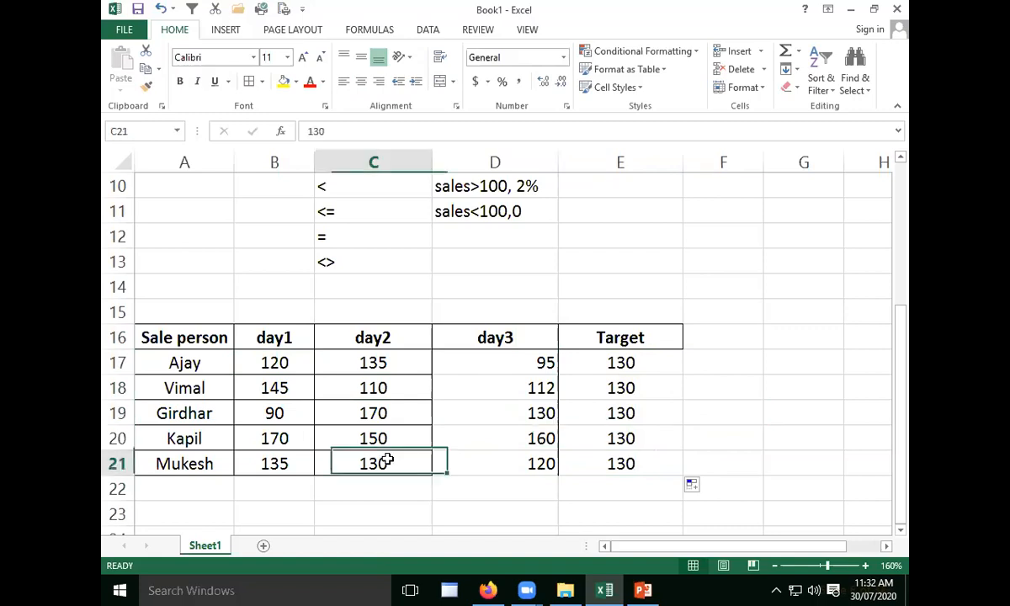
left_click(624, 435)
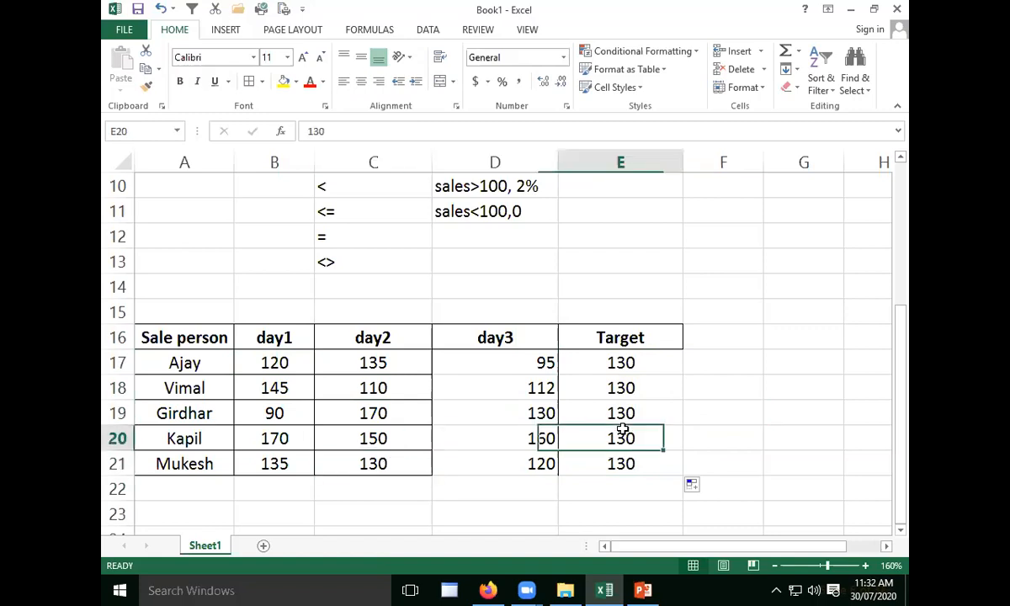
- Add the header "Status" in F16 beside the Target column
left_click(707, 332)
type("Status")
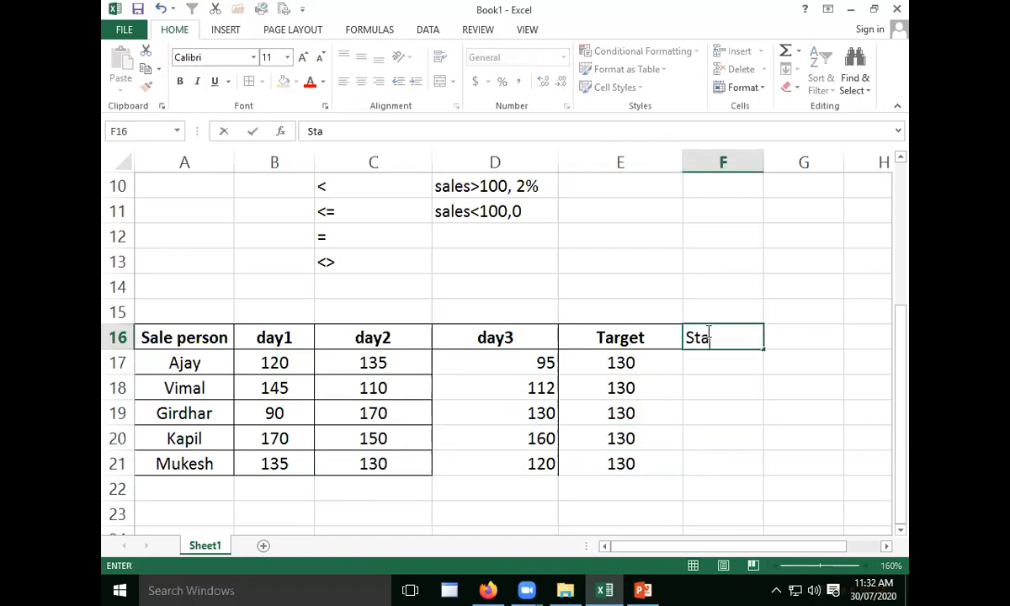
left_click(732, 405)
- Apply borders to D17:E21 and the header cells B16:F16, and centre the values in D17:E21
left_click_drag(485, 357, 646, 462)
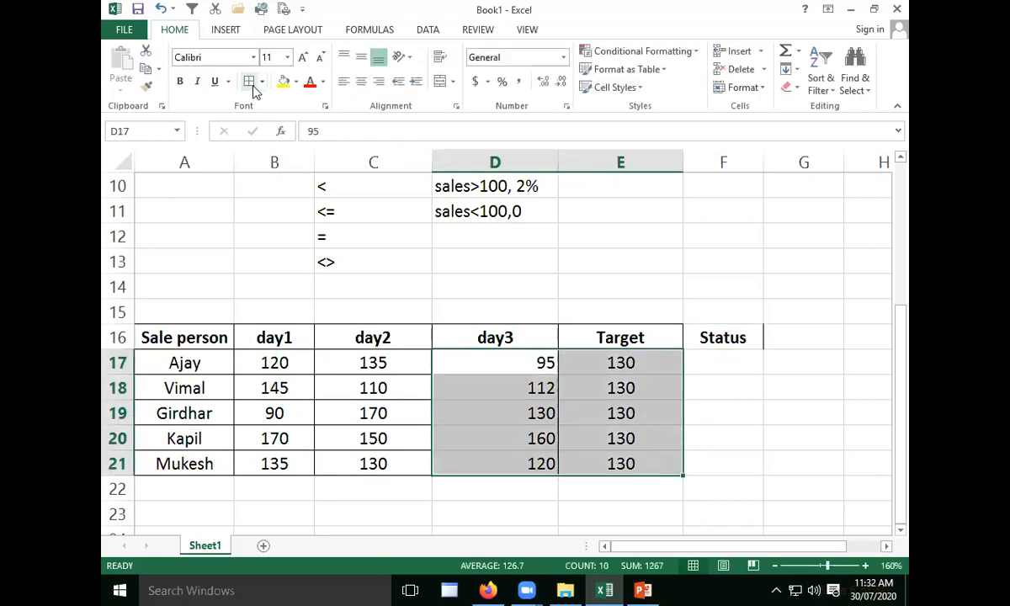
left_click_drag(707, 335, 268, 333)
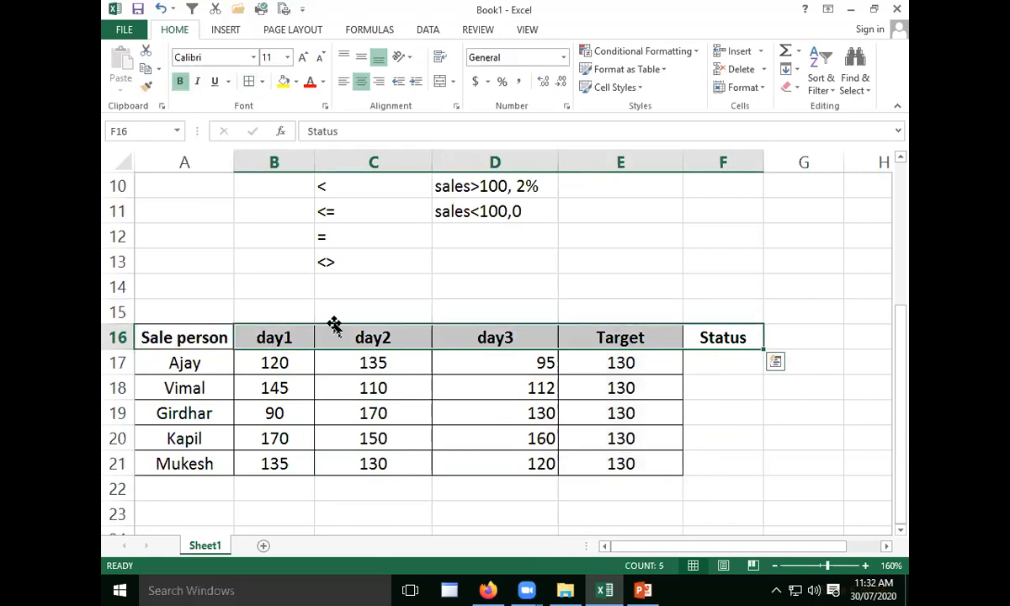
left_click_drag(472, 361, 644, 463)
left_click(360, 82)
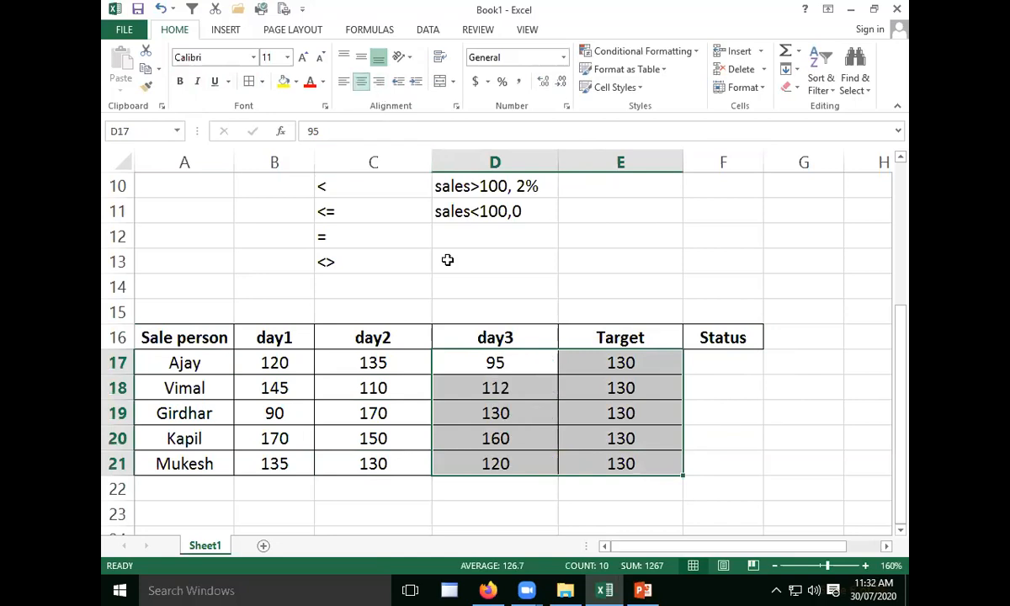
left_click(669, 455)
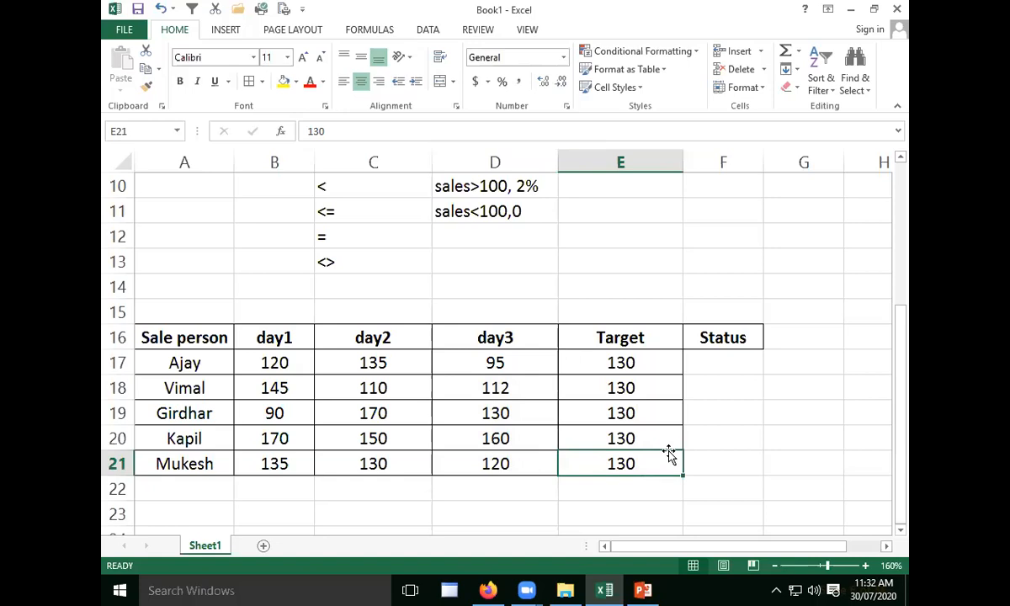
left_click(635, 440)
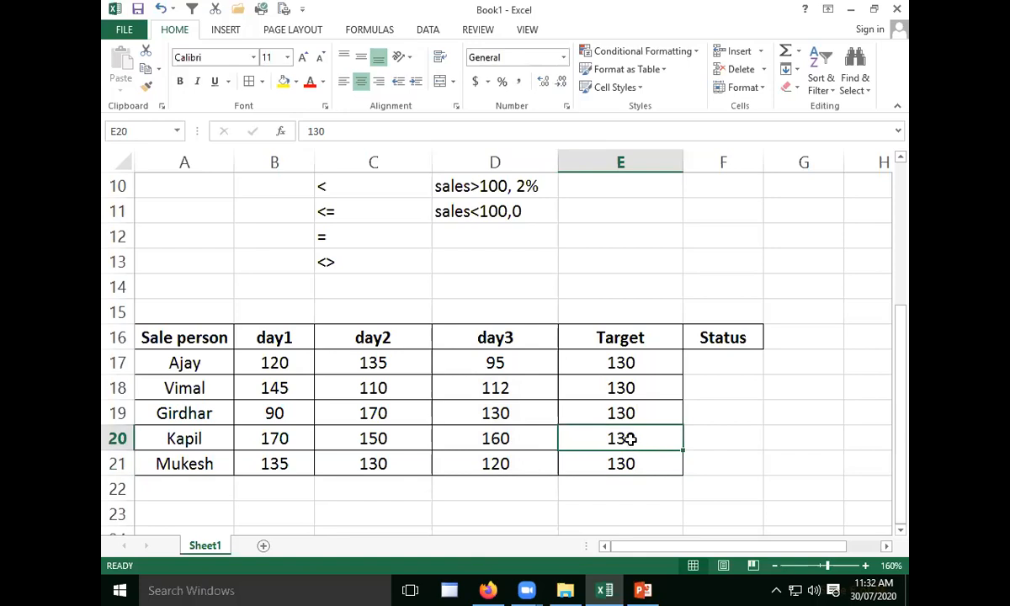
scroll(593, 413, "up", 3)
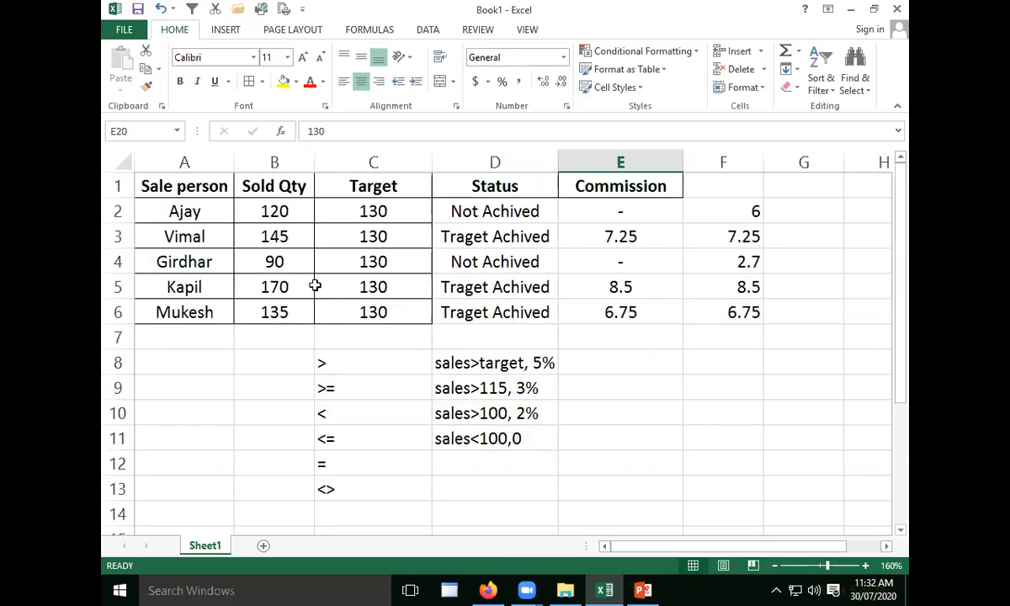
scroll(315, 263, "down", 2)
scroll(316, 262, "down", 2)
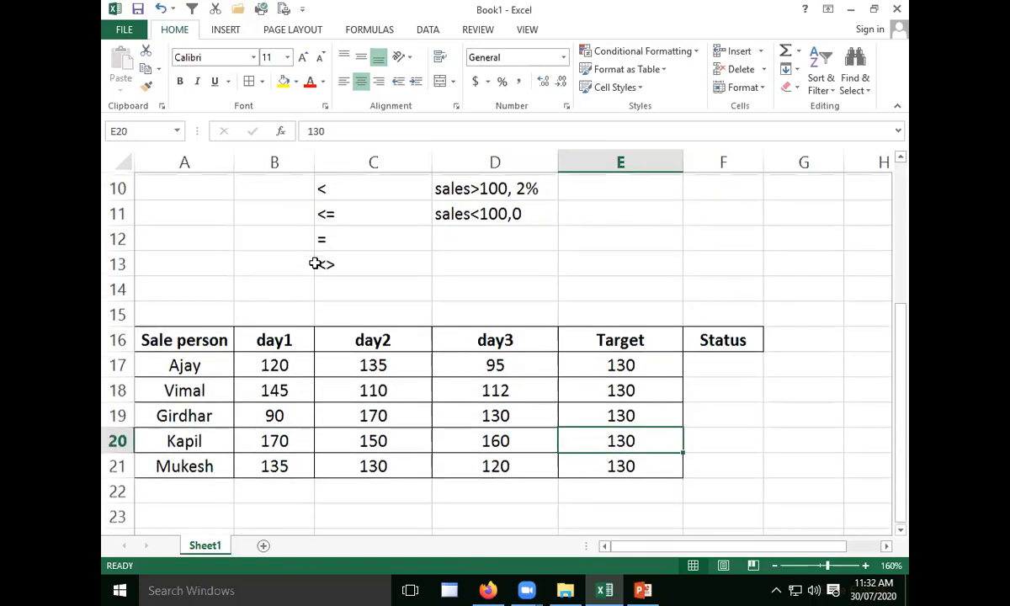
- Change the header in E16 to "Per dayTarget"
left_click(272, 286)
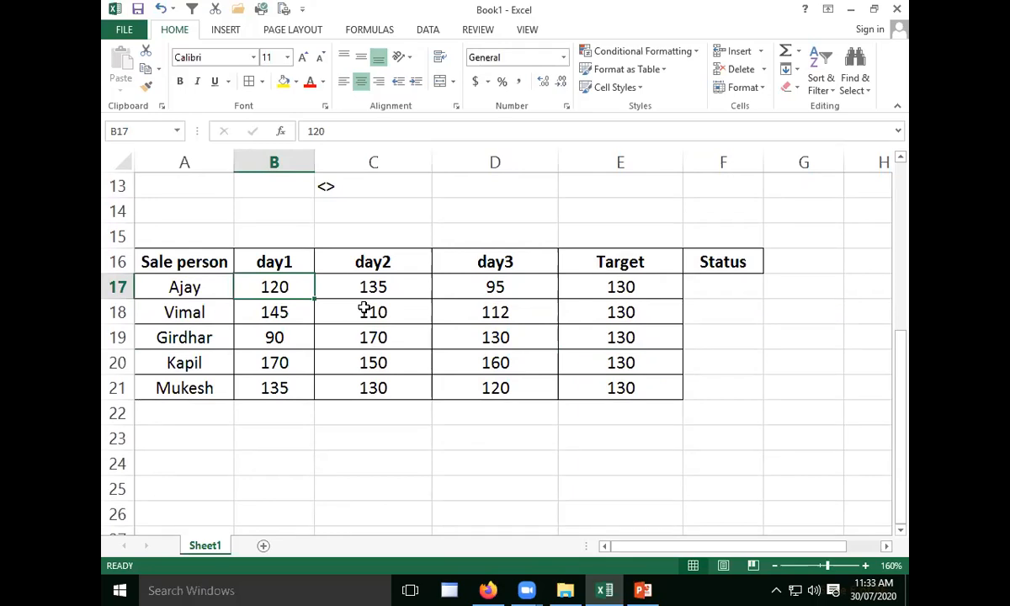
double_click(594, 260)
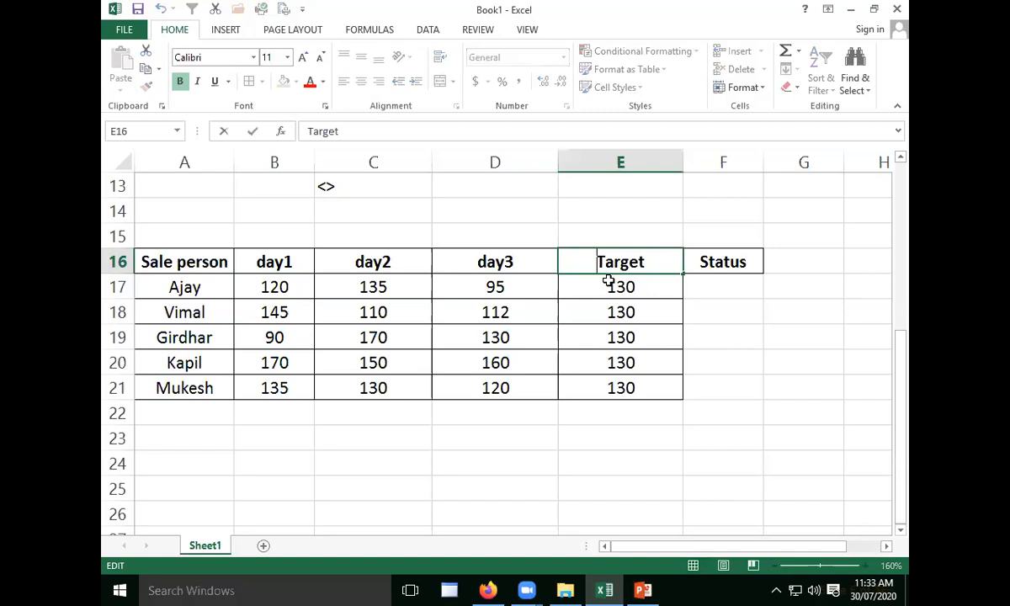
type("Per day")
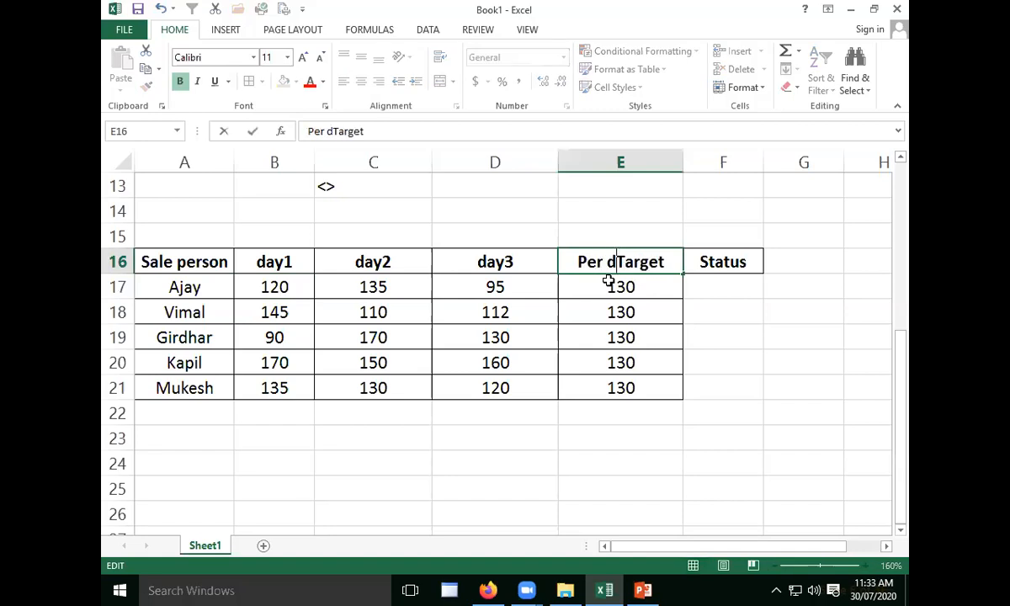
left_click(646, 380)
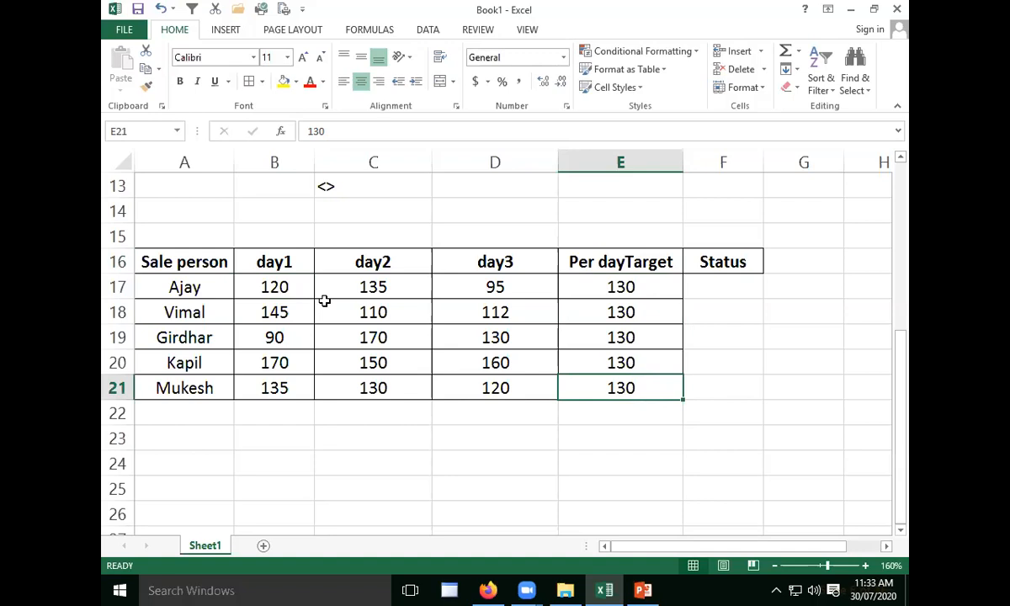
left_click(291, 286)
left_click(398, 285)
left_click(509, 287)
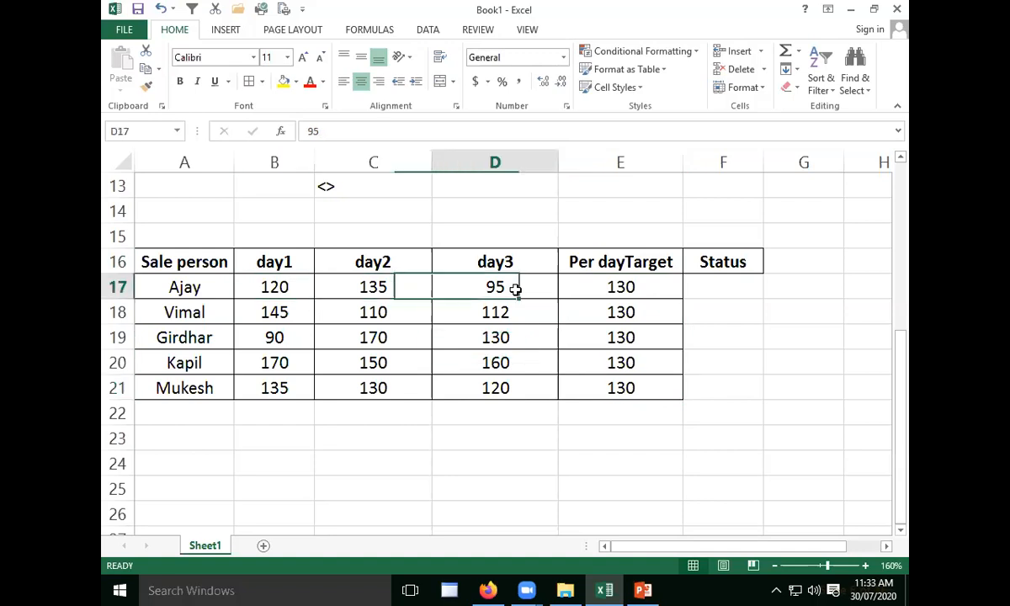
left_click(278, 311)
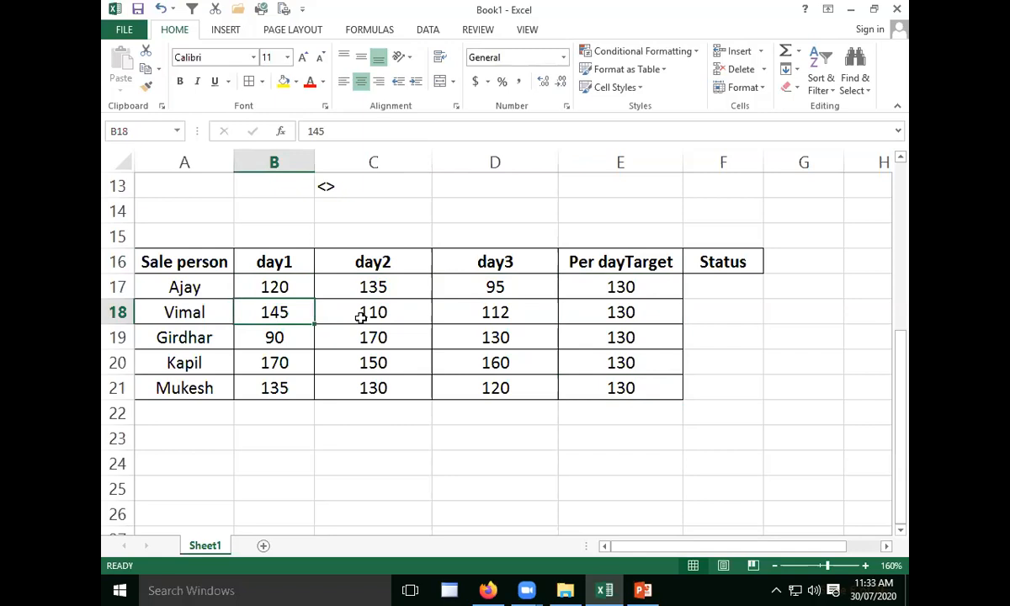
- Widen the Status column and begin an AND formula in F17 with the condition B17>=E17
left_click(726, 289)
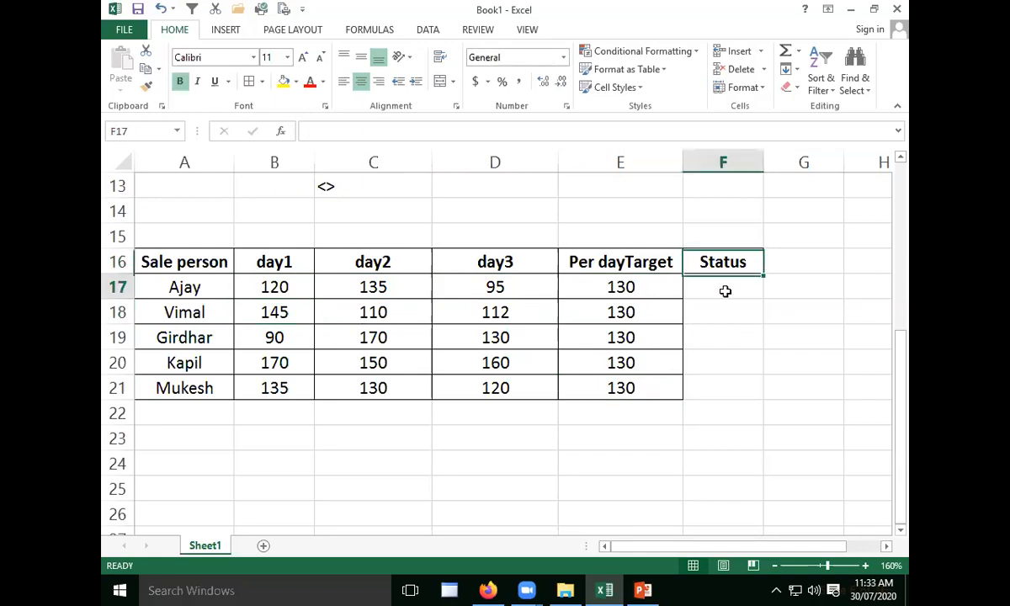
left_click_drag(764, 162, 822, 245)
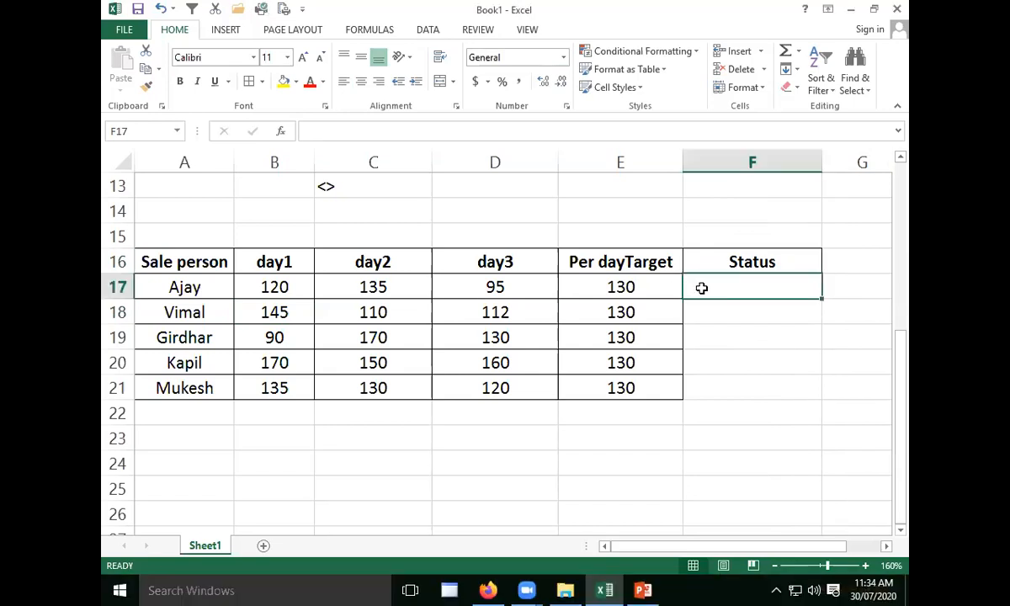
type("=")
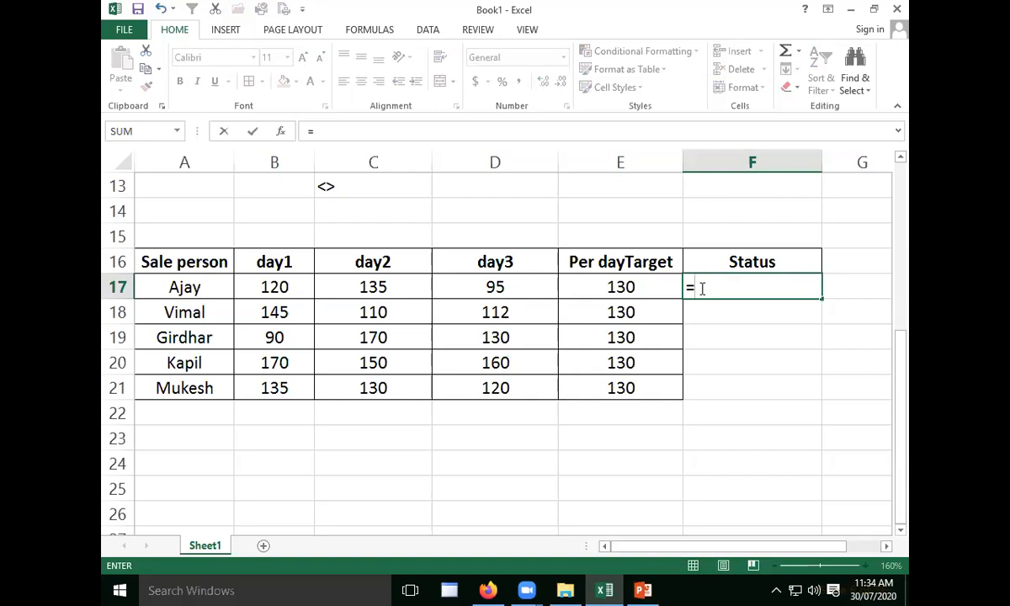
type("and")
key("Tab")
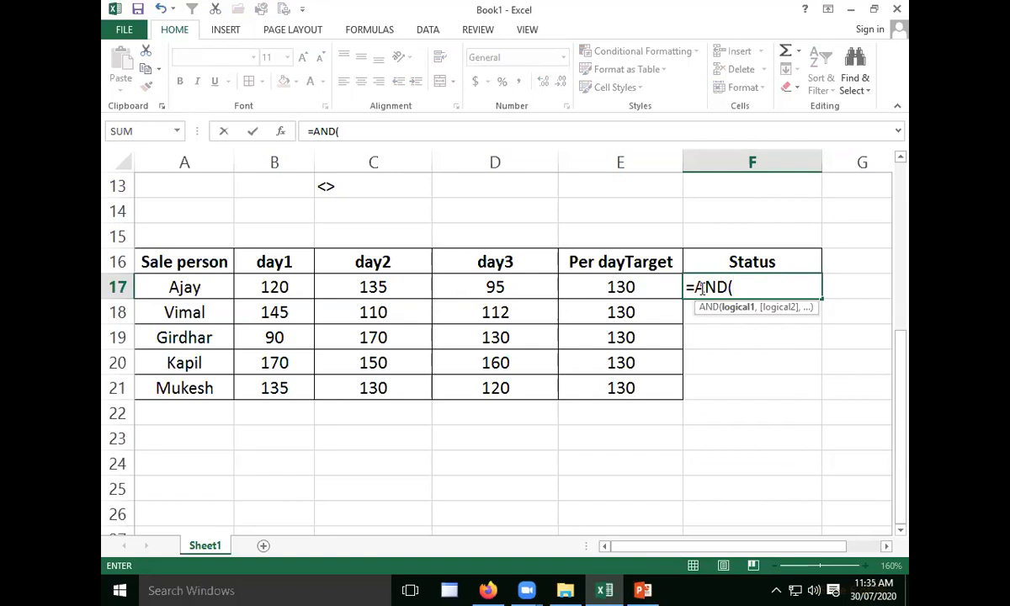
left_click(272, 287)
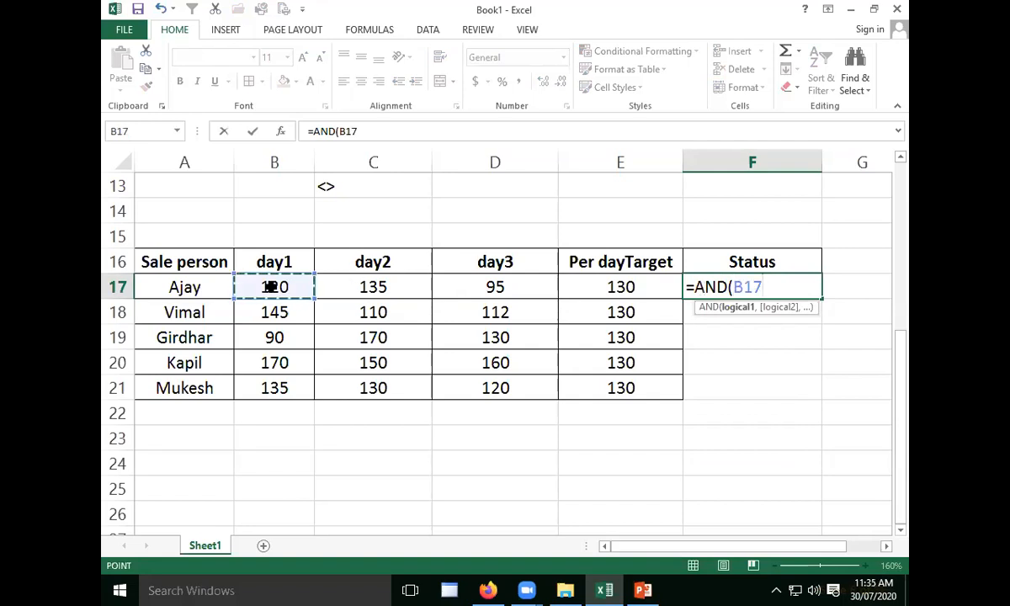
type(">=")
left_click(615, 279)
type(",")
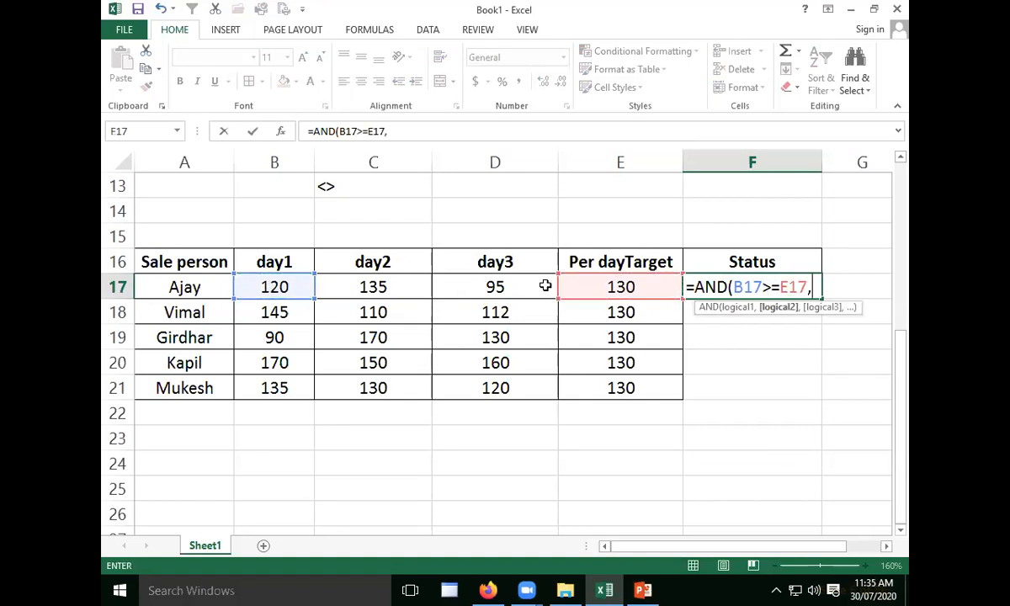
- Complete the AND formula in F17 with the conditions C17>=E17 and D17>=E17
left_click(383, 287)
type(">=")
left_click(569, 285)
type(",")
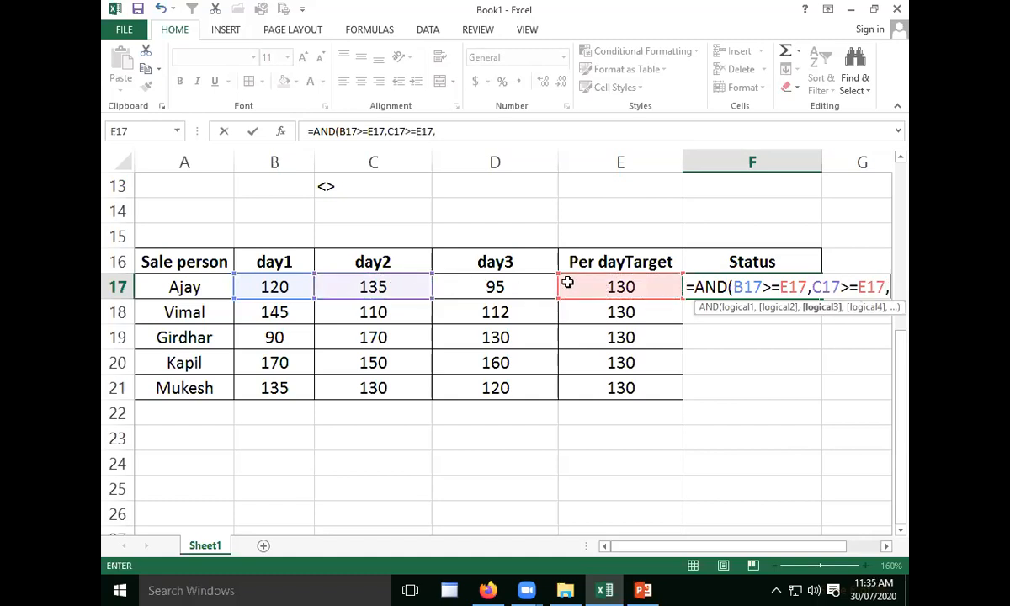
left_click(515, 285)
type(">=")
left_click(590, 288)
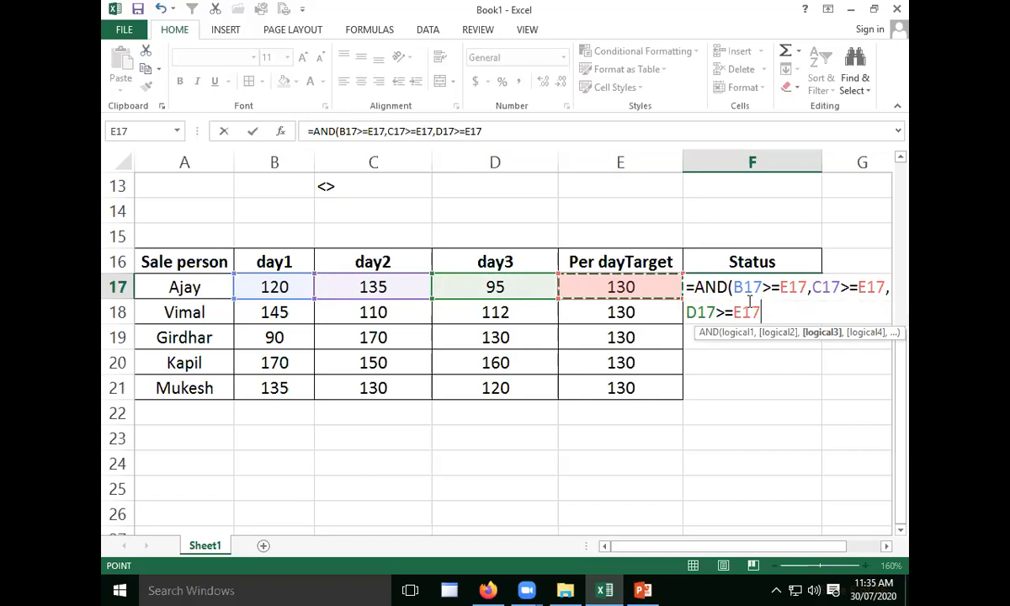
type(")")
left_click(749, 300)
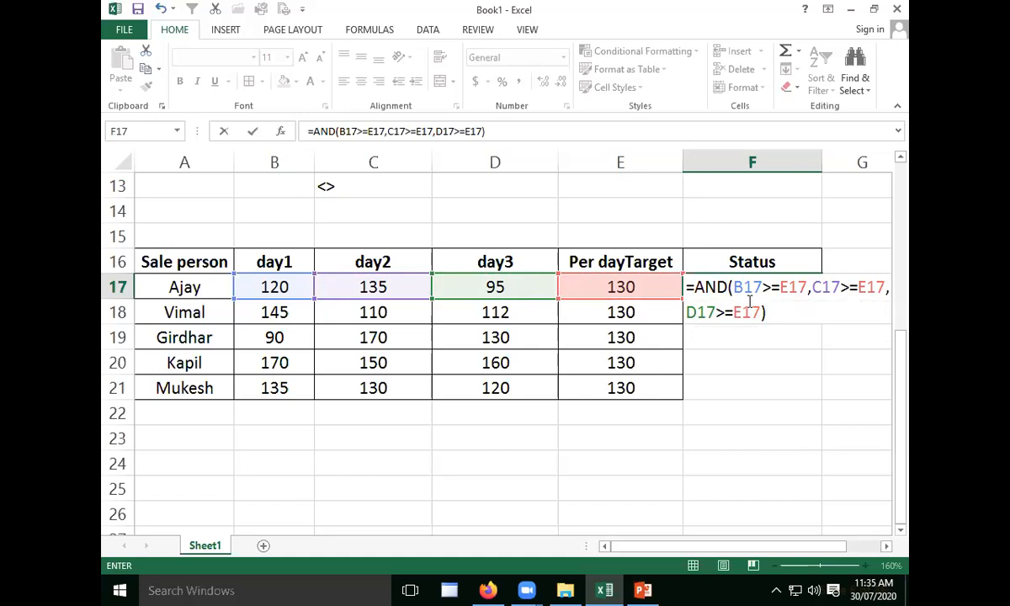
key("Return")
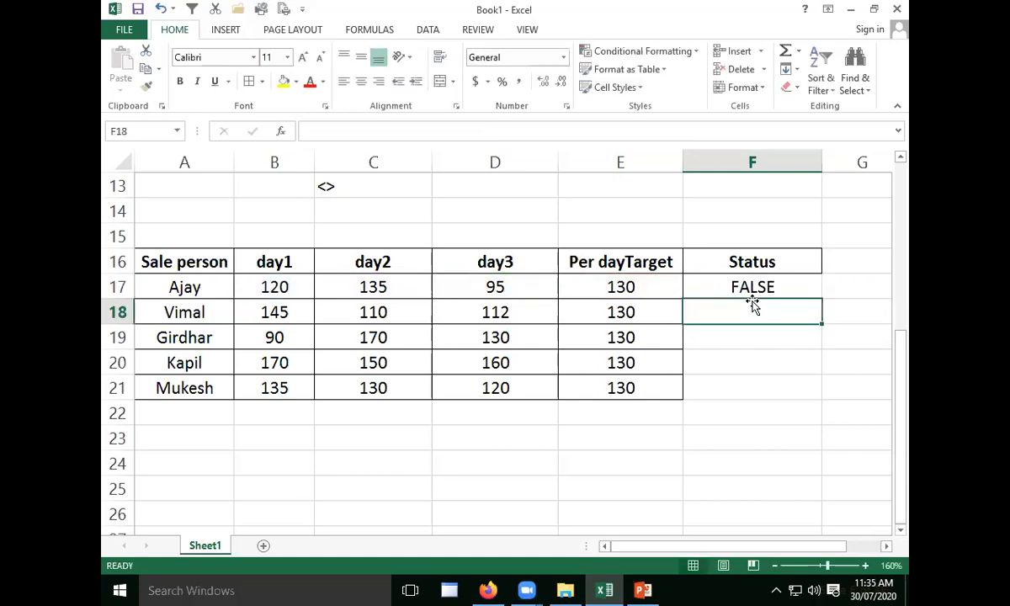
- Check the day1, day2 and day3 sales in row 17 against the AND result in F17
key("Up")
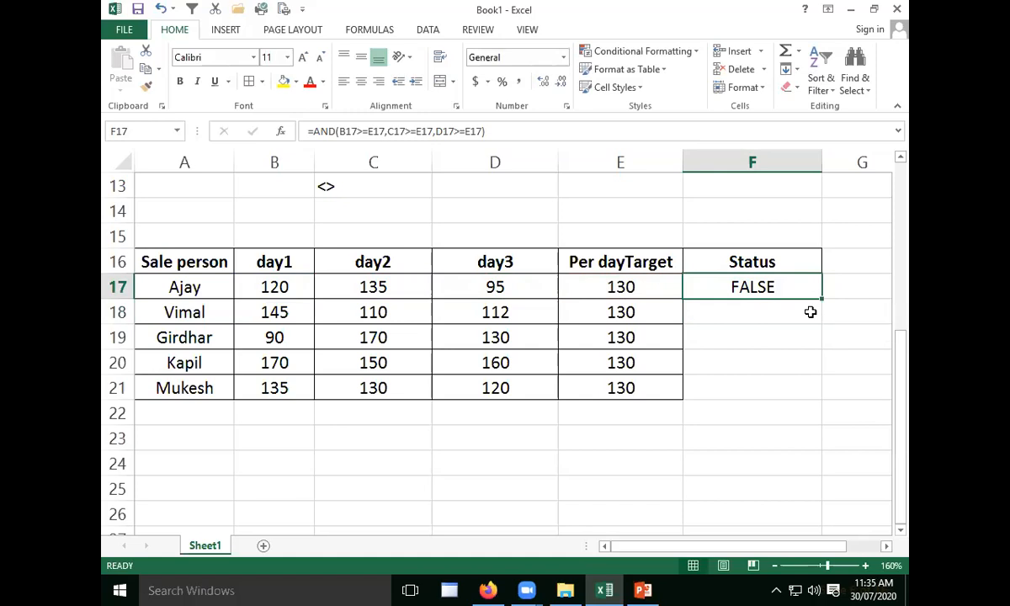
left_click(270, 286)
left_click(348, 286)
left_click(447, 282)
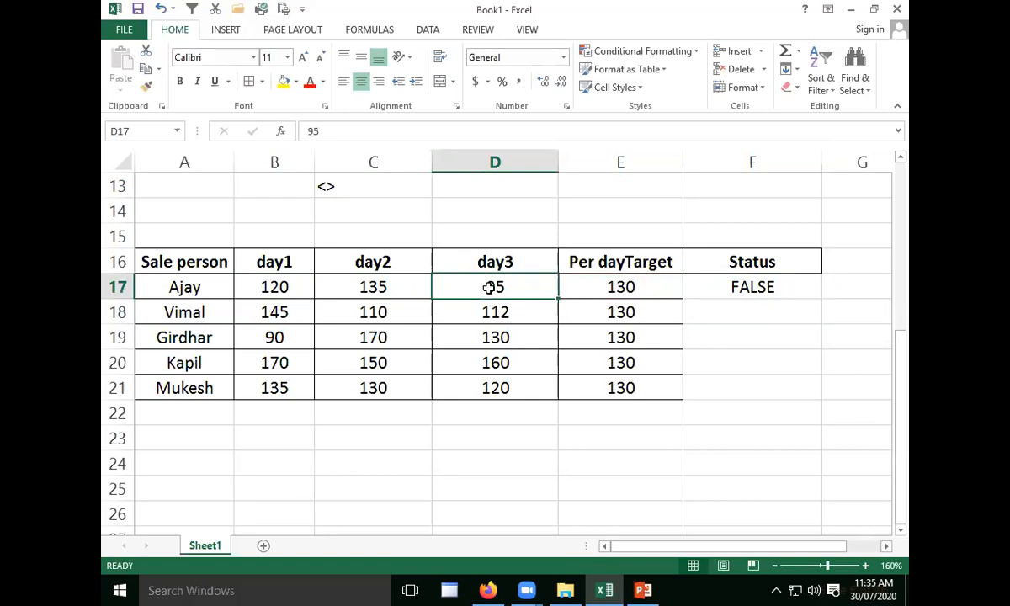
left_click(289, 286)
left_click(391, 286)
left_click(509, 276)
- Fill the AND formula from F17 down to F21
left_click(745, 286)
left_click_drag(821, 298, 821, 398)
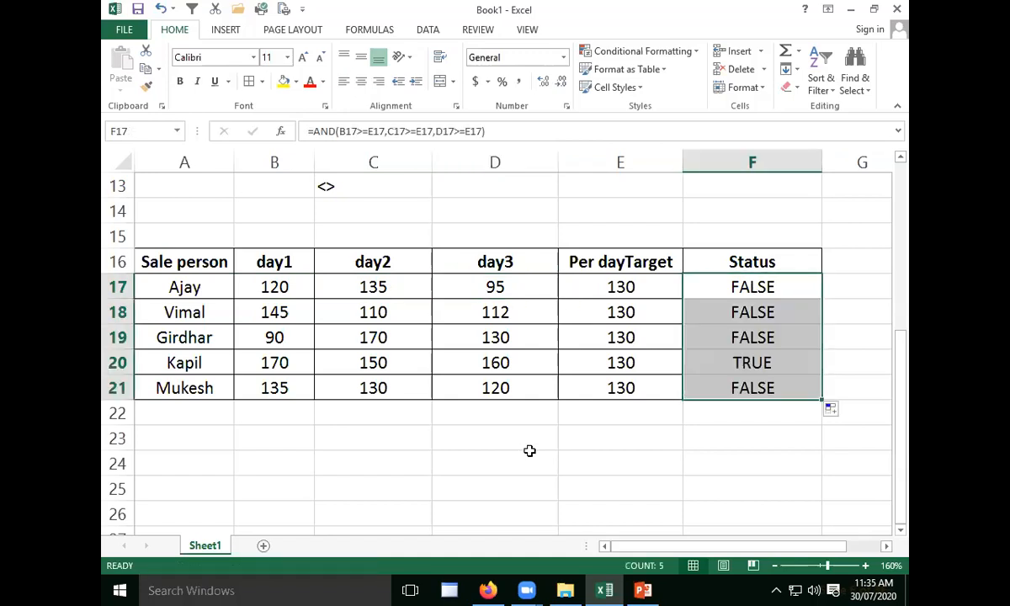
left_click(543, 440)
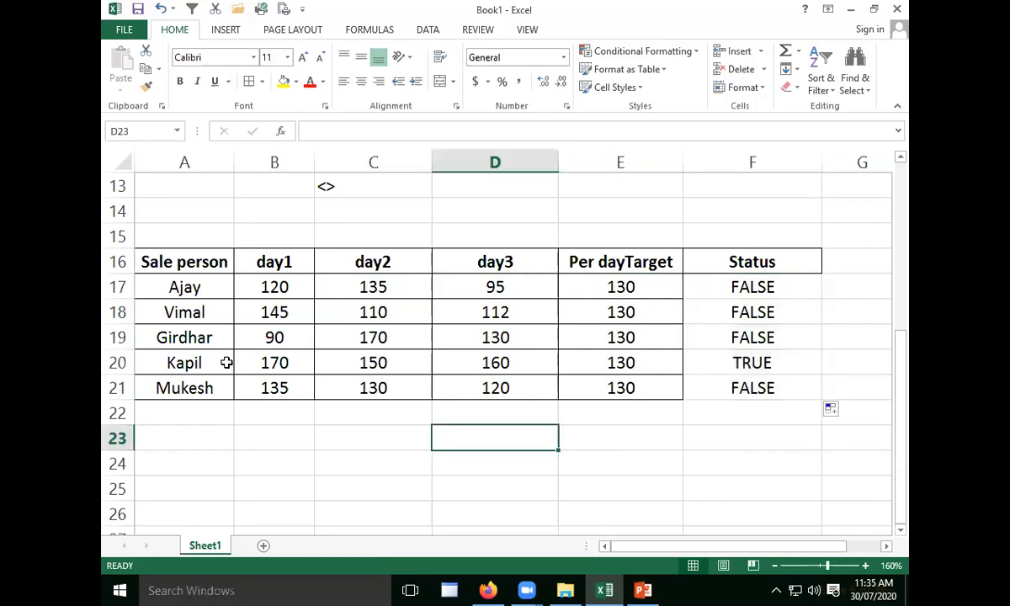
- Examine the three daily sales in row 20 against the per-day target and the Status result in F20
left_click(181, 364)
left_click_drag(290, 362, 489, 368)
left_click(288, 363)
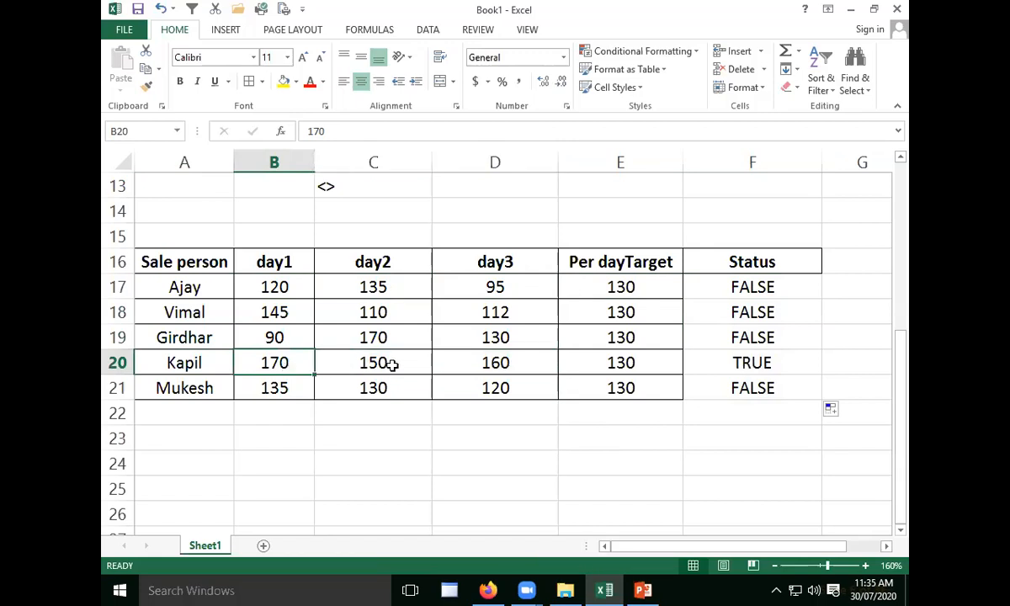
left_click(525, 358)
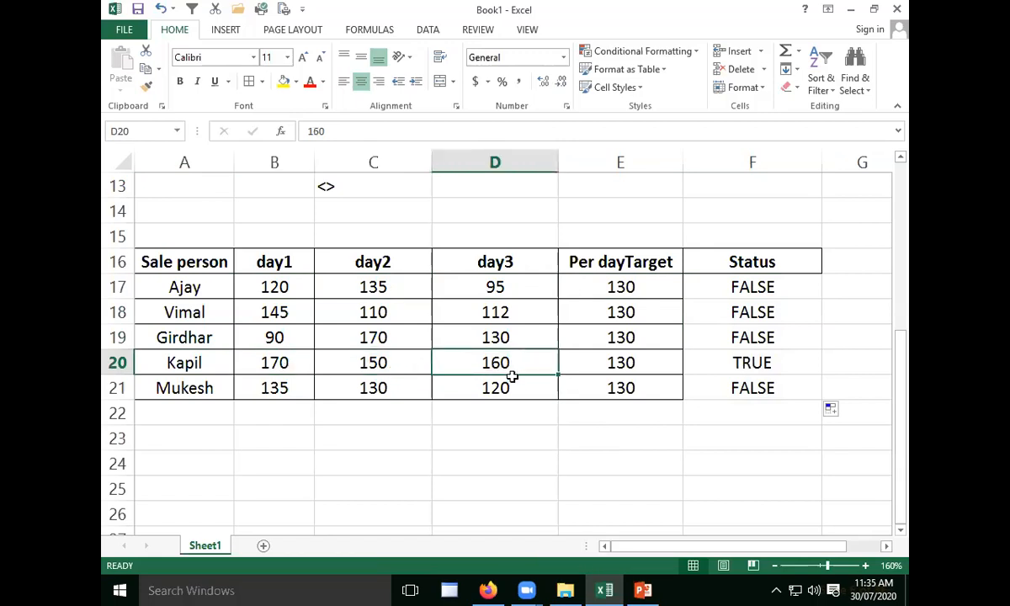
left_click(769, 361)
left_click_drag(240, 362, 497, 362)
left_click(180, 354)
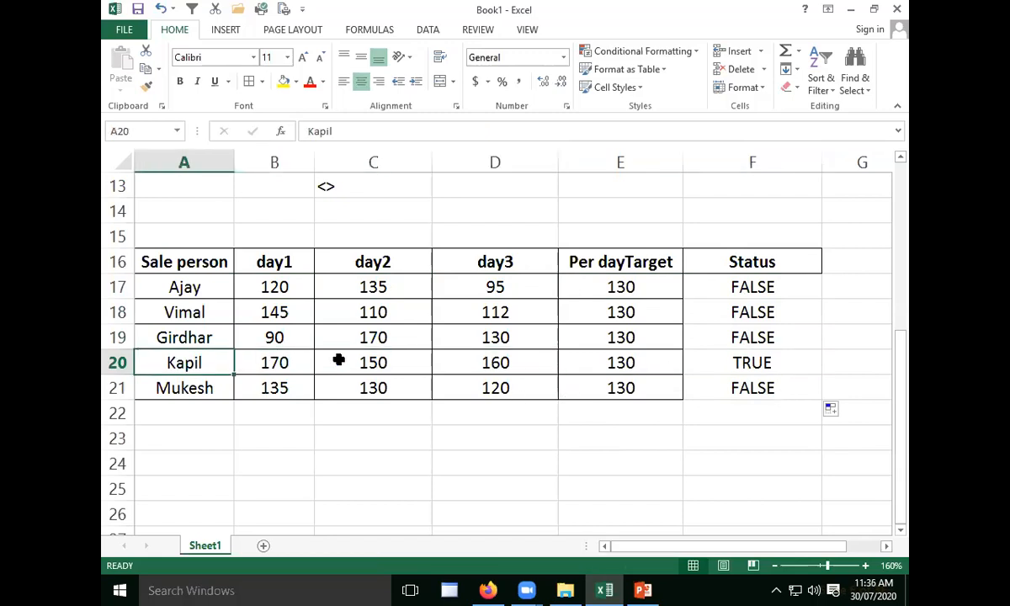
left_click_drag(338, 361, 665, 357)
left_click(770, 367)
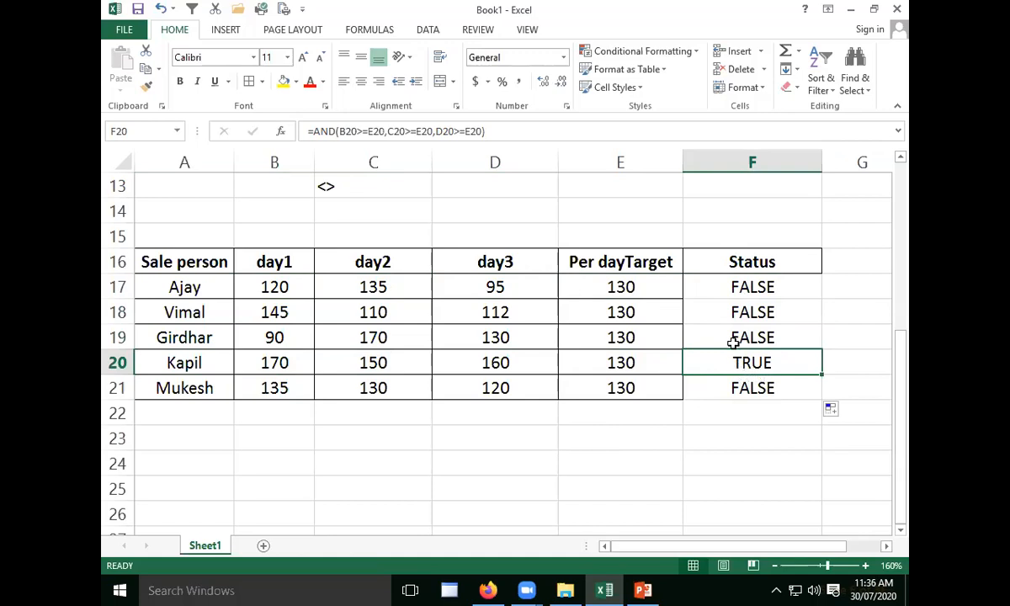
- Edit the formula in F17 so that an IF function takes the existing AND expression as its logical test
left_click(731, 280)
double_click(731, 280)
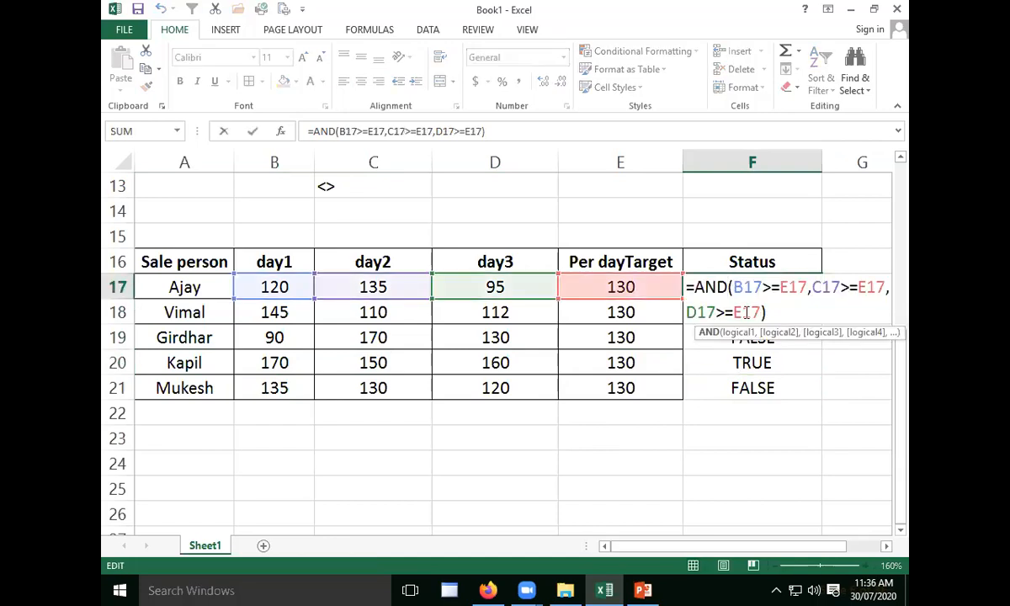
left_click(698, 292)
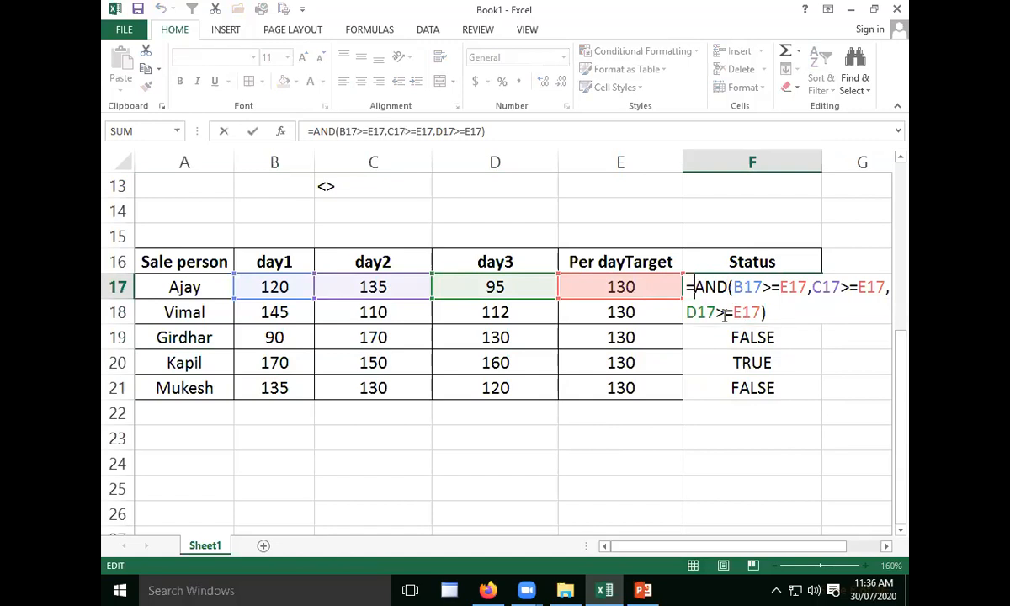
type("if")
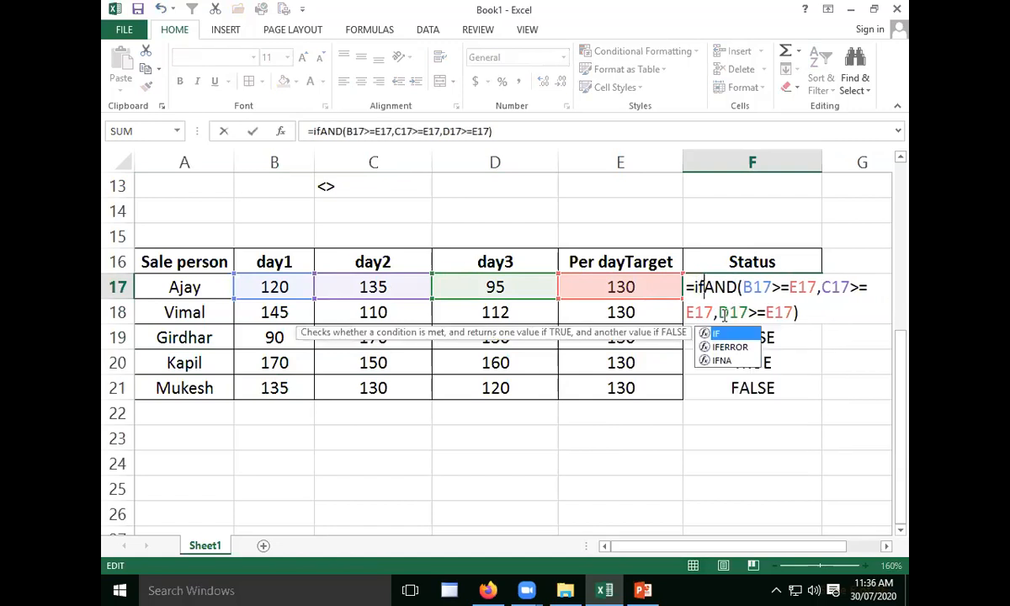
type("(")
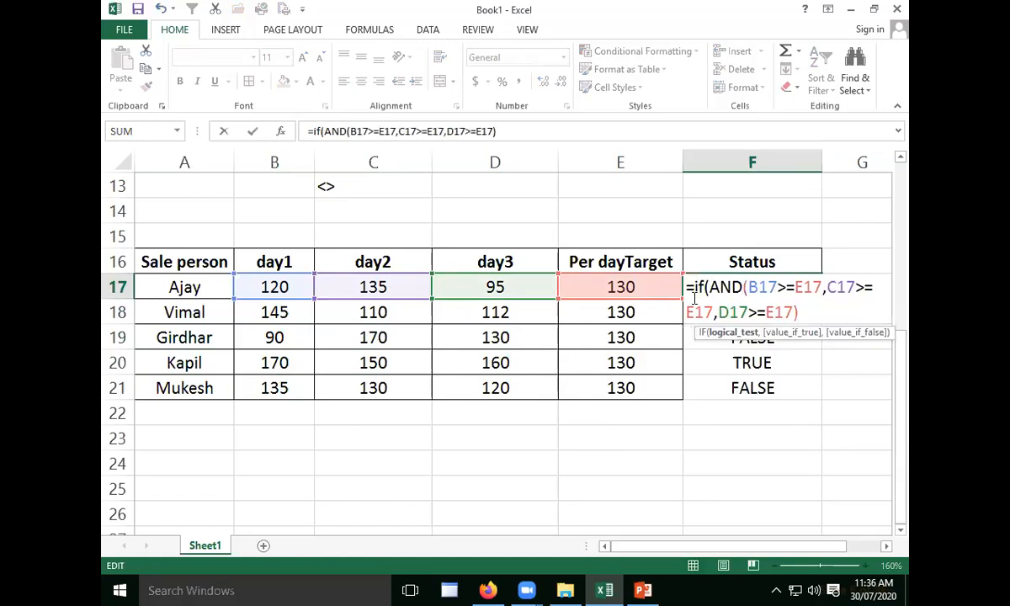
left_click_drag(711, 288, 799, 309)
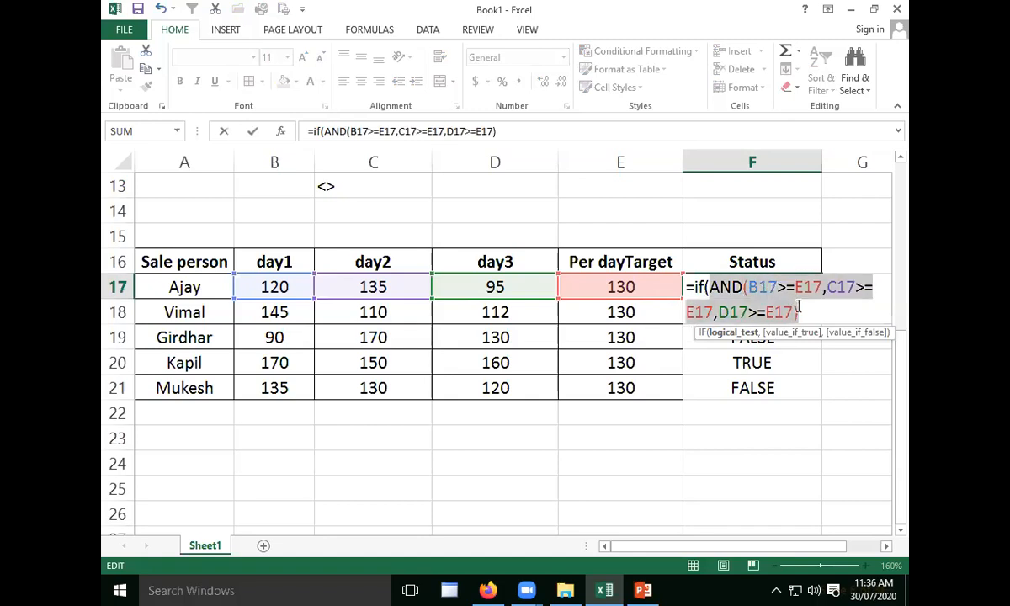
left_click(808, 315)
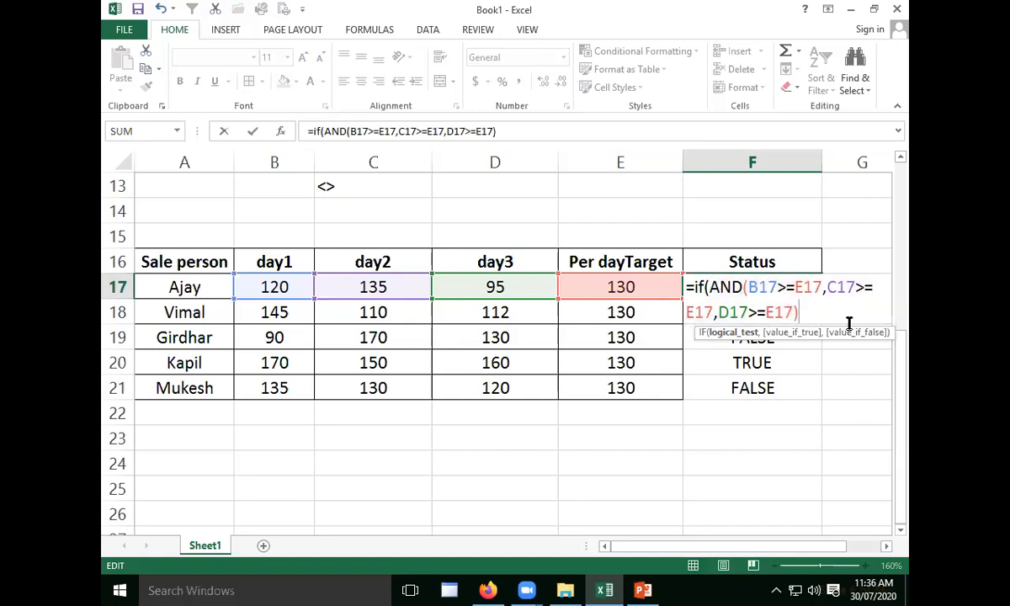
- Complete the IF formula in F17 so it returns "Target Achived" when true and "Not Achived" when false
type(",")
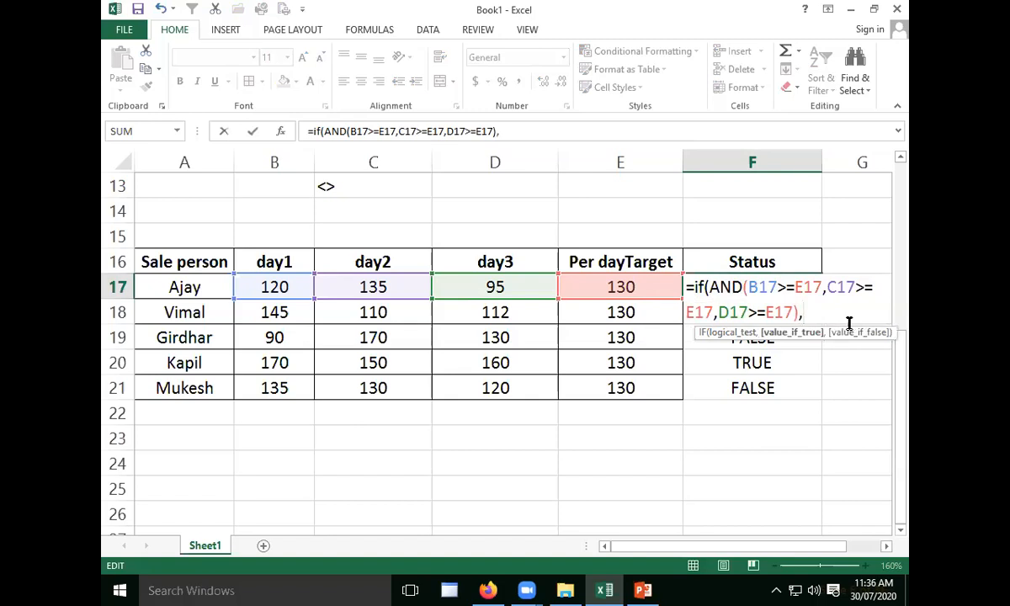
type("\"Target Achiv")
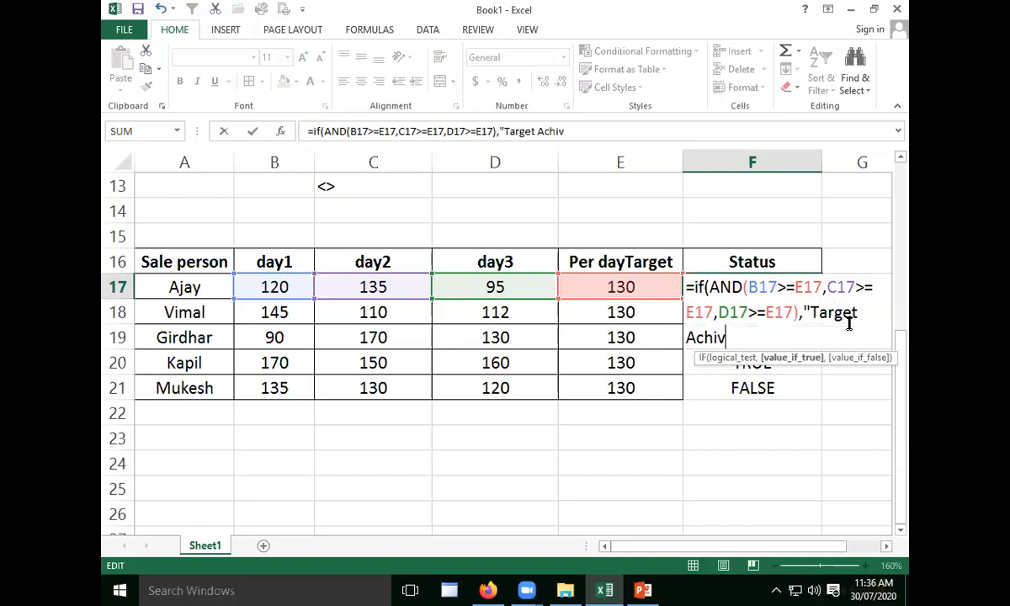
type("ed\",")
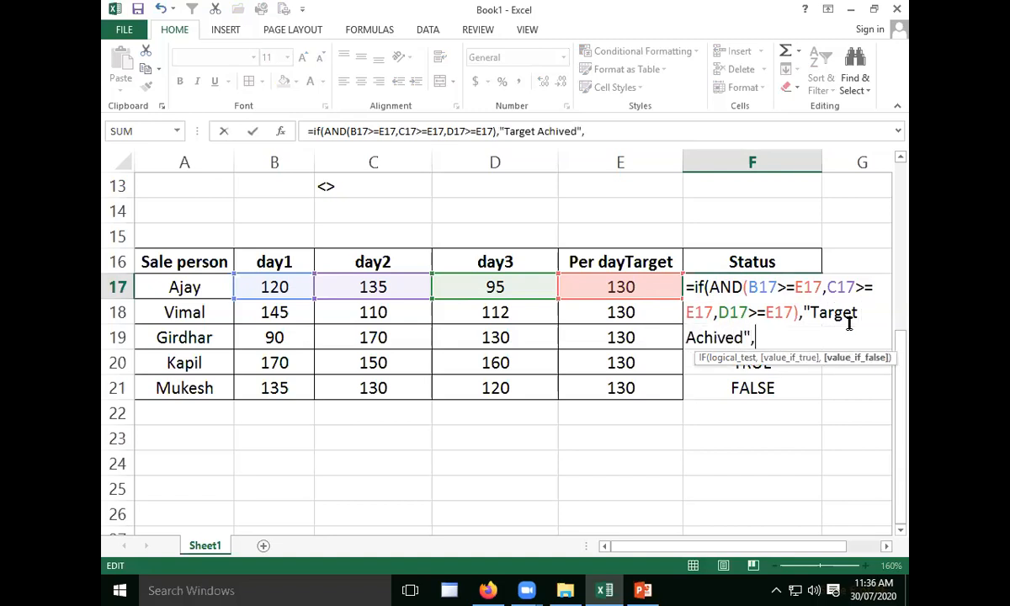
type("\"Not ")
type("Achi")
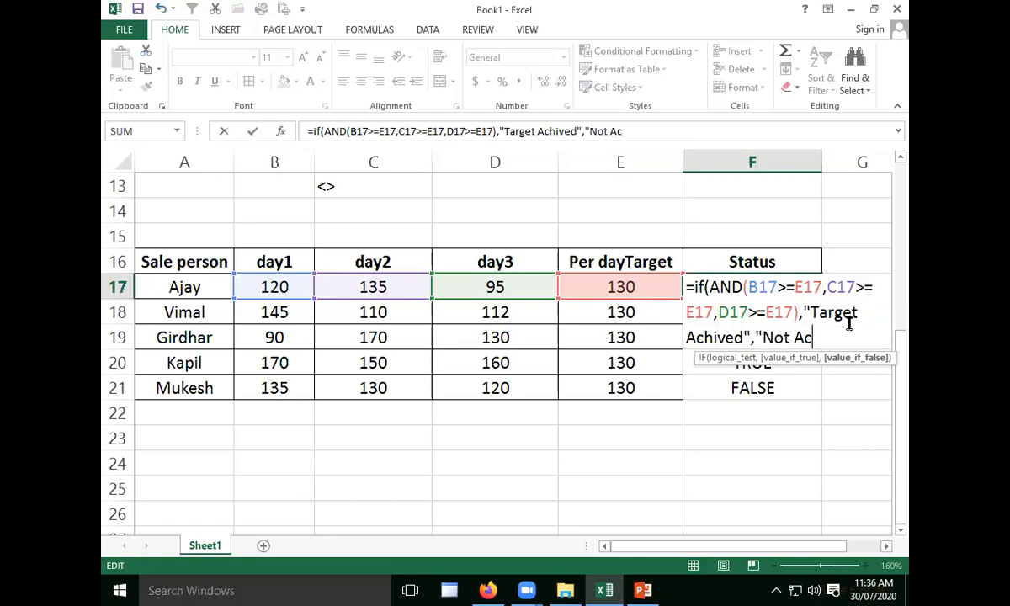
type("ved\")")
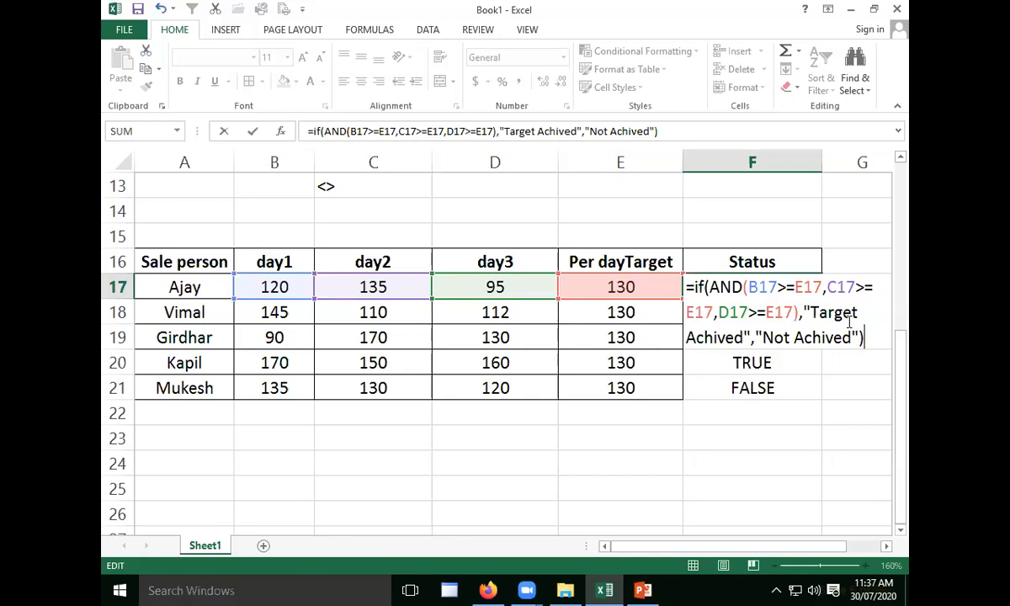
key("Return")
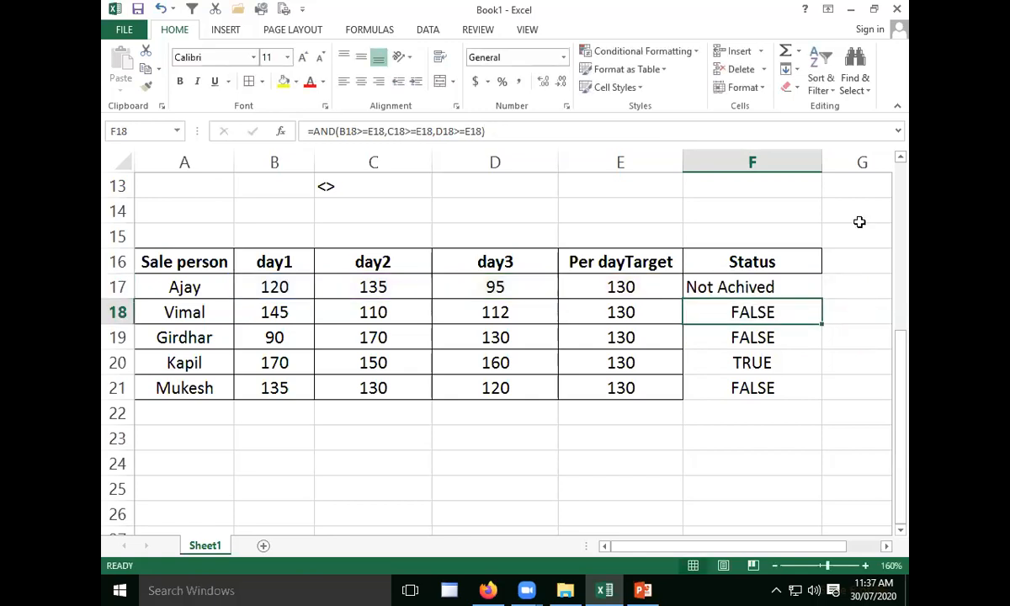
- Fill the combined IF and AND formula from F17 down to F21
left_click(802, 286)
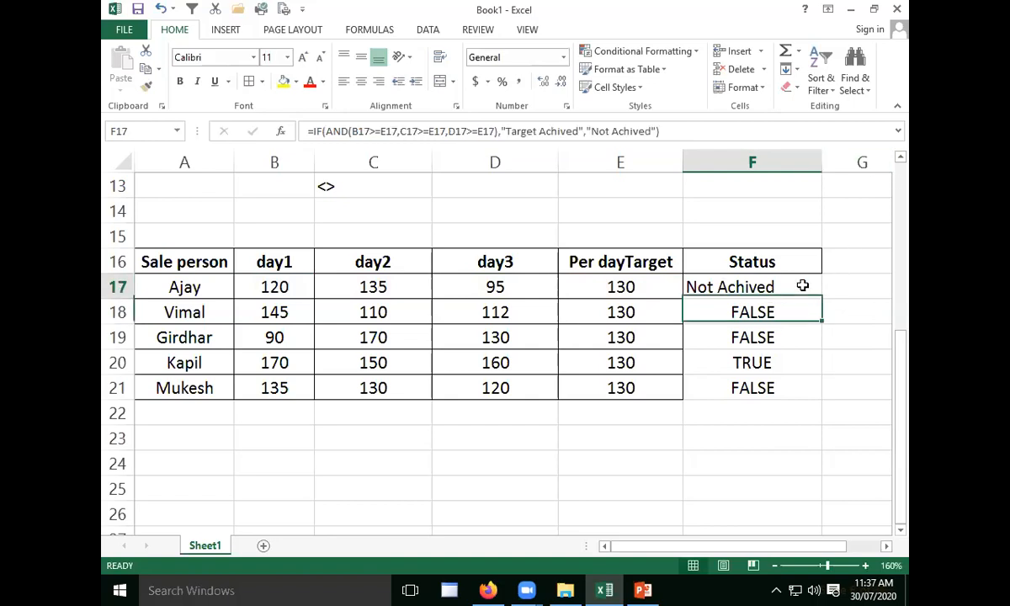
left_click_drag(824, 296, 808, 392)
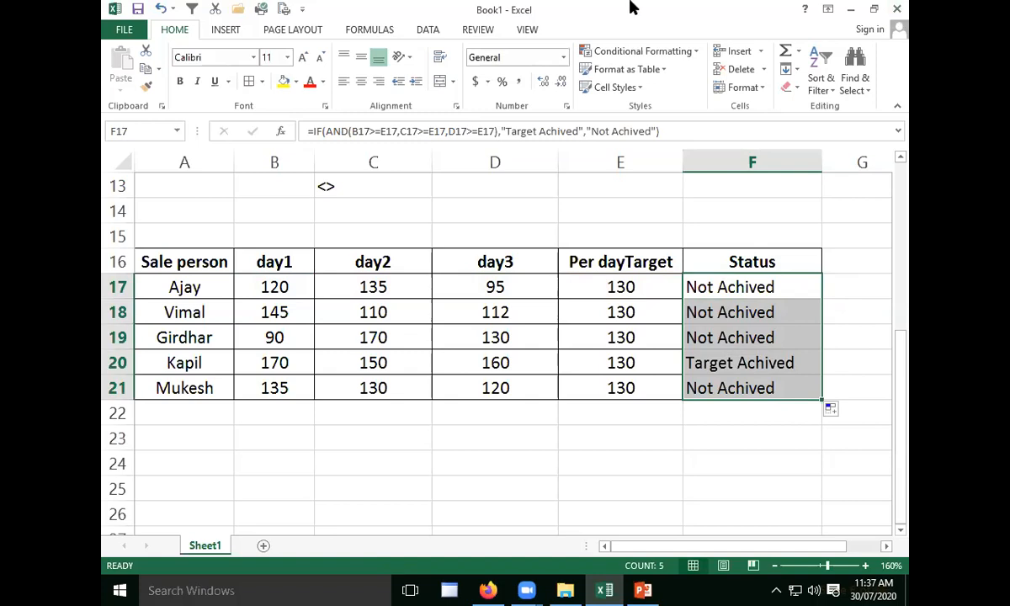
- Review how the AND test and the two result texts are arranged within the IF formula in F17
key("alt+Tab")
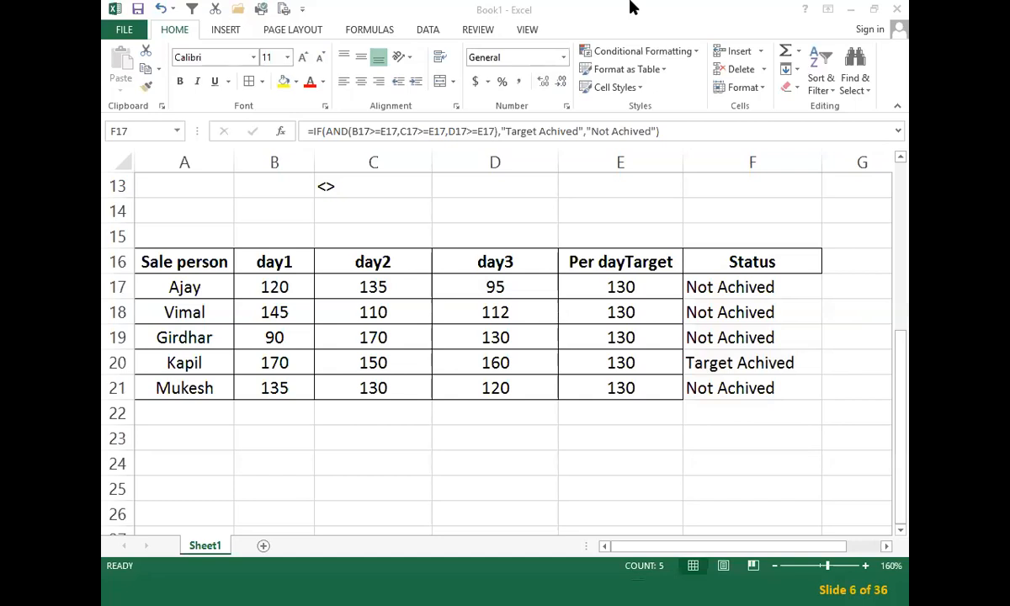
double_click(726, 291)
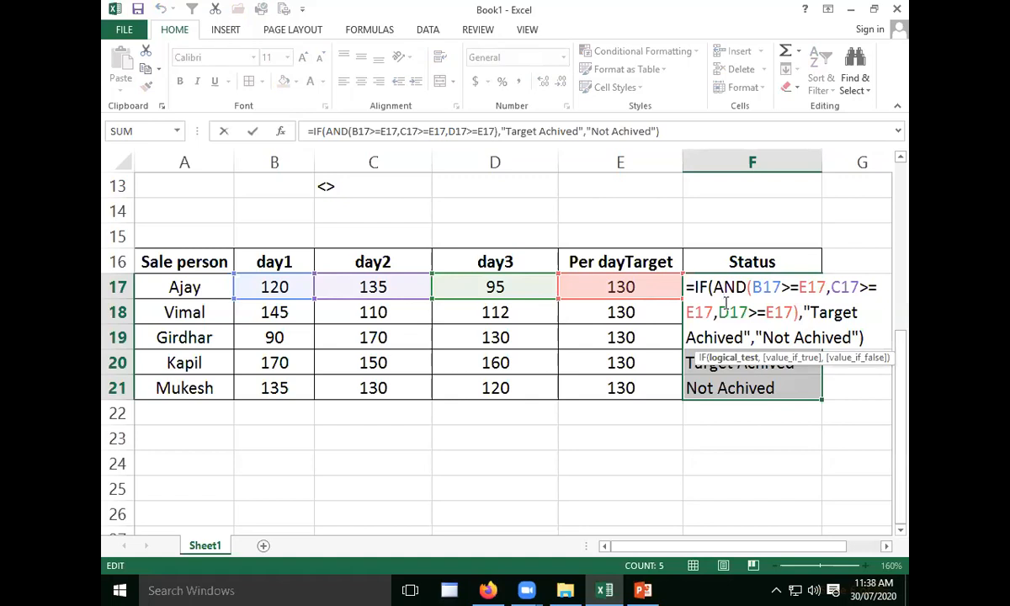
left_click(725, 300)
key("Return")
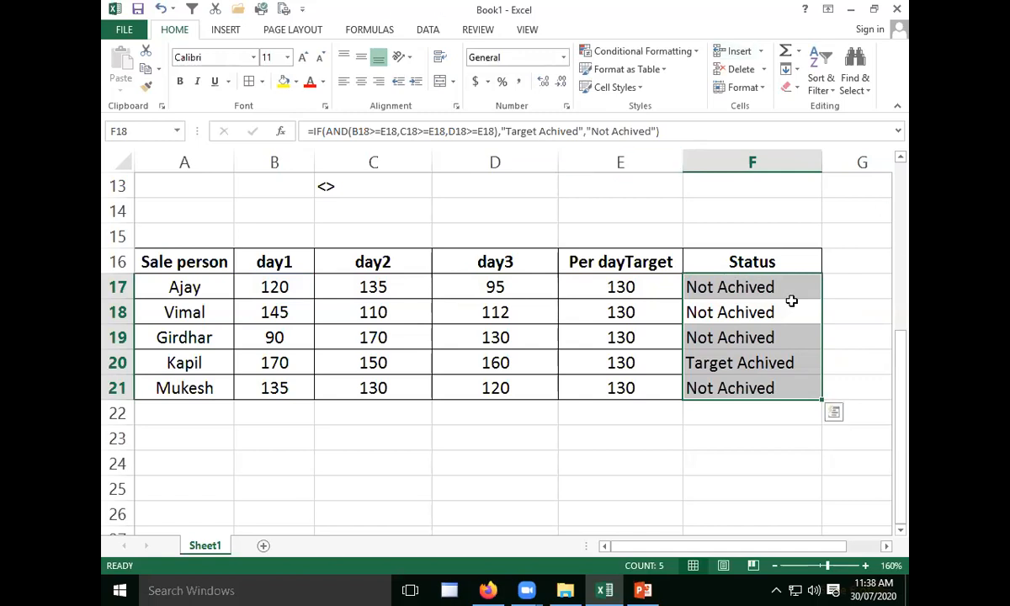
- Switch to the PowerPoint slide show and advance from the IF and AND slide to "Implementing String Manipulations"
left_click(674, 454)
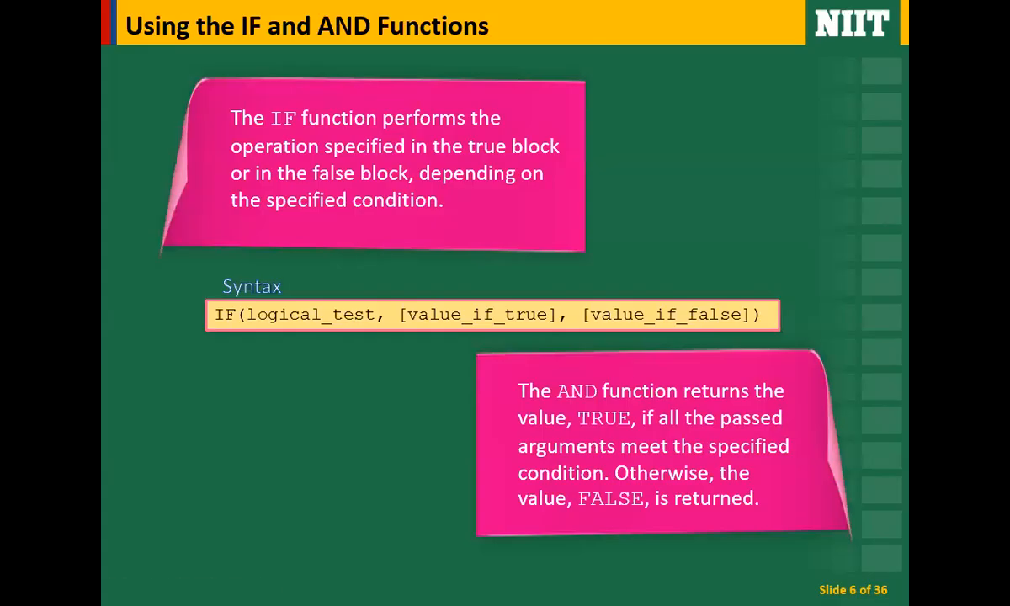
left_click(638, 386)
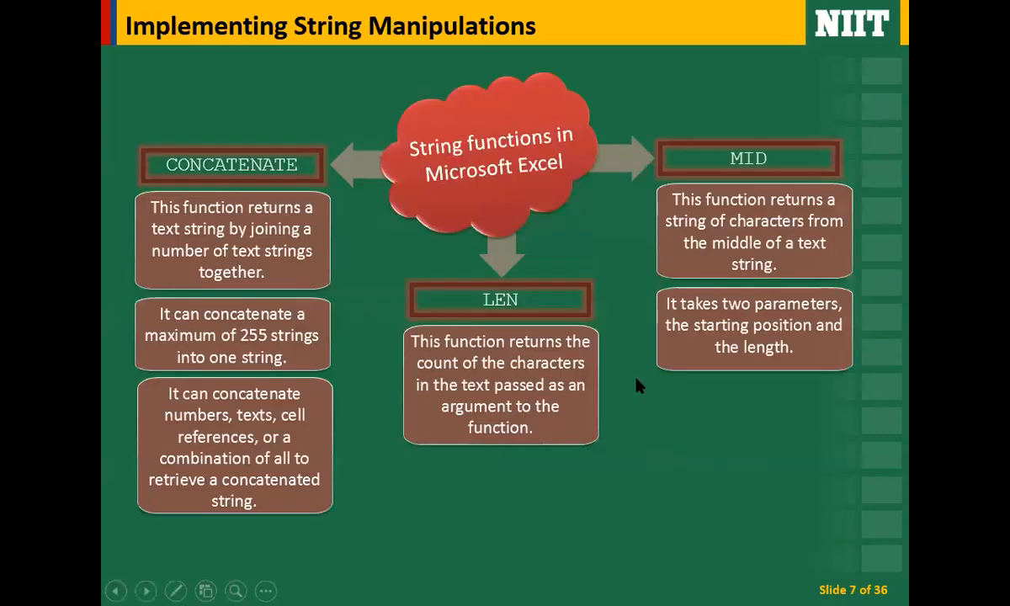
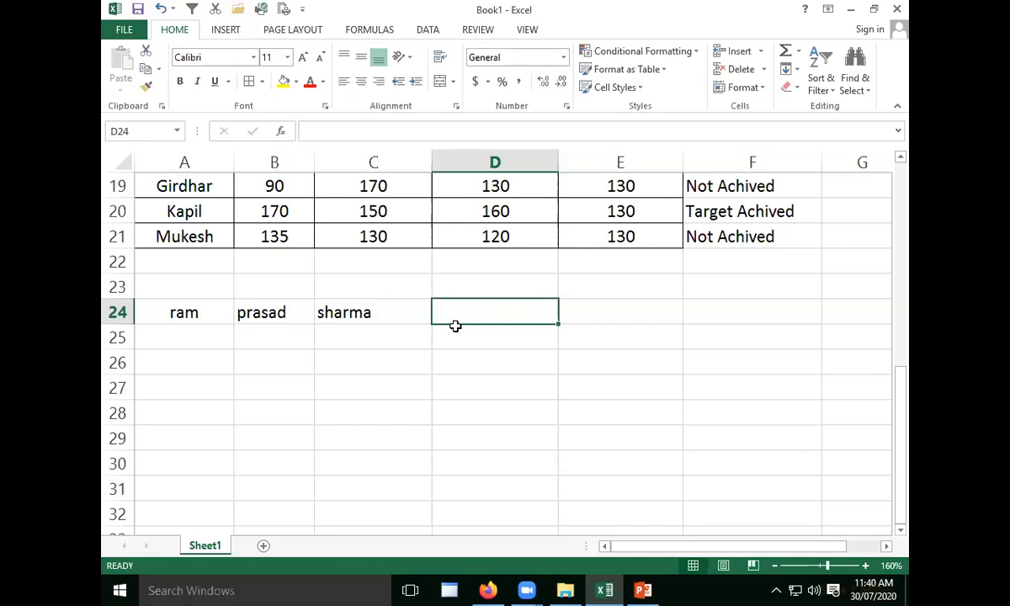
- Begin a CONCATENATE formula in D24 with A24 as the first text, followed by a quoted space
type("=conc")
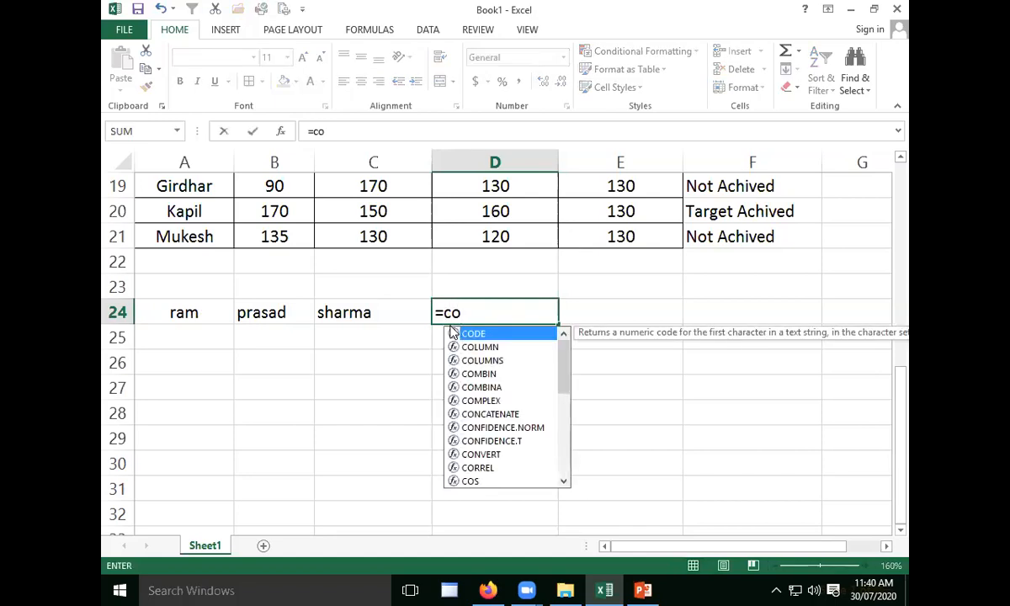
key("Tab")
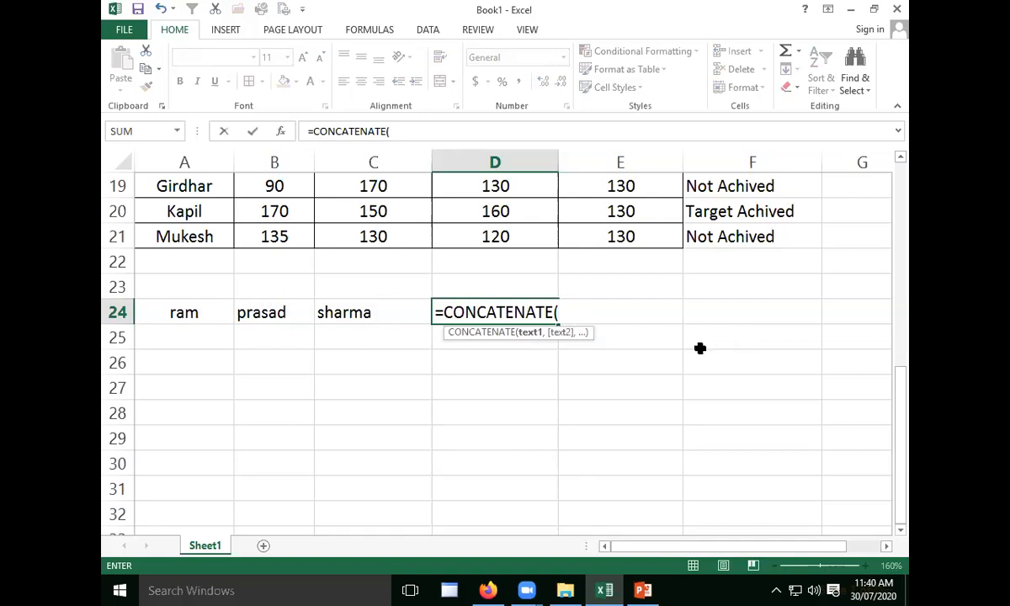
left_click(197, 312)
type(",")
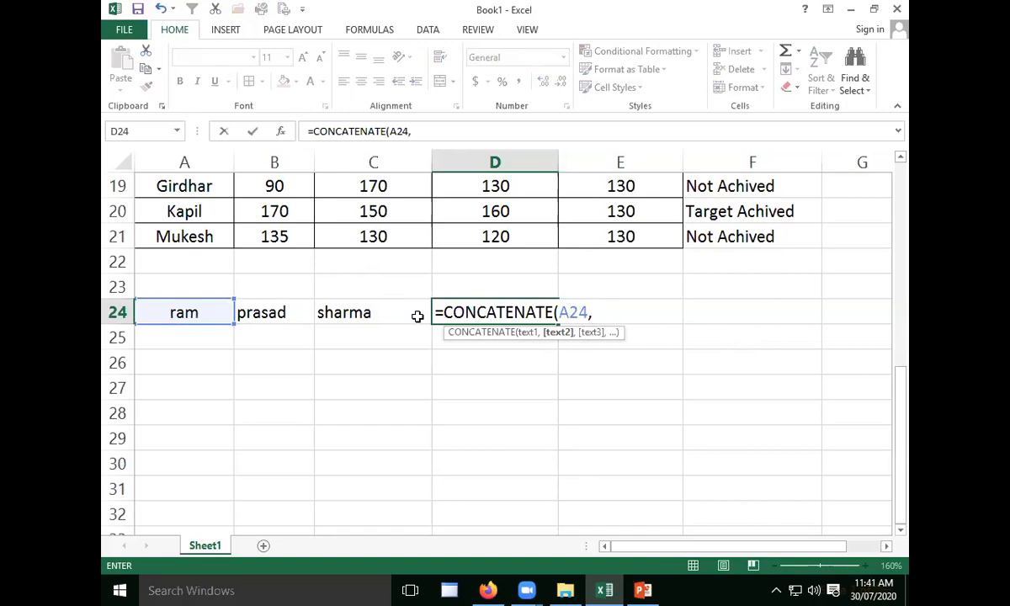
type("\" \",")
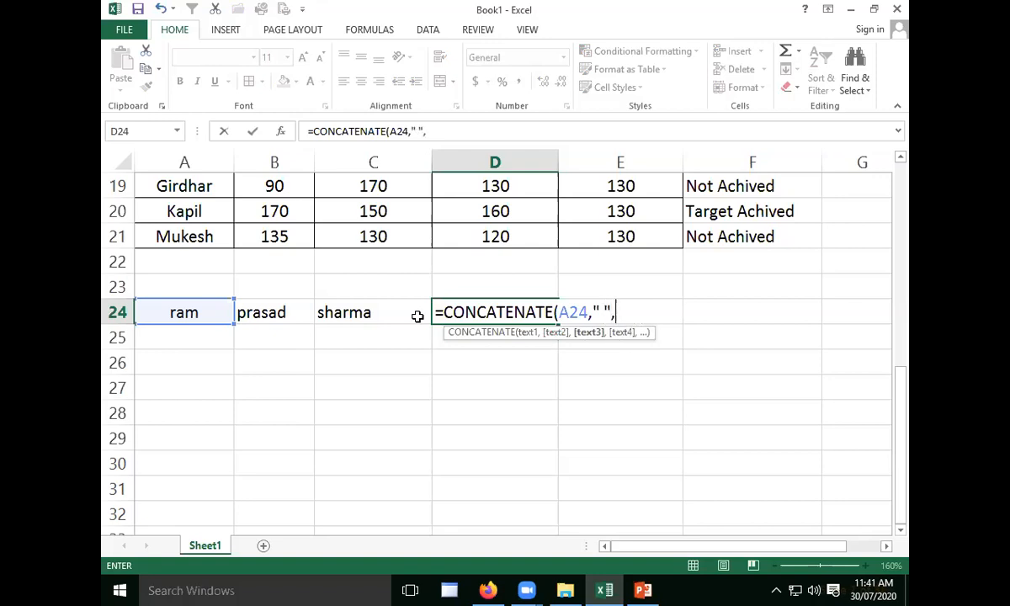
- Complete the D24 formula with B24, a quoted space and C24, and widen column D to fit the joined text
left_click(275, 314)
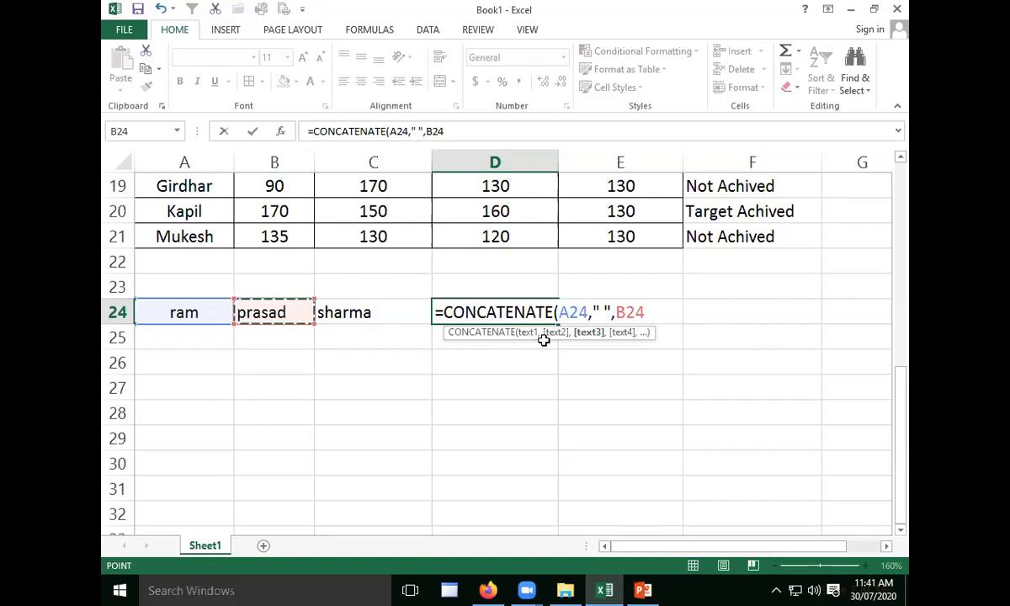
type(",\"")
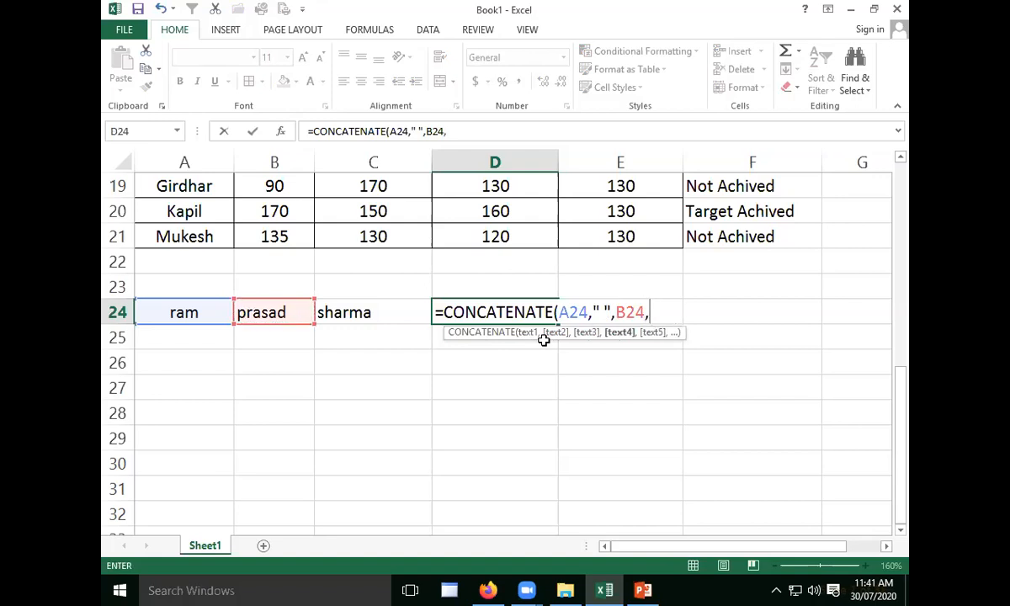
type(" \",")
left_click(396, 313)
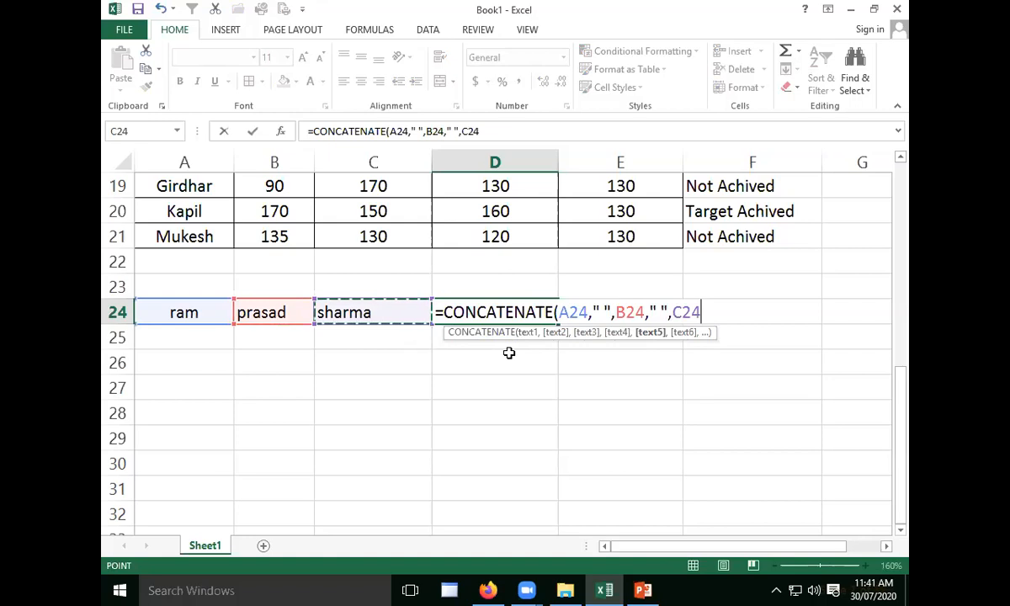
type(")")
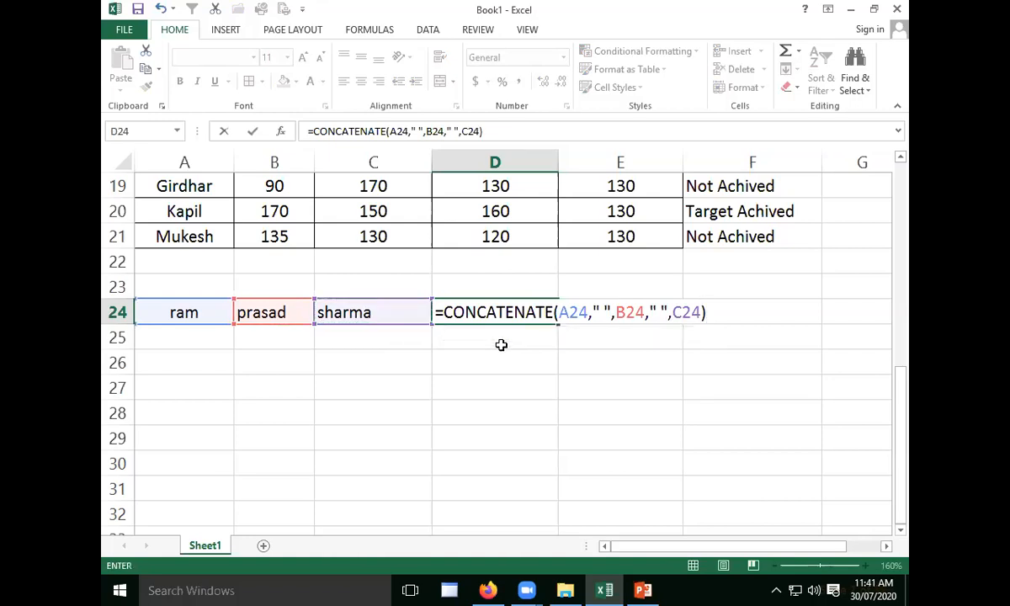
key("Return")
left_click_drag(556, 158, 585, 164)
left_click(291, 362)
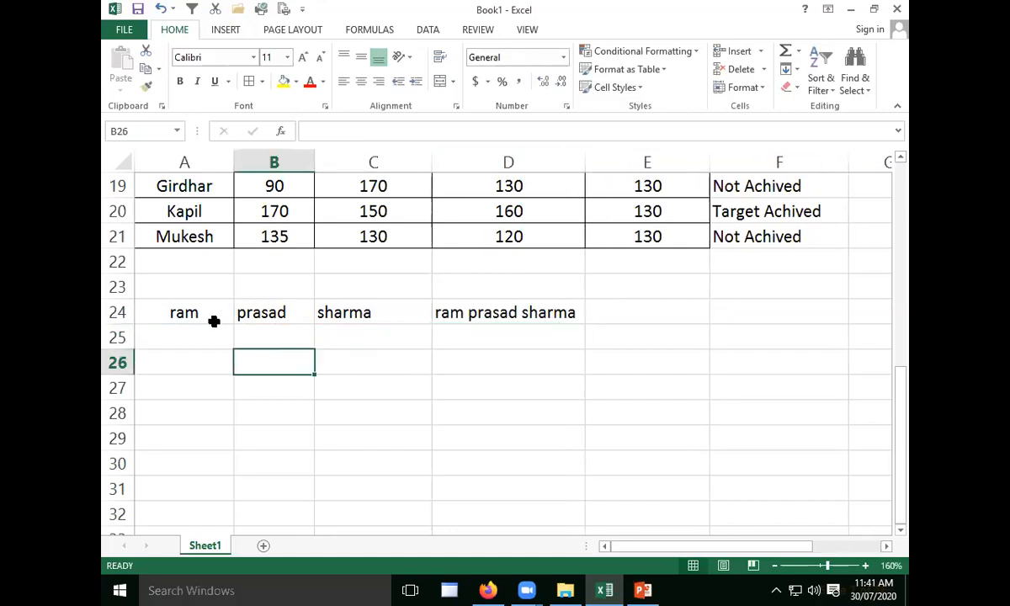
- Compare the separate texts in A24, B24 and C24 with the CONCATENATE formula and joined text in D24
left_click(202, 316)
left_click(274, 314)
left_click(357, 313)
left_click(514, 304)
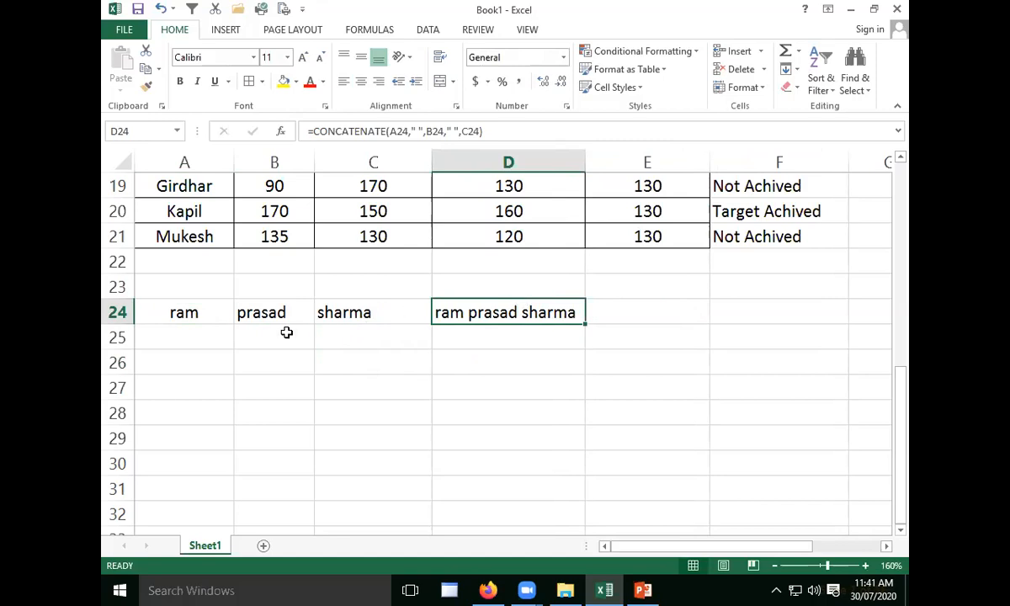
left_click(272, 360)
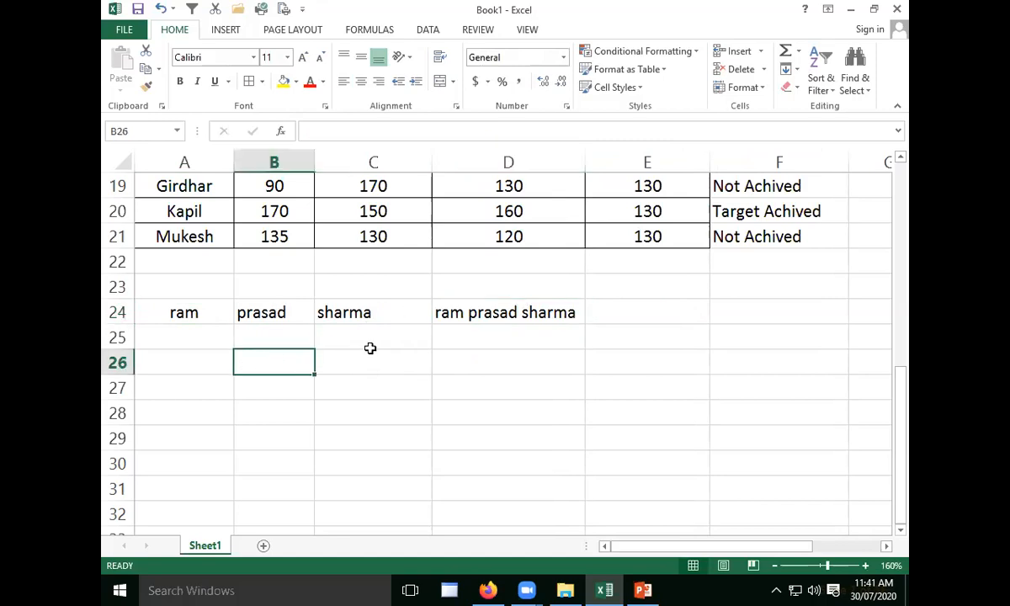
left_click_drag(183, 313, 368, 320)
left_click(489, 310)
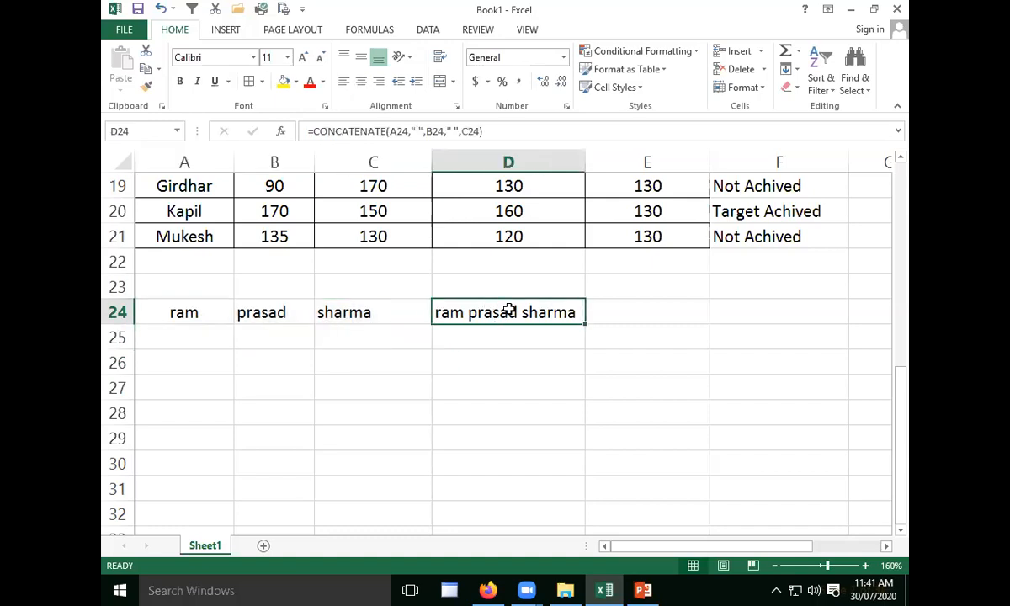
- Extend the CONCATENATE formula in D24 with another quoted space and the text "jaipur" after C24
double_click(509, 312)
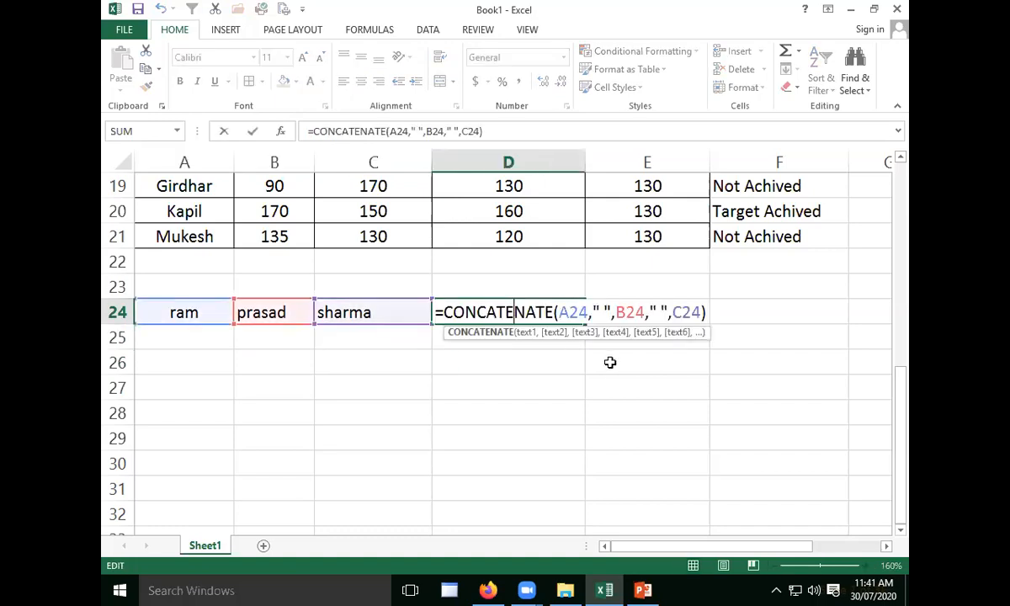
left_click(706, 317)
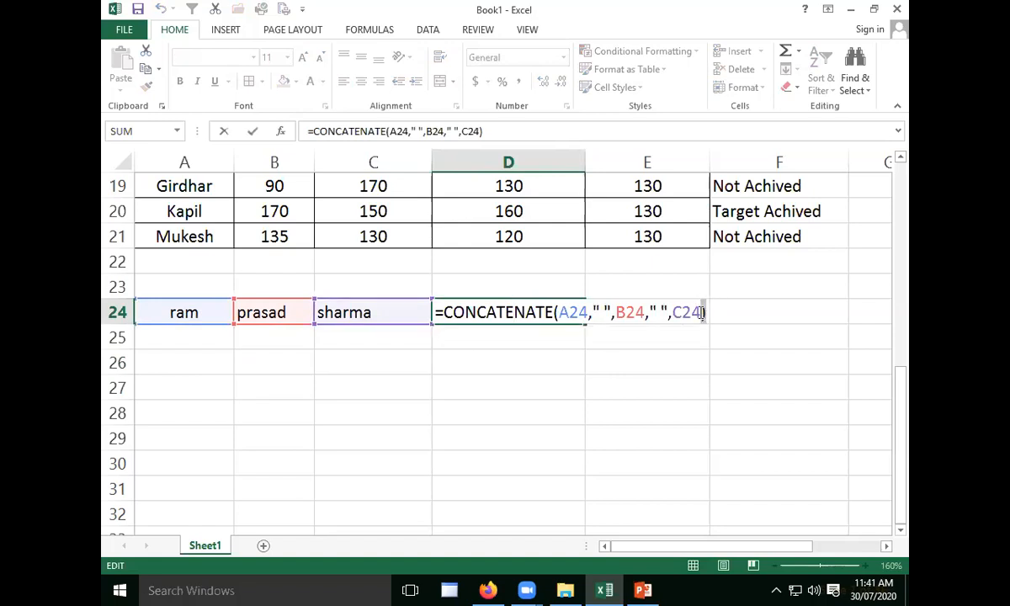
type(",\" ")
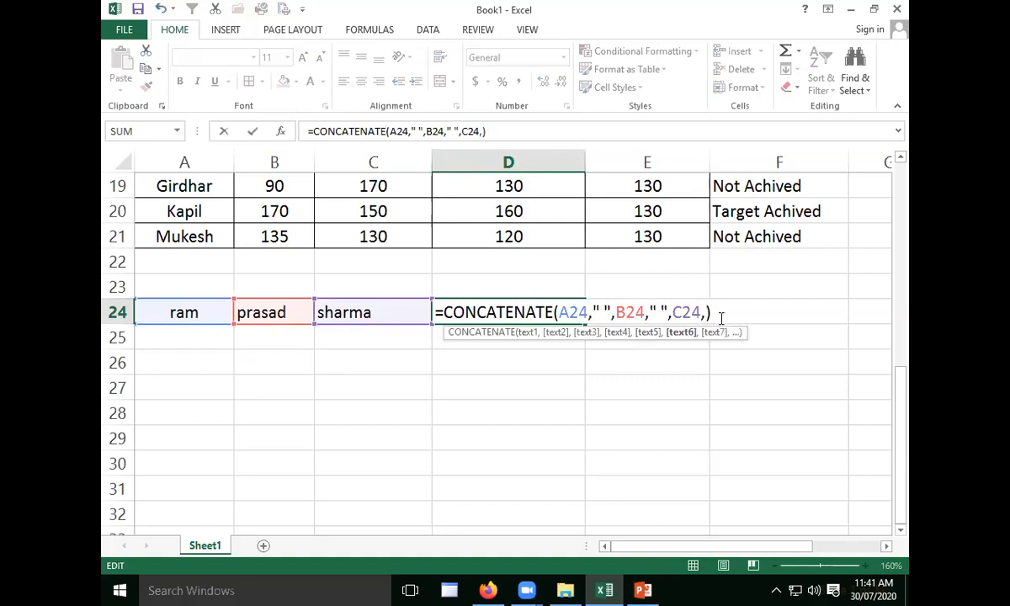
type("\",")
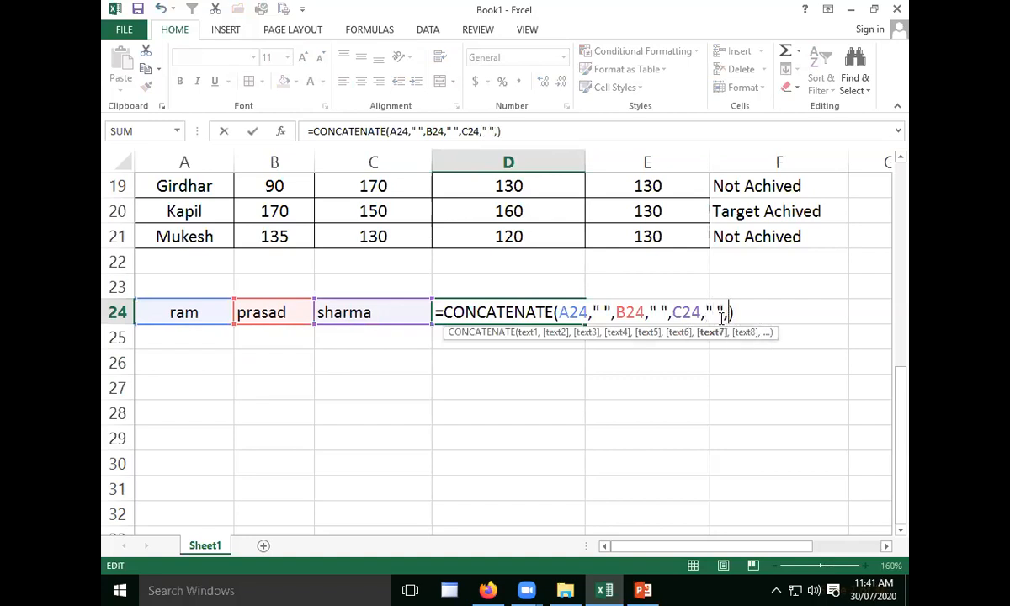
key("BackSpace")
type("\"")
type("jaipu")
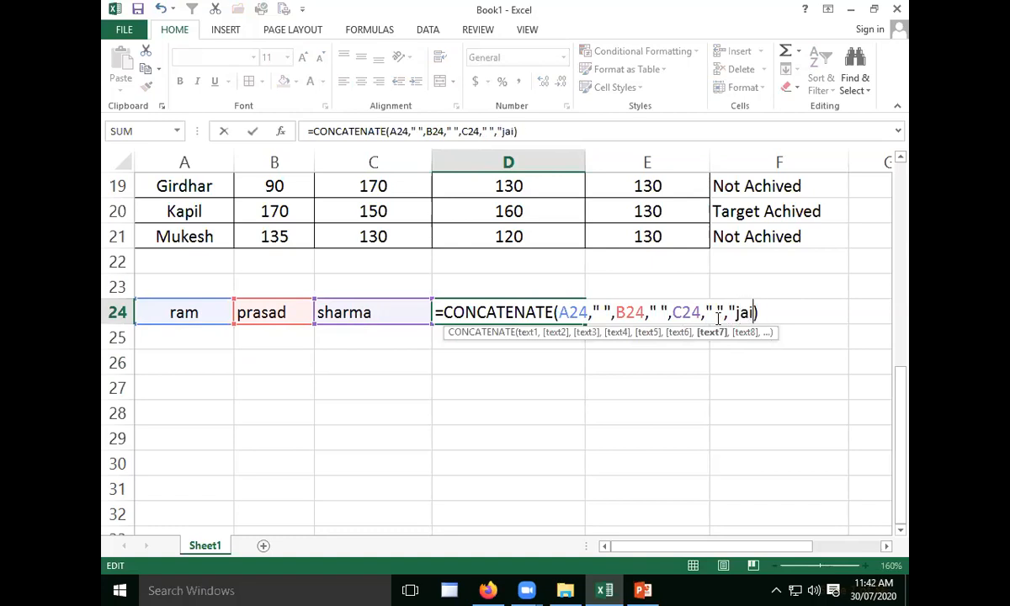
type("r\"")
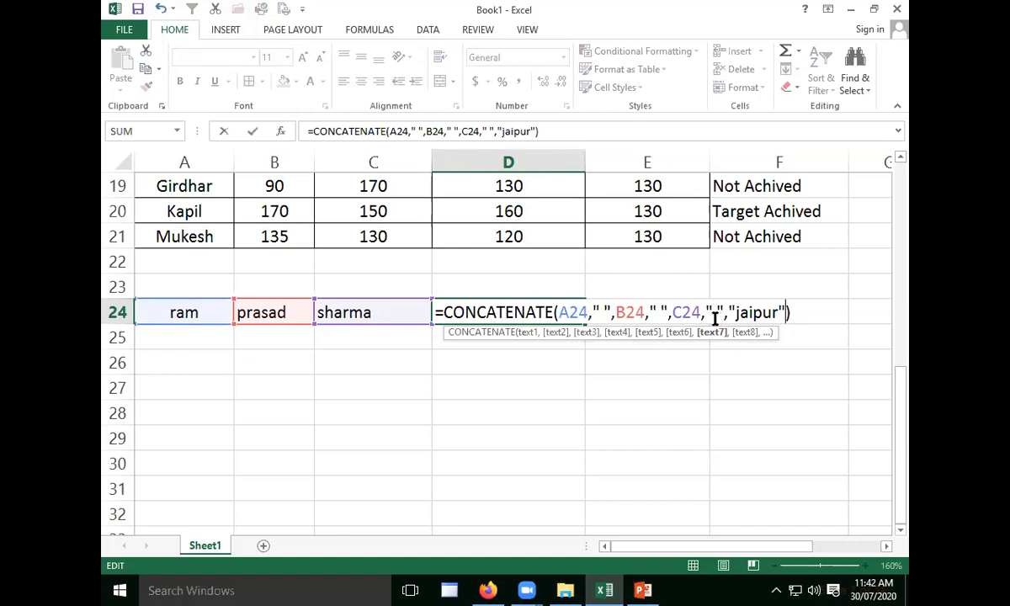
key("Return")
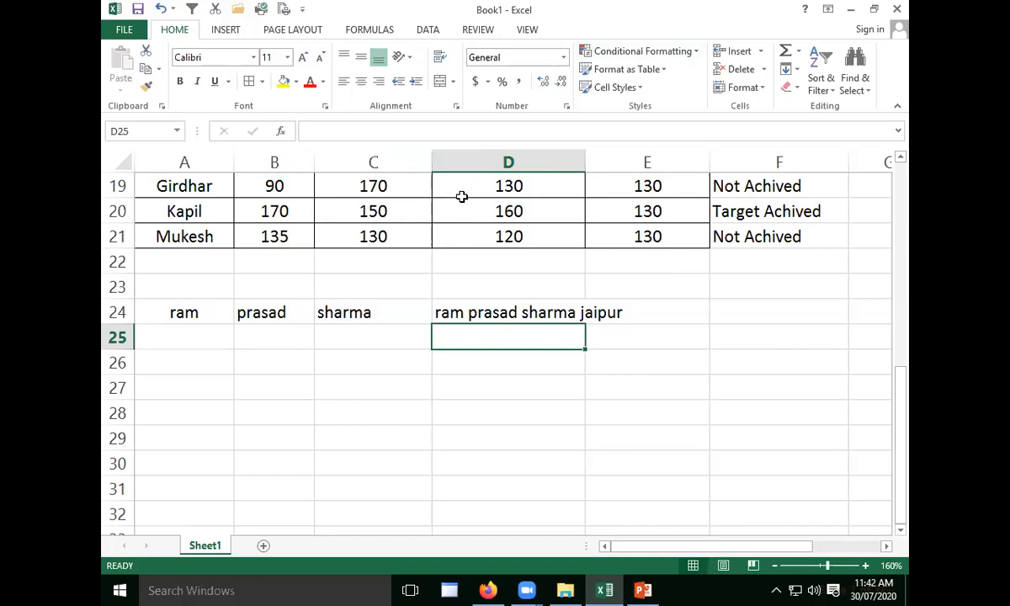
- Enter the text "microsoft excel 2013" in cell A25
left_click(383, 395)
left_click(175, 355)
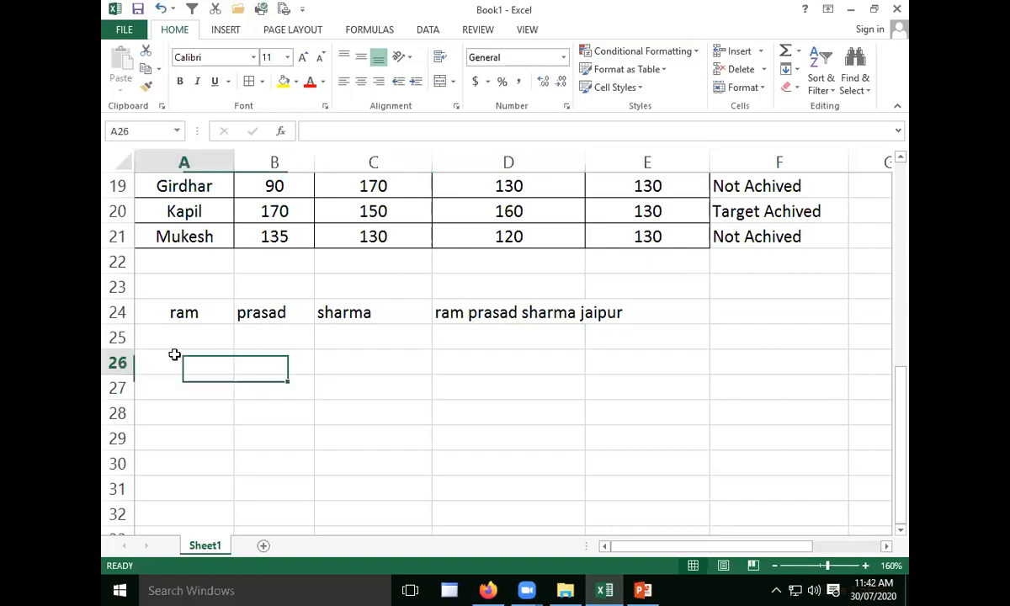
left_click(226, 340)
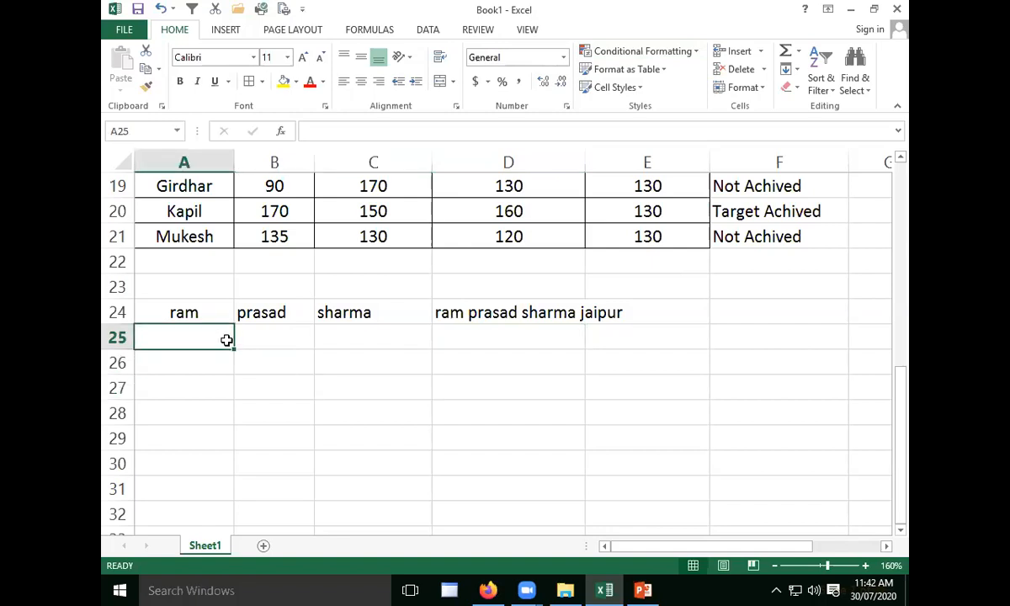
left_click(210, 364)
left_click(224, 335)
type("microsoft ")
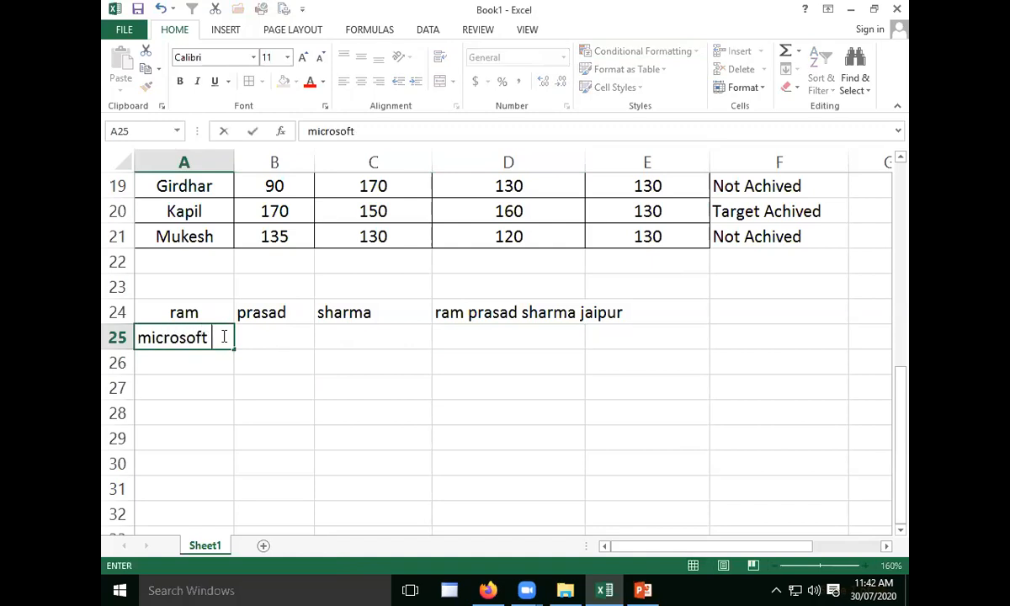
type("exce")
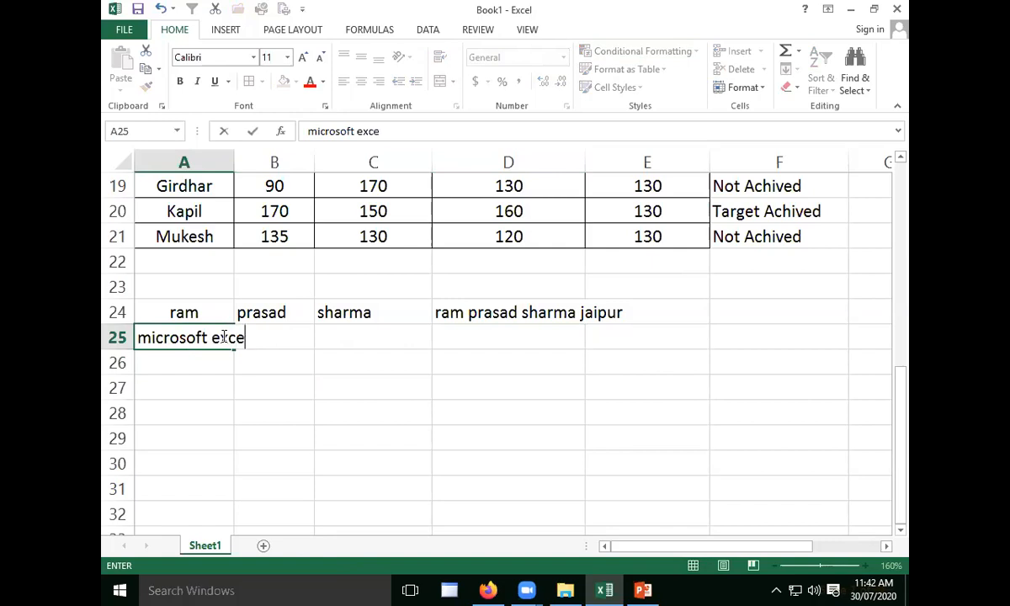
type("l 2013")
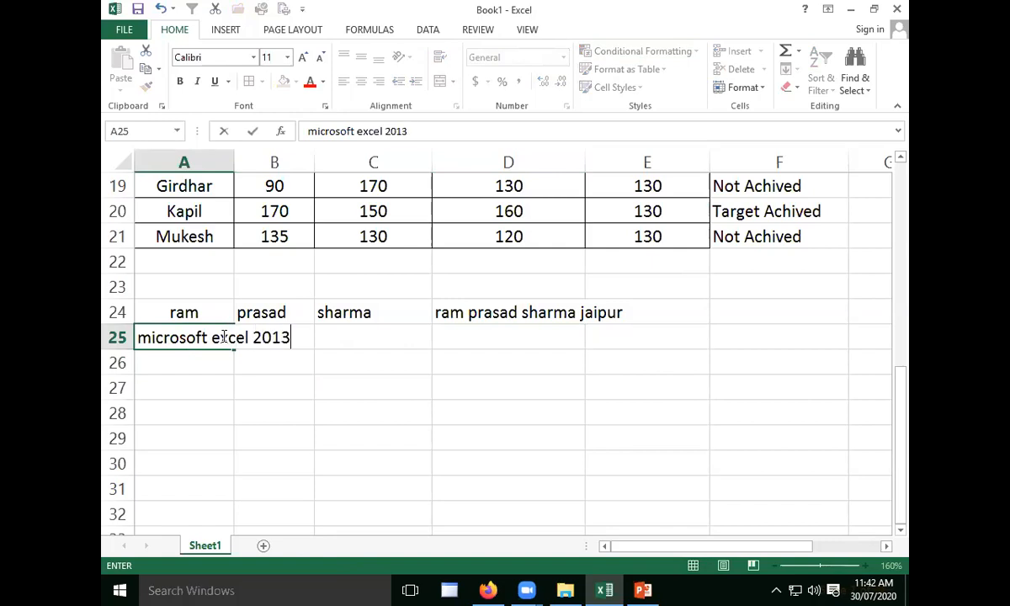
left_click(388, 386)
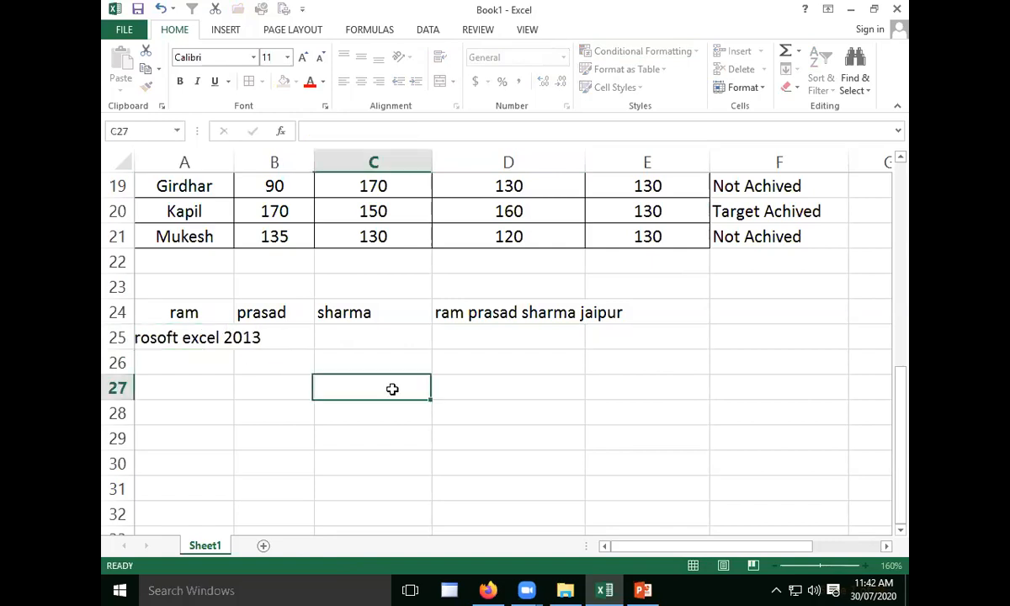
left_click(218, 330)
left_click(238, 371)
left_click(187, 335)
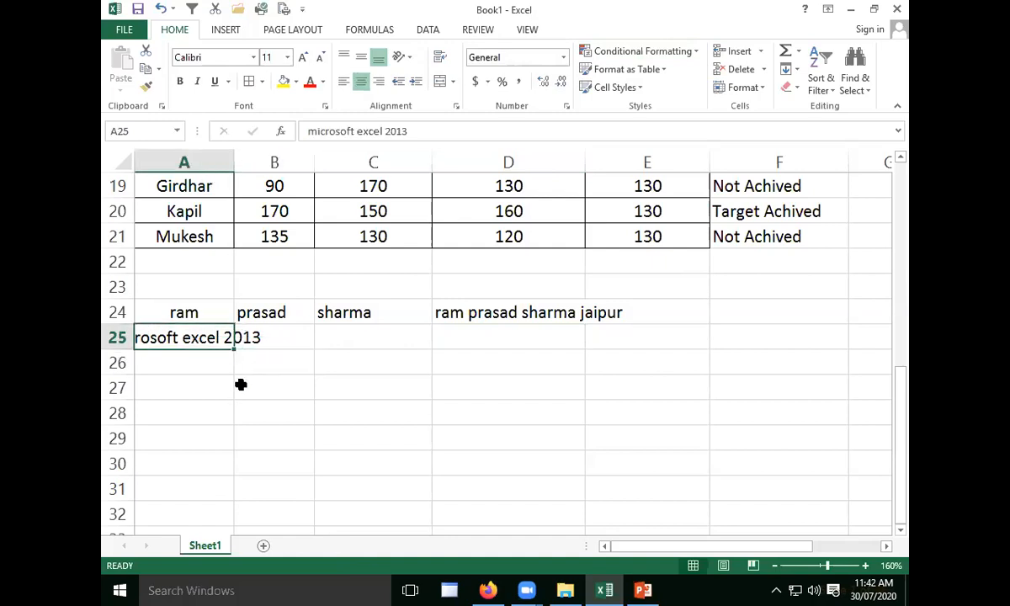
- Enter the separate words in column A: "excel" in A27, 2013 in A28 and "microsoft" in A26
left_click(204, 380)
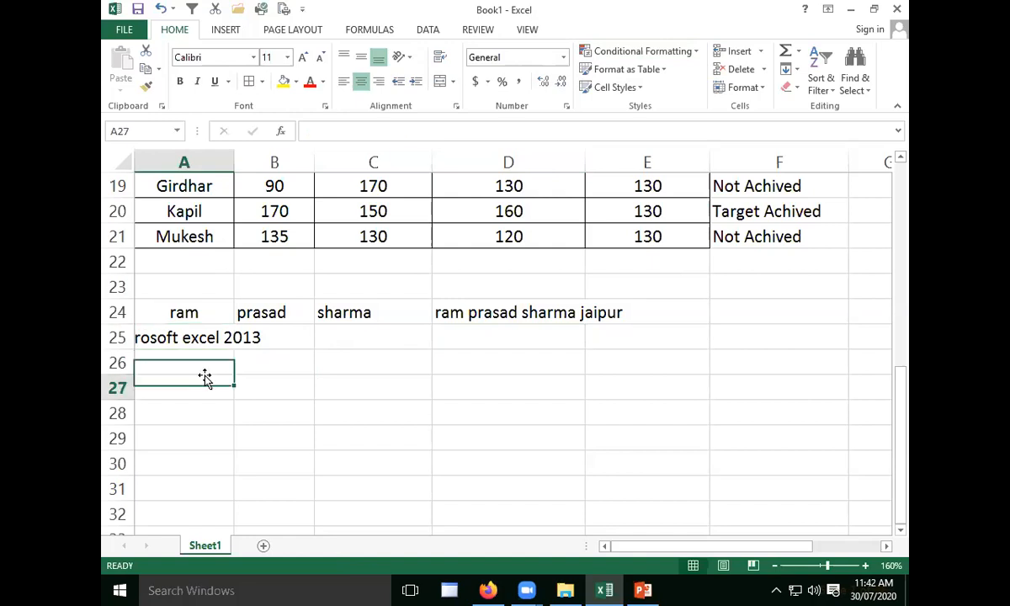
type("excel")
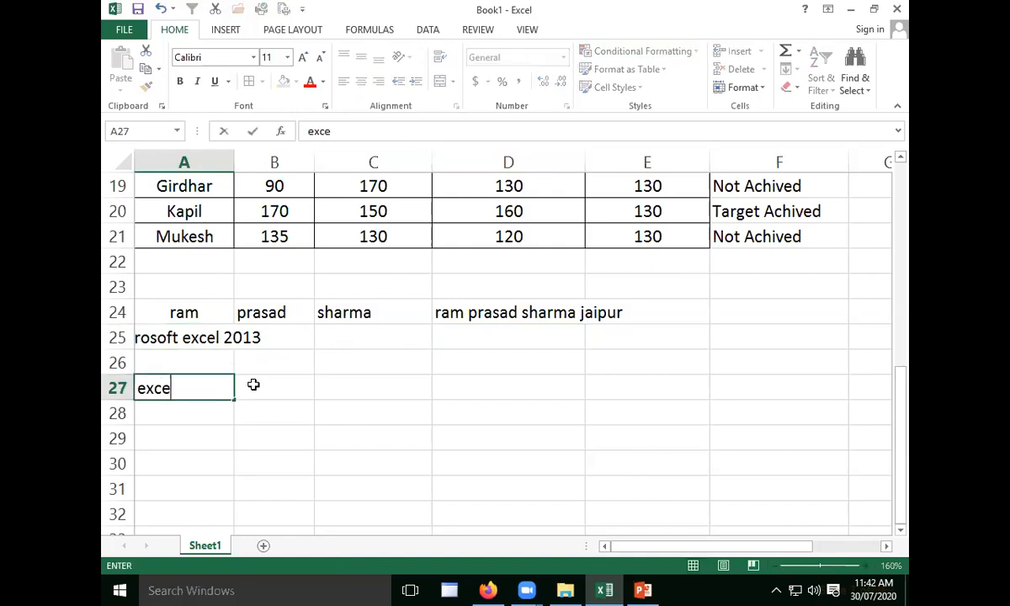
left_click(203, 410)
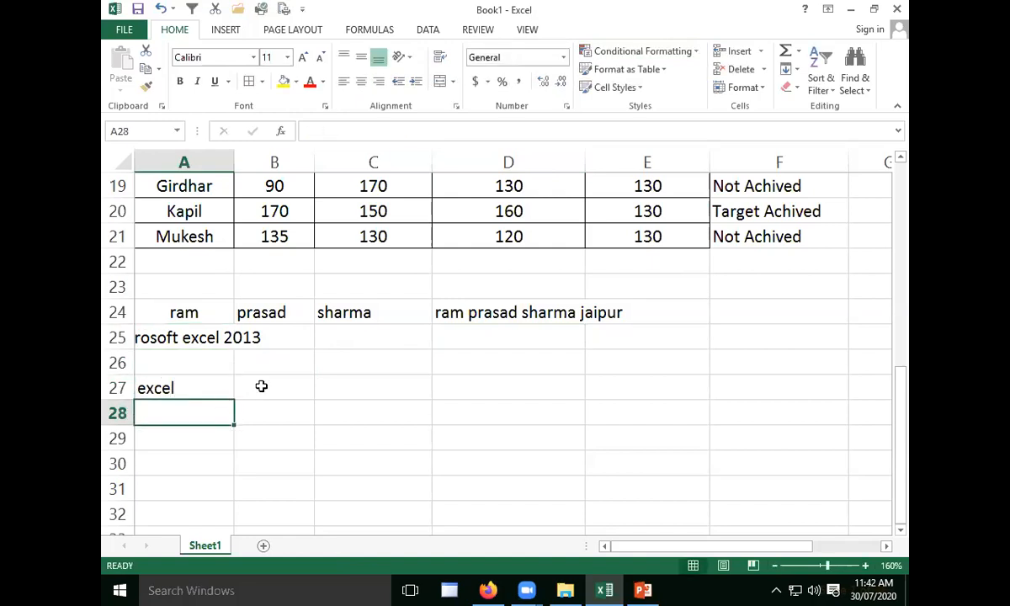
type("2013")
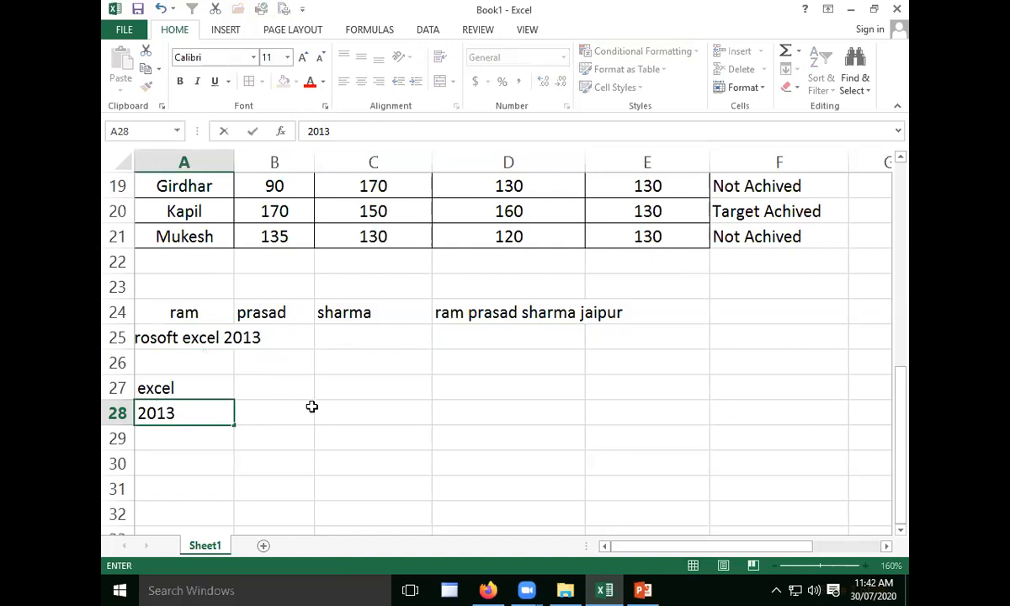
key("Tab")
left_click(208, 362)
type("microsoft")
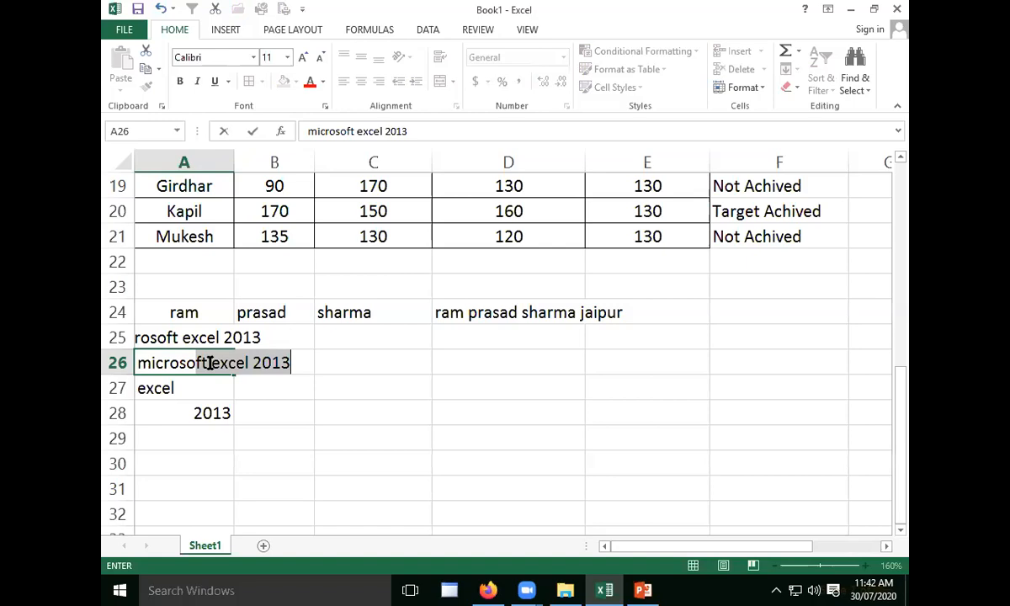
key("BackSpace")
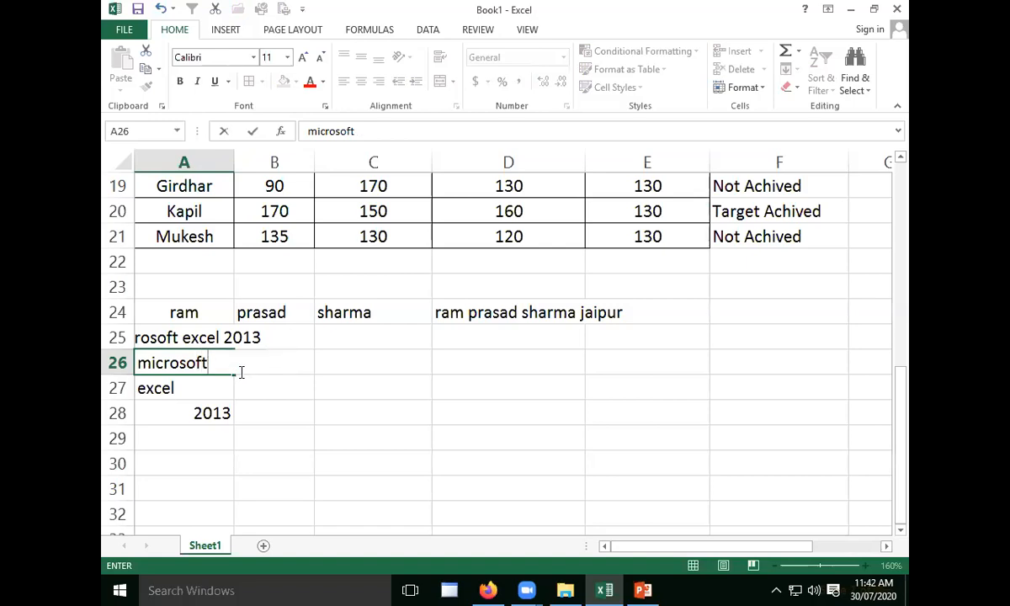
- Join A26, A27 and A28 without spaces in cell C27 using the formula =CONCATENATE(A26,A27,A28)
left_click(398, 389)
type("=")
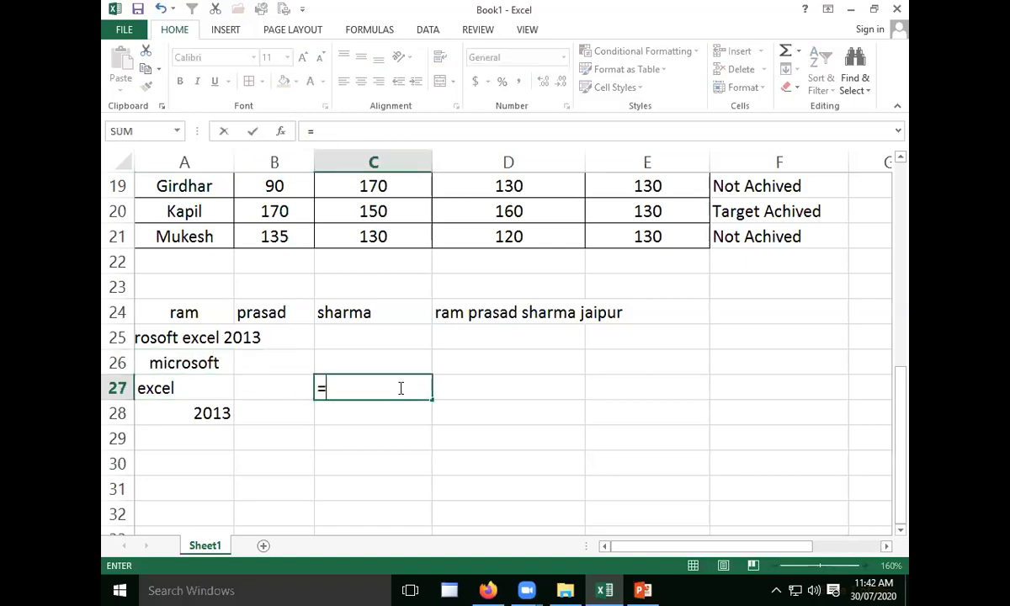
type("conc")
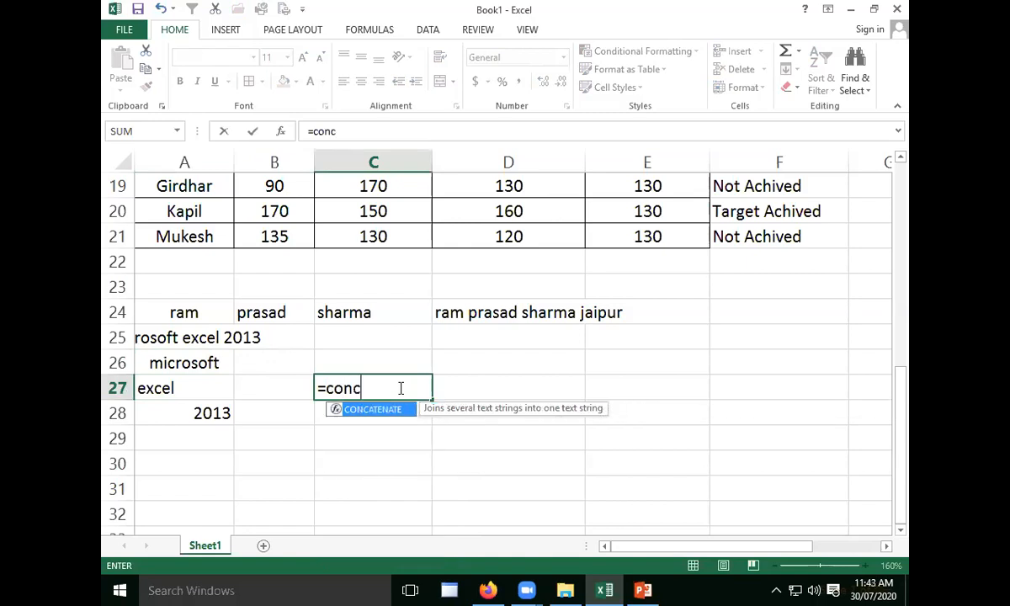
key("Tab")
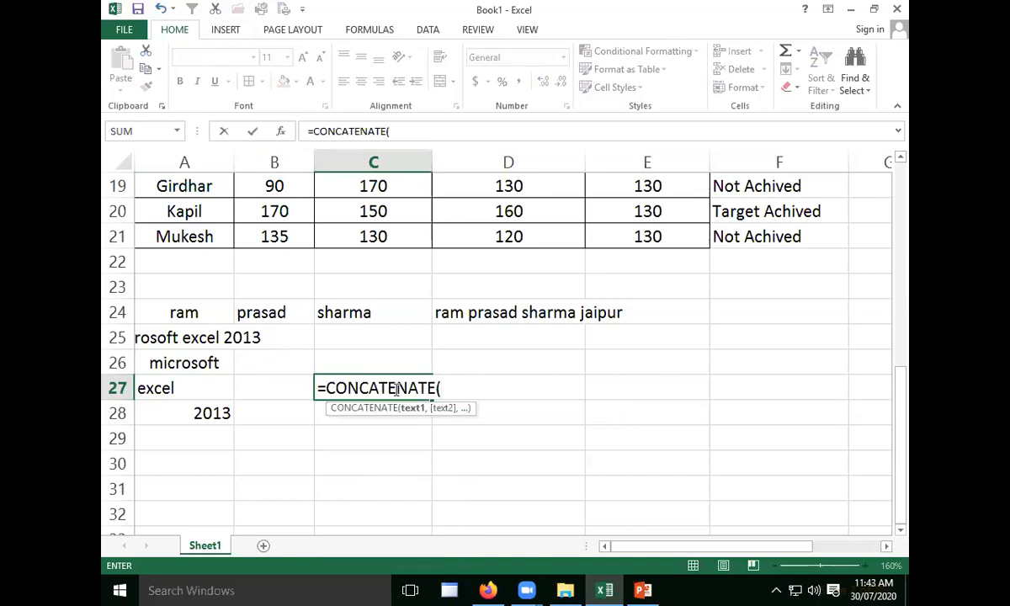
left_click(185, 363)
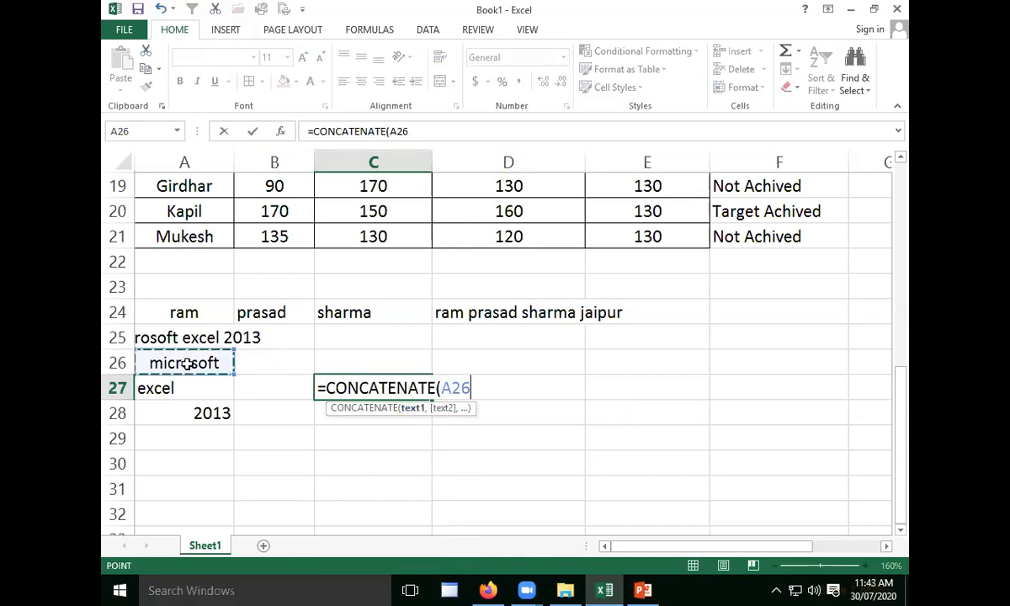
type(",")
left_click(202, 395)
type(",")
left_click(209, 412)
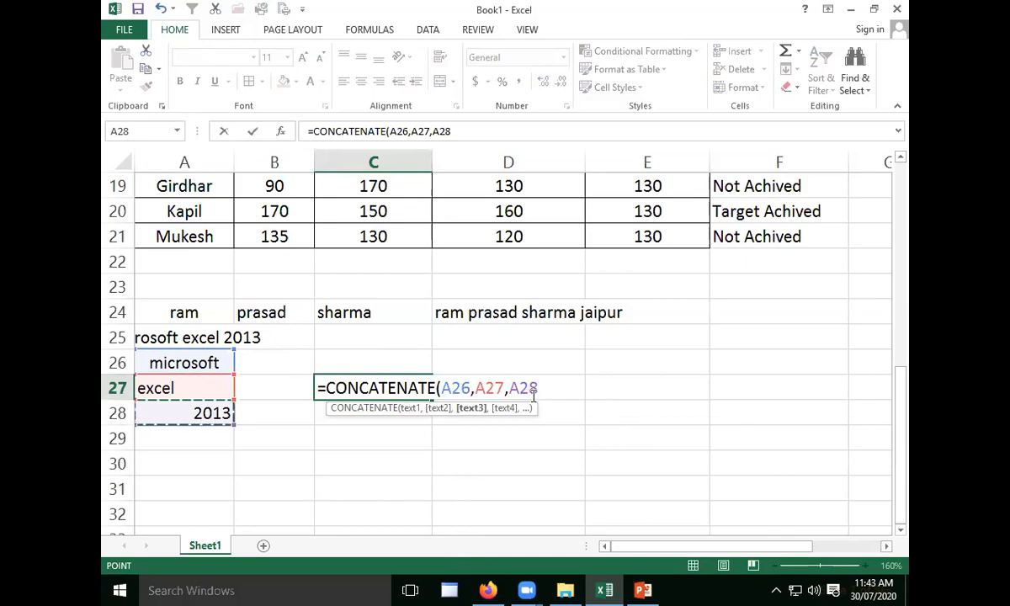
type(")")
key("Return")
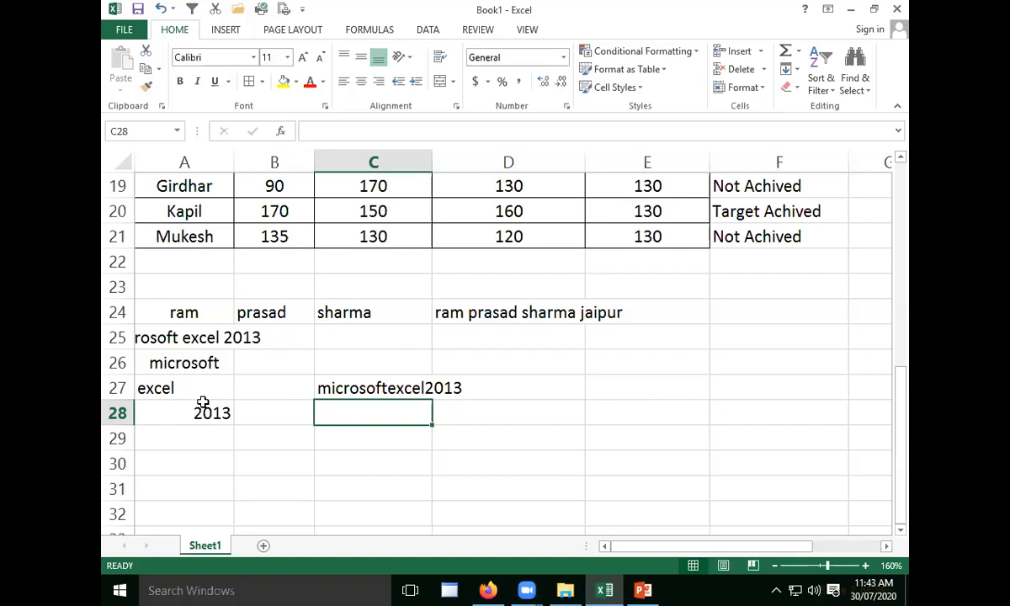
- Join the same three words with spaces in cell C28 using the formula =A26&" "&A27&" "&A28
type("=")
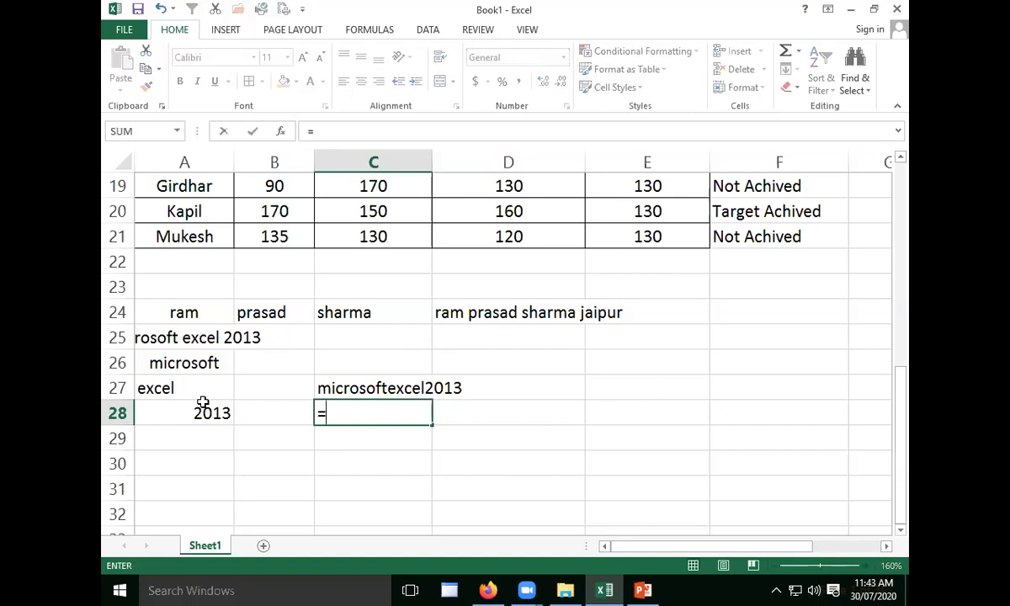
left_click(184, 360)
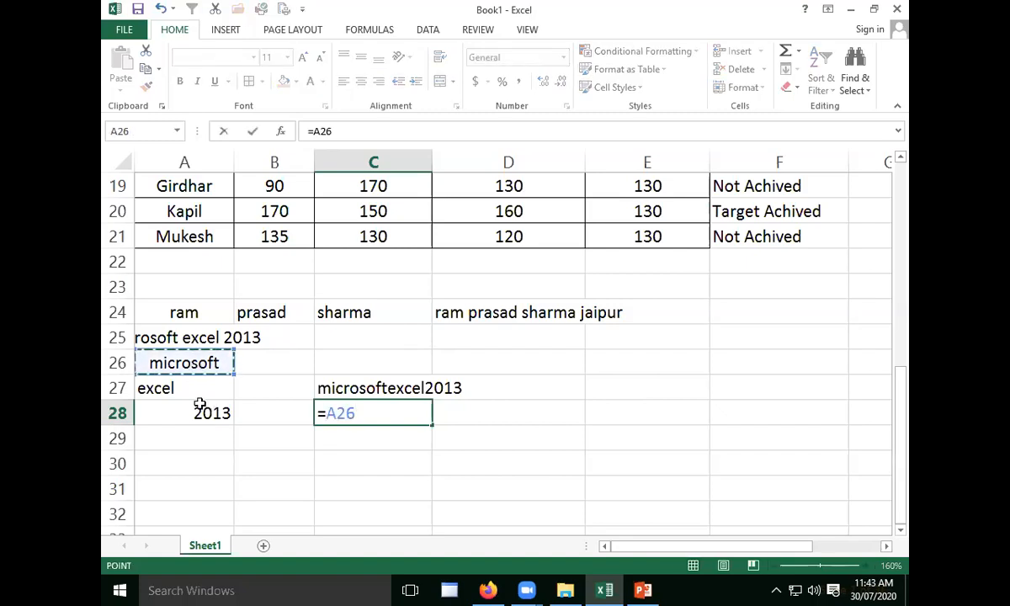
type("&")
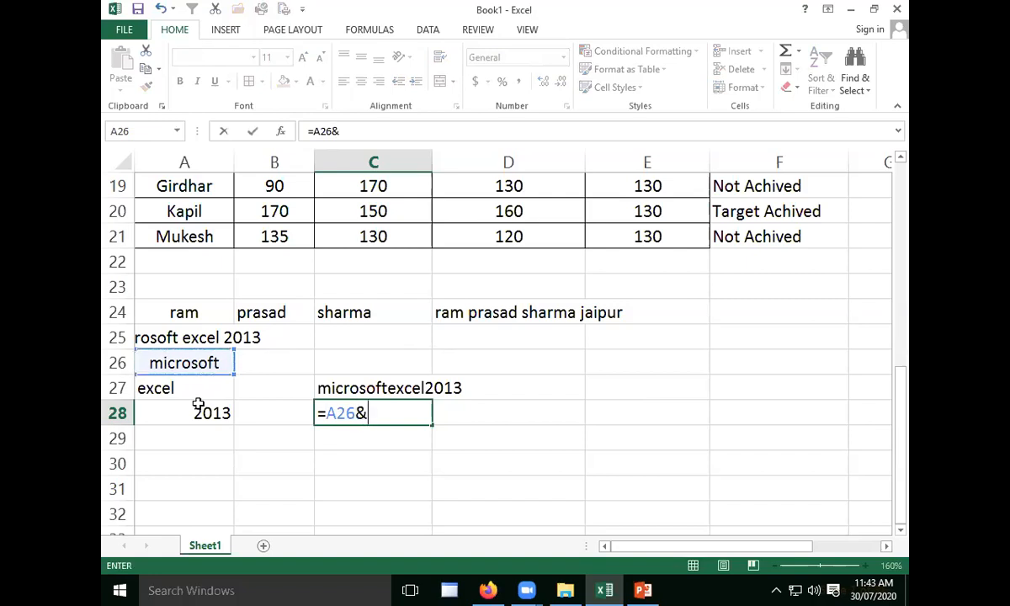
type("\"")
key("alt")
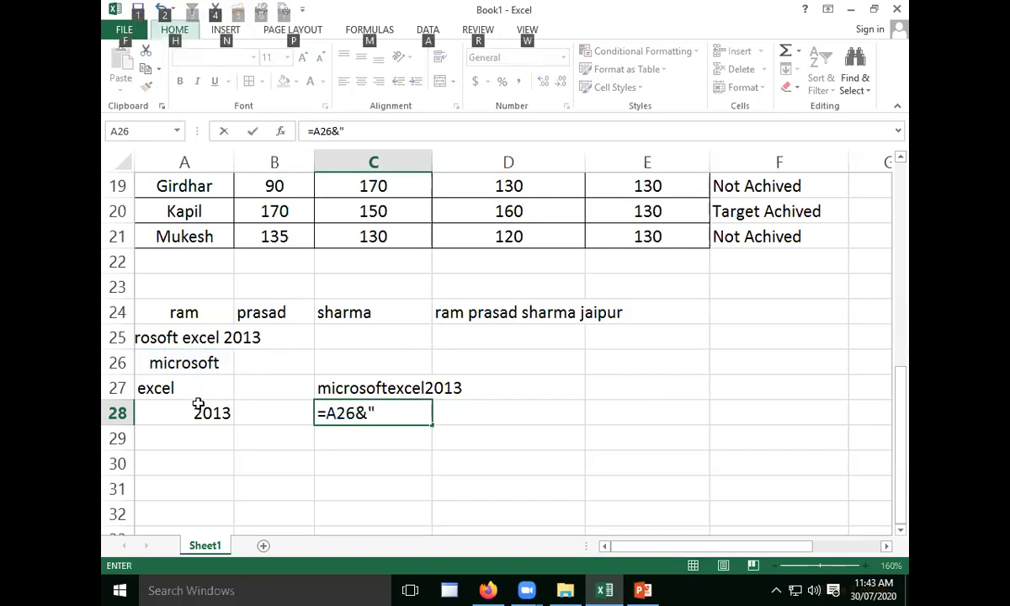
left_click(396, 413)
type("\"&")
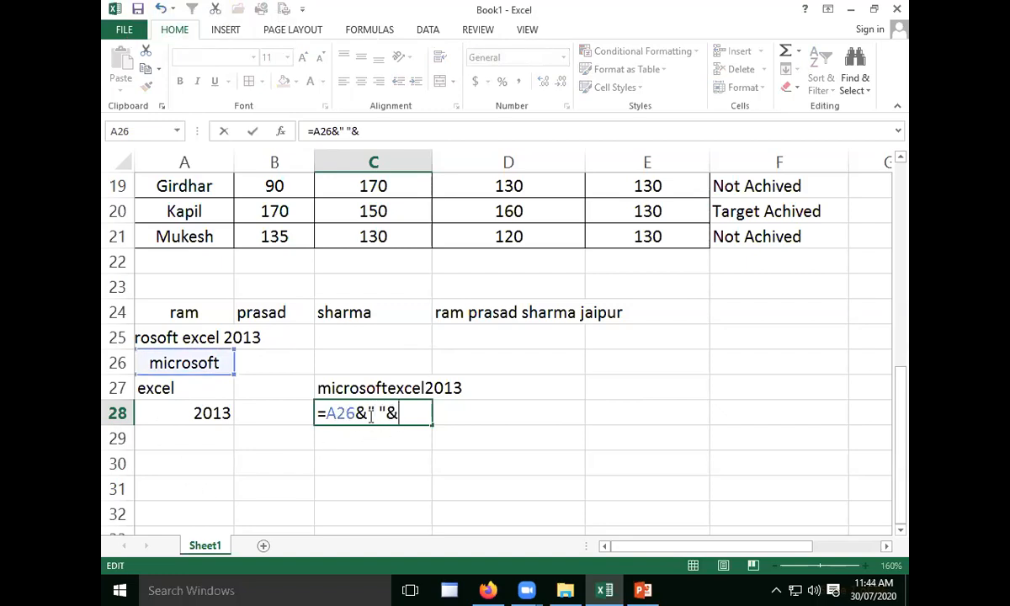
left_click(197, 389)
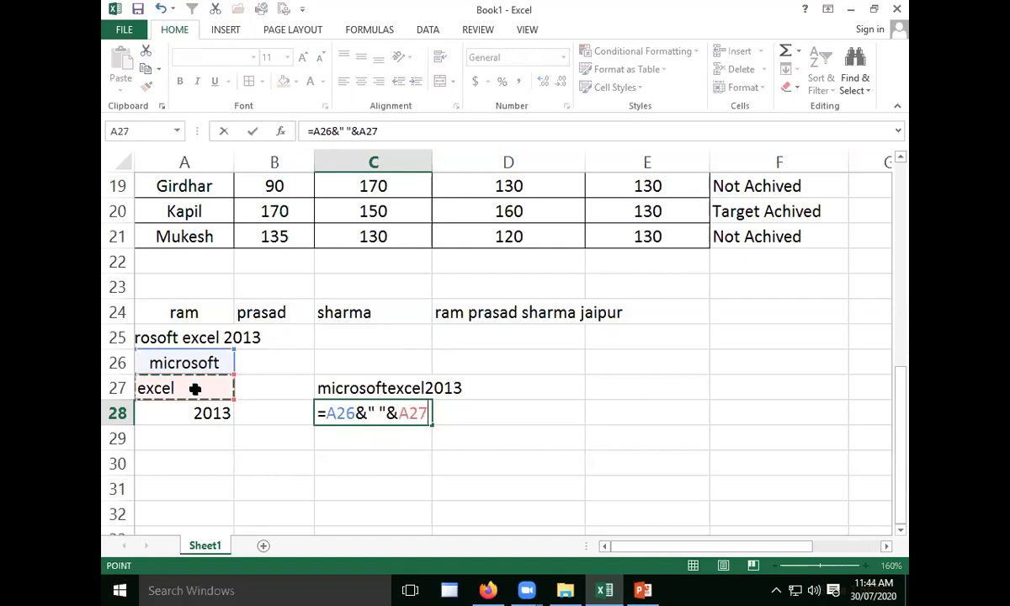
type("&\"")
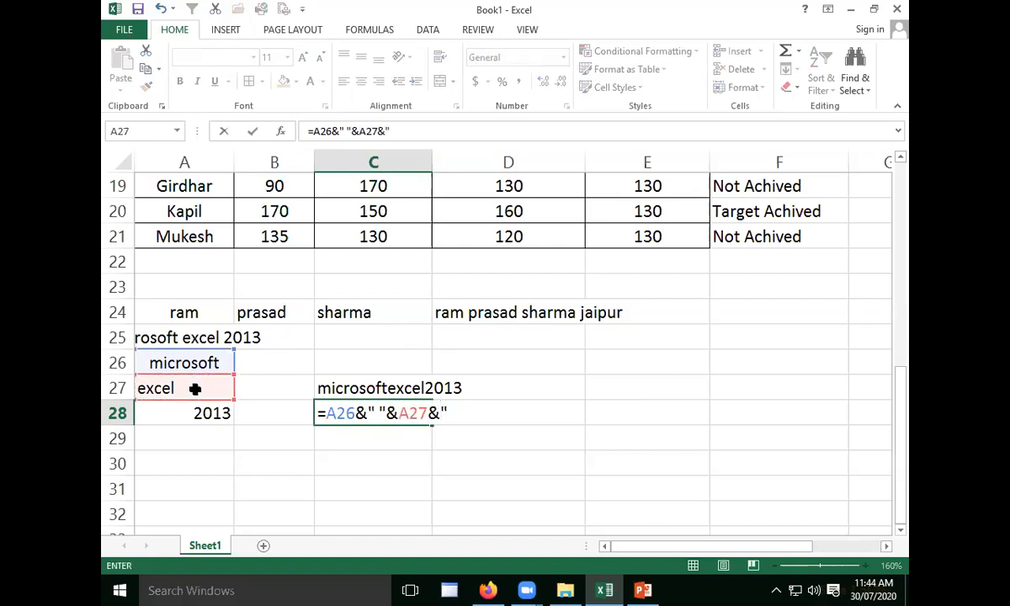
type(" \"&")
left_click(199, 412)
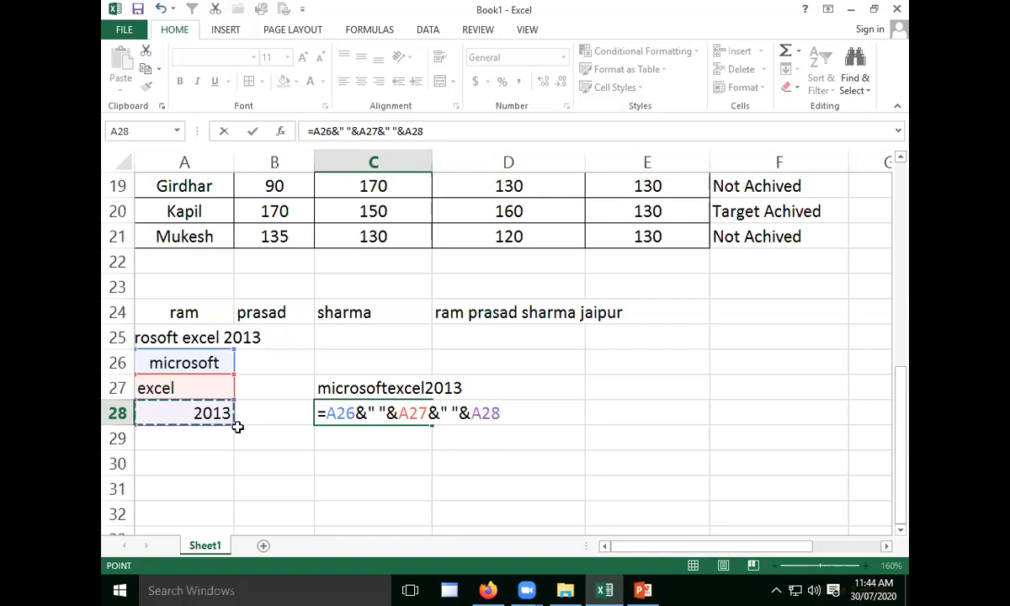
key("Return")
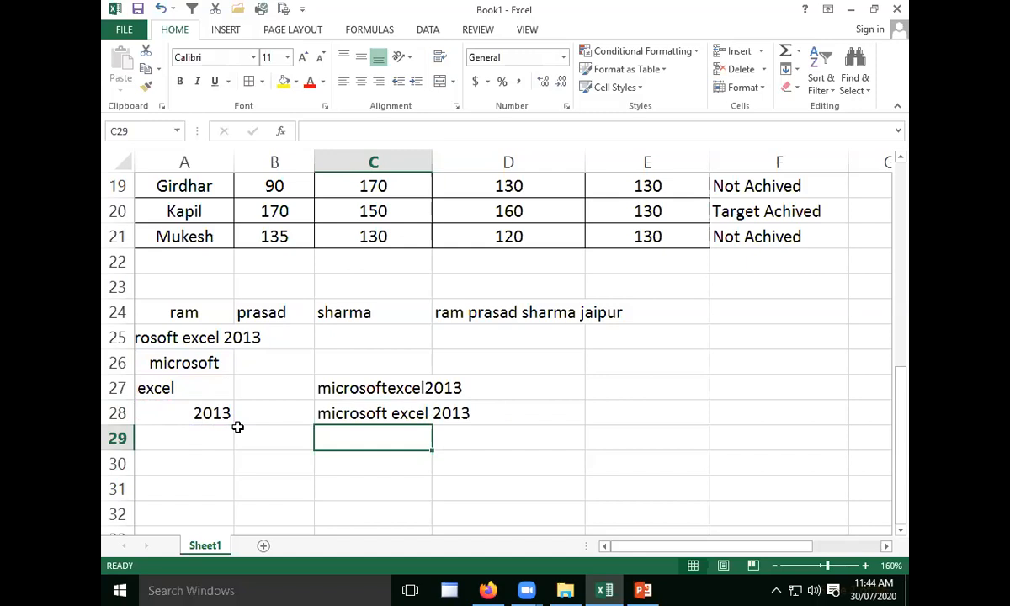
left_click(486, 429)
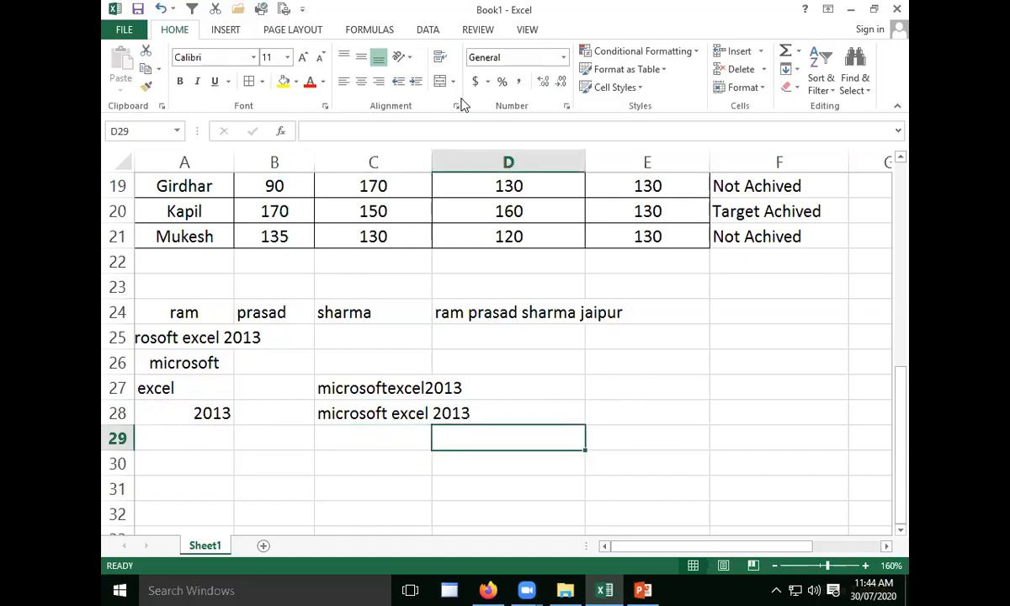
- Swap the contents of A27 and A28 by moving the cells, placing 2013 in A27 and "excel" in A28
key("alt+Tab")
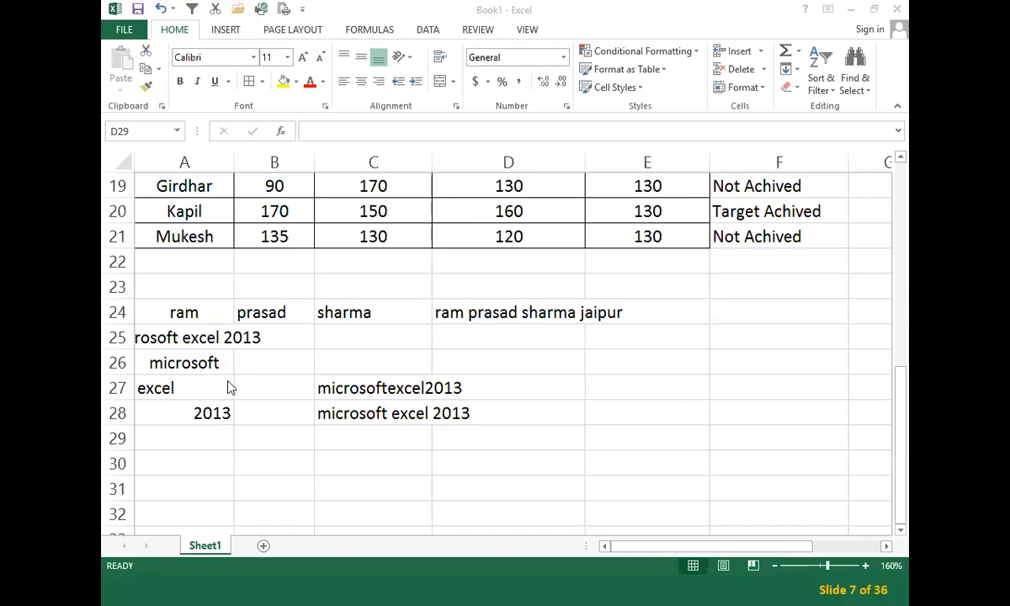
left_click(187, 387)
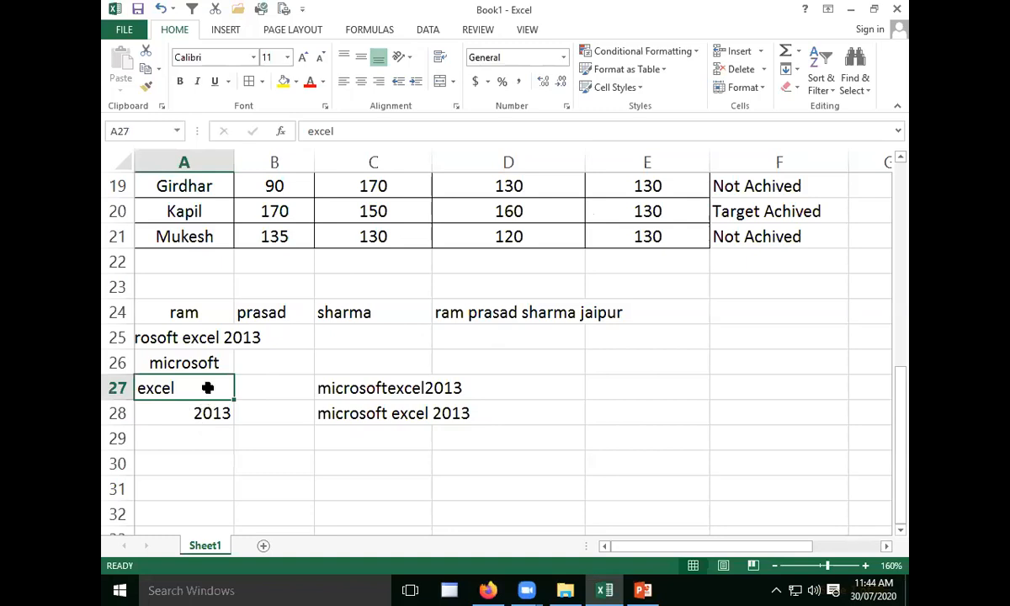
left_click_drag(172, 402, 199, 389)
left_click(199, 413)
left_click(162, 436)
left_click(169, 417)
left_click(168, 430)
left_click_drag(168, 430, 179, 414)
- Join the reordered words in cell C30 with the formula =CONCATENATE(A26,A27,A28)
left_click(371, 462)
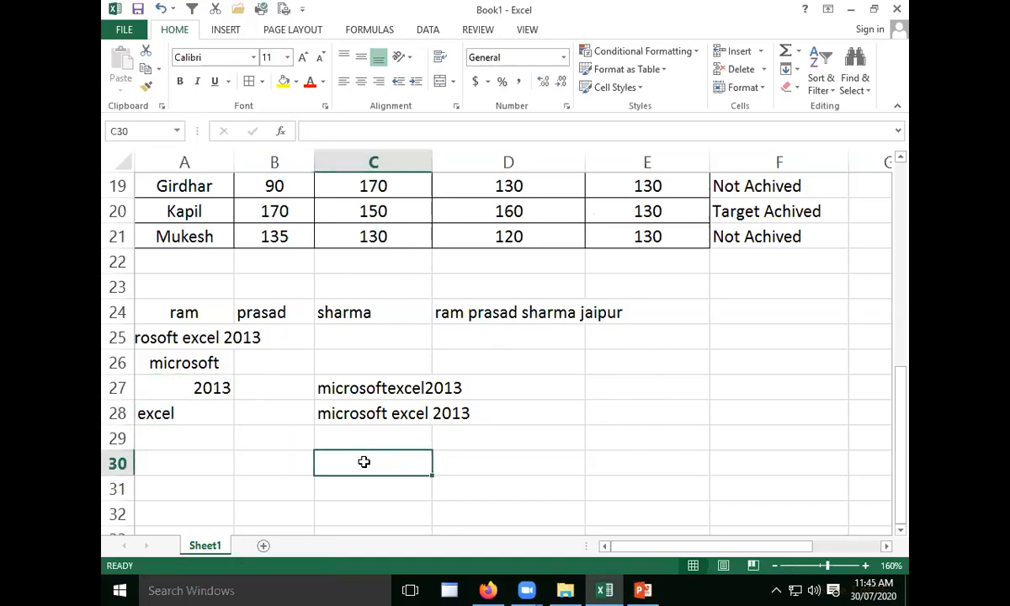
key("Left")
left_click(465, 455)
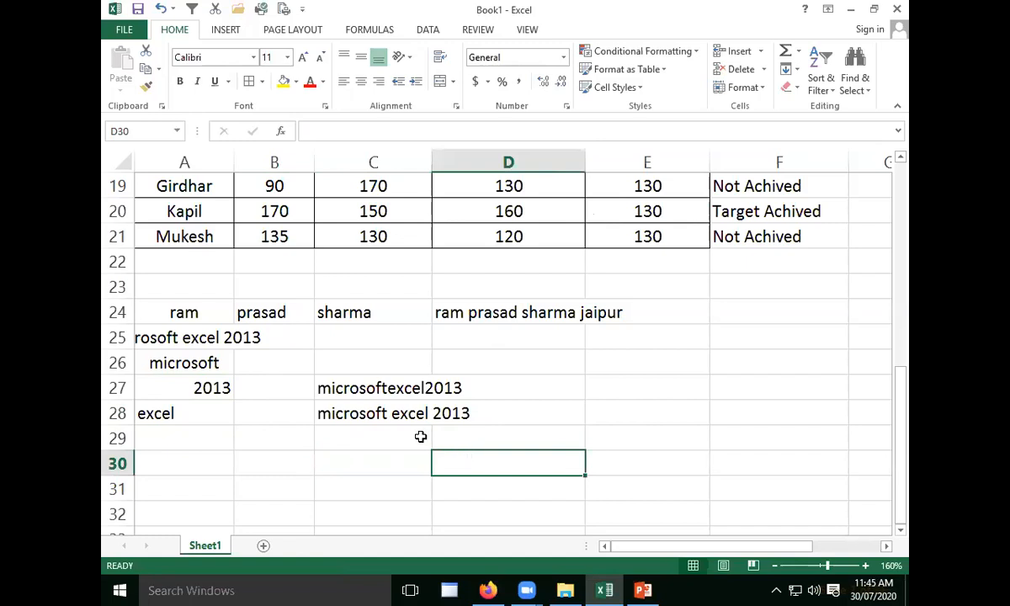
left_click(375, 446)
left_click(407, 464)
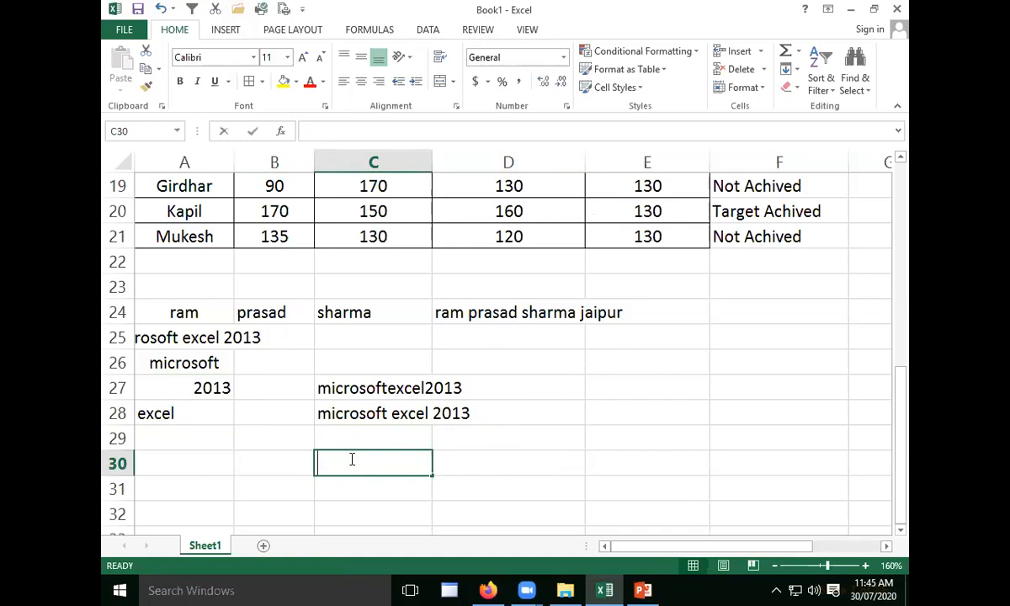
type("=con")
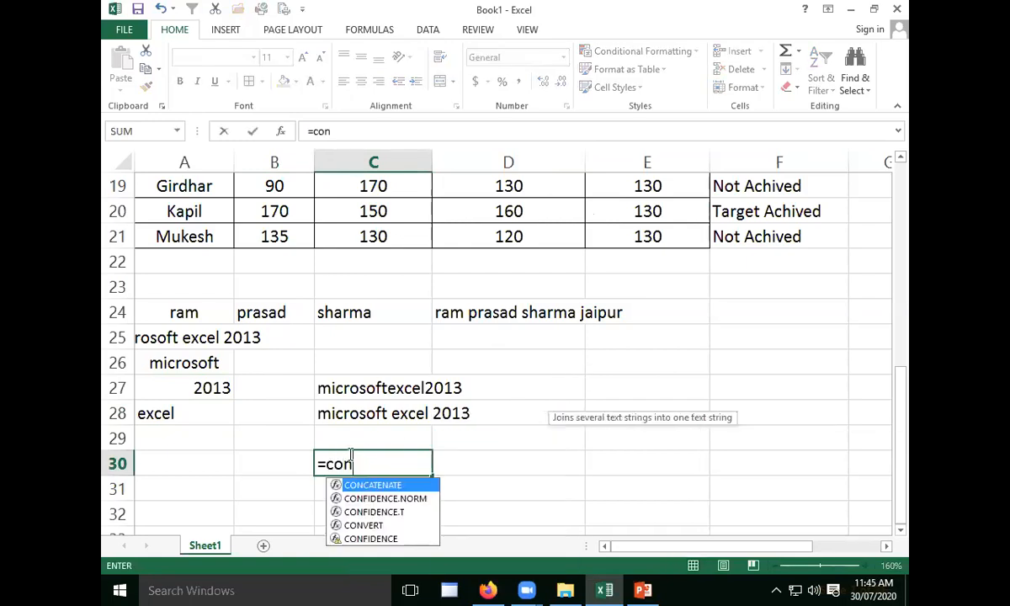
double_click(386, 485)
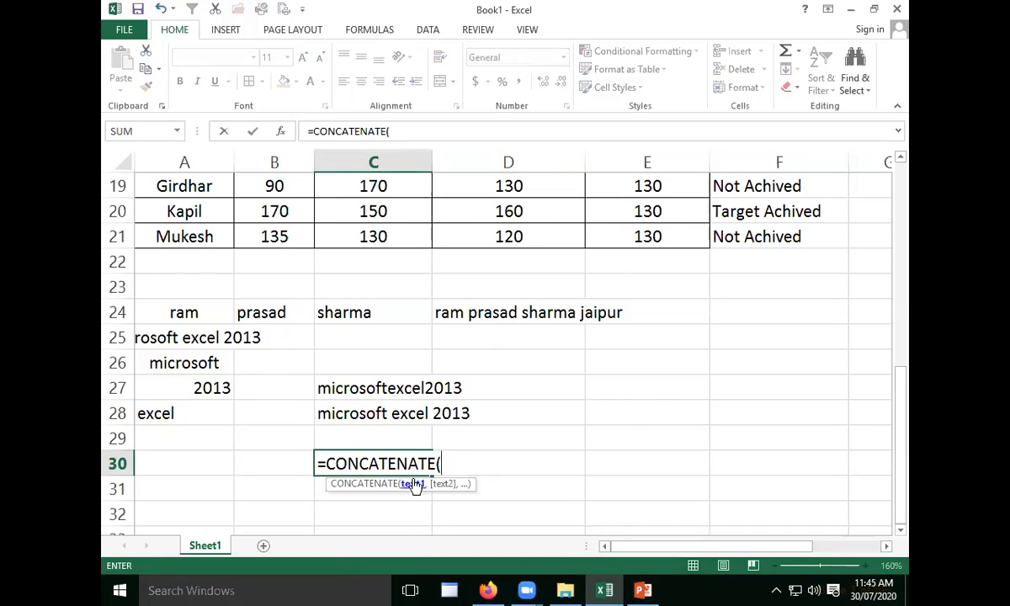
left_click(203, 360)
type(",")
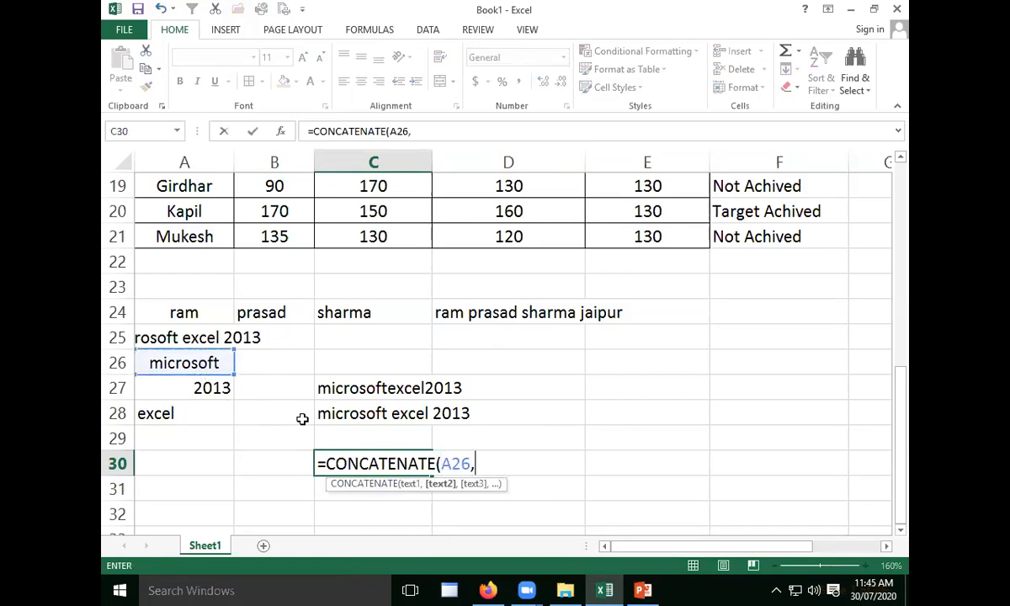
left_click(199, 386)
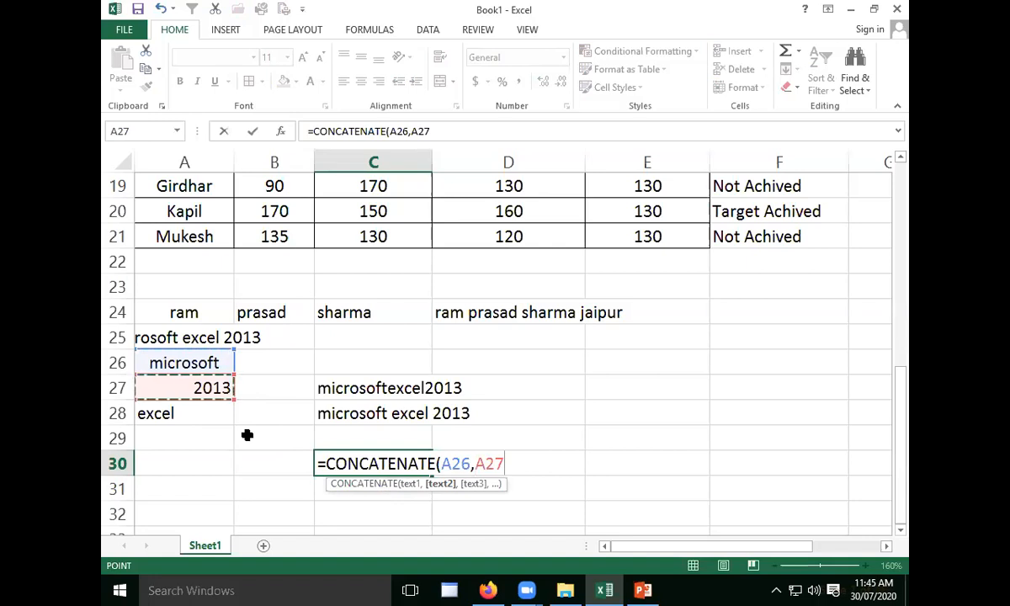
type(",")
left_click(202, 417)
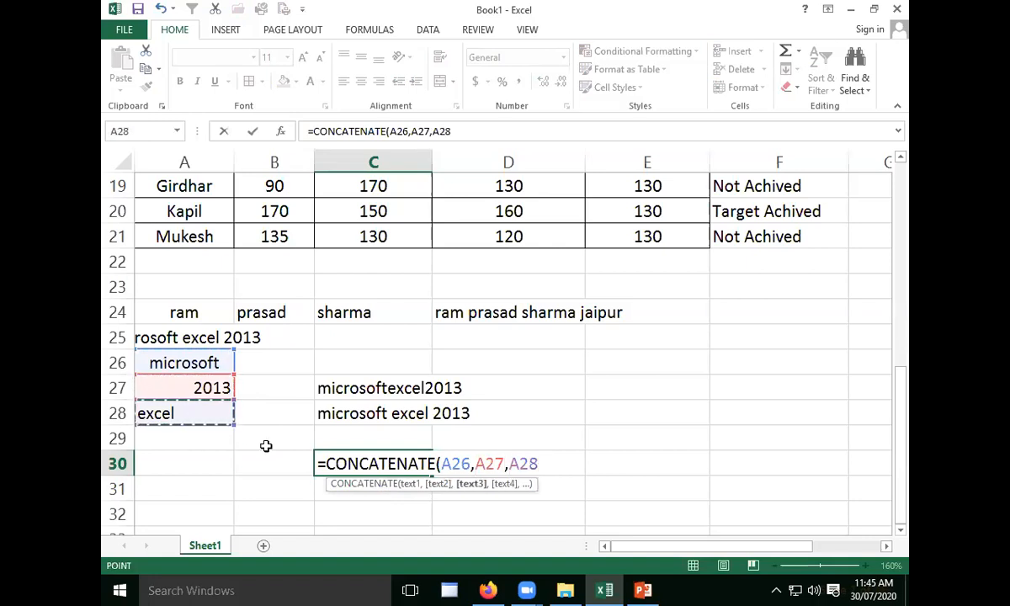
type(")")
key("Return")
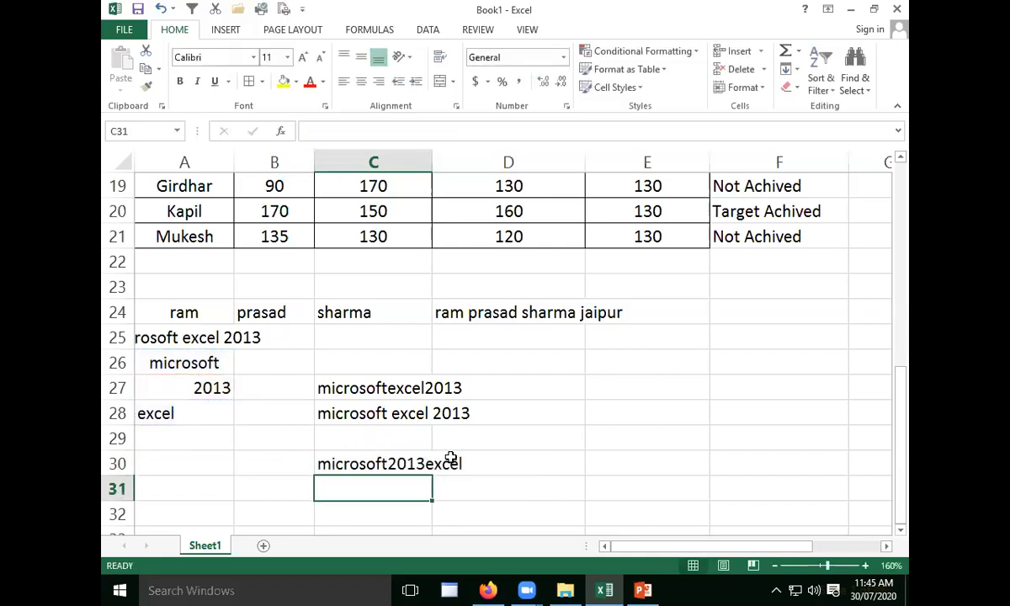
left_click(549, 461)
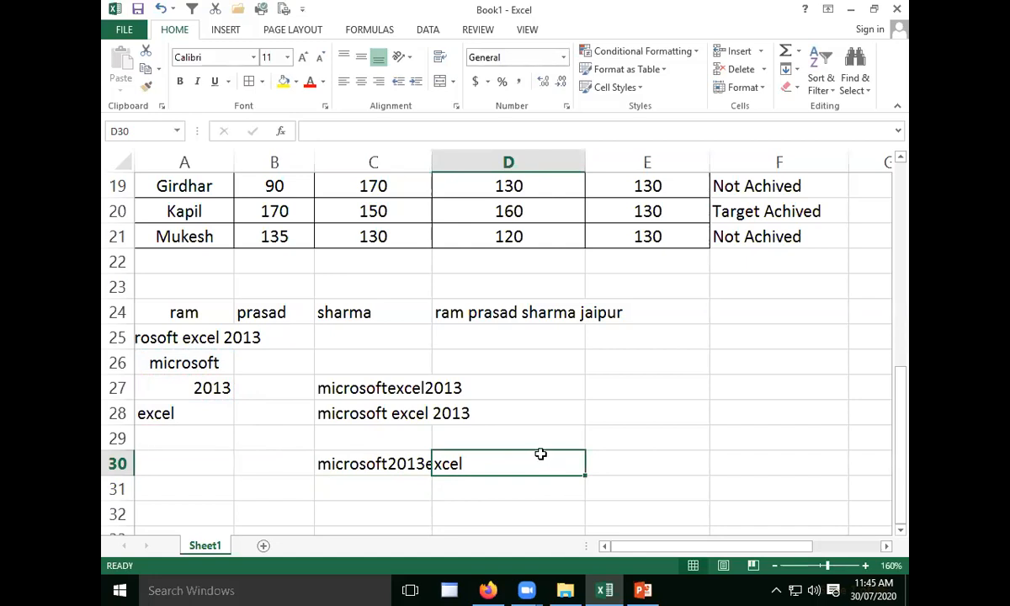
left_click_drag(540, 454, 537, 330)
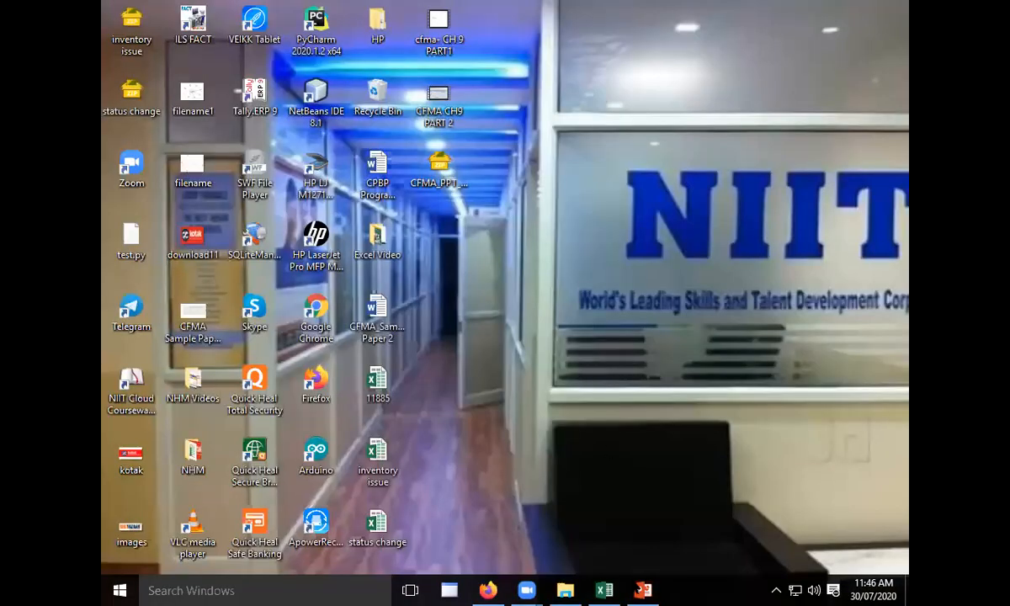
- Switch back to the Excel workbook and count the characters of the joined name in E27 with =LEN(D24)
left_click(605, 590)
left_click(609, 409)
left_click(609, 378)
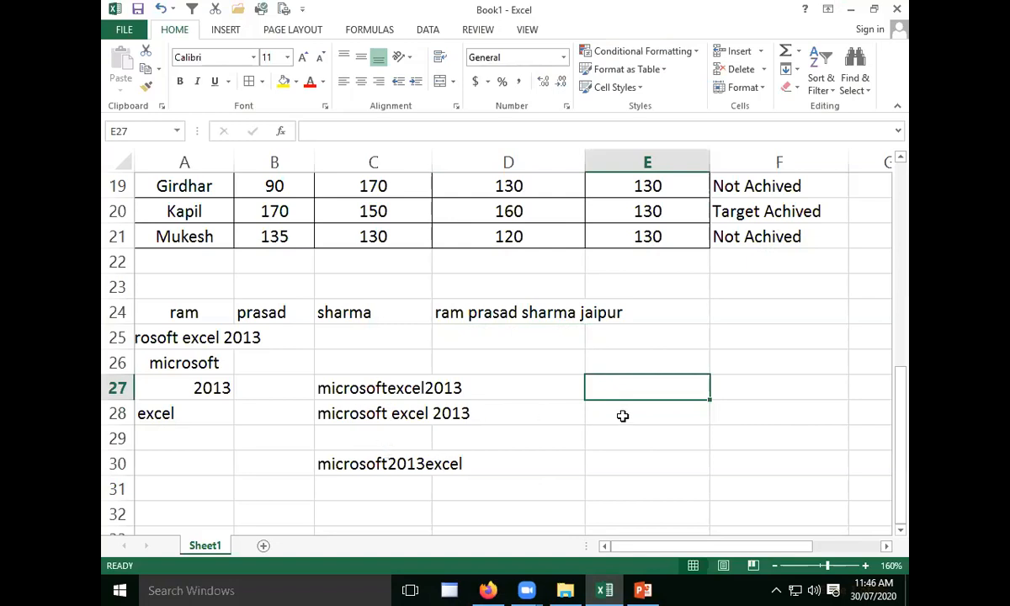
type("=l")
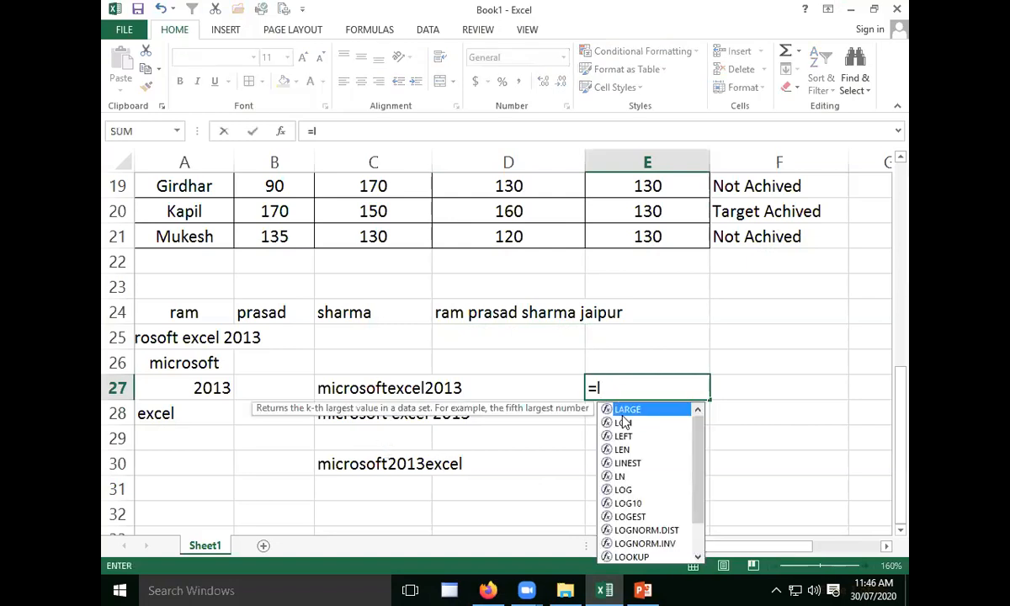
type("en")
key("Tab")
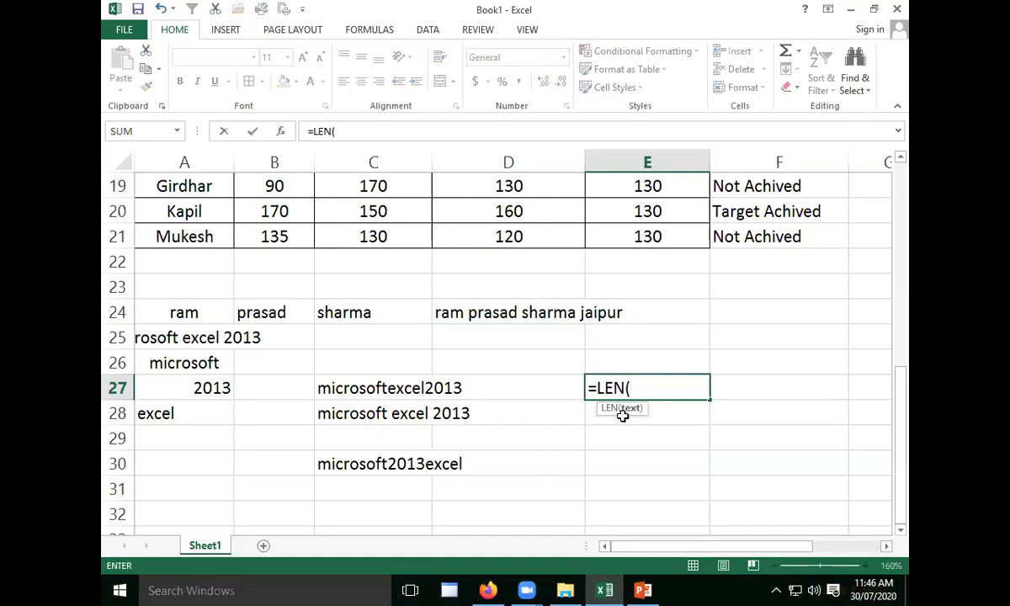
left_click(468, 318)
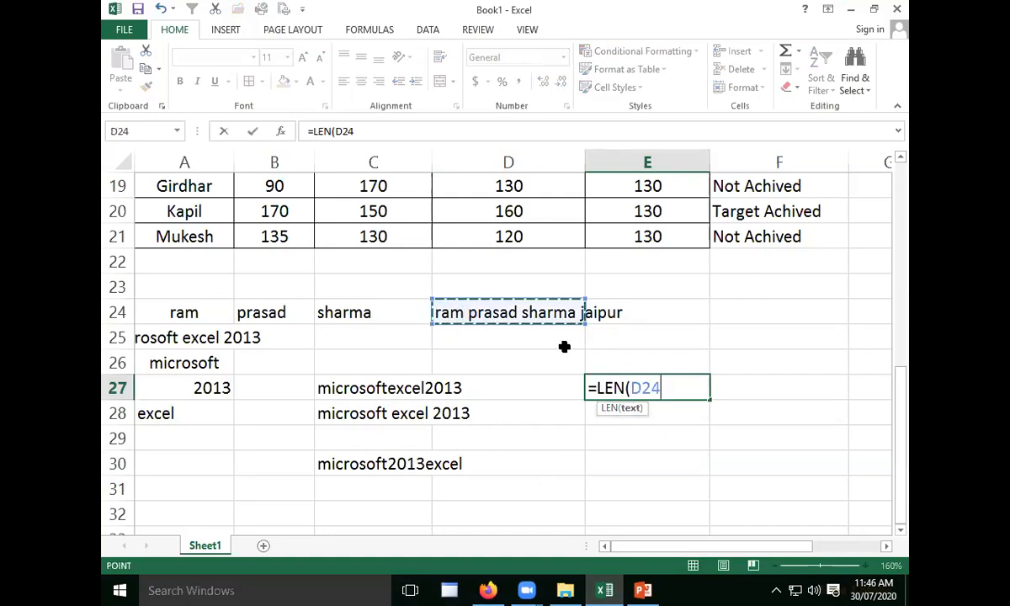
type(")")
key("Return")
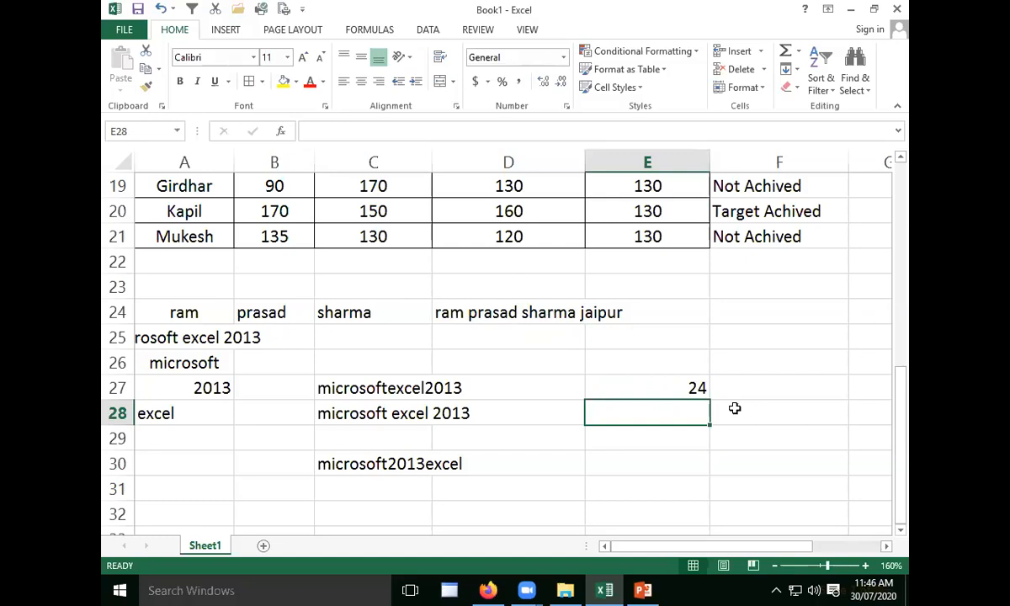
left_click(697, 387)
left_click(538, 317)
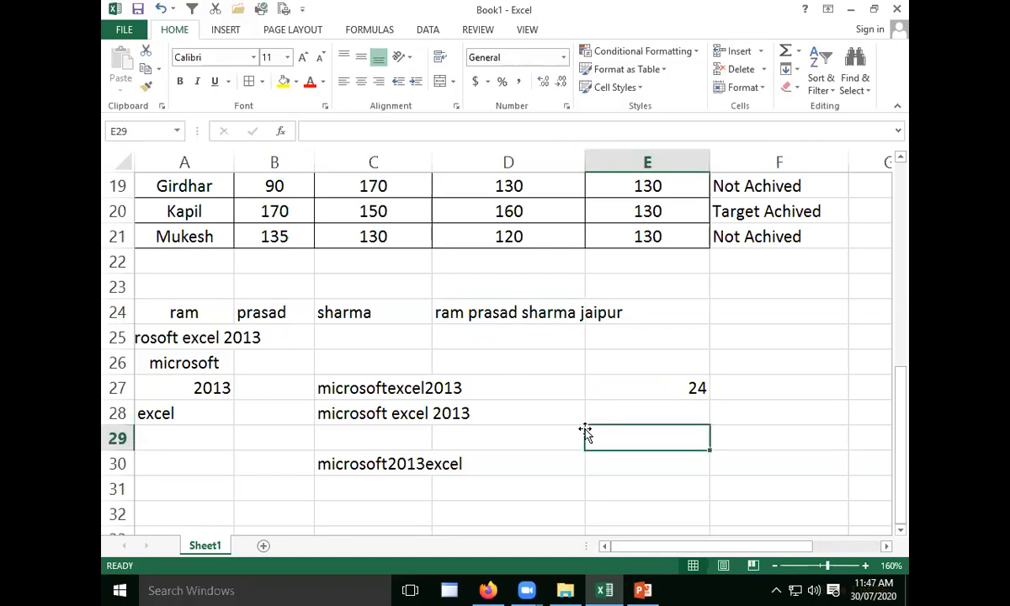
- Count the characters of the unspaced joined text in cell E29 with the formula =LEN(C27)
type("=len")
key("Tab")
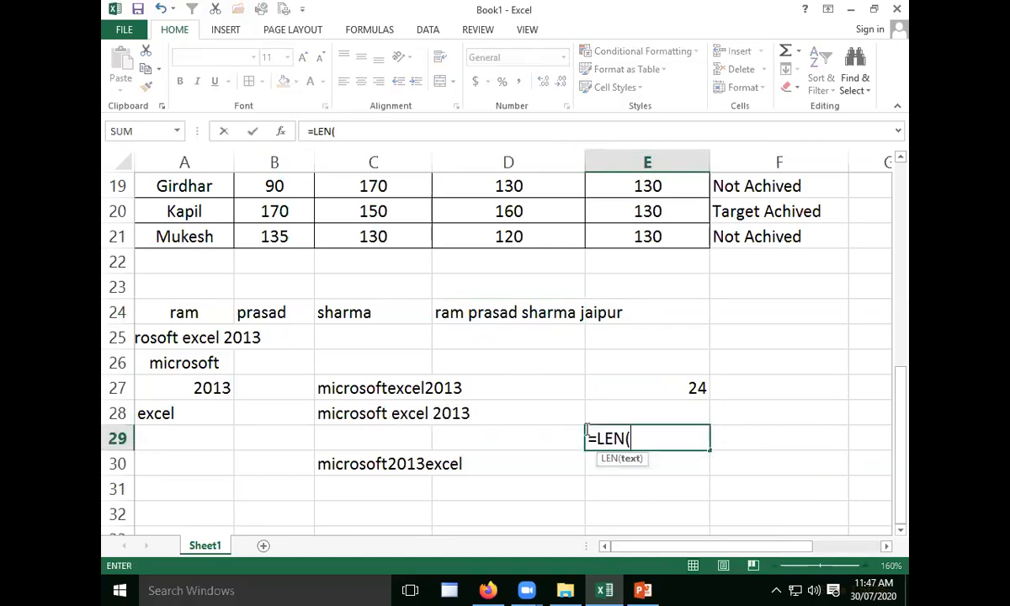
left_click(351, 391)
type(")")
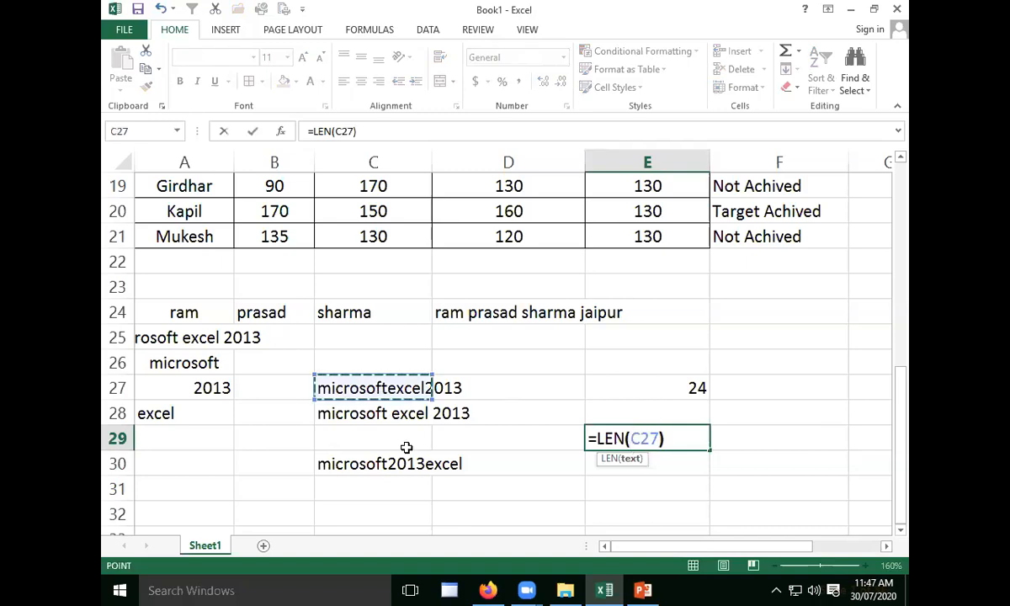
key("Return")
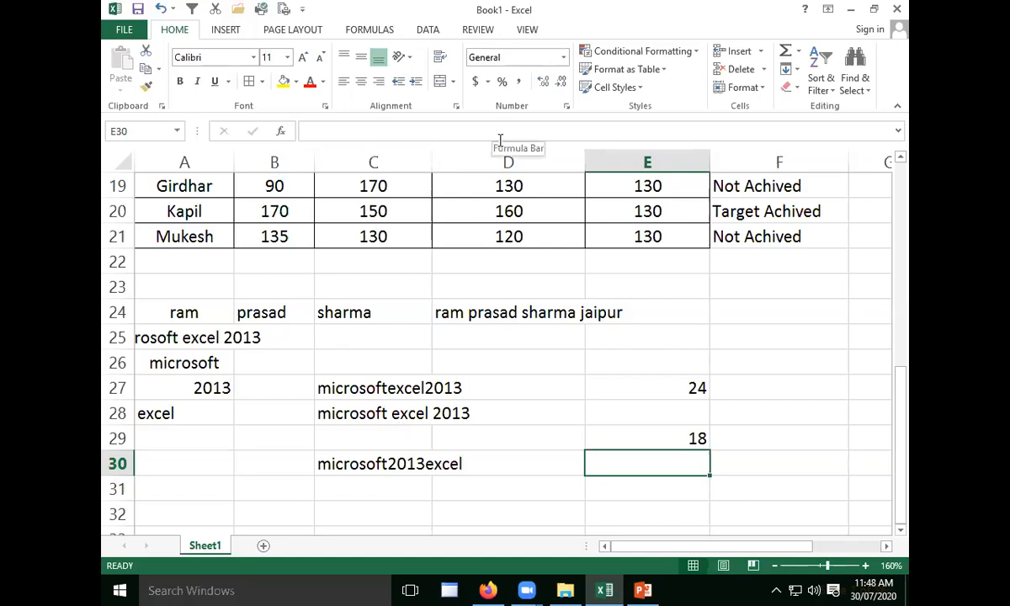
left_click(552, 413)
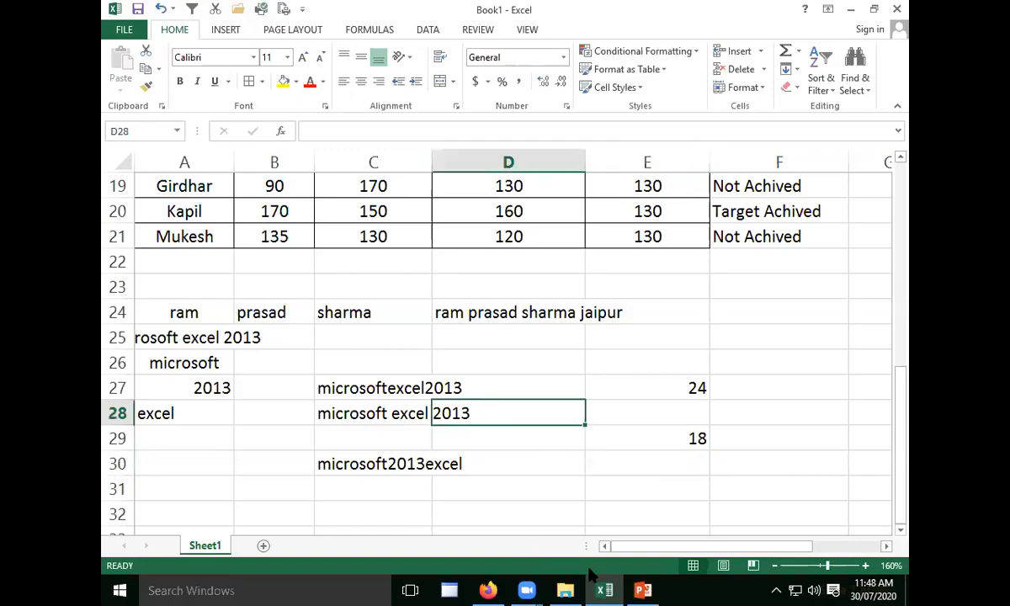
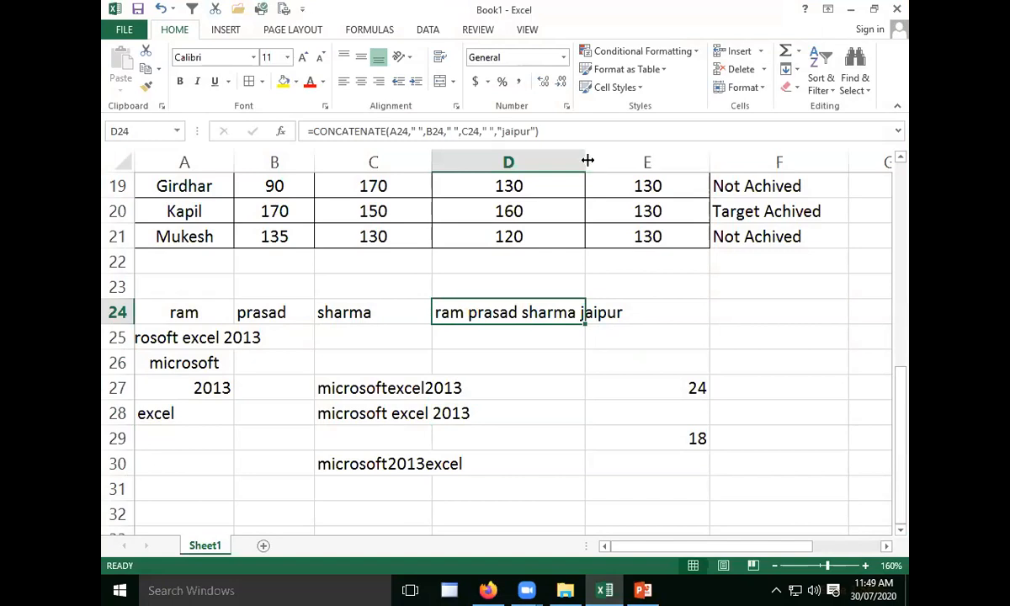
- Widen column D to fit the full joined text in D24
double_click(587, 160)
left_click(672, 336)
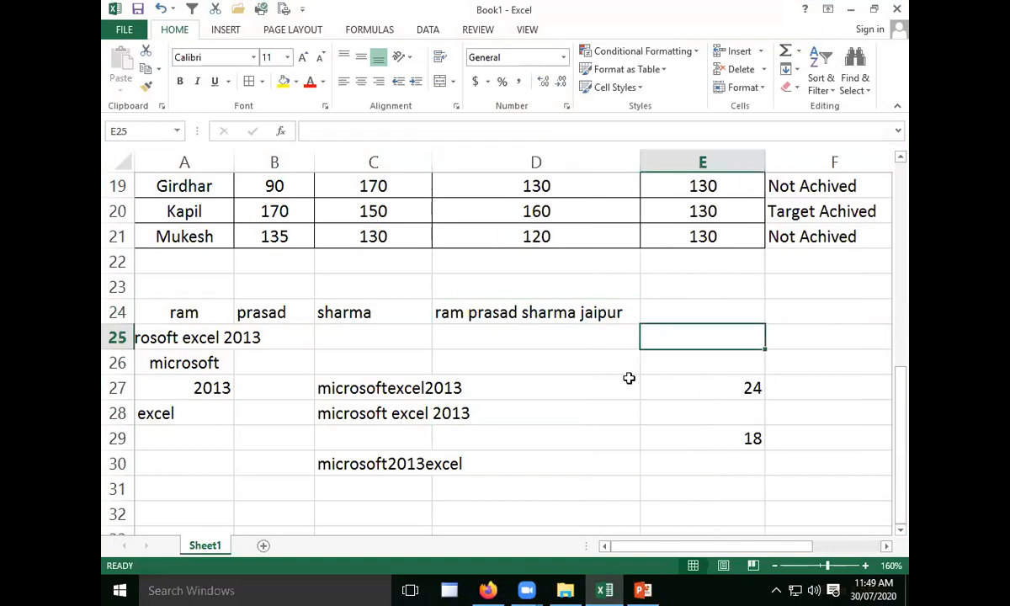
left_click(649, 357)
left_click(492, 316)
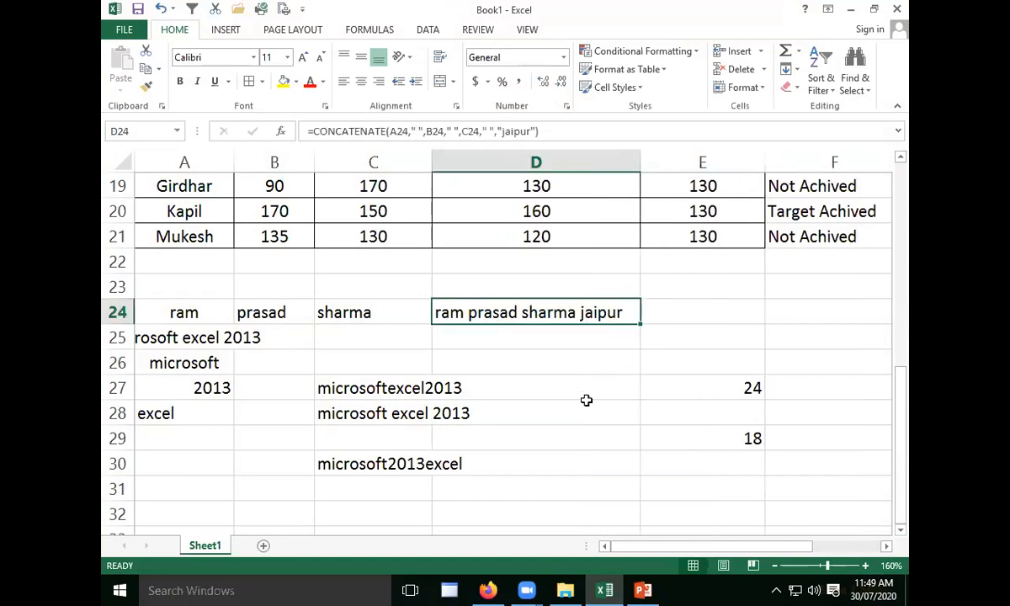
- Extract six characters starting at position 5 of the joined name in cell E26 with =MID(D24,5,6)
left_click(672, 362)
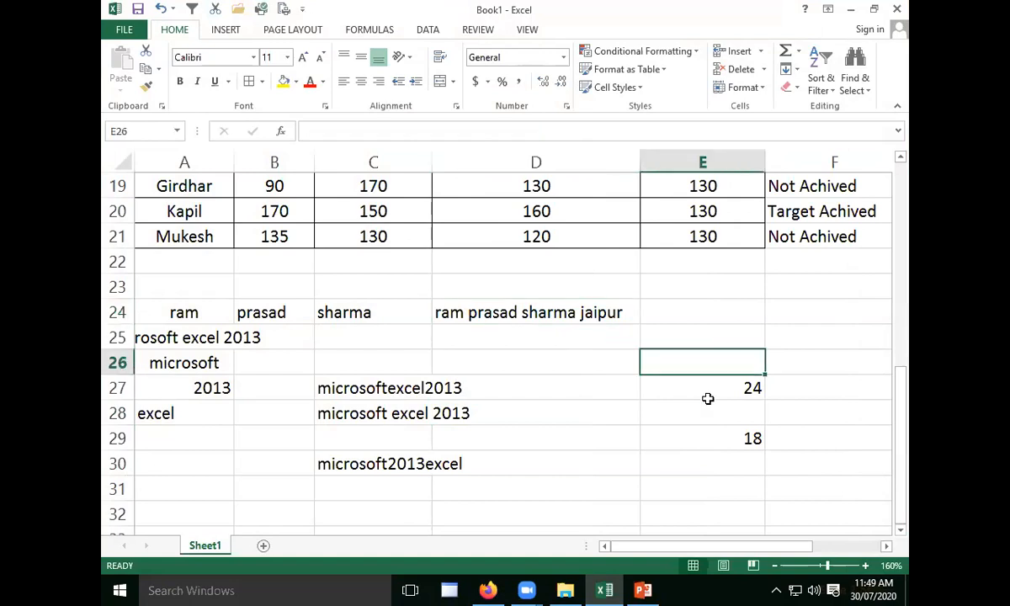
type("=")
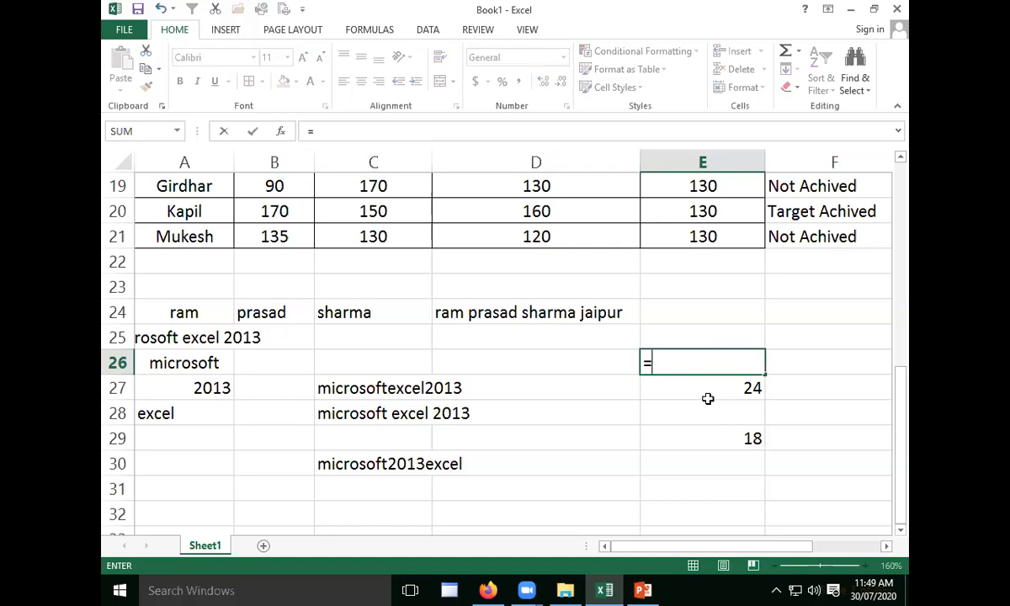
type("mid")
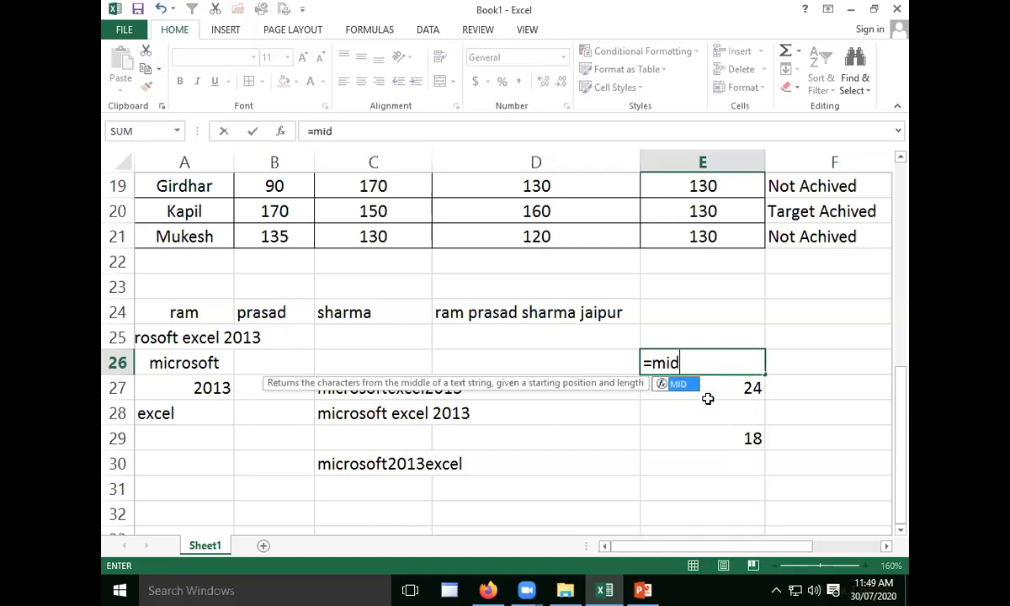
key("Tab")
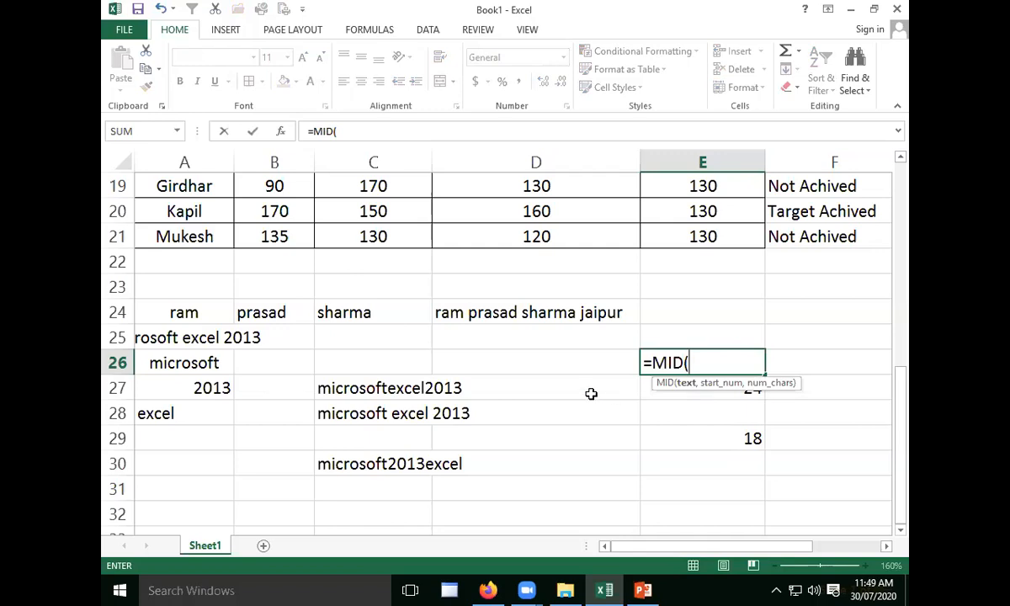
left_click(478, 318)
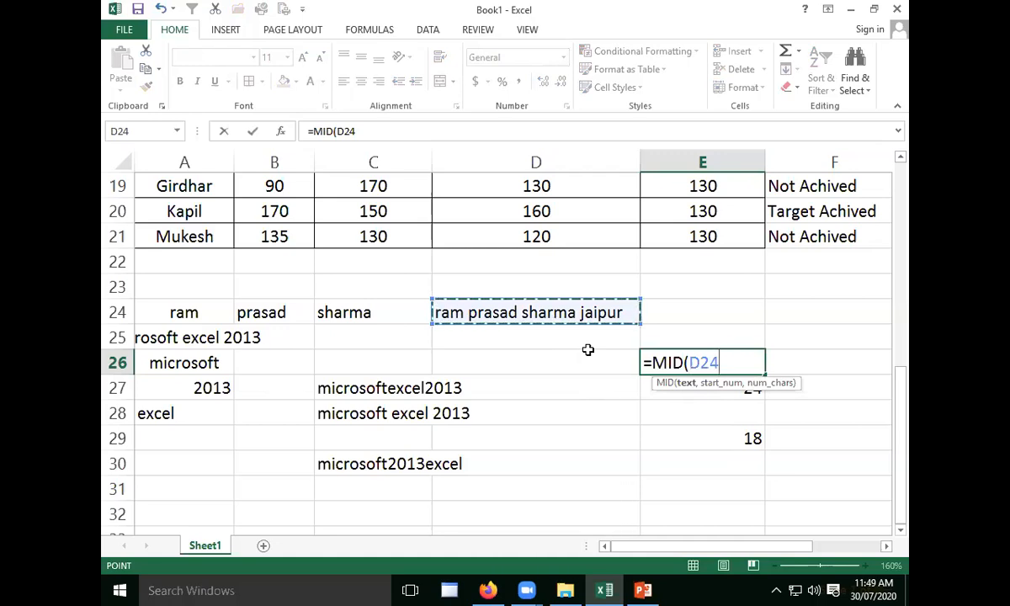
type(",")
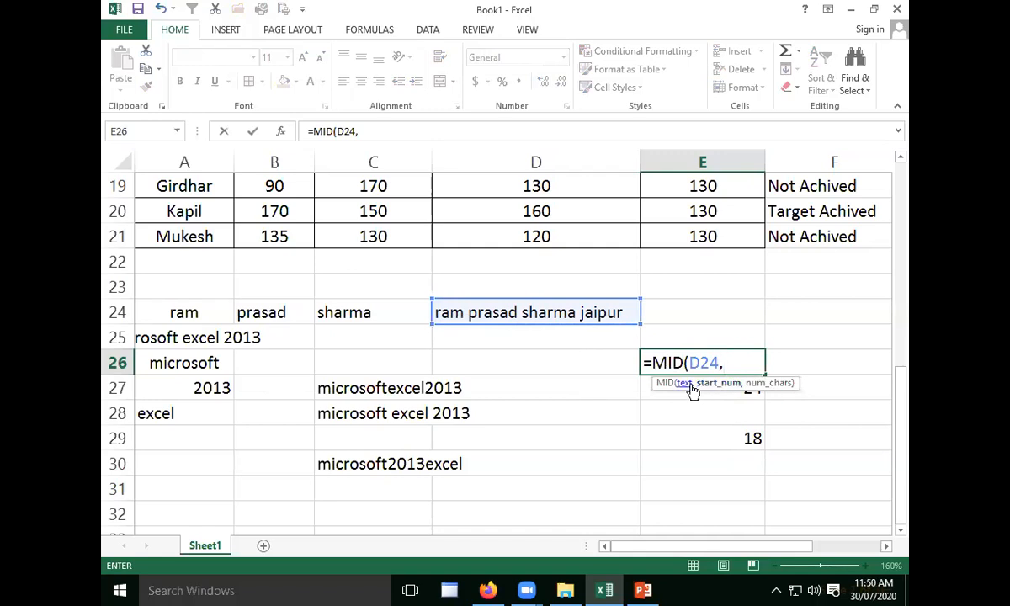
type("5,")
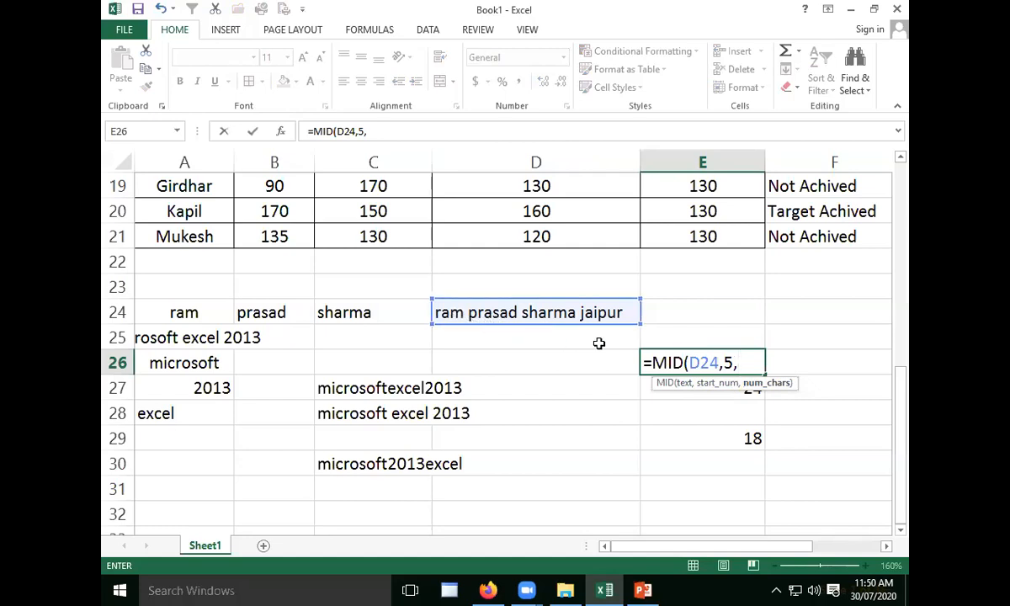
type("6")
type(")")
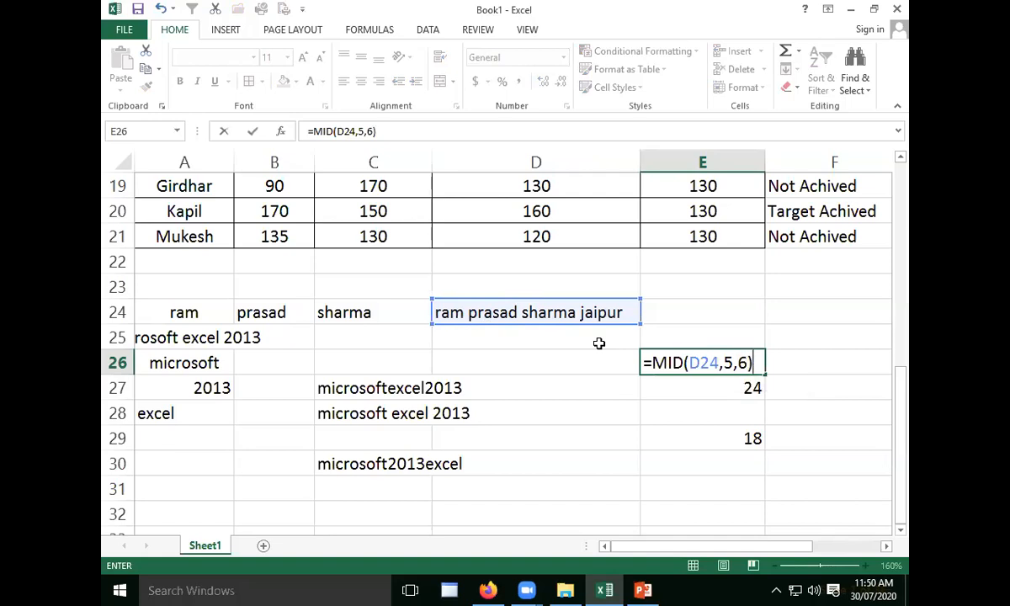
key("Return")
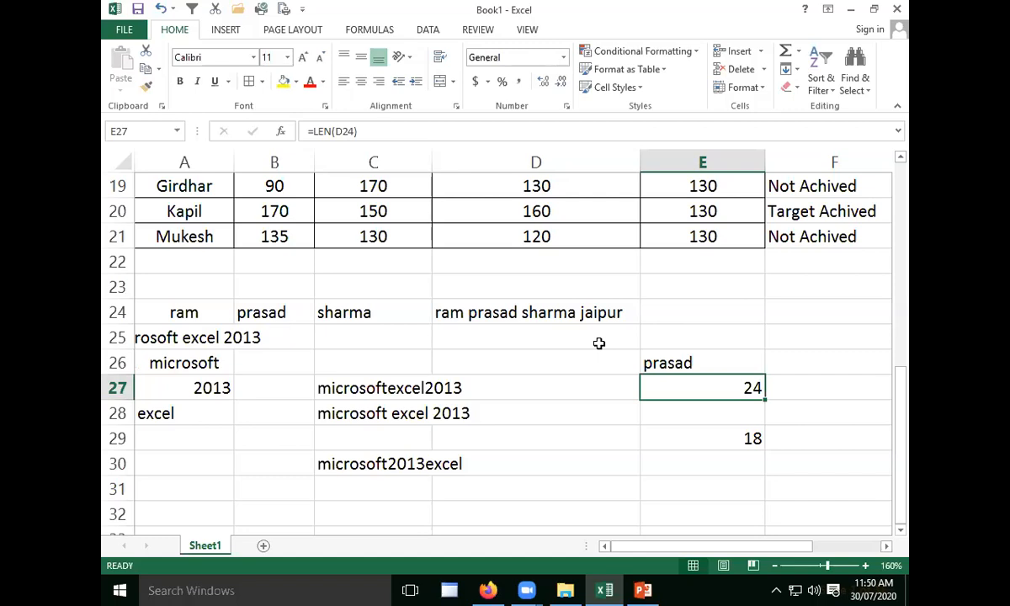
- Extract the first six characters of the joined name in cell E25 with the formula =LEFT(D24,6)
left_click(667, 437)
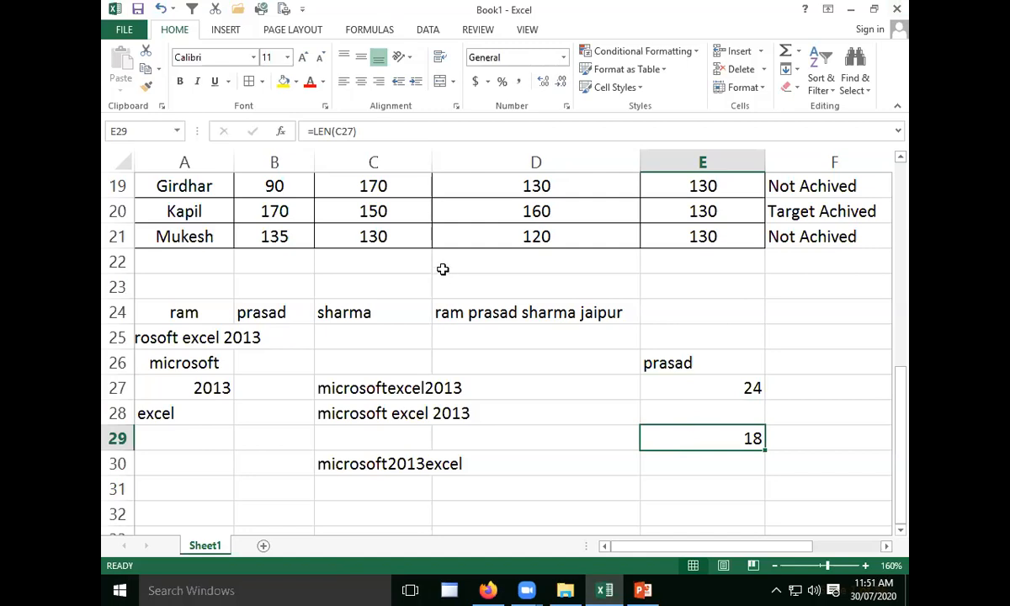
left_click(488, 312)
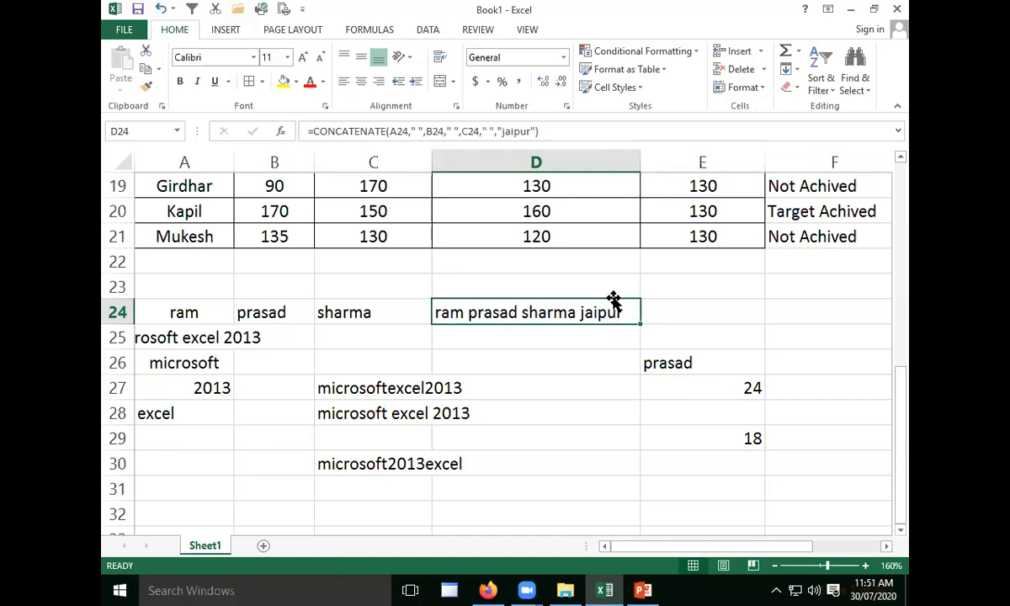
left_click(688, 342)
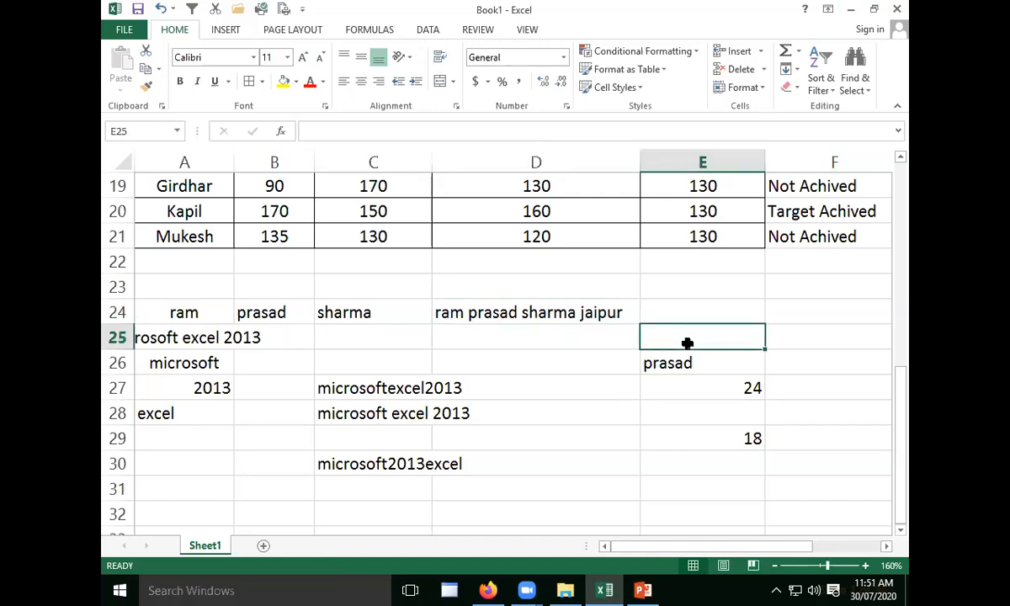
type("=le")
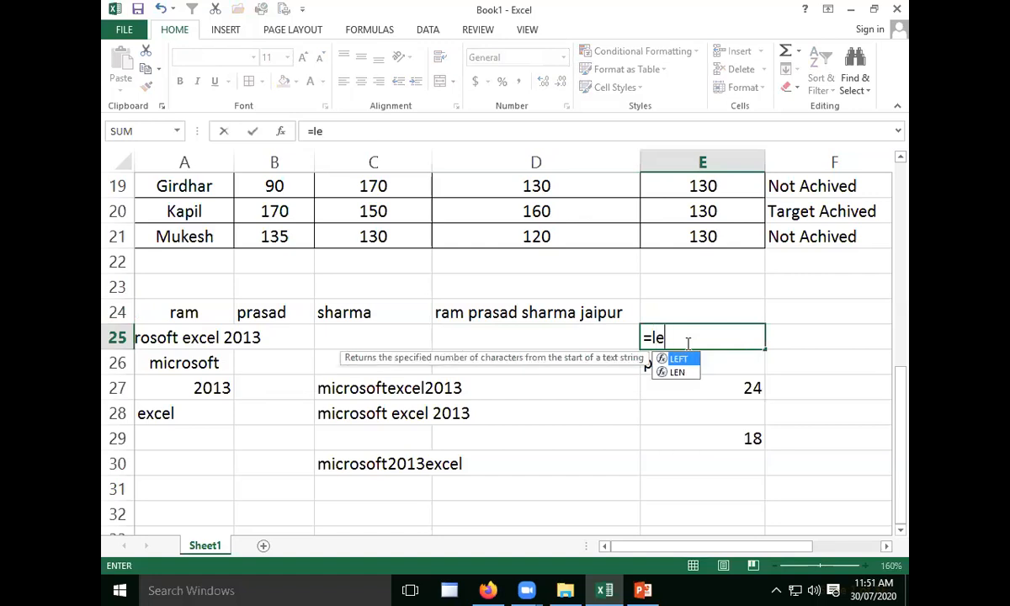
type("ft")
key("Tab")
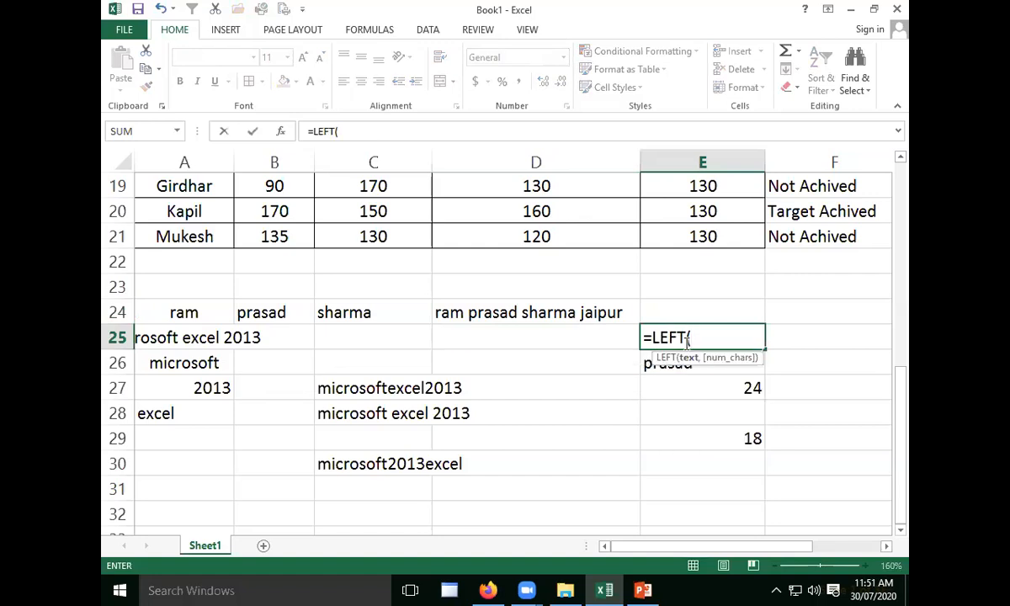
left_click(496, 308)
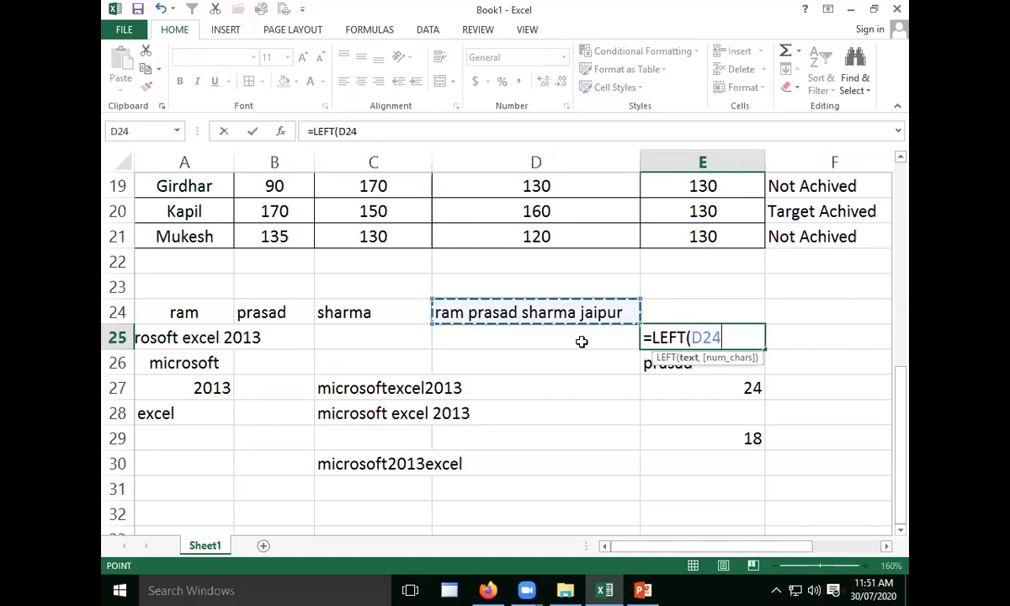
type(",")
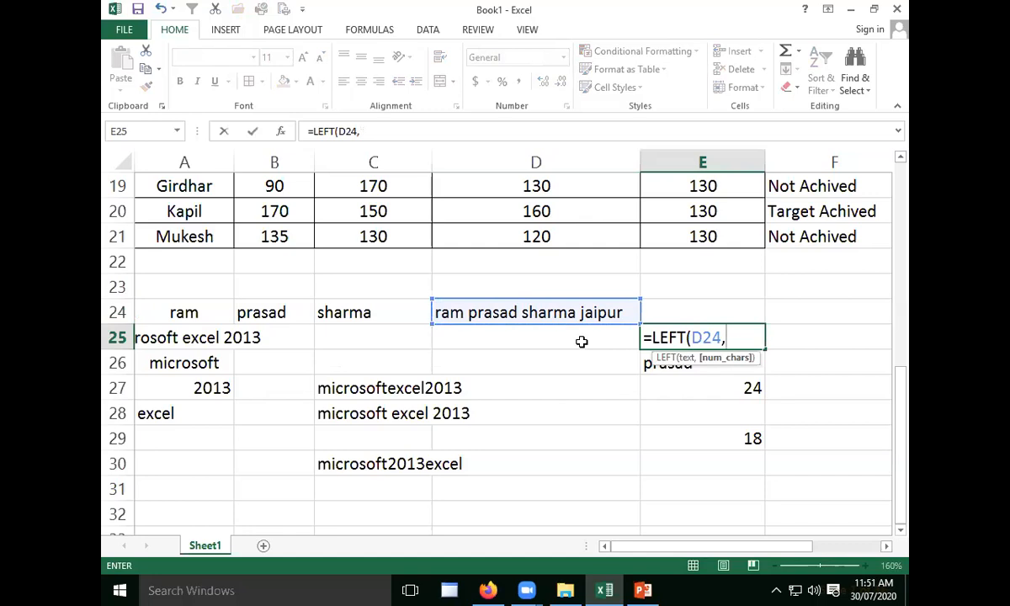
type("6)")
key("Return")
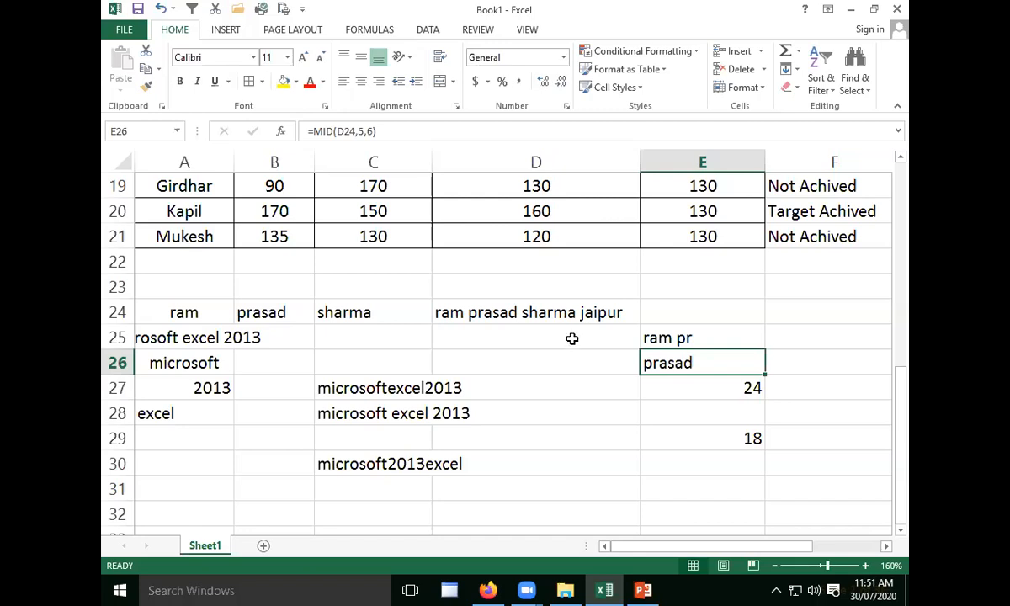
- Extract the last ten characters of the joined name in cell E24 with the formula =RIGHT(D24,10)
left_click(692, 313)
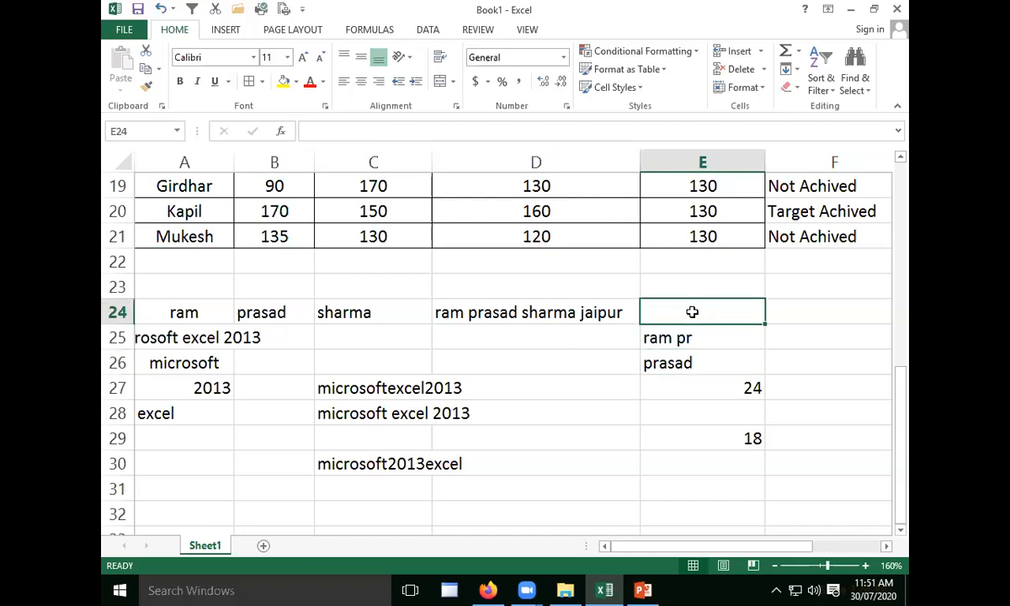
type("=r")
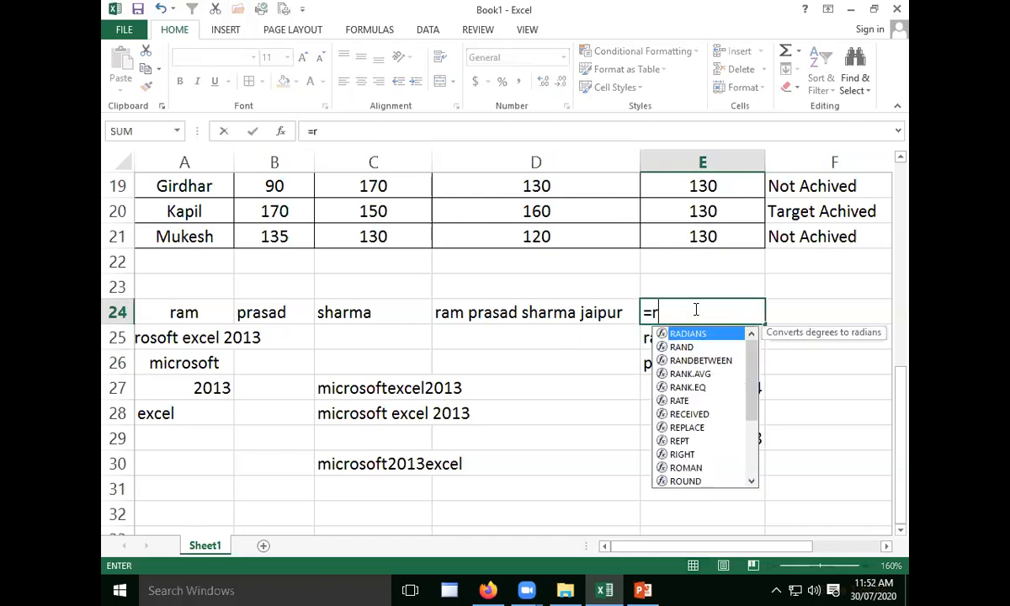
type("ight")
key("Tab")
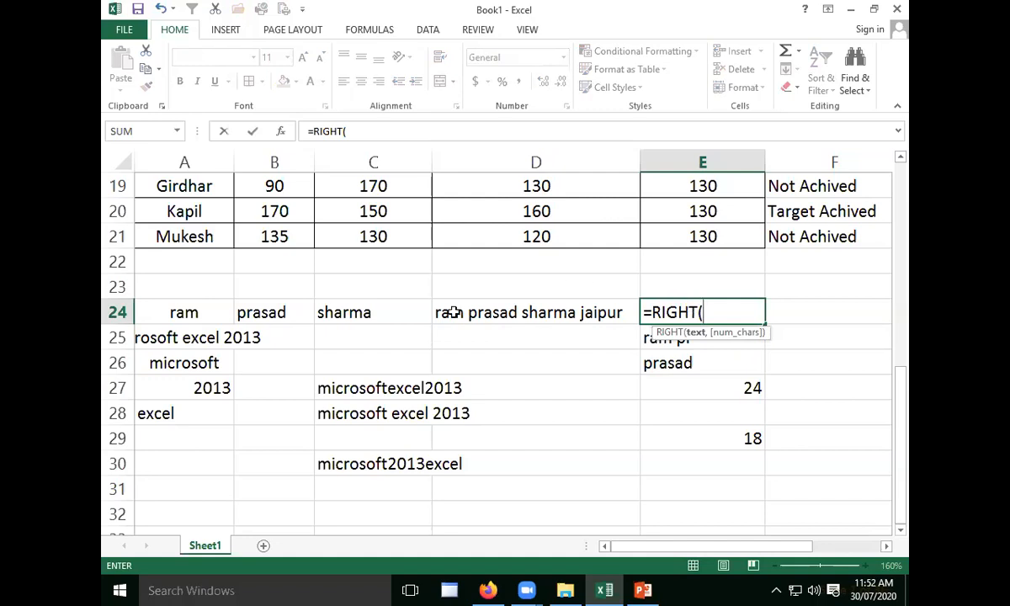
left_click(484, 309)
type(",")
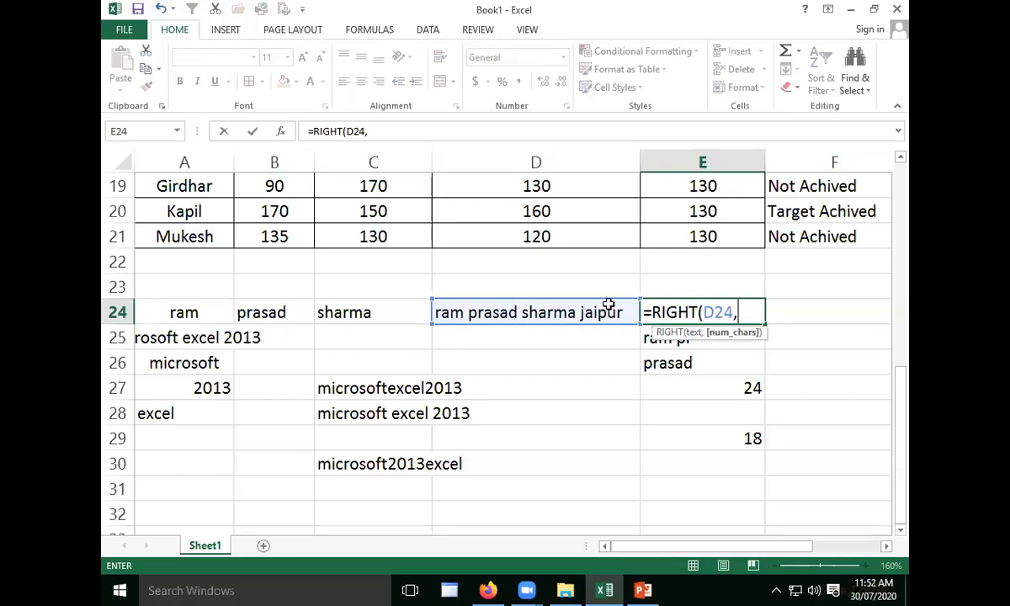
type("10)")
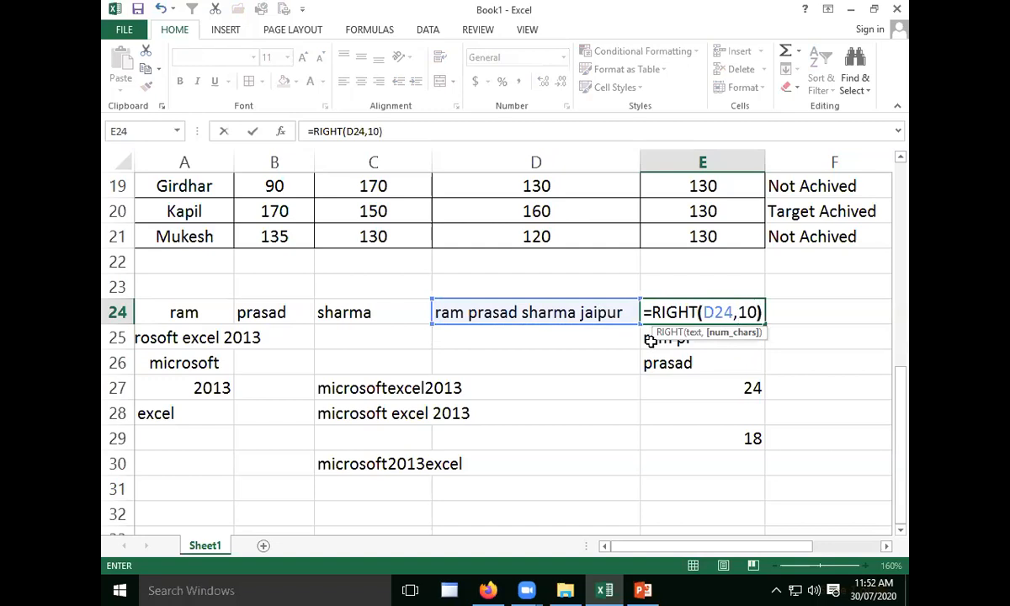
key("Return")
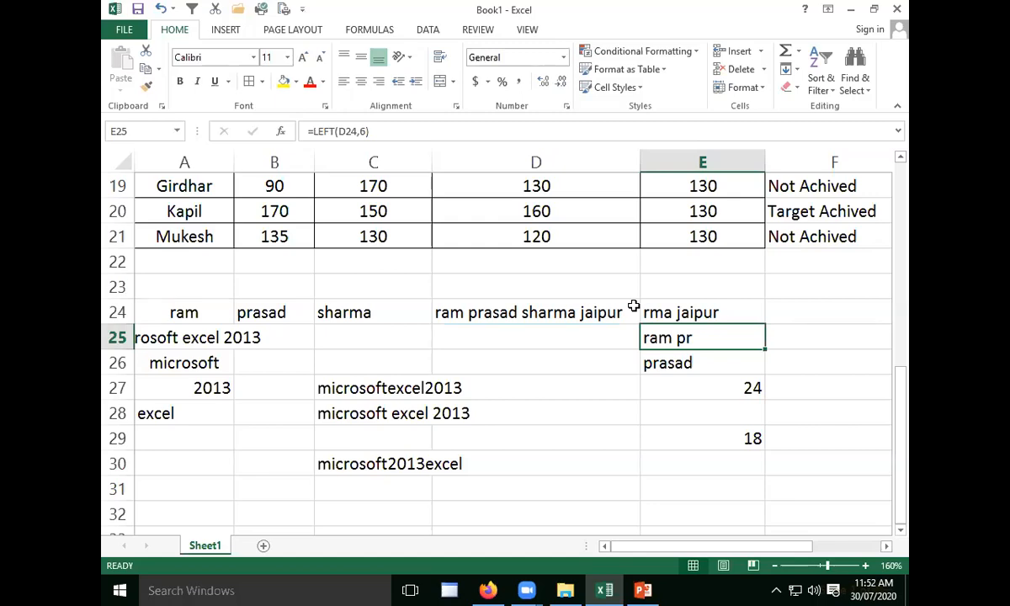
- Review the string functions slide in the PowerPoint slide show and return to the Excel workbook
left_click(560, 385)
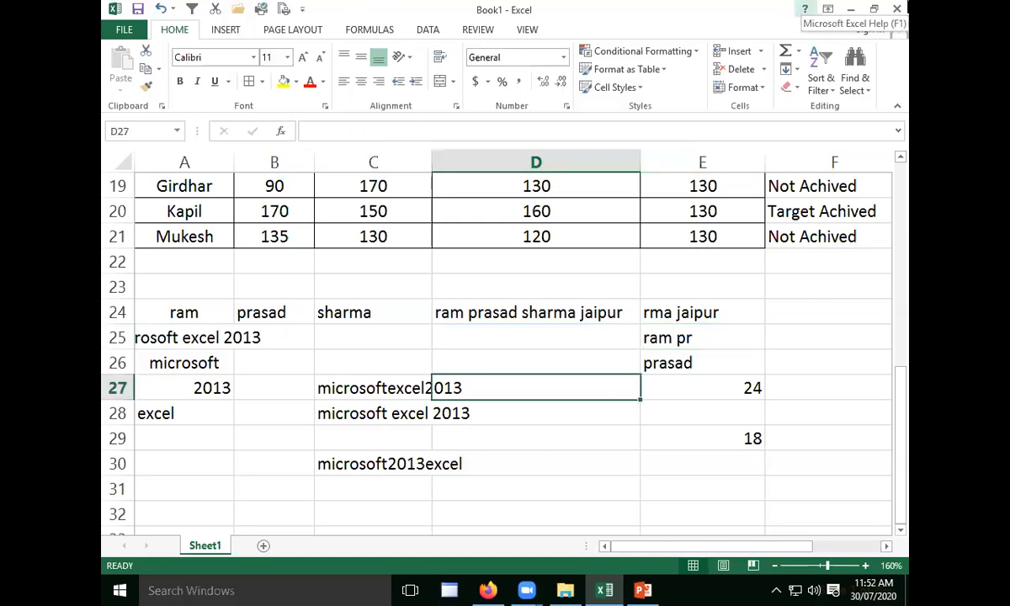
left_click(577, 442)
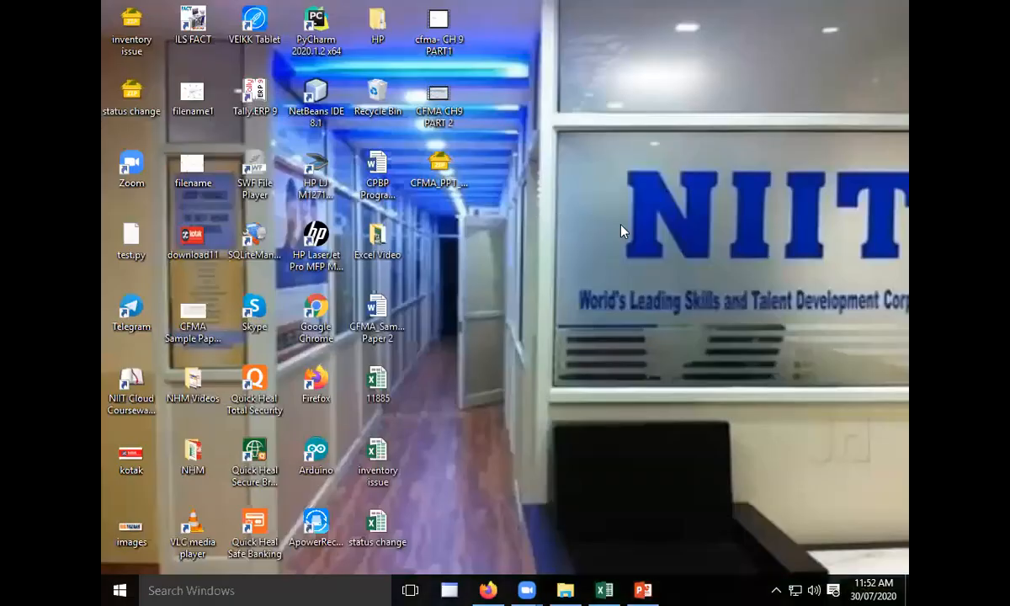
right_click(620, 231)
left_click(648, 270)
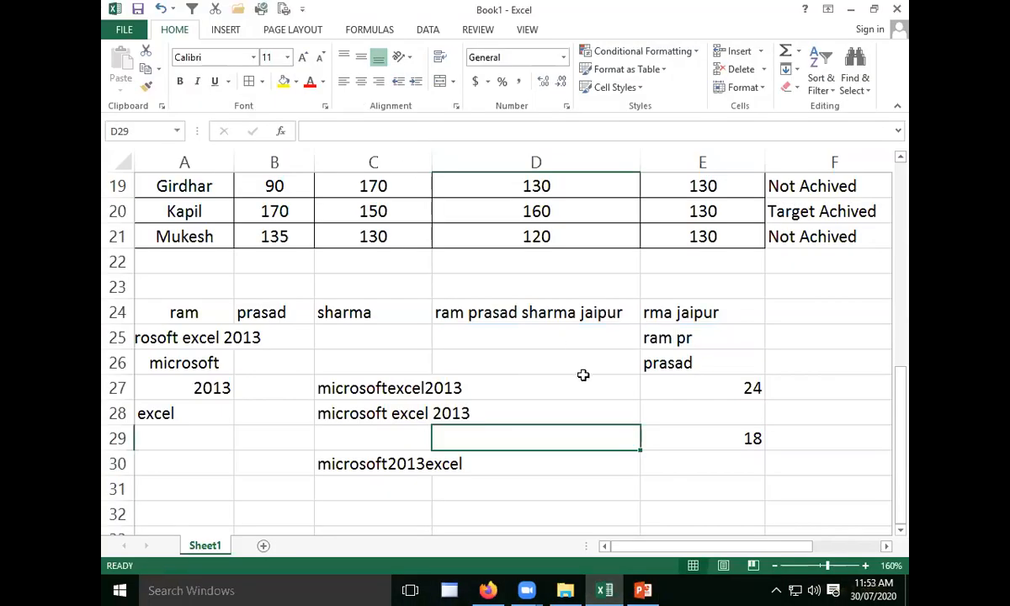
left_click(581, 381)
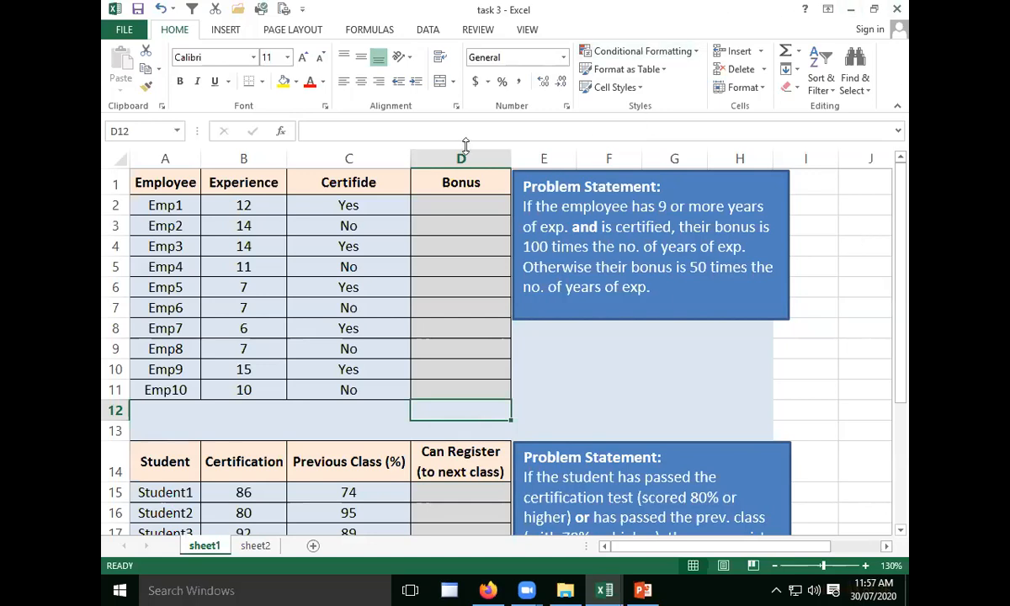
- Move the bonus problem statement box slightly away from the Bonus column
left_click(622, 174)
left_click_drag(622, 173, 631, 176)
- Start an IF formula with a nested AND function in cell D2 of the Bonus column
left_click(490, 200)
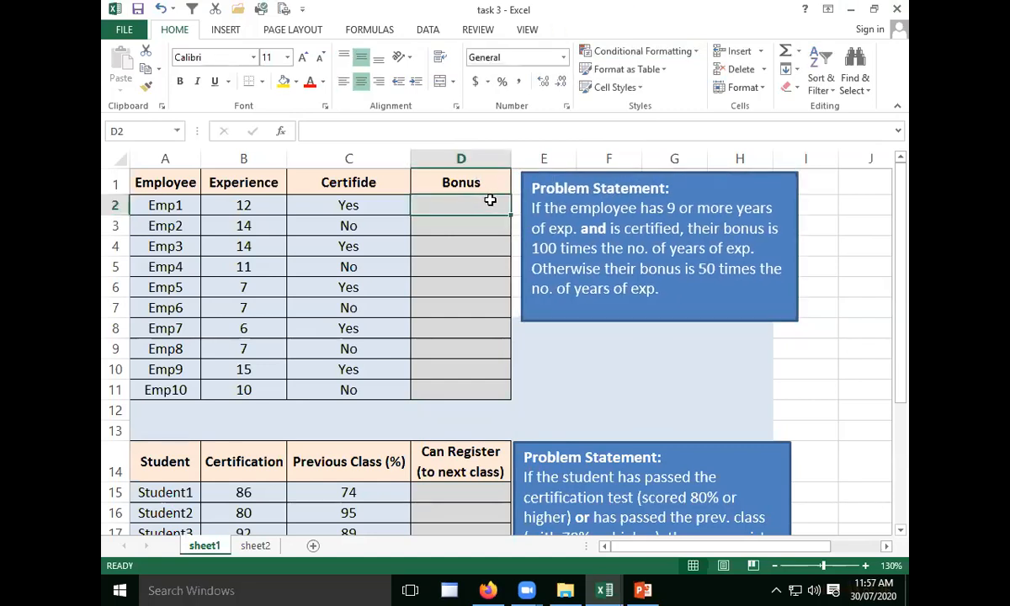
type("=i")
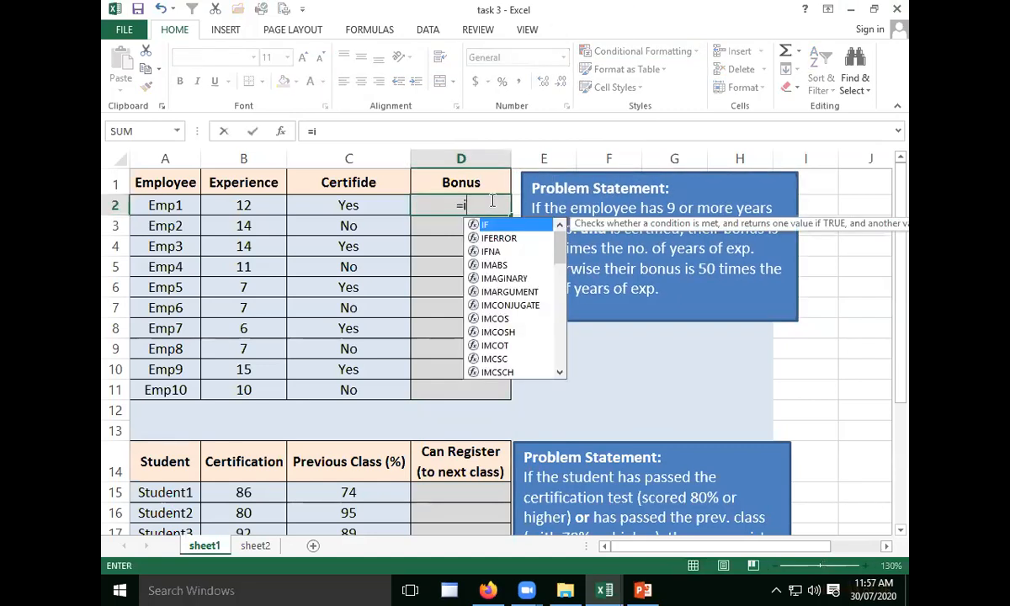
type("f")
key("Tab")
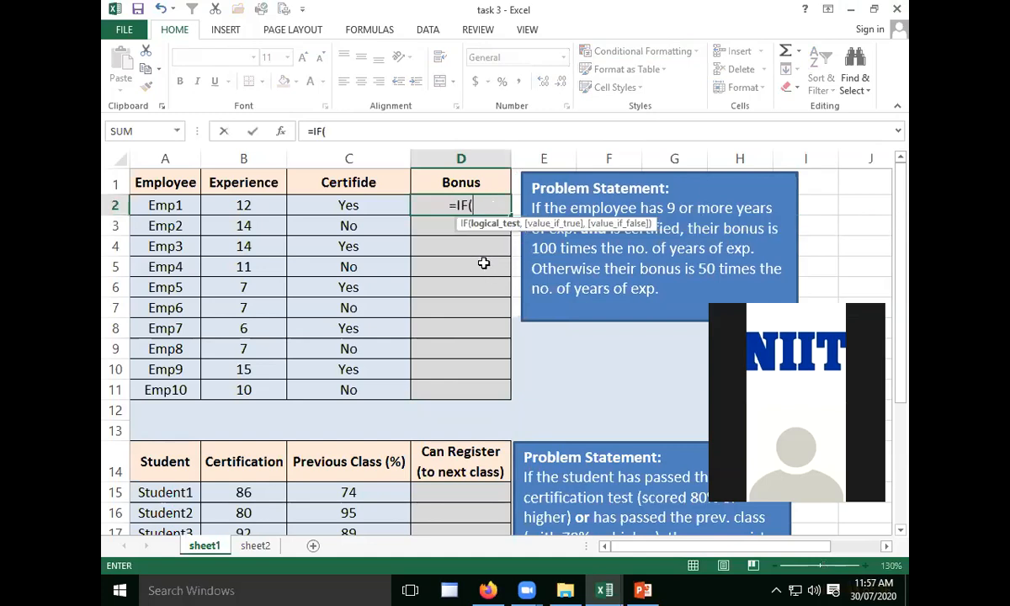
type("and")
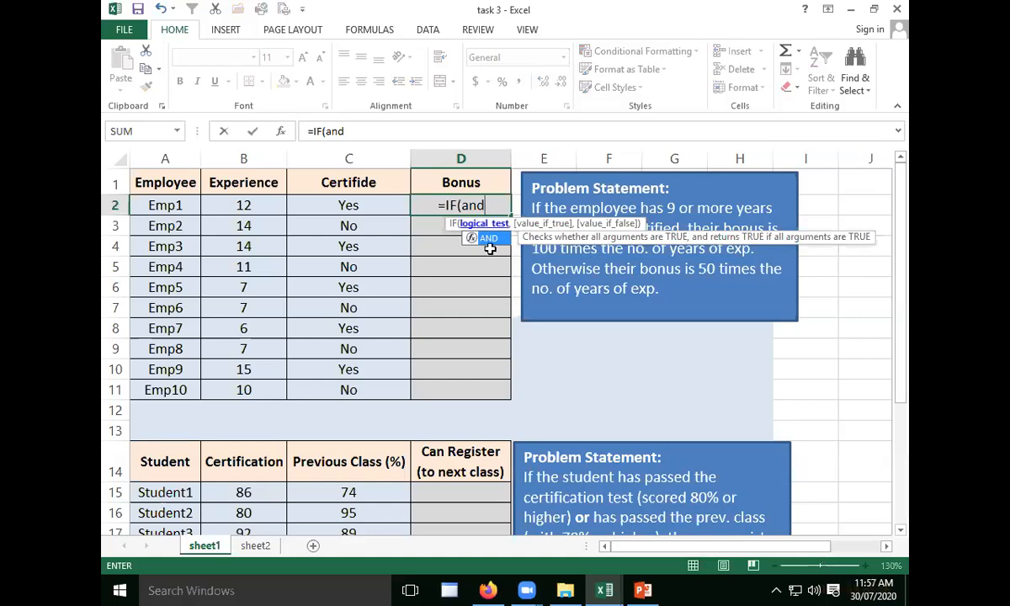
key("Tab")
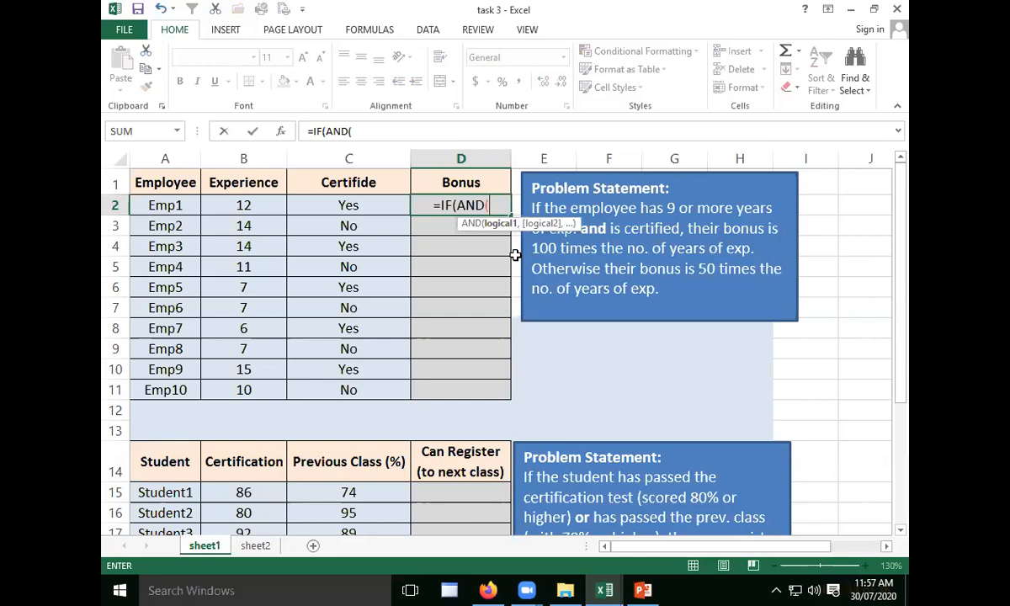
- Set the AND conditions of the D2 formula to B2>=9 and C2="yes", and close the AND function
left_click(240, 208)
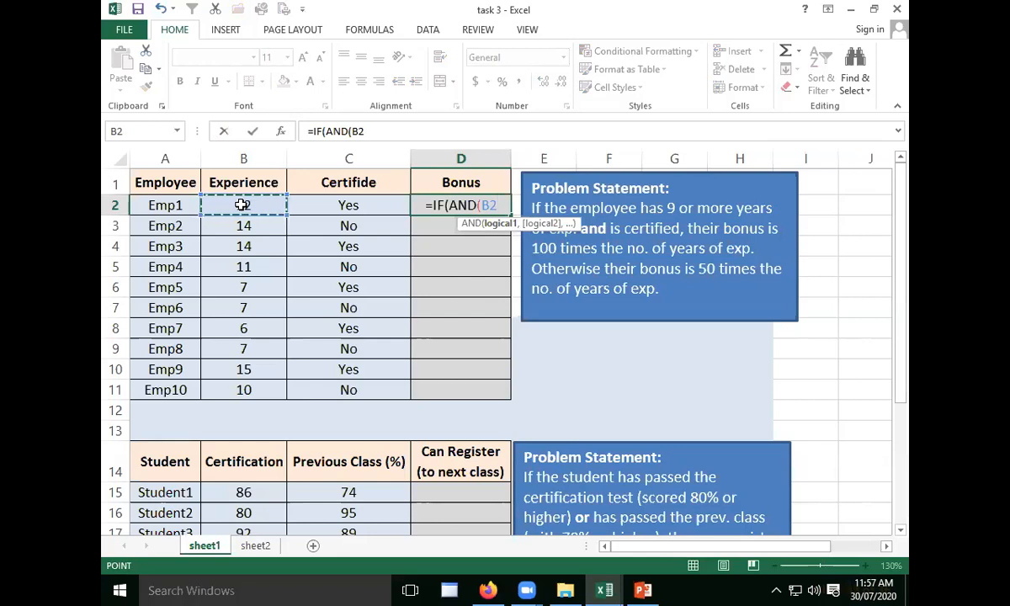
type(">")
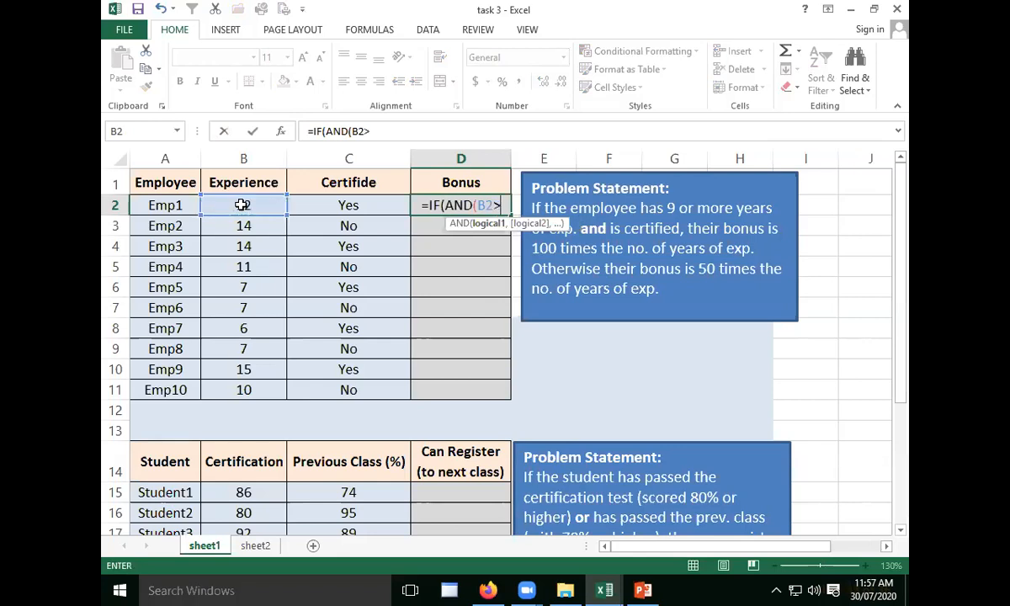
type("=")
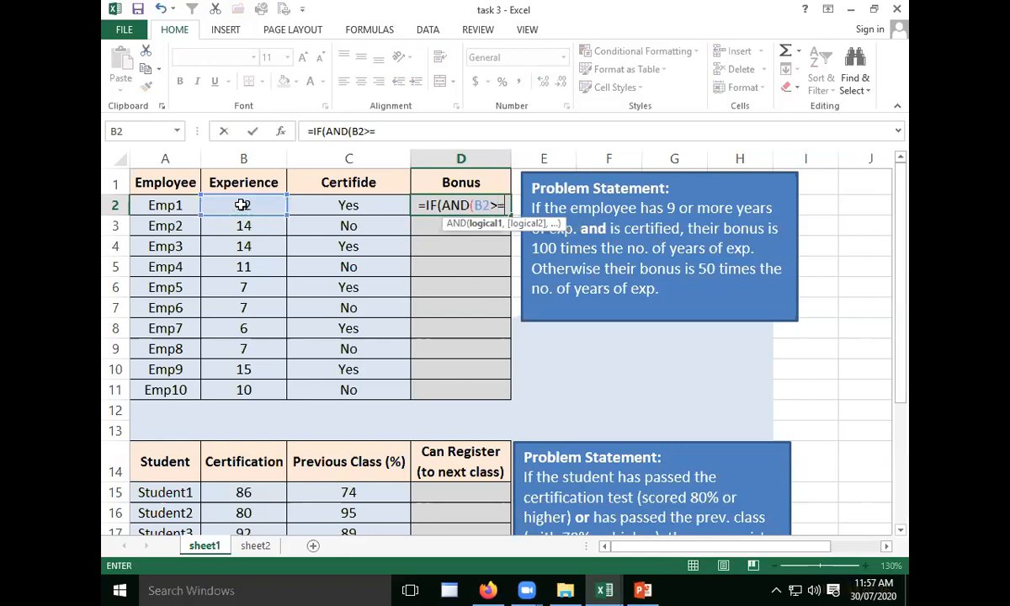
type("9,")
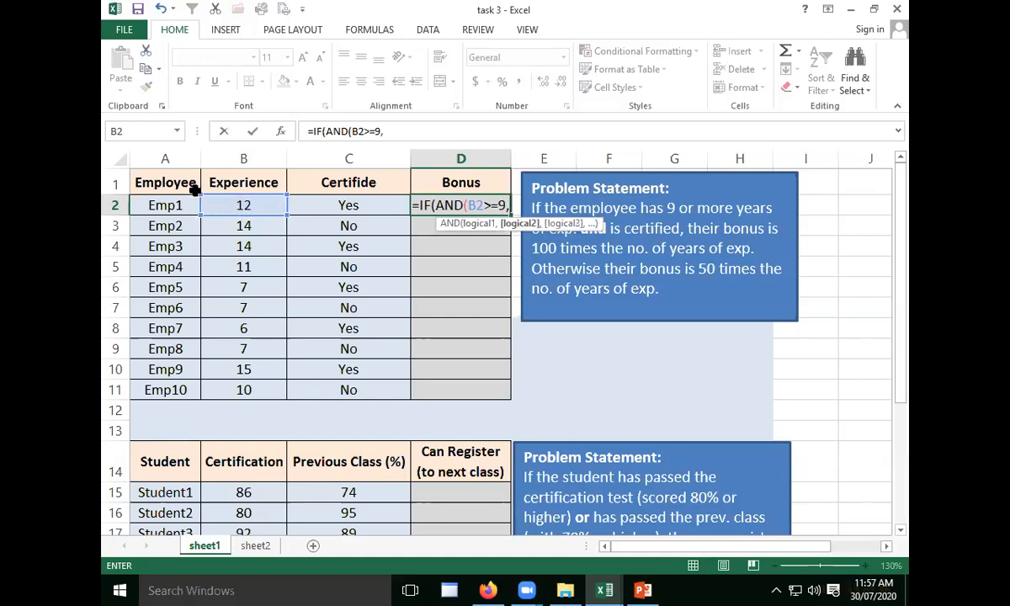
left_click(341, 202)
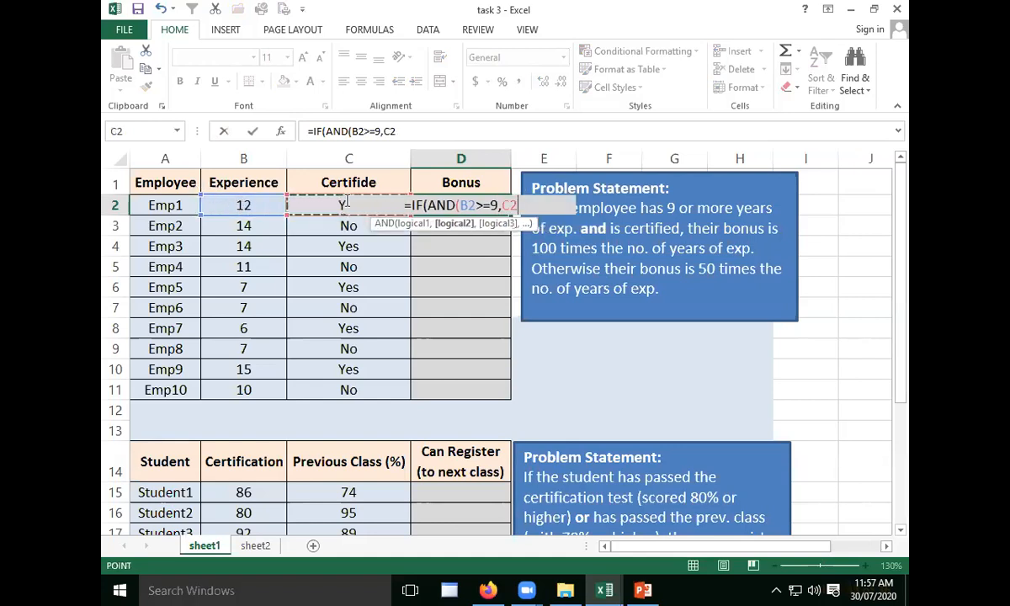
type("=\"yes\"")
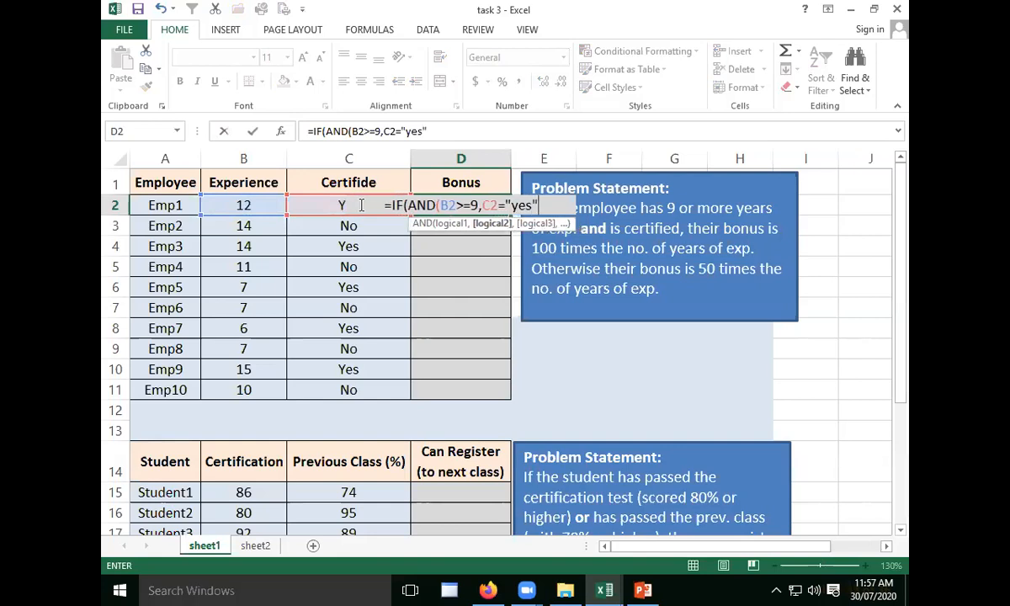
type(")")
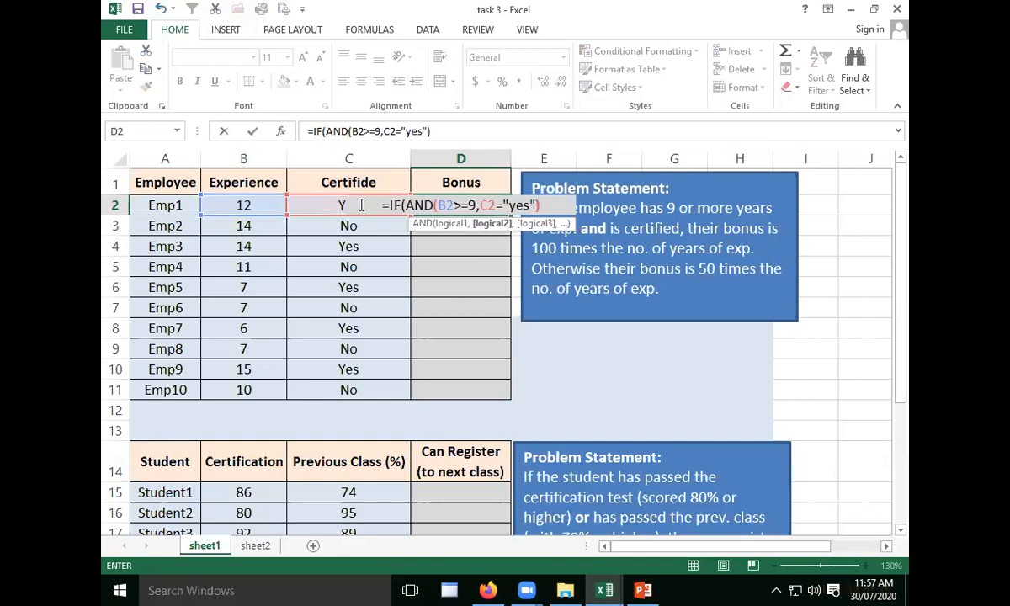
type(",")
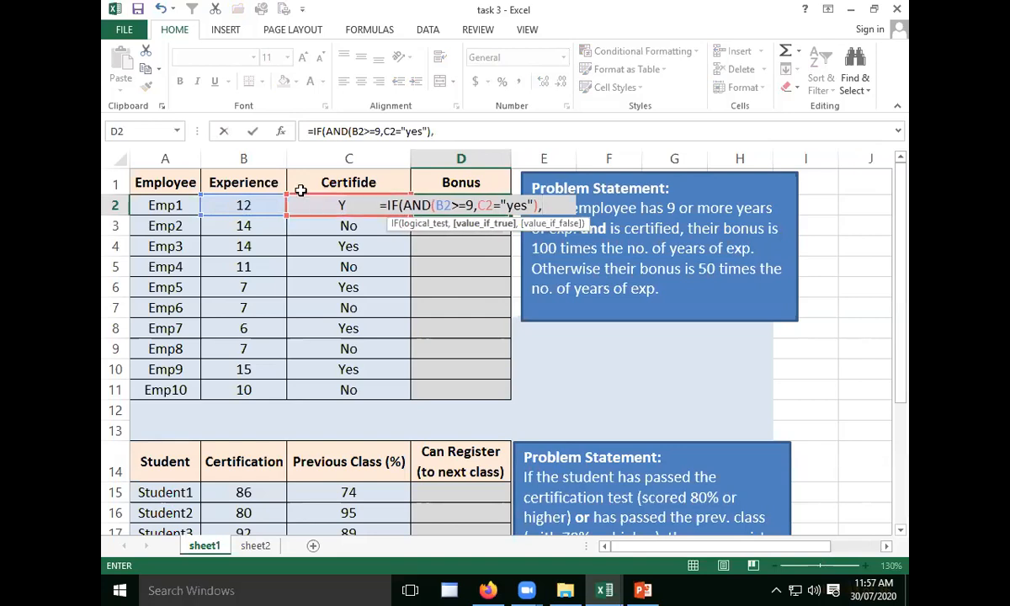
- Complete the D2 formula with B2*100 if true and B2*50 if false, and fill it down through D11
left_click(254, 207)
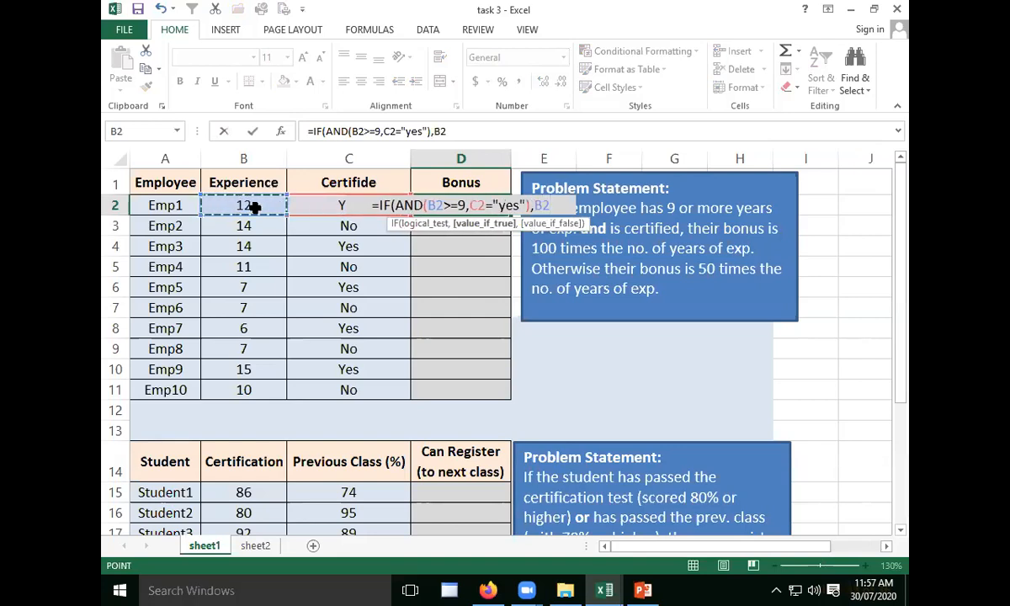
type("*1")
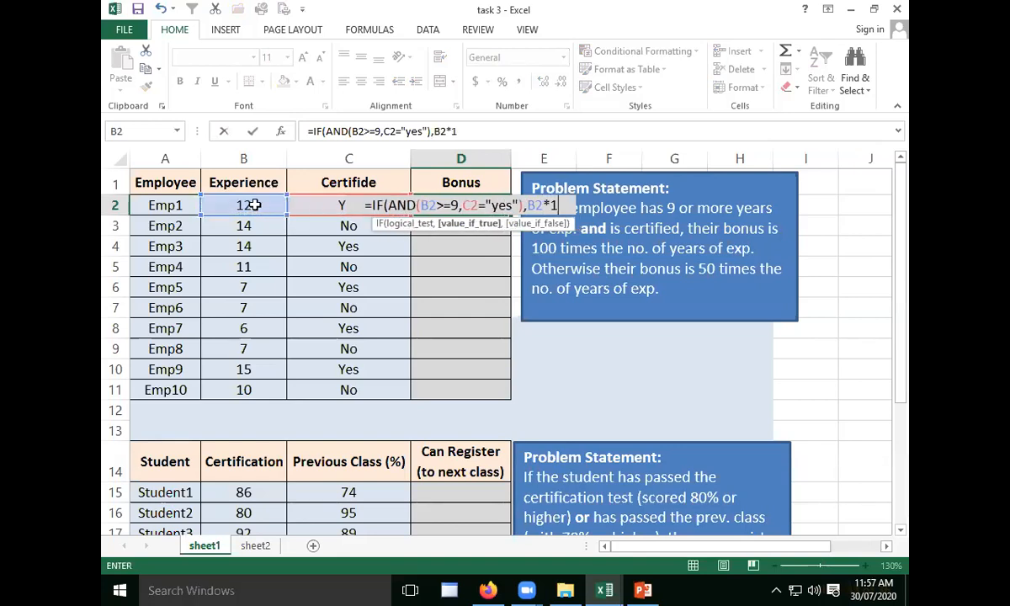
type("00,")
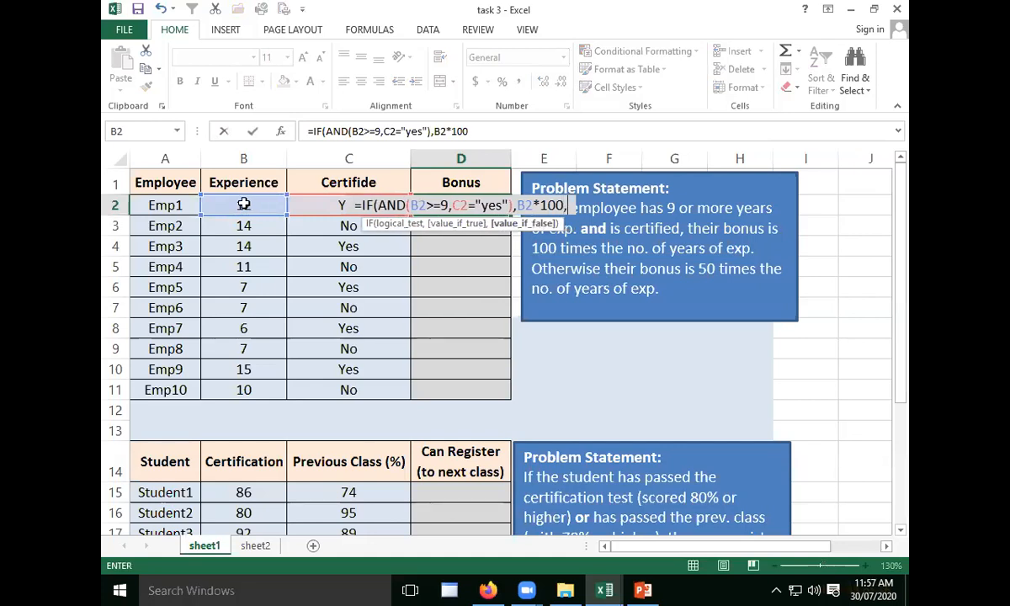
left_click(230, 202)
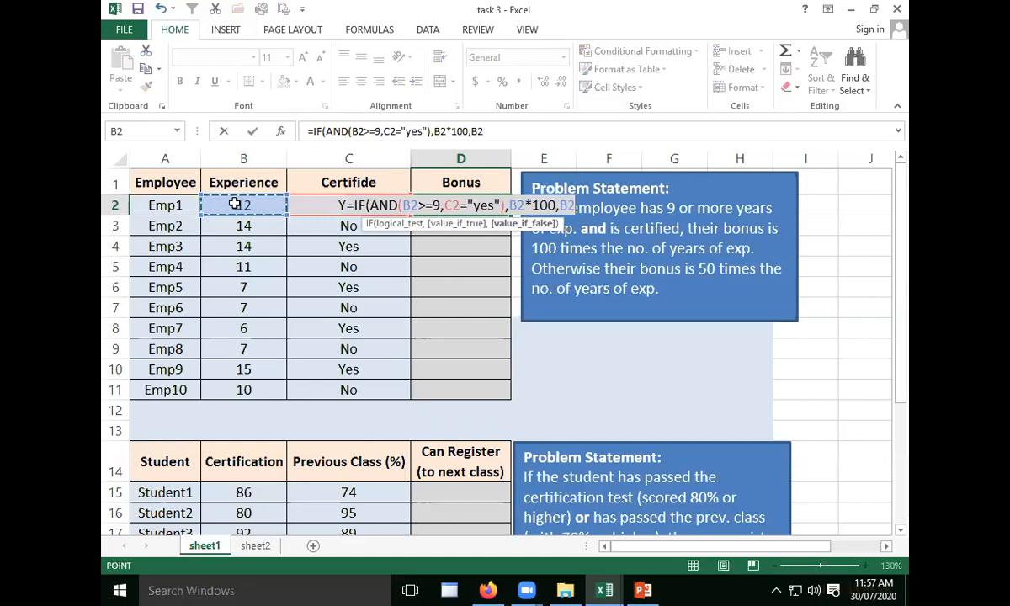
type("*50")
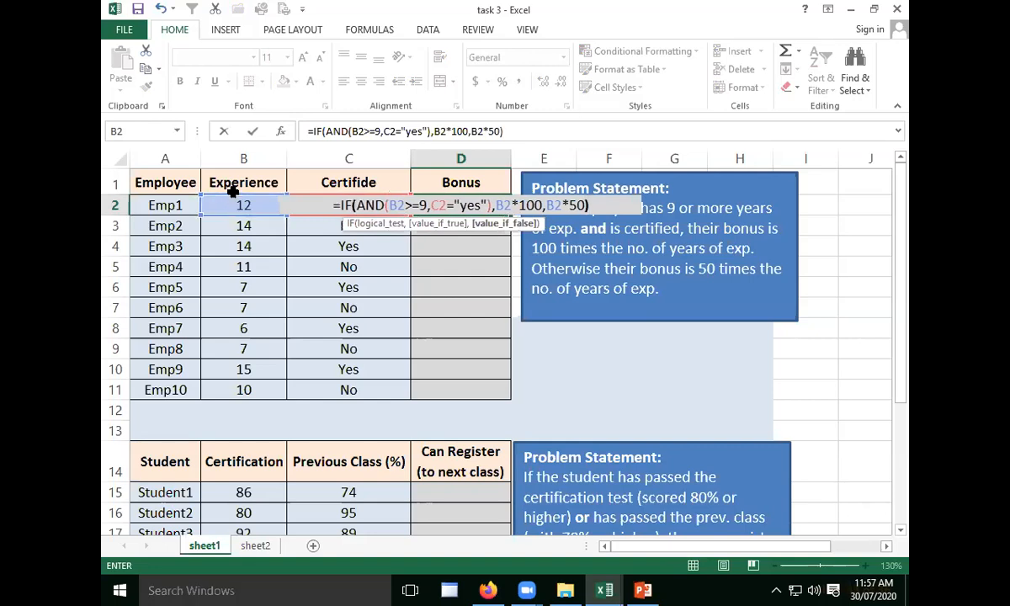
type(")")
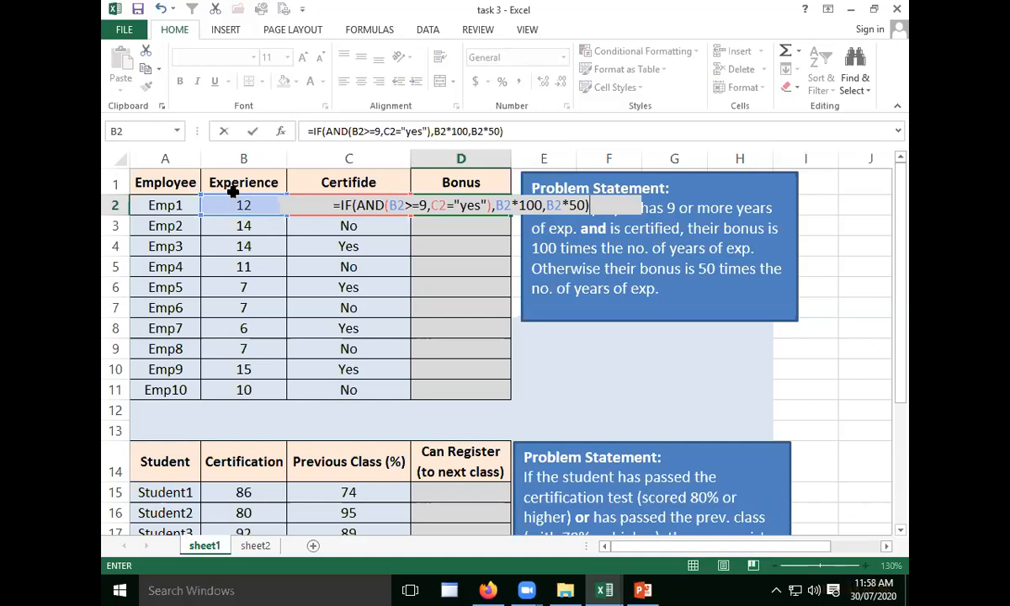
key("Return")
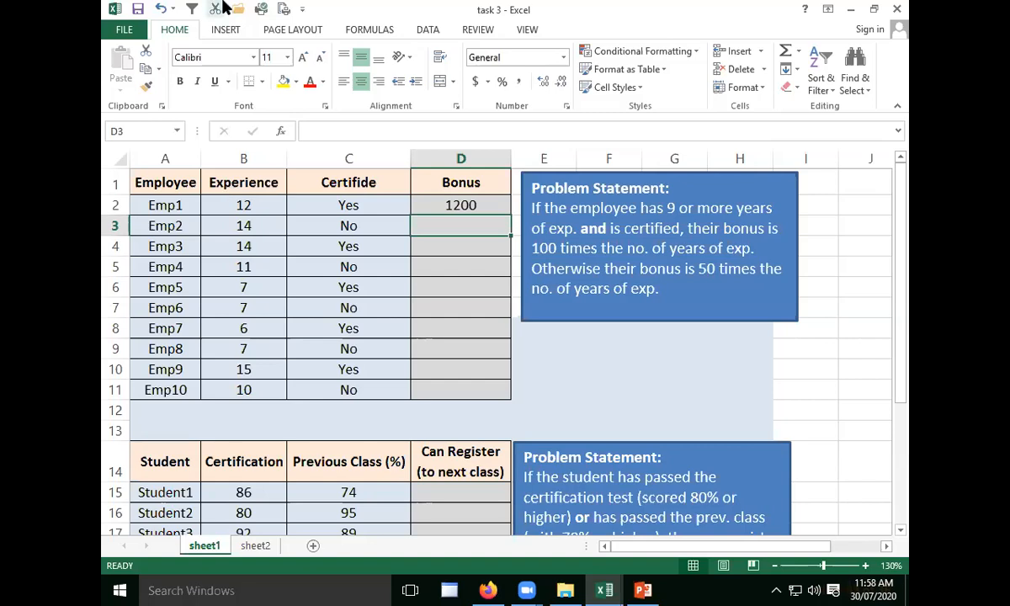
left_click(438, 202)
left_click_drag(508, 216, 469, 396)
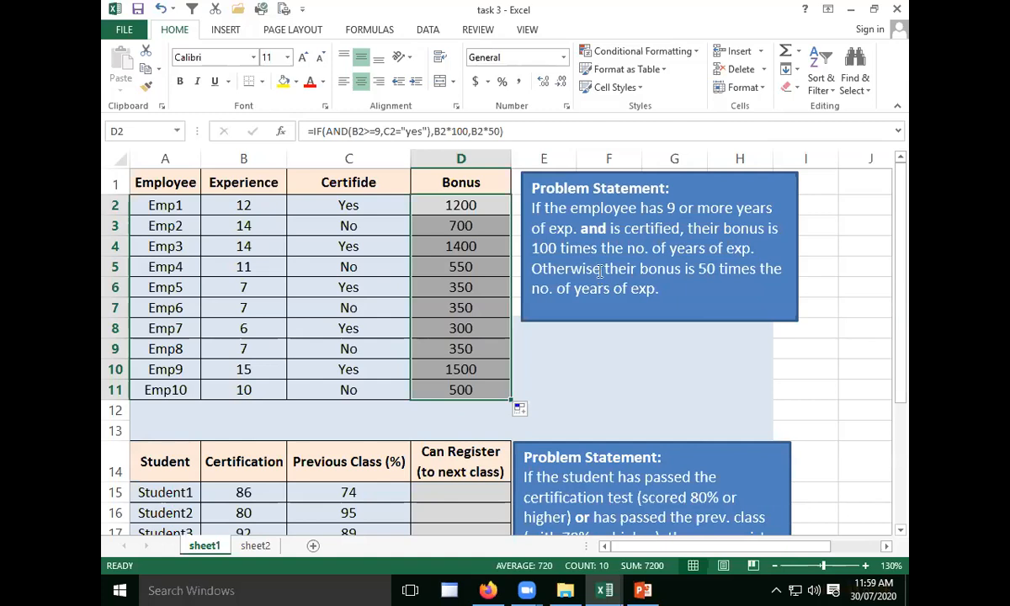
- Start an IF formula with a nested OR function in cell D15 of the Can Register column
scroll(674, 297, "down", 2)
scroll(682, 297, "down", 2)
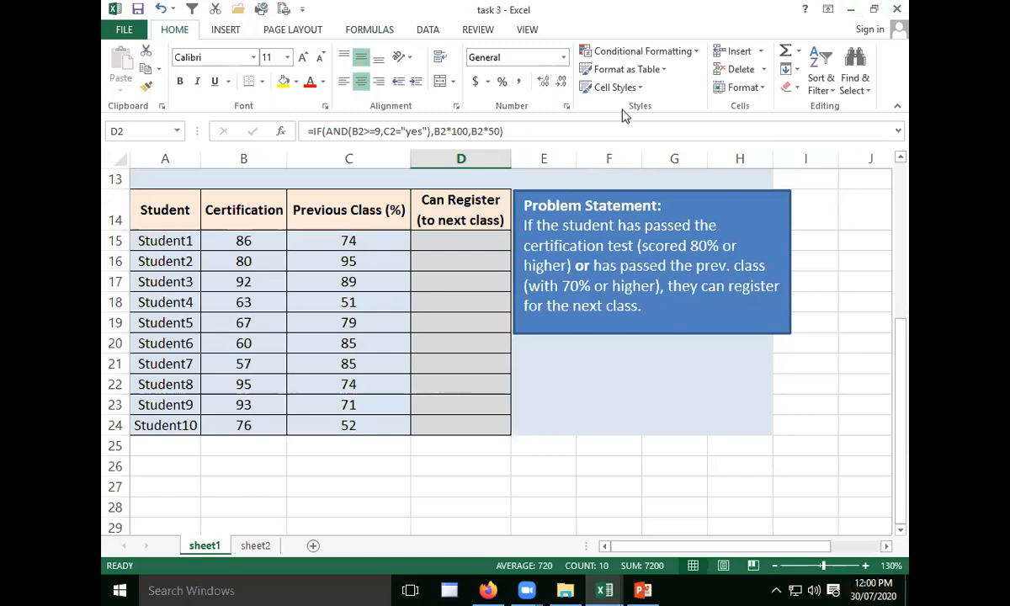
key("alt+Tab")
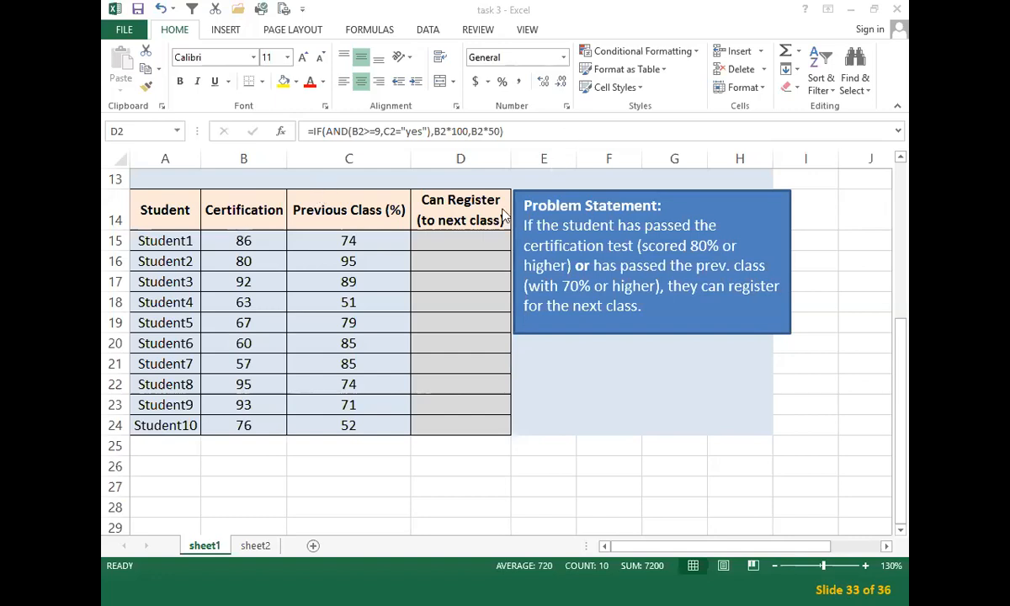
left_click(455, 243)
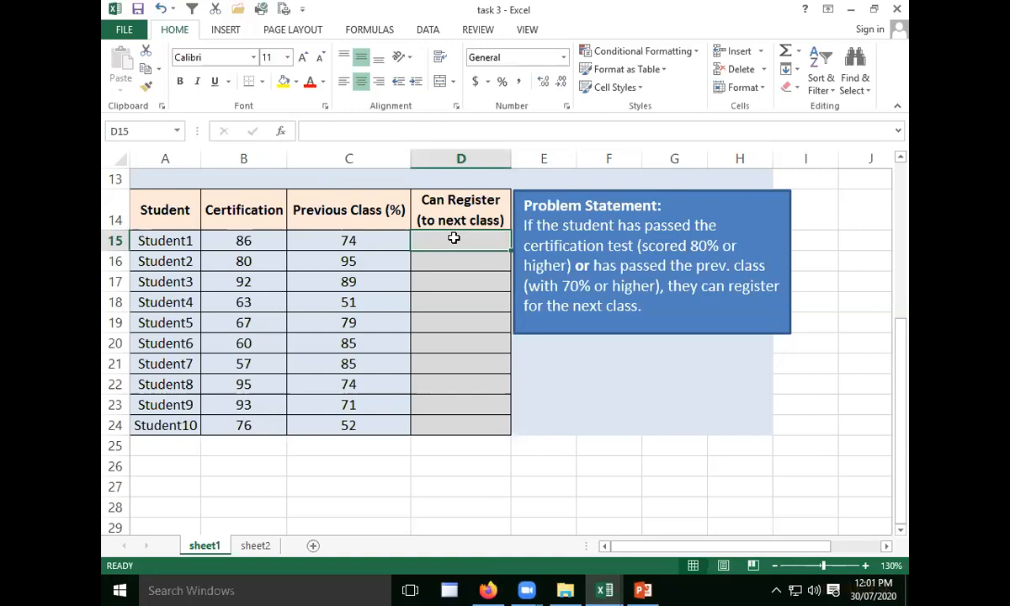
type("=if")
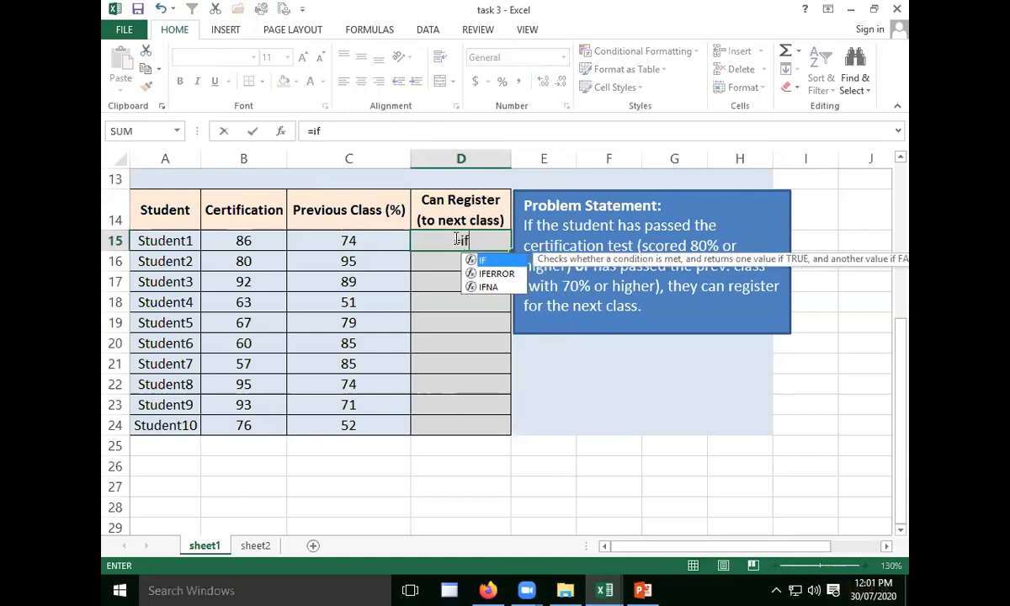
key("Tab")
type("or")
key("Tab")
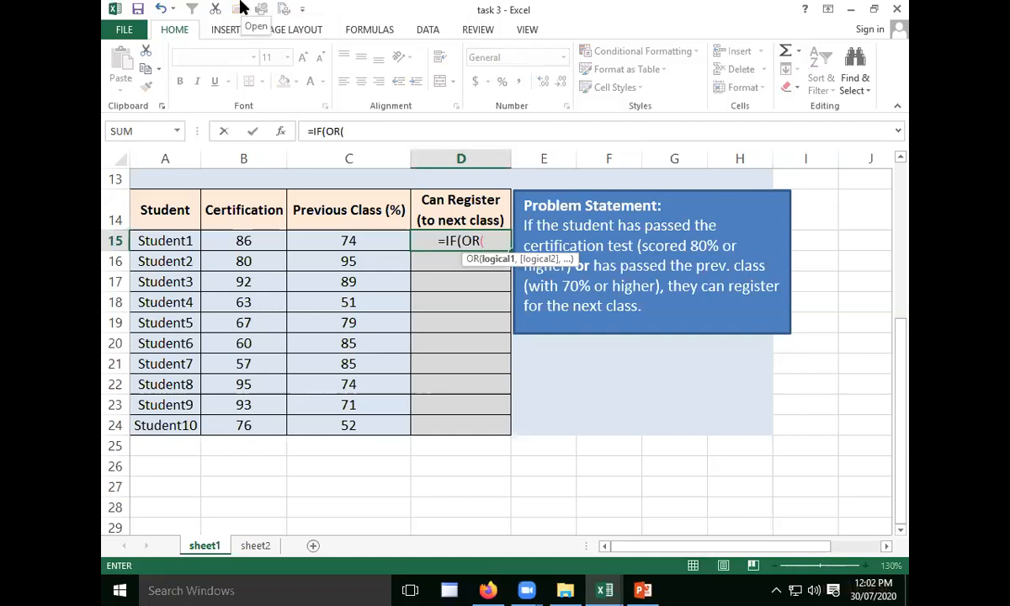
- Set the OR conditions of the D15 formula to B15>=80 and C15>=70, and close the OR function
left_click(260, 243)
type(">=80,")
left_click(319, 241)
type(">=70),\"")
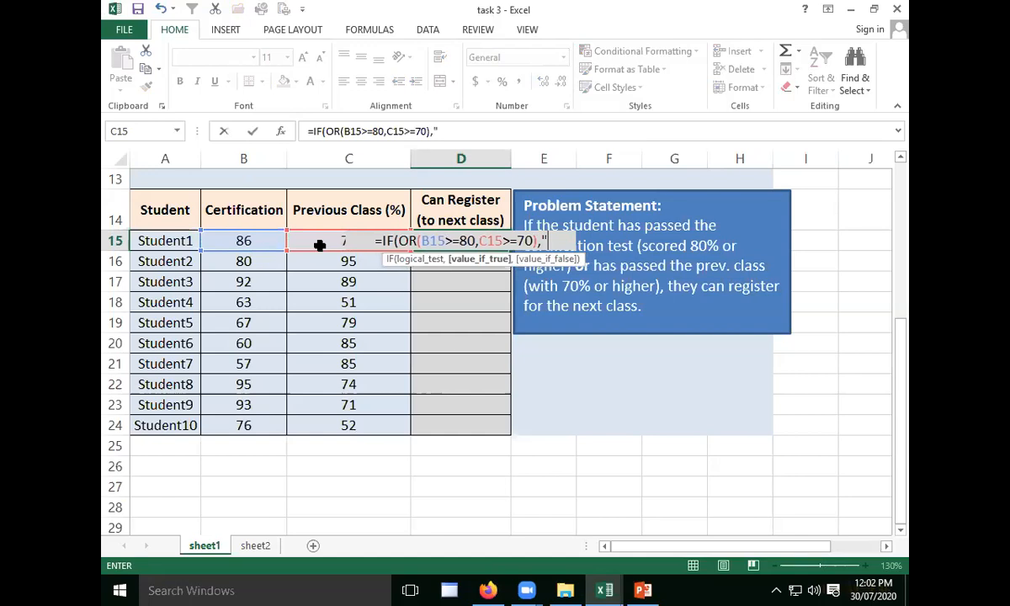
type("ye")
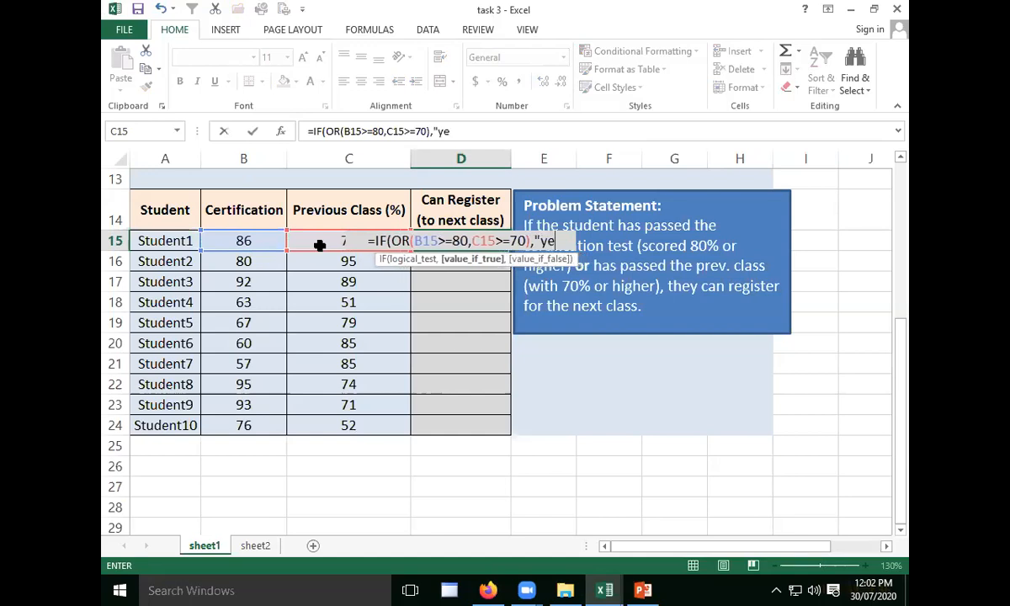
type("s\",")
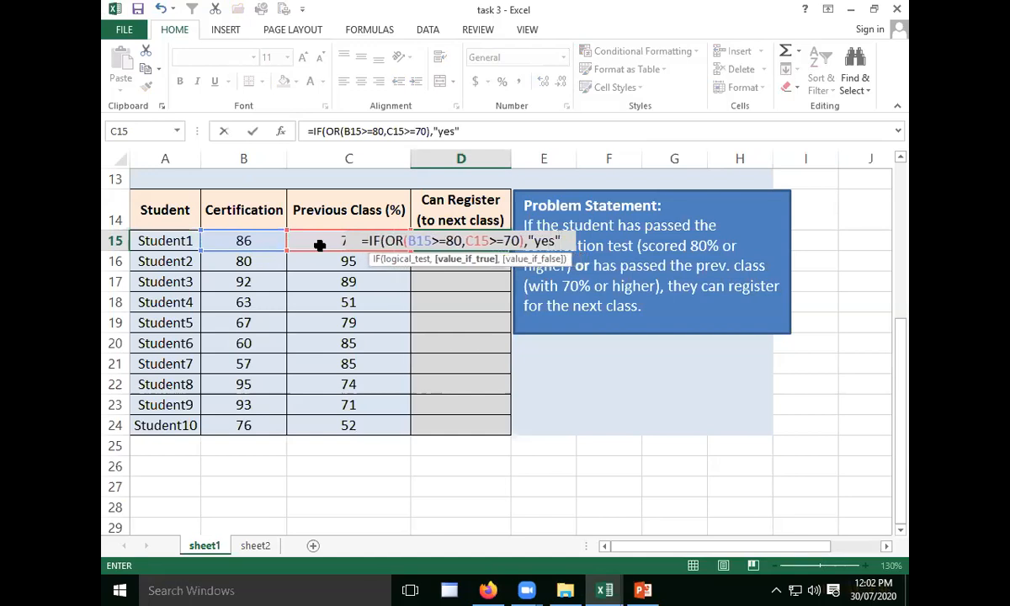
type("\"No\"")
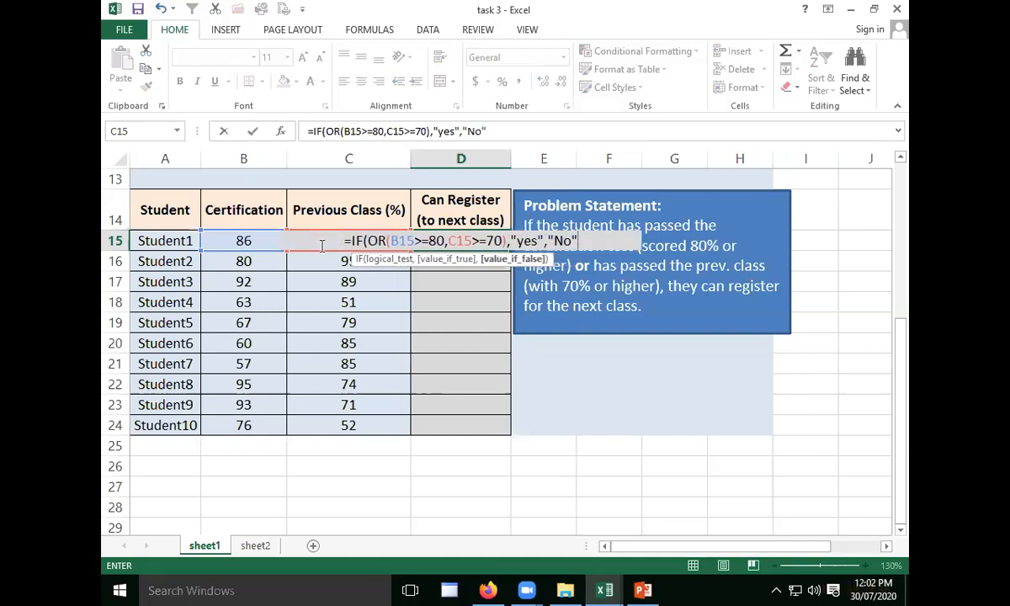
type(")")
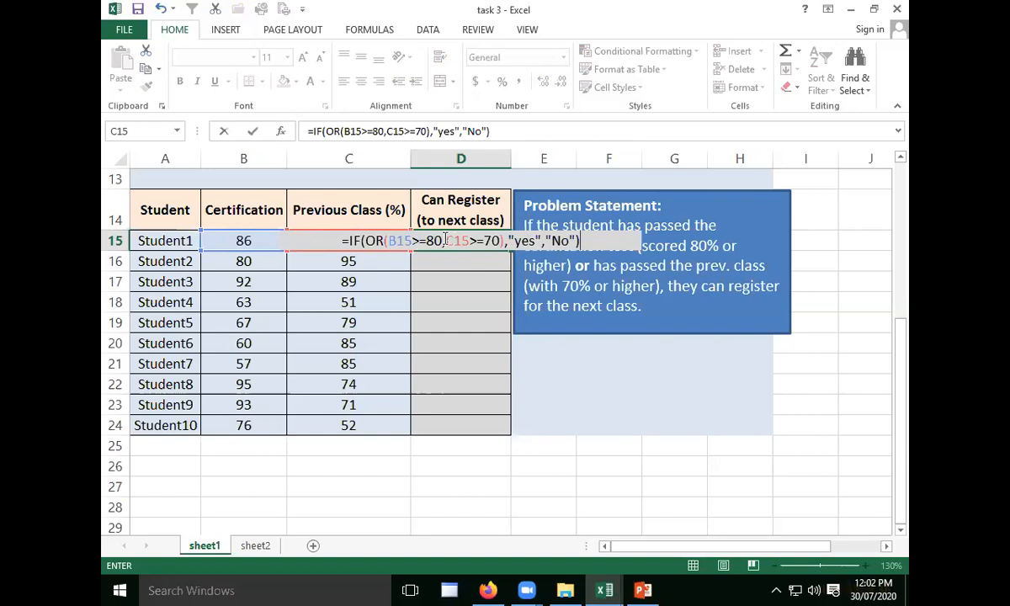
- Complete the D15 formula with "yes" if true and "No" if false, and enter it
key("Return")
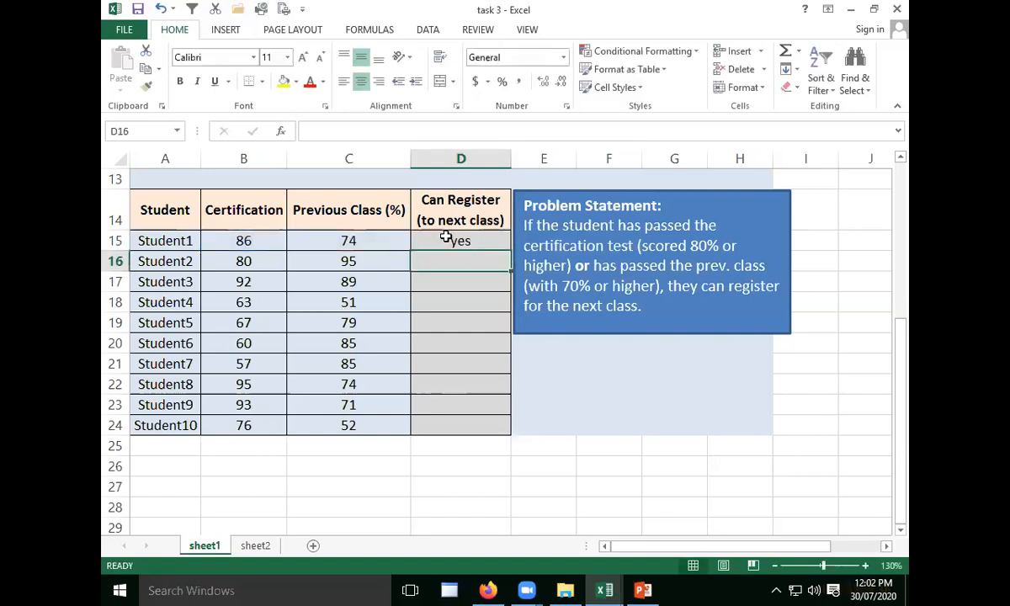
- Fill the D15 formula down through D24 and check the copied formula for Student4 in D18
left_click(499, 242)
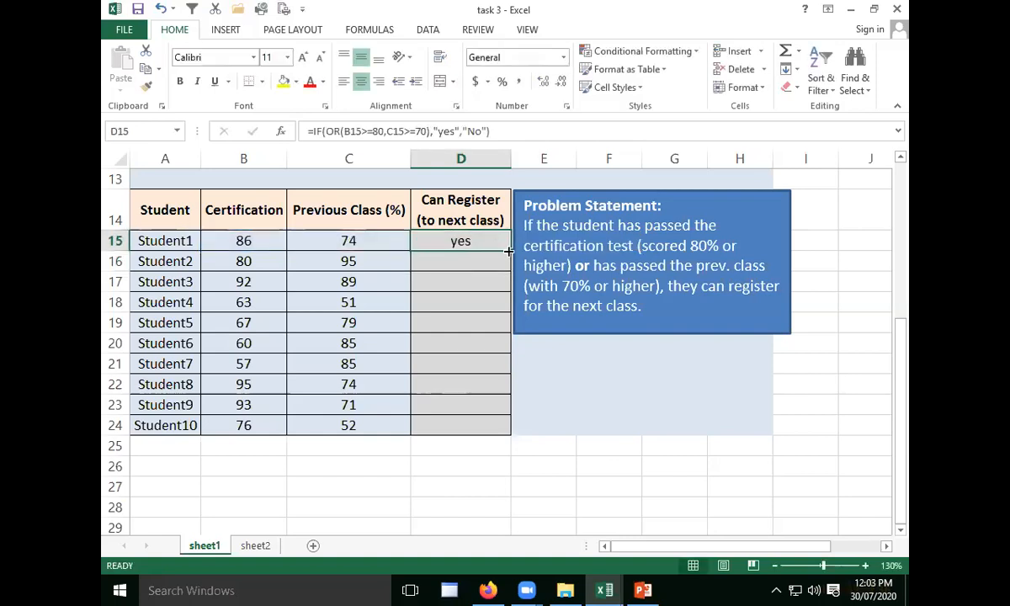
left_click_drag(509, 251, 489, 430)
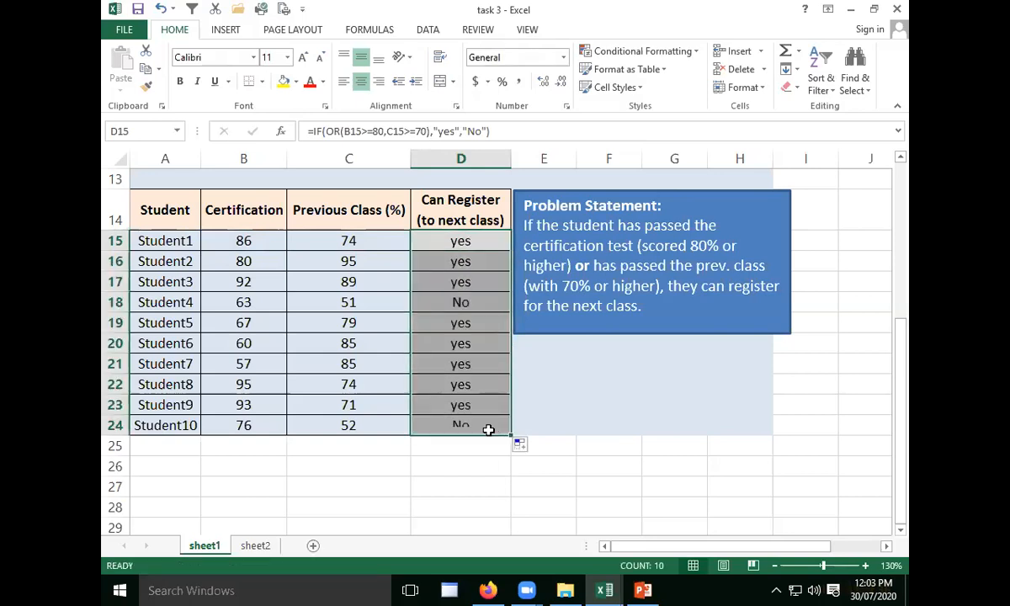
left_click(437, 462)
left_click(449, 302)
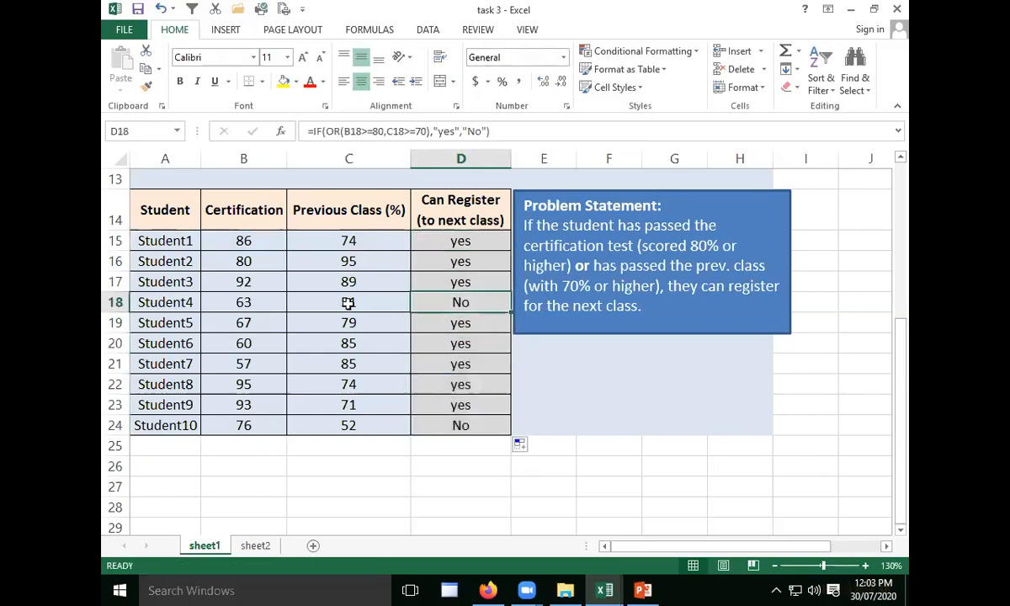
- Compare the certification and previous class scores of Student4 and Student10 with their Can Register results in rows 18 and 24
left_click(242, 302)
left_click(392, 301)
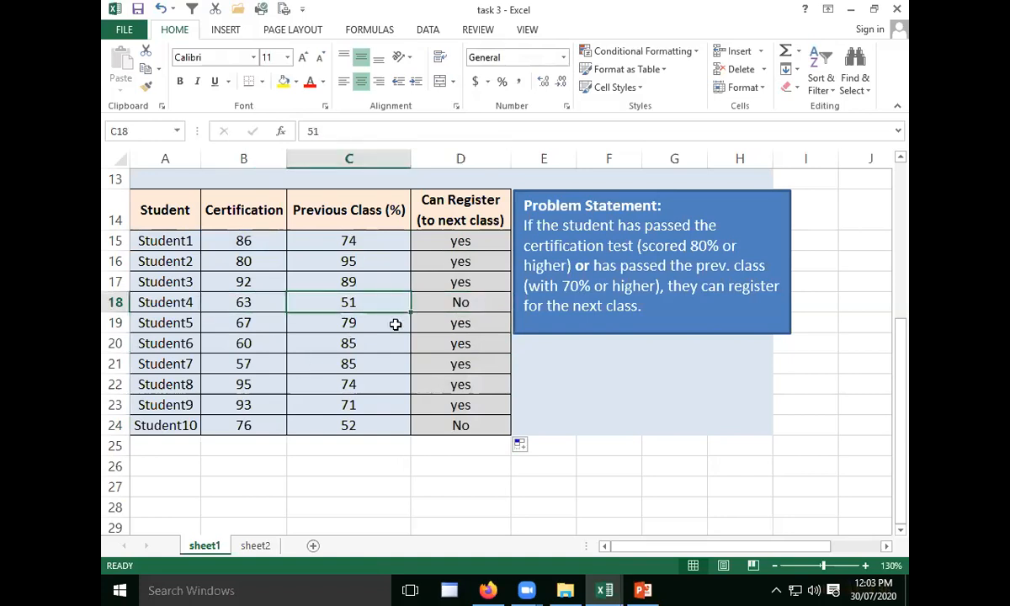
left_click(208, 297, "shift")
left_click(480, 300)
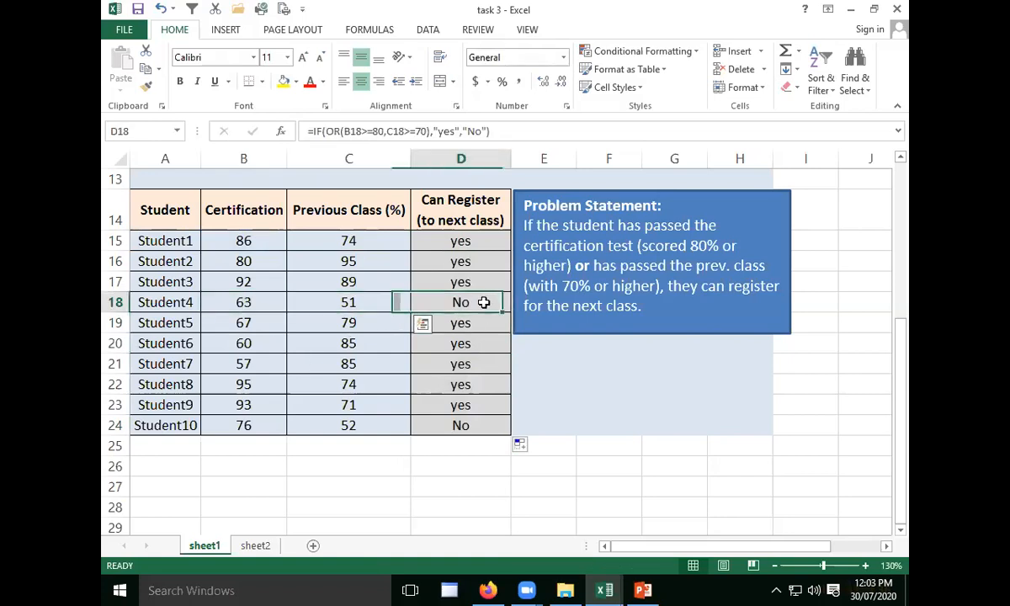
left_click(256, 430)
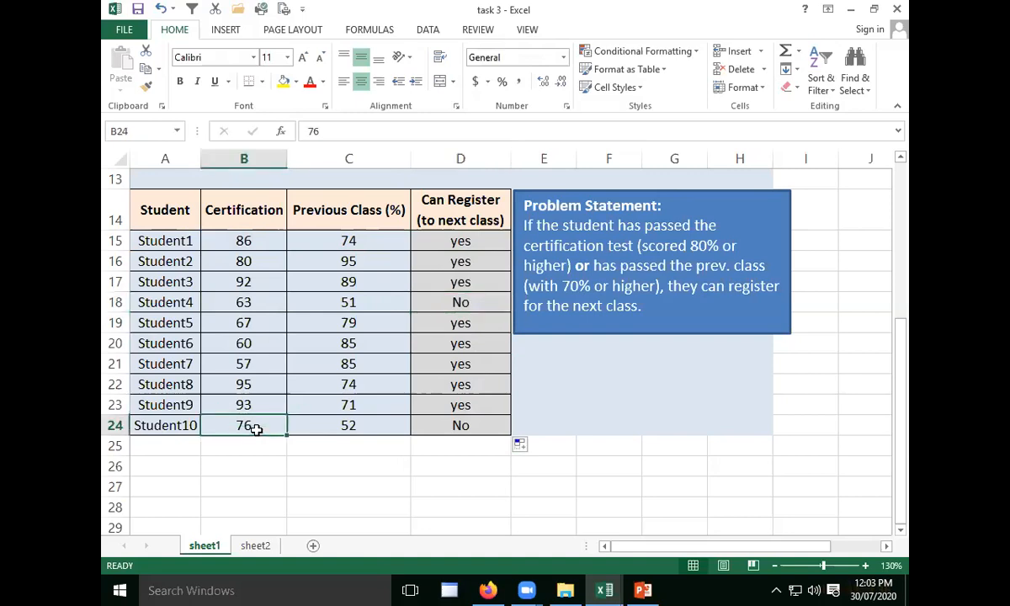
left_click(358, 424)
left_click_drag(497, 431, 395, 421)
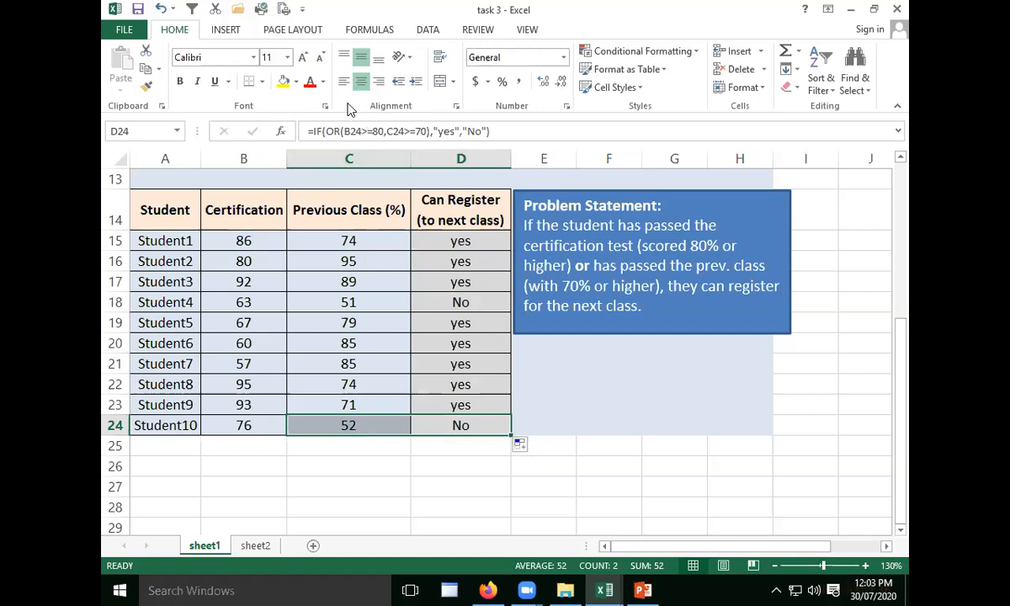
- Recheck Student4's registration formula and previous class score, and return to the employee bonus table with an empty cell selected
left_click(459, 301)
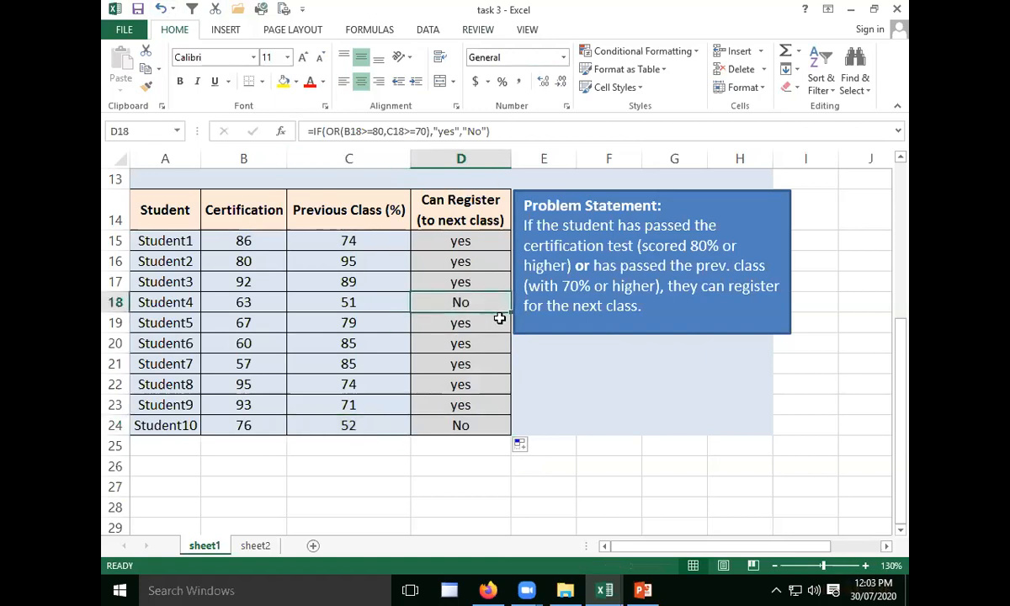
left_click(395, 297)
scroll(447, 186, "up", 4)
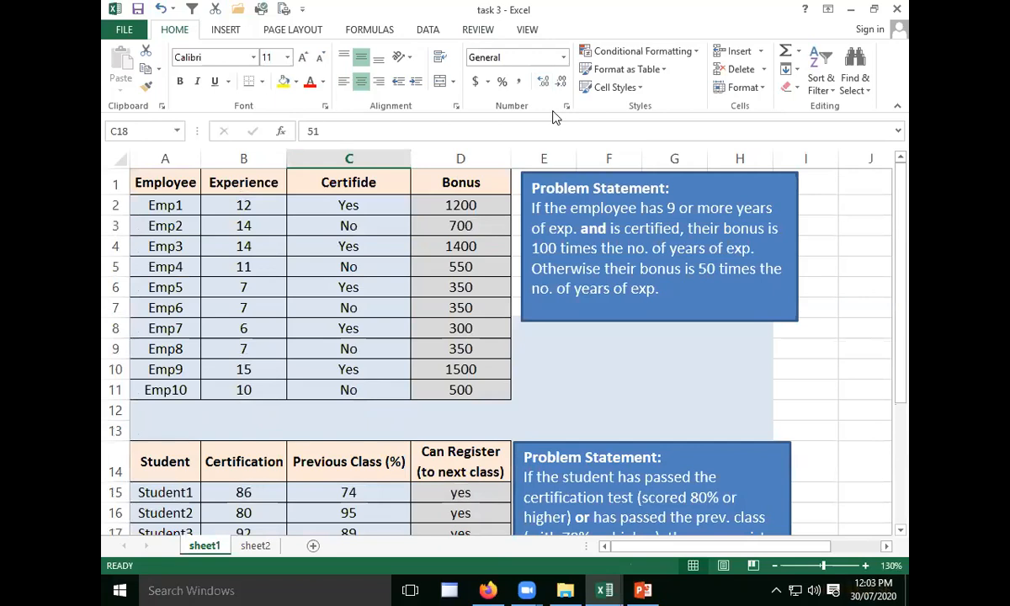
left_click(860, 254)
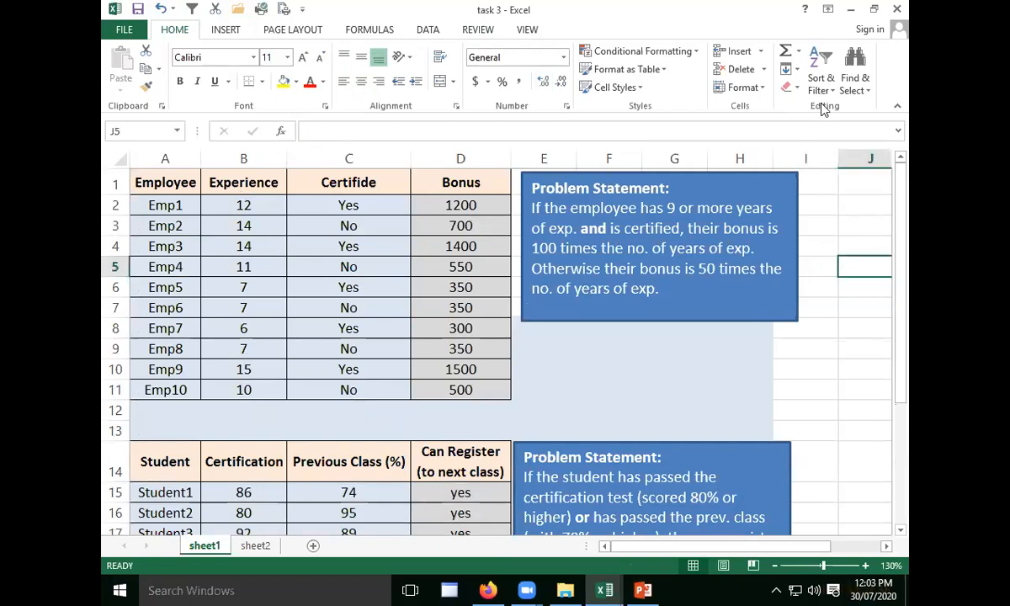